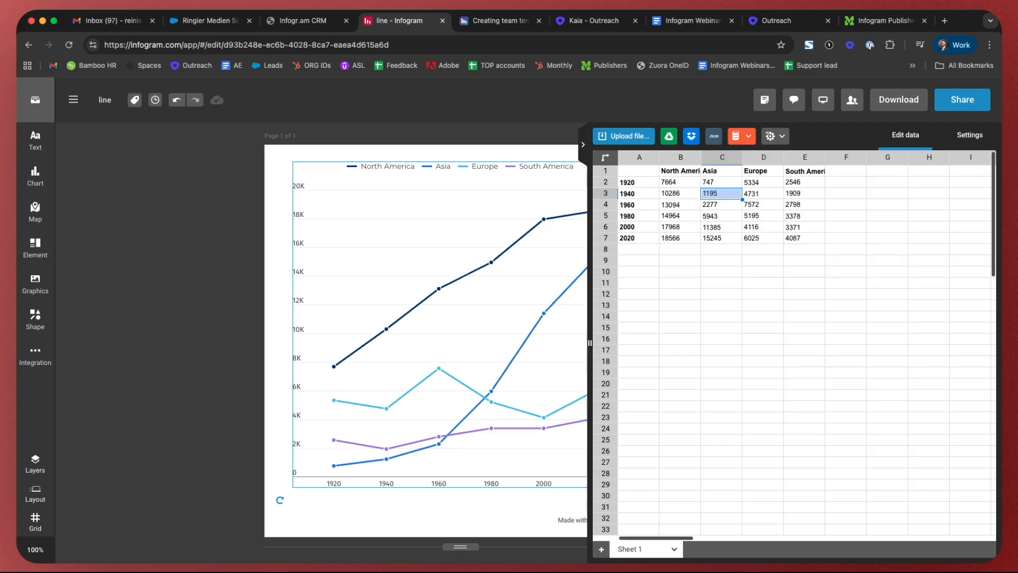
Set the line chart's x-axis data format to Date in the data sheet options
{"action": "left_click", "coordinate": [772, 138]}
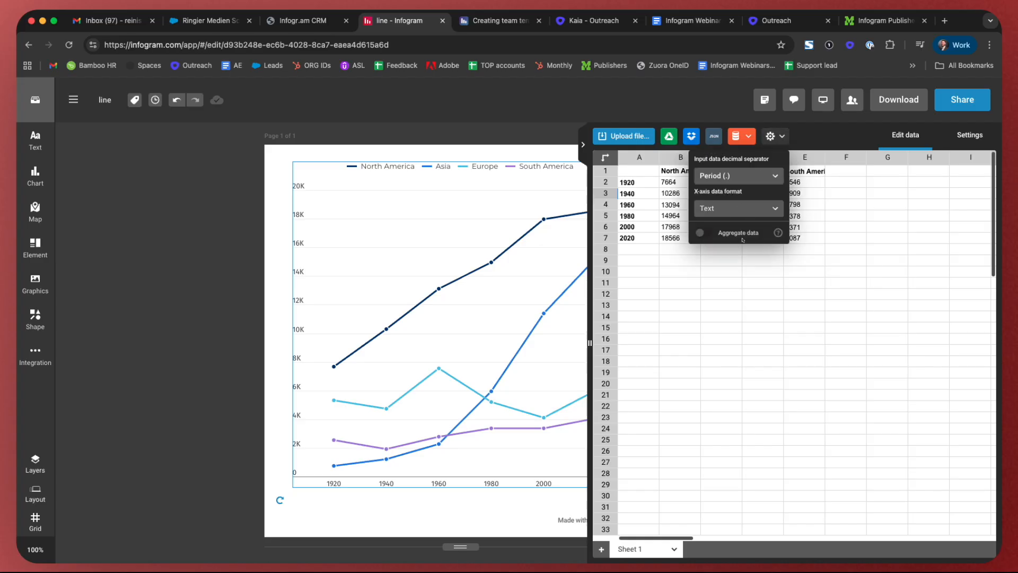
{"action": "left_click", "coordinate": [689, 218]}
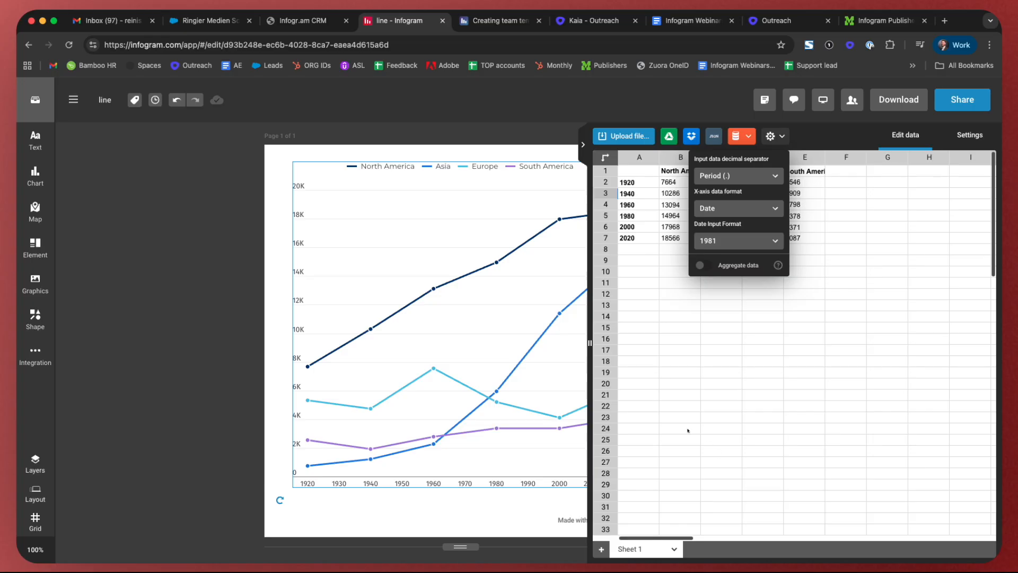
Set the number of x-axis intervals to 5 in the chart's axis and grid settings
{"action": "left_click", "coordinate": [963, 136]}
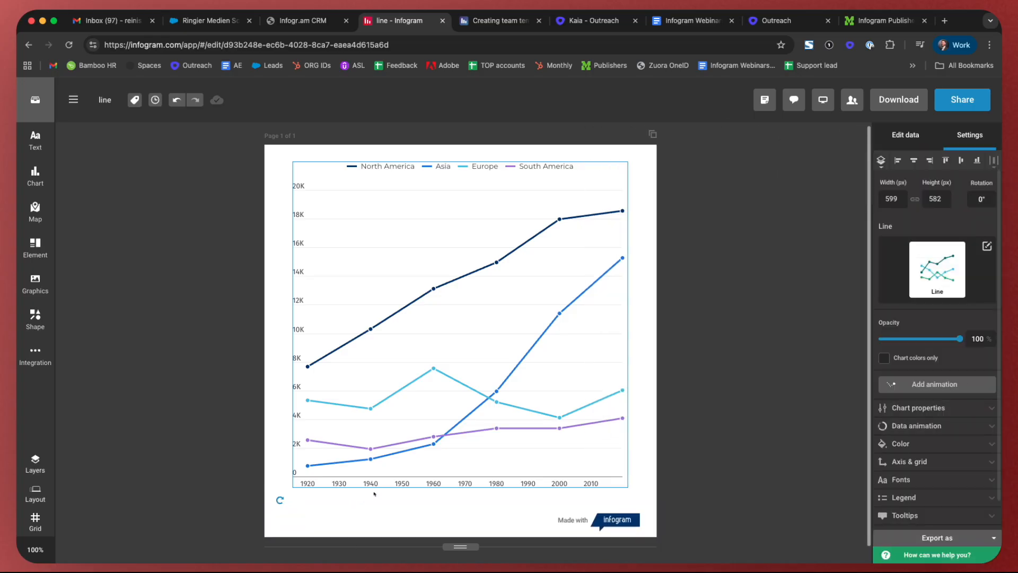
{"action": "left_click", "coordinate": [910, 461]}
{"action": "scroll", "coordinate": [957, 437], "scroll_direction": "down", "scroll_amount": 5}
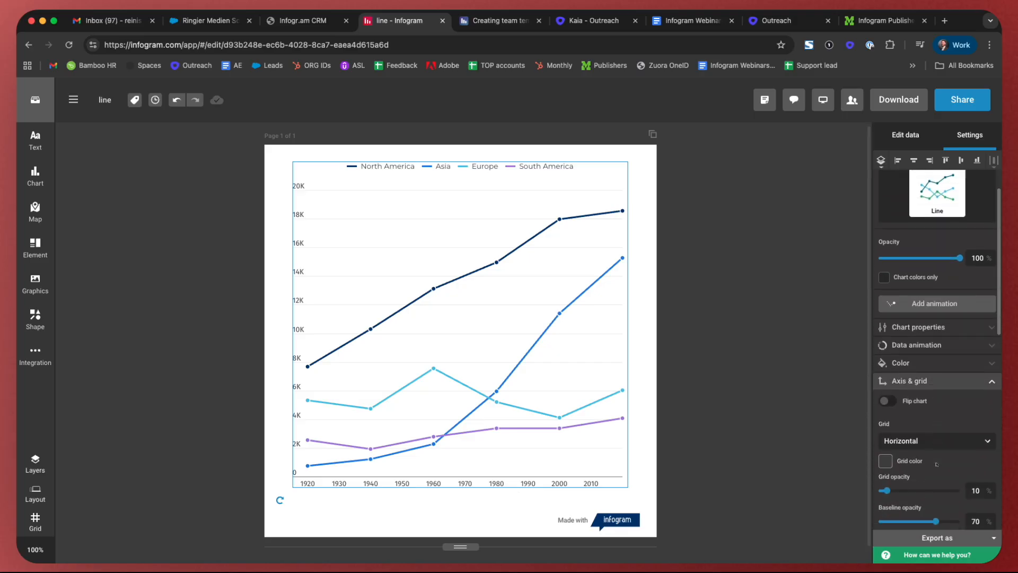
{"action": "scroll", "coordinate": [957, 437], "scroll_direction": "down", "scroll_amount": 5}
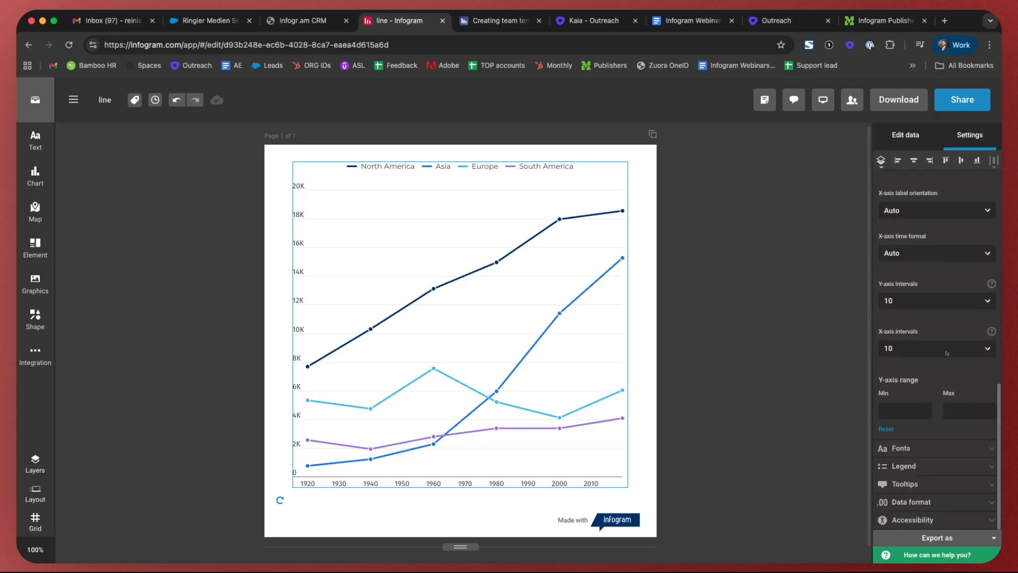
{"action": "left_click", "coordinate": [932, 289]}
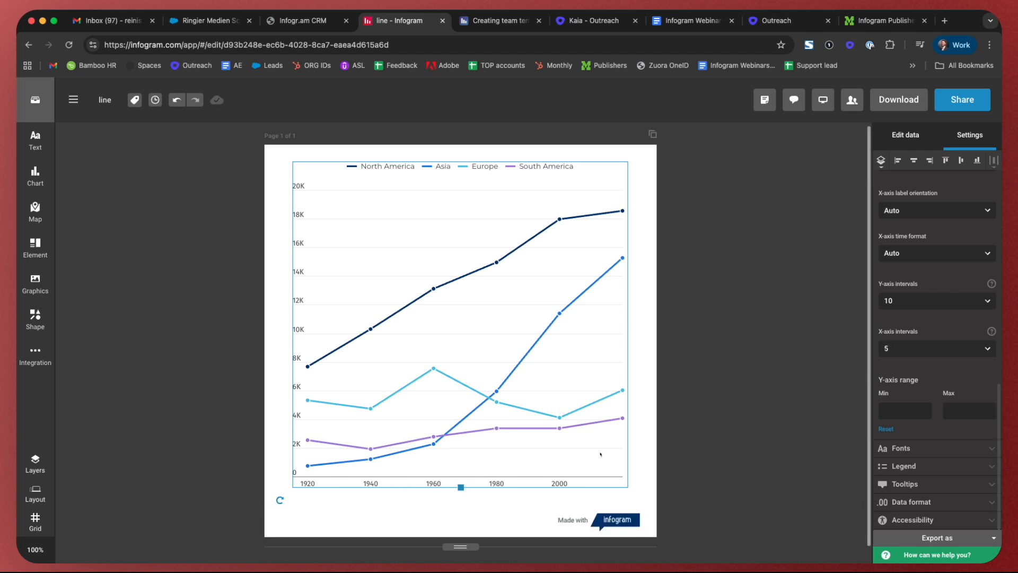
{"action": "scroll", "coordinate": [936, 251], "scroll_direction": "up", "scroll_amount": 3}
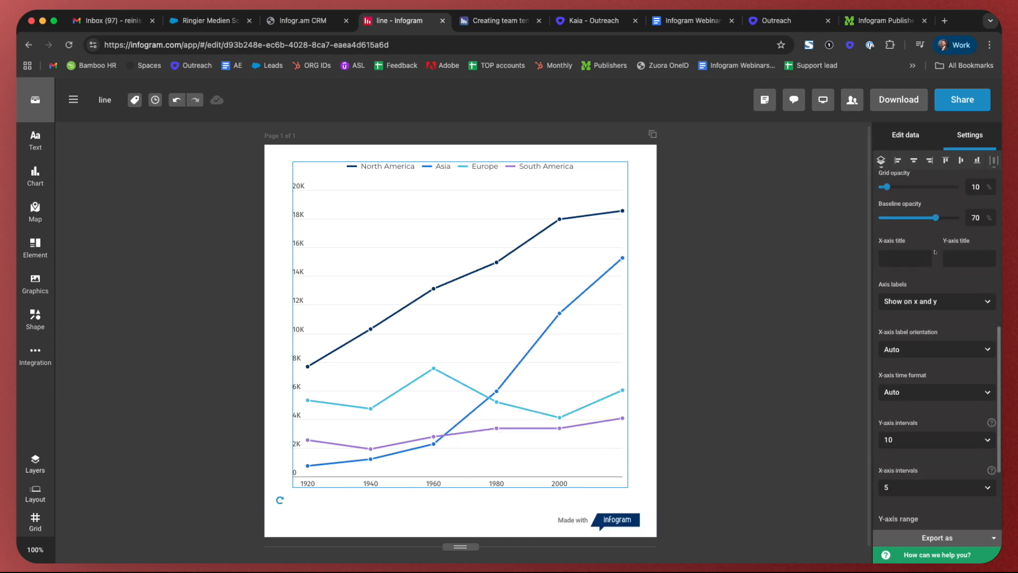
{"action": "left_click", "coordinate": [791, 314]}
{"action": "left_click", "coordinate": [578, 319]}
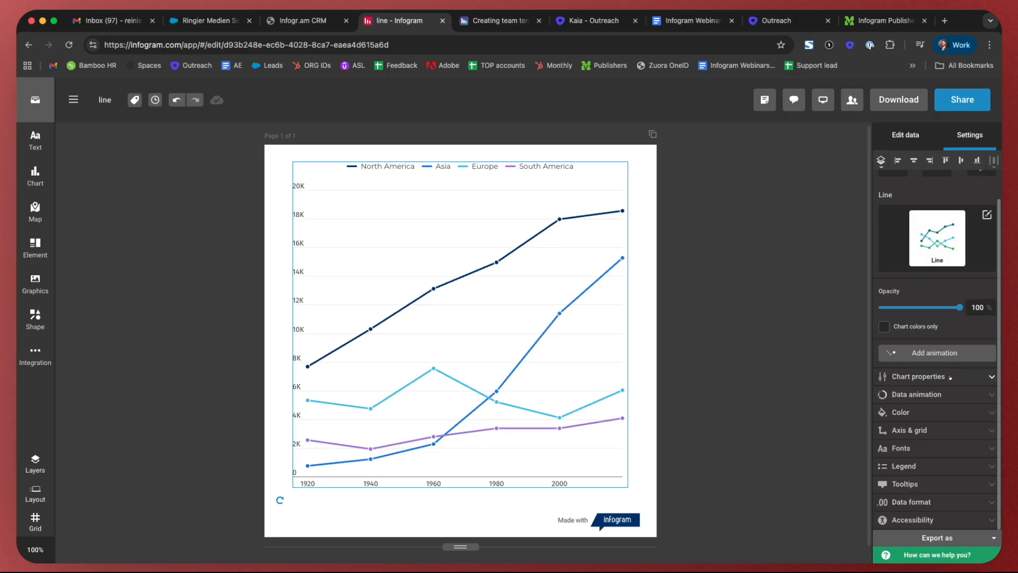
Turn on line labels and endpoint values in the chart properties
{"action": "left_click", "coordinate": [951, 377]}
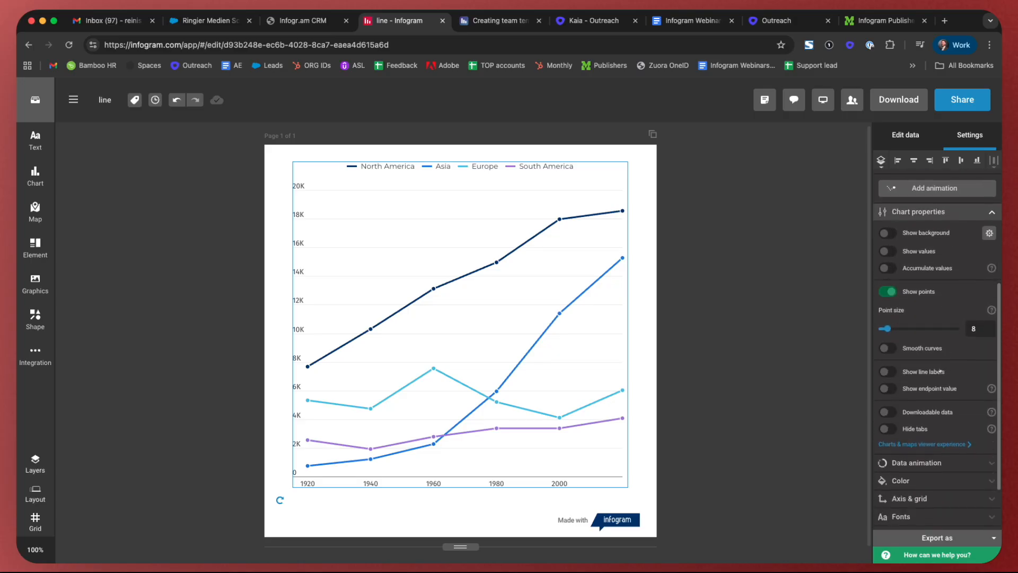
{"action": "left_click", "coordinate": [896, 374]}
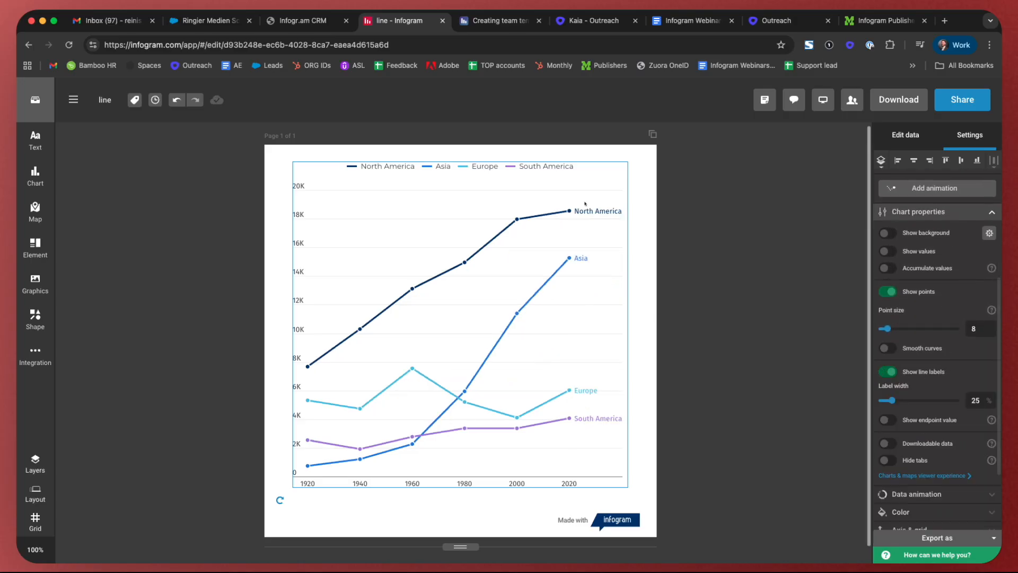
{"action": "left_click", "coordinate": [888, 420]}
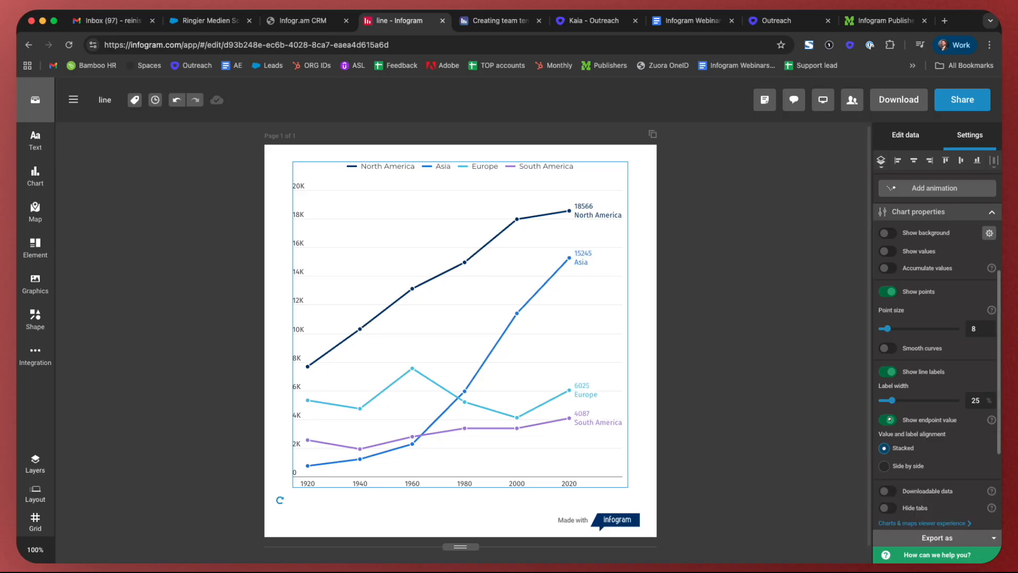
Lengthen the chart's data animation duration to 6.69 seconds
{"action": "scroll", "coordinate": [902, 416], "scroll_direction": "down", "scroll_amount": 3}
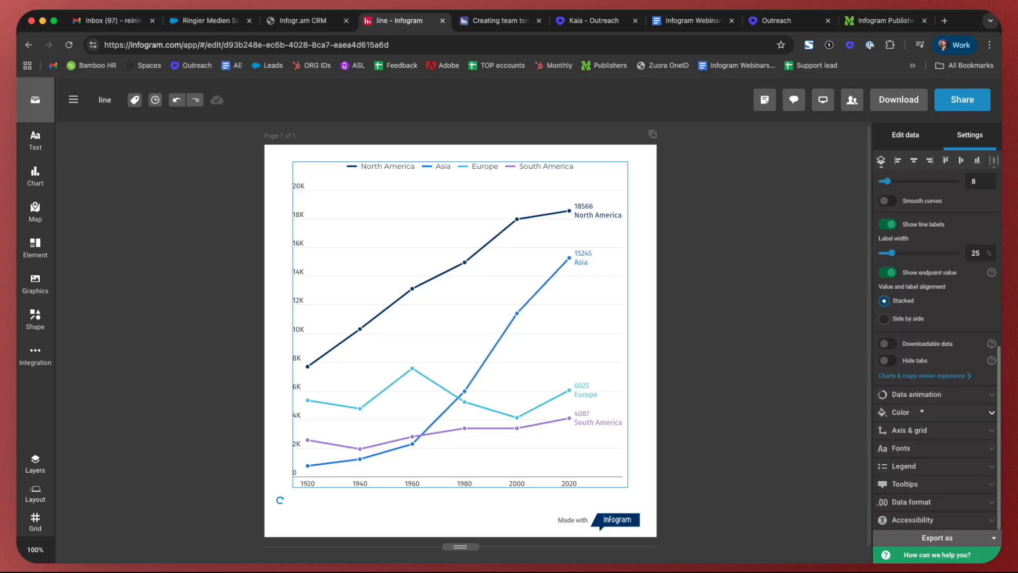
{"action": "left_click", "coordinate": [937, 394]}
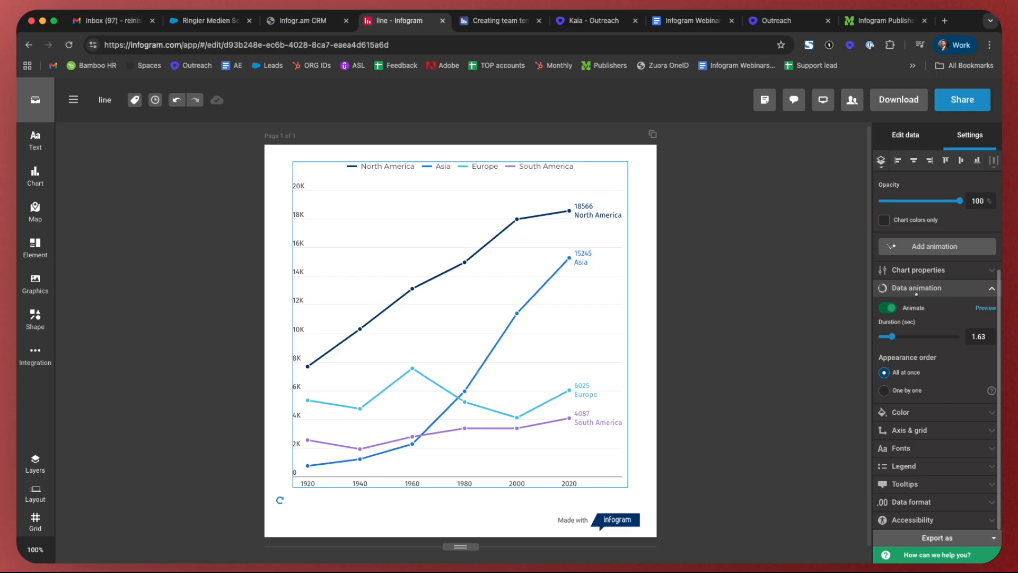
{"action": "left_click", "coordinate": [932, 337]}
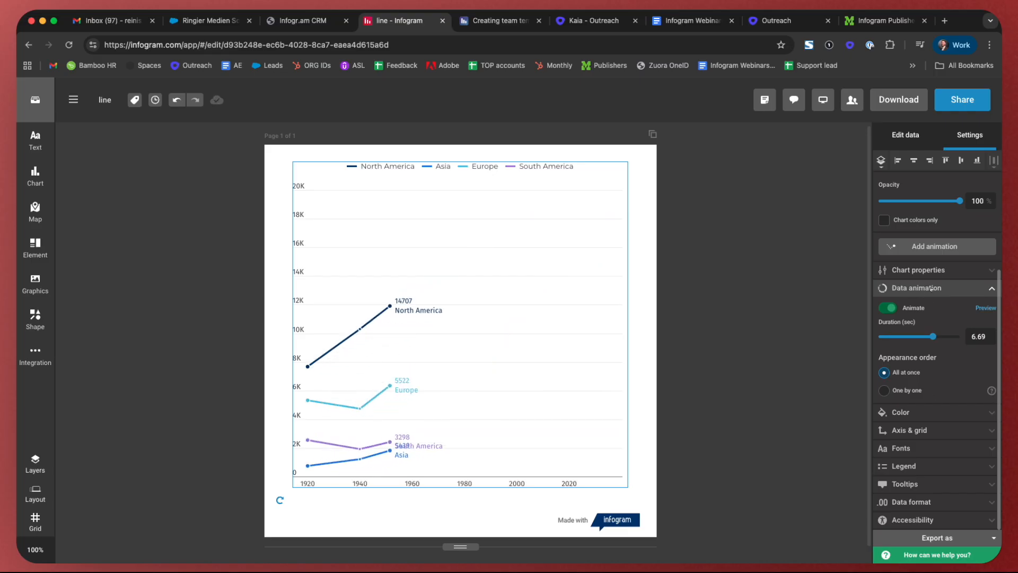
{"action": "left_click", "coordinate": [931, 288]}
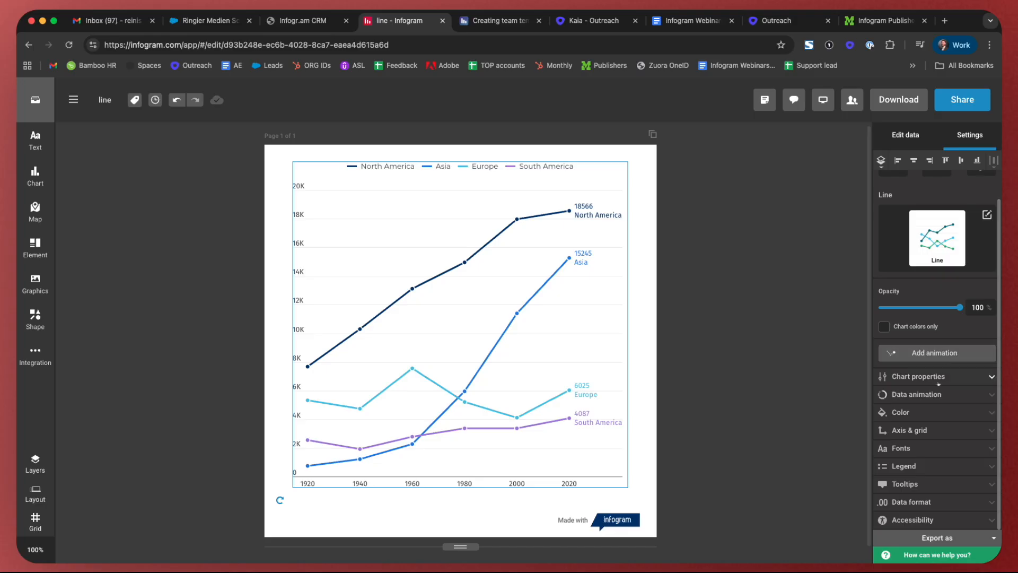
Apply a Gradient area fill beneath the Asia line in the chart's color settings
{"action": "left_click", "coordinate": [938, 410]}
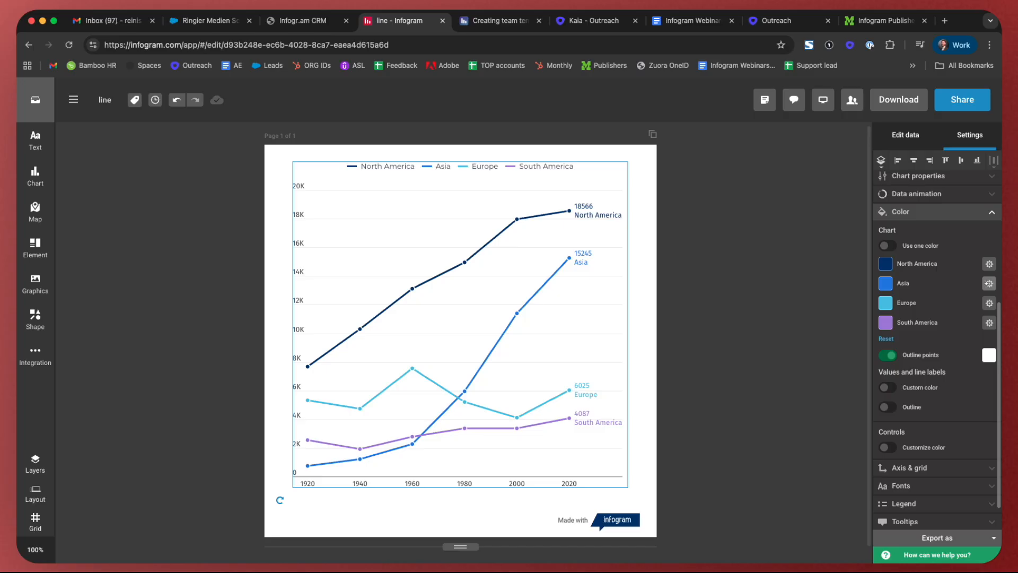
{"action": "left_click", "coordinate": [989, 284]}
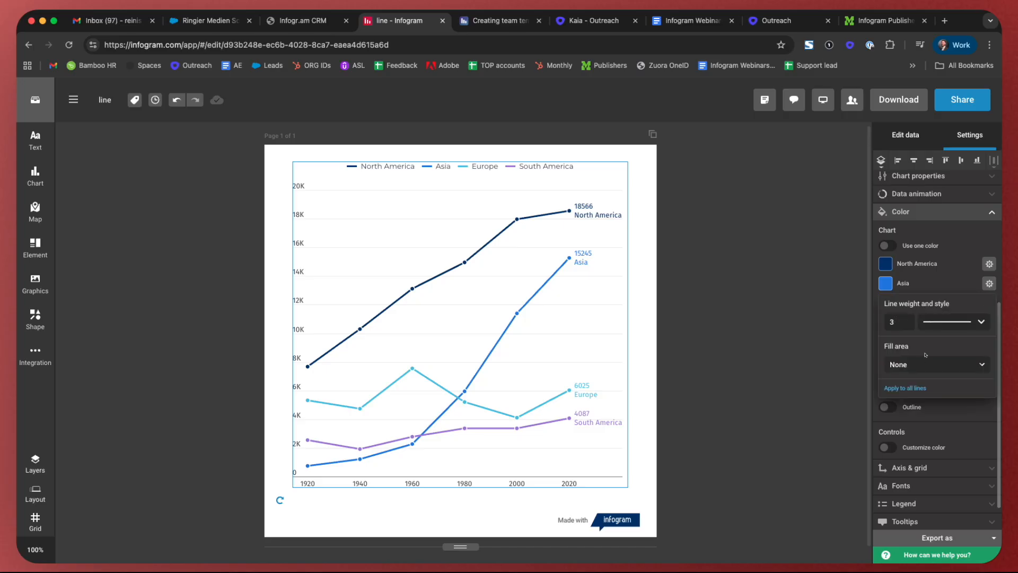
{"action": "left_click", "coordinate": [928, 371]}
{"action": "left_click", "coordinate": [924, 363]}
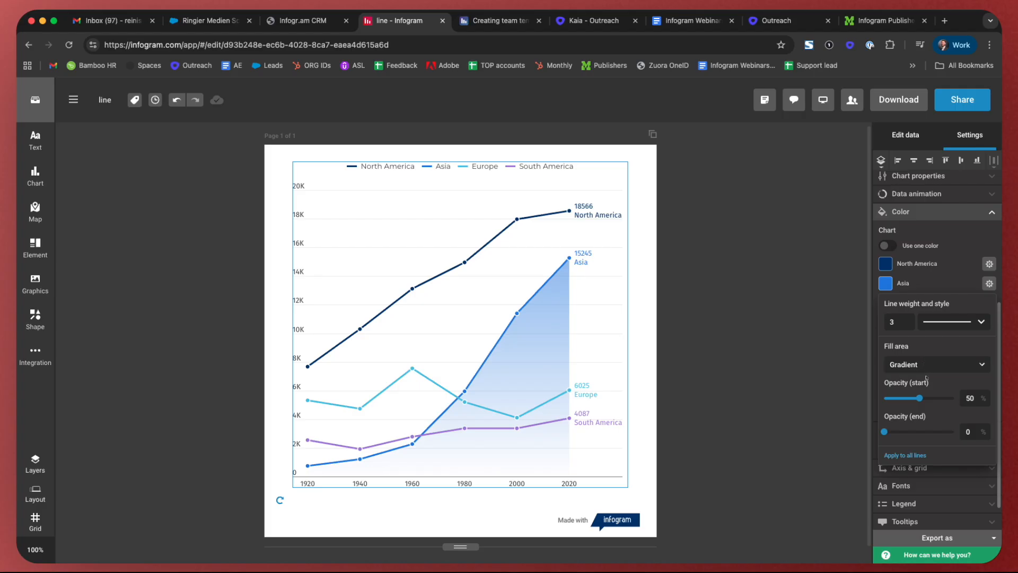
Try a Solid area fill for the Asia line and switch it back to Gradient
{"action": "left_click", "coordinate": [929, 364]}
{"action": "left_click", "coordinate": [934, 376]}
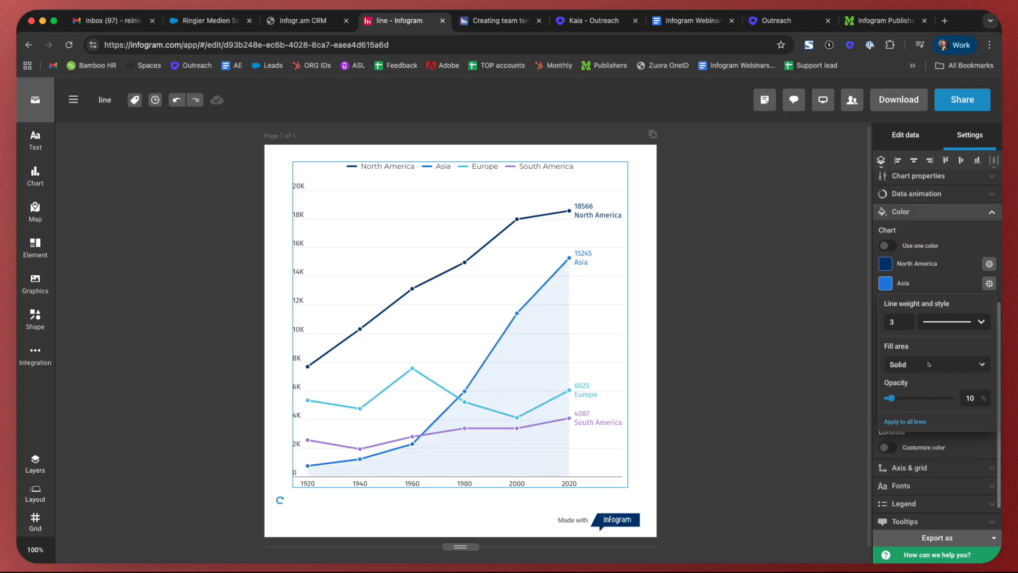
{"action": "left_click", "coordinate": [928, 364]}
{"action": "left_click", "coordinate": [927, 355]}
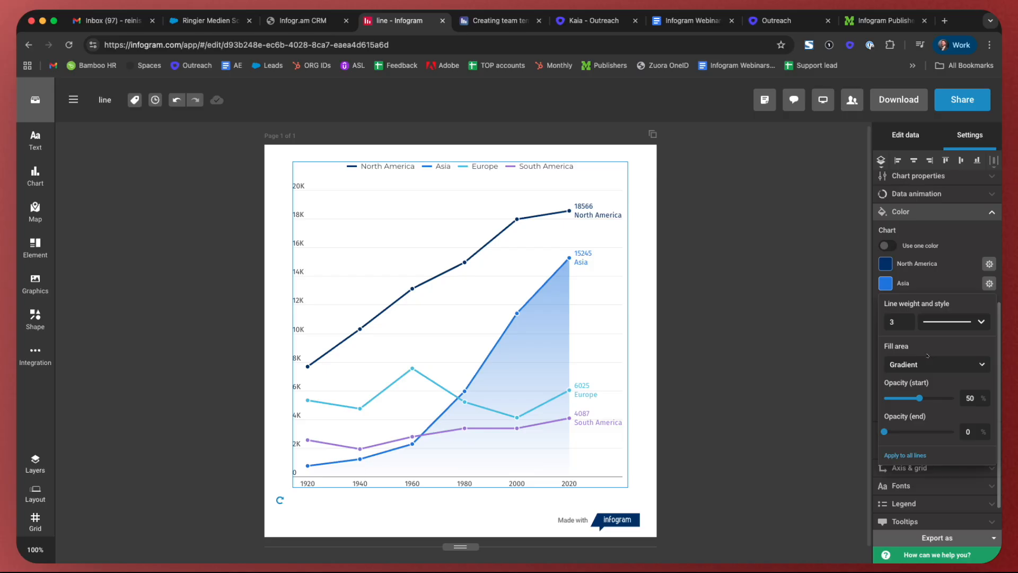
{"action": "left_click", "coordinate": [931, 212]}
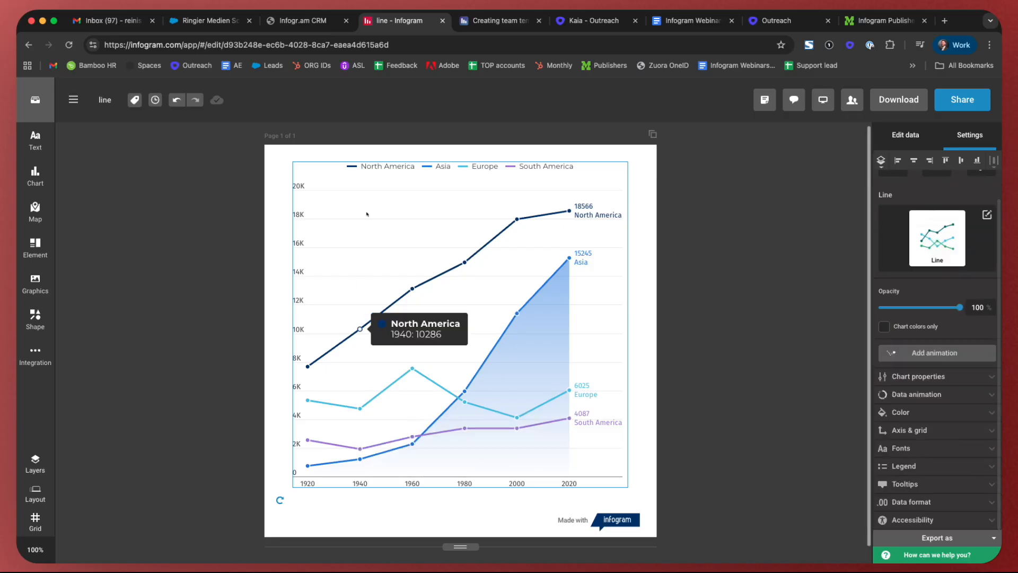
Delete the Asia column's values for 1920, 1980, 2000 and 2020 from the chart data
{"action": "double_click", "coordinate": [448, 312]}
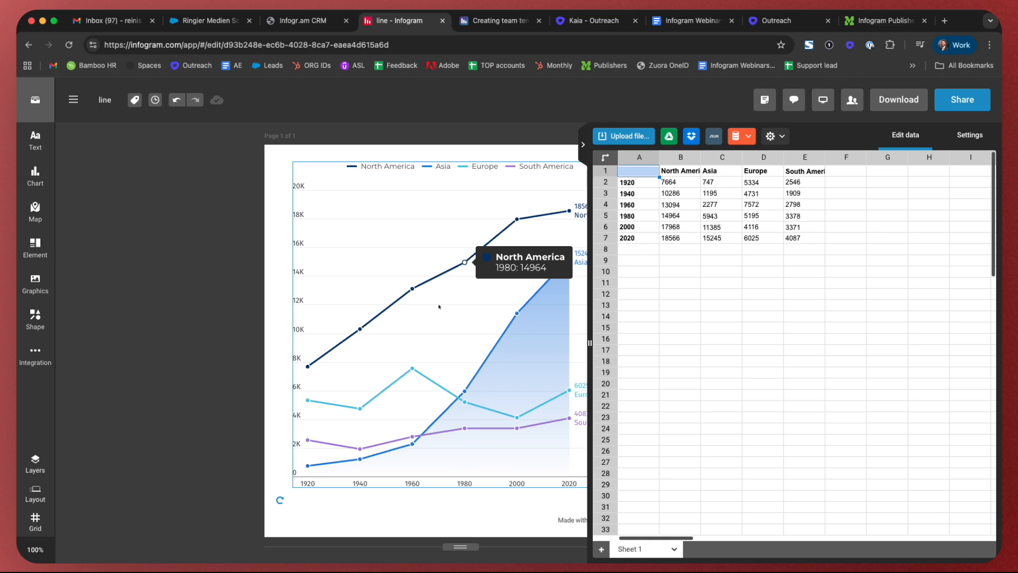
{"action": "left_click_drag", "start_coordinate": [722, 214], "coordinate": [720, 238]}
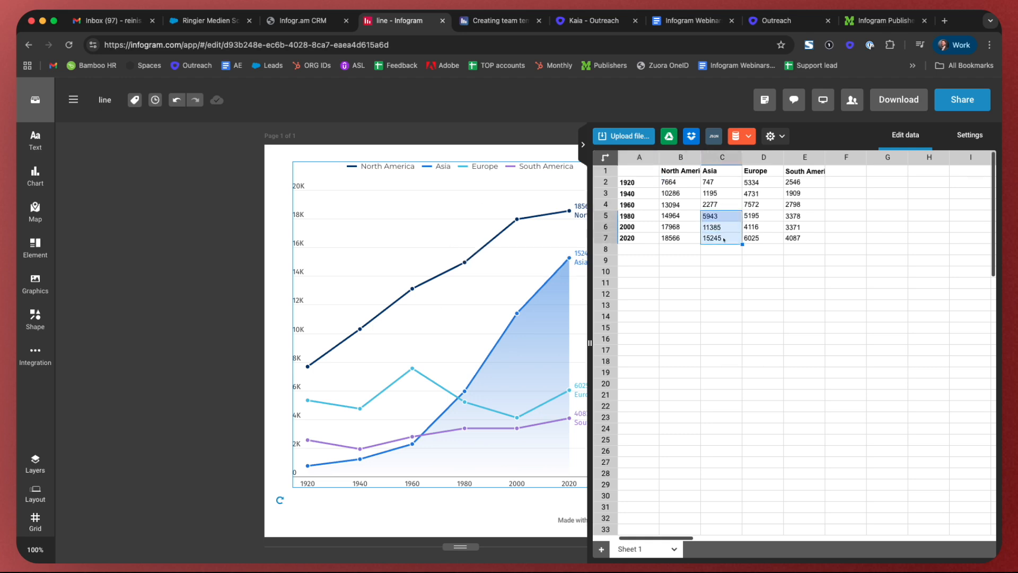
{"action": "key", "text": "Delete"}
{"action": "left_click", "coordinate": [720, 181]}
{"action": "key", "text": "Delete"}
Rename the Asia column header as Great depression
{"action": "left_click", "coordinate": [721, 172]}
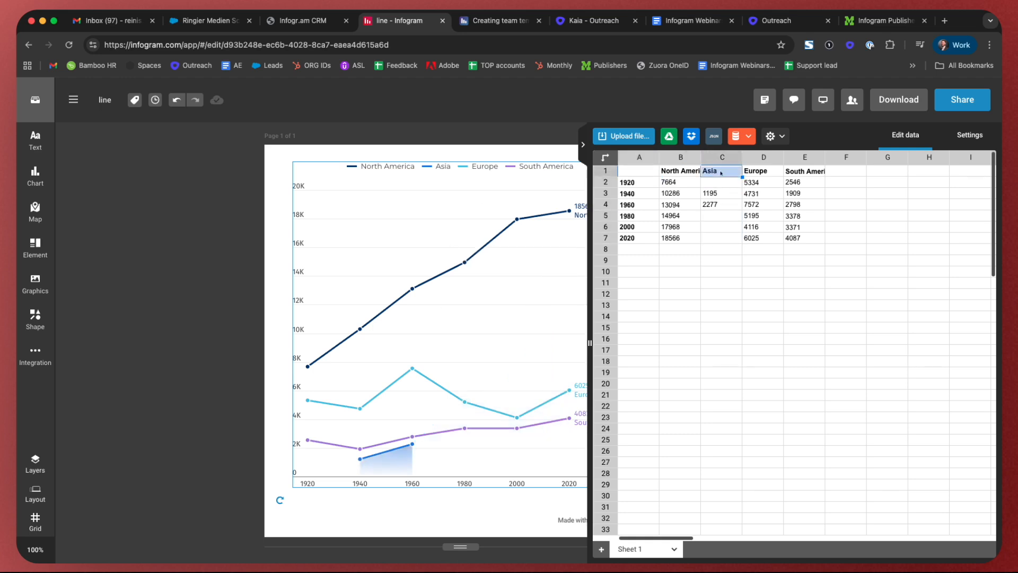
{"action": "type", "text": "Great Depression"}
{"action": "left_click", "coordinate": [741, 227]}
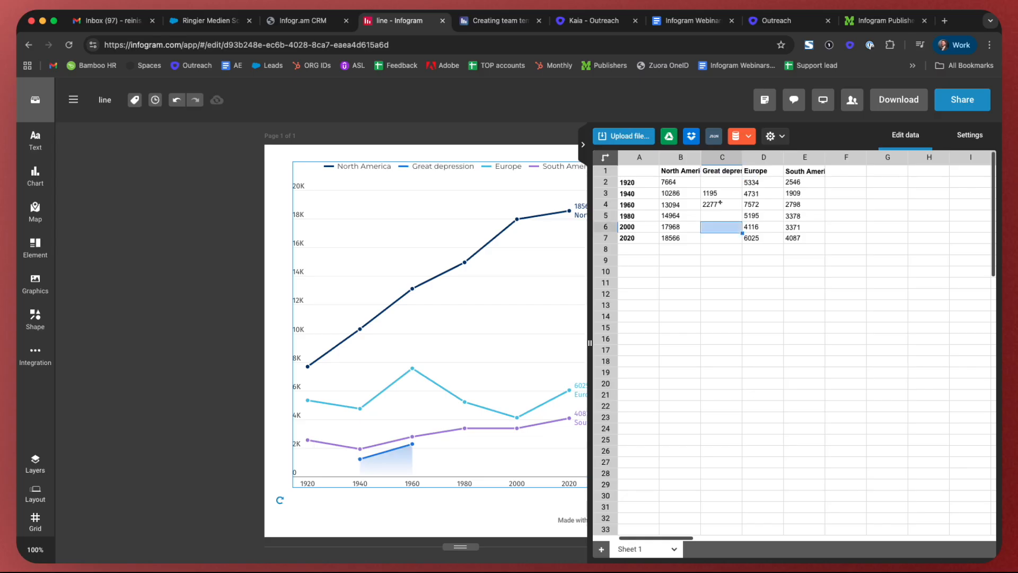
Set the Great depression values for both 1940 and 1960 to 20000
{"action": "left_click", "coordinate": [720, 194]}
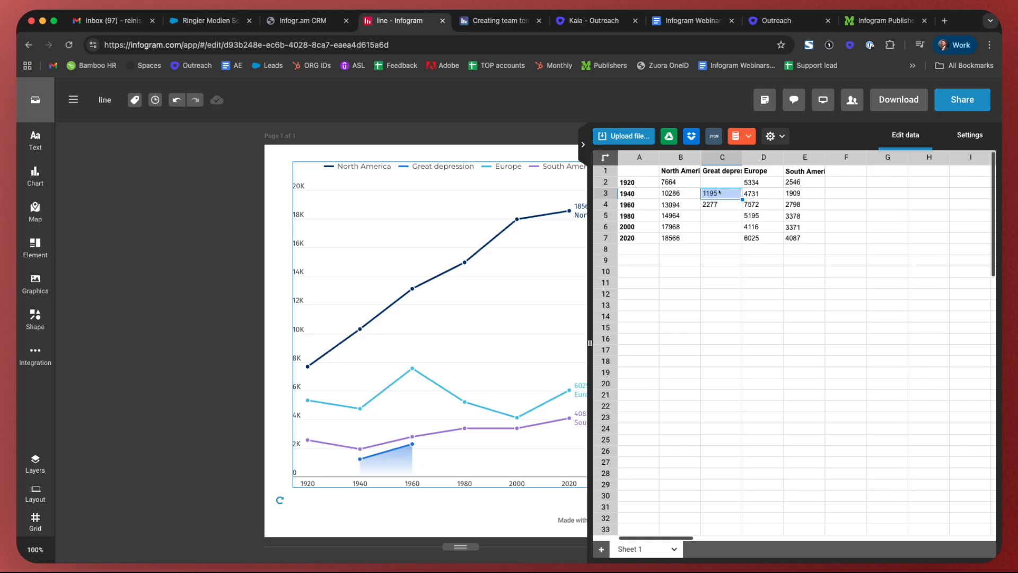
{"action": "type", "text": "20000"}
{"action": "key", "text": "Return"}
{"action": "type", "text": "20"}
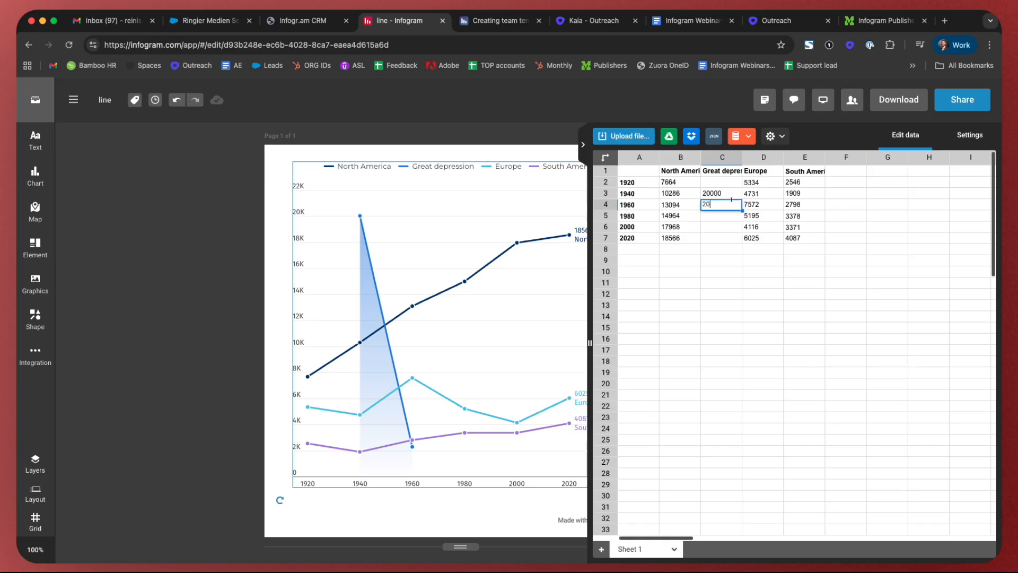
{"action": "left_click", "coordinate": [811, 271]}
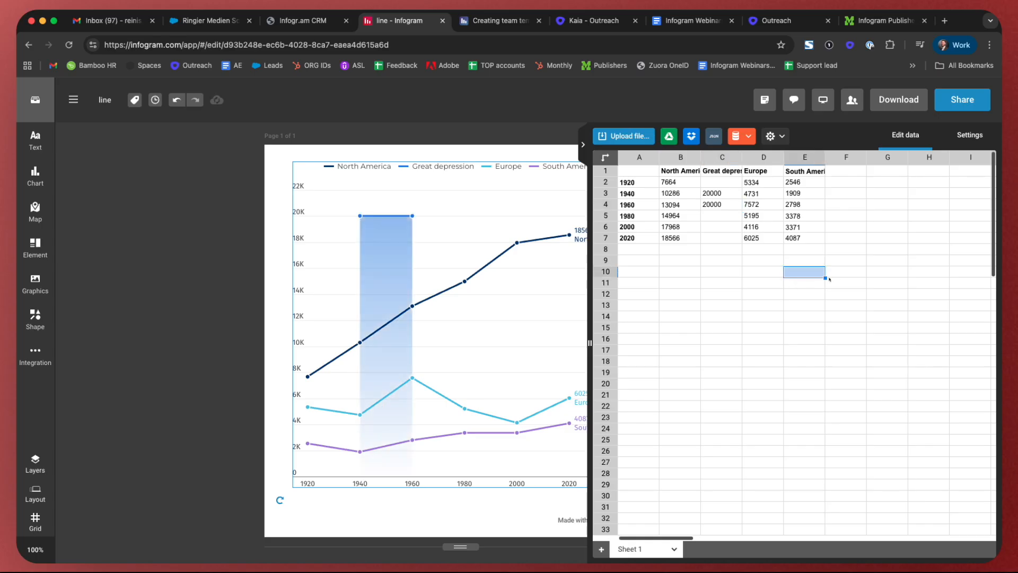
Reduce the chart's point size to 4 and turn off the display of points
{"action": "left_click", "coordinate": [969, 135]}
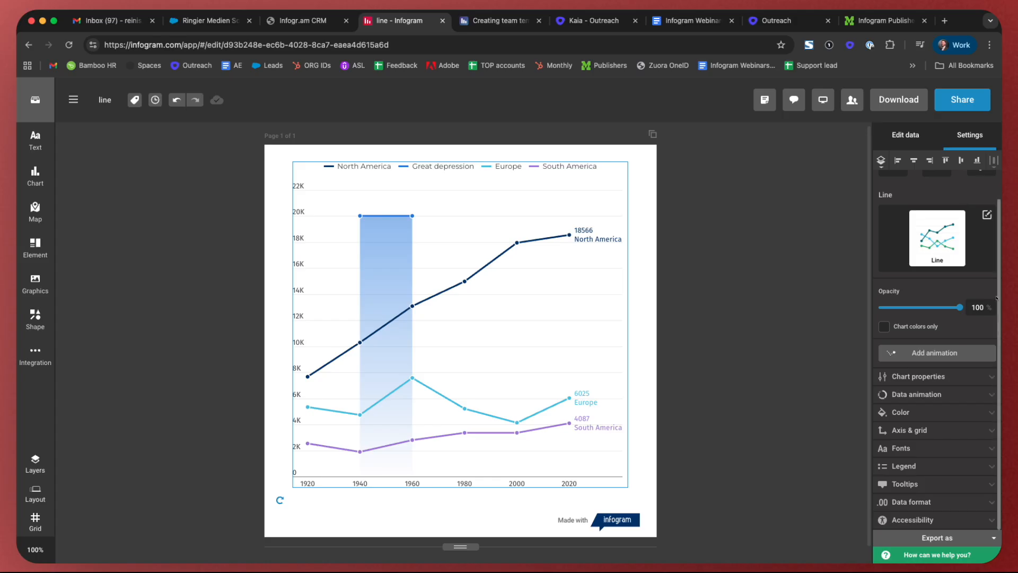
{"action": "left_click", "coordinate": [971, 375]}
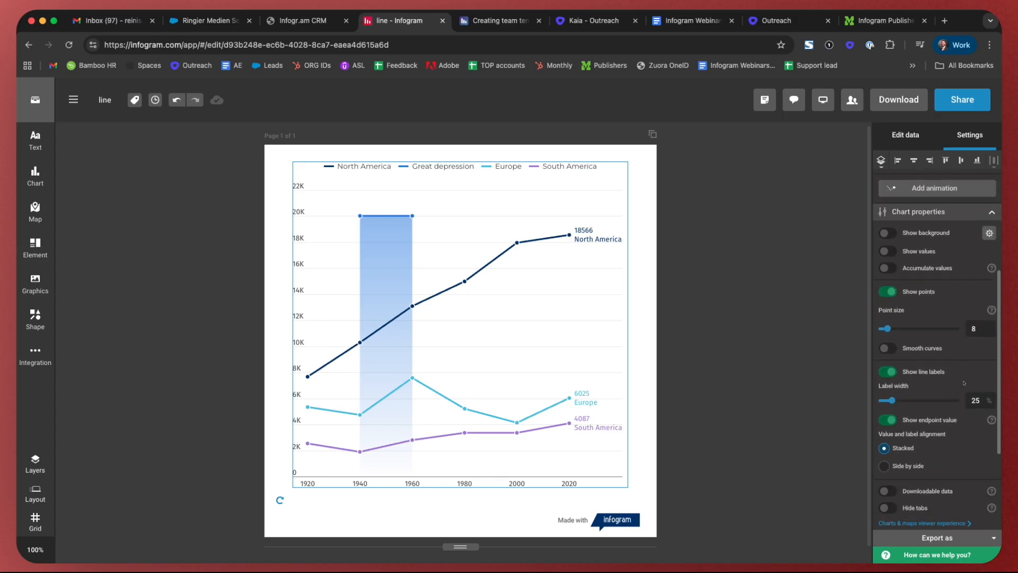
{"action": "left_click_drag", "start_coordinate": [886, 328], "coordinate": [872, 328]}
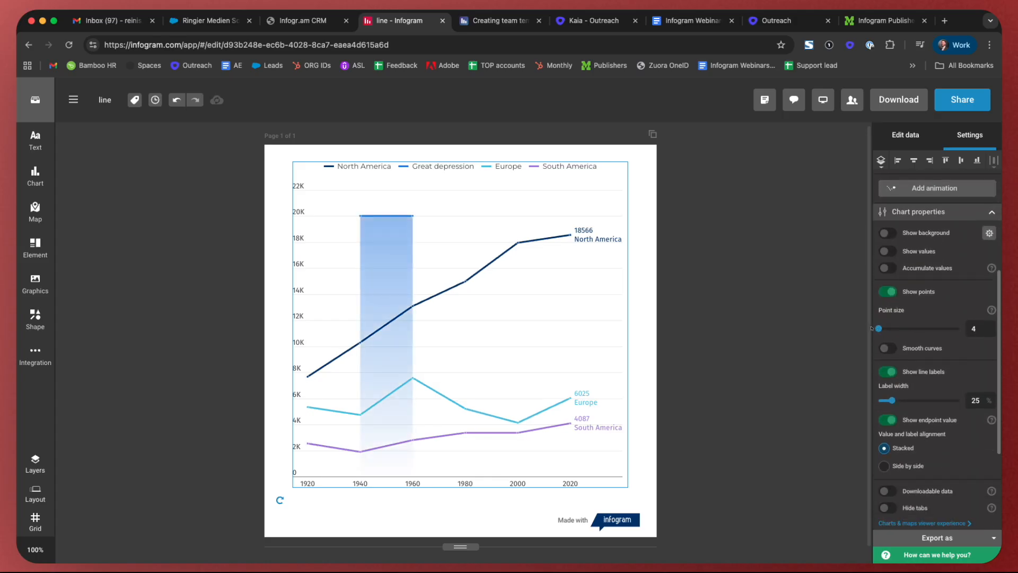
{"action": "left_click", "coordinate": [887, 291]}
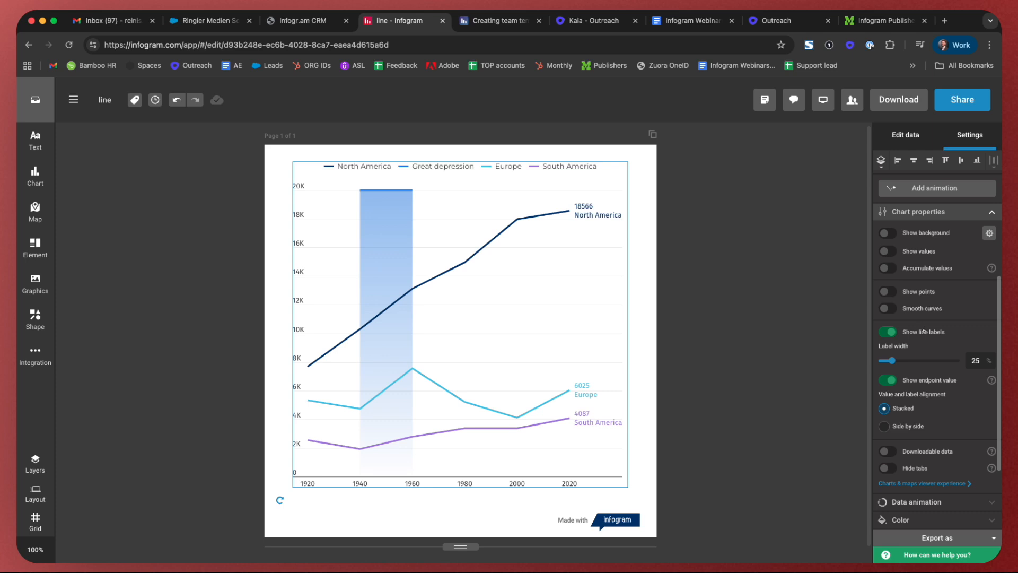
Set the line weight of the Great depression series to 0
{"action": "scroll", "coordinate": [923, 329], "scroll_direction": "down", "scroll_amount": 2}
{"action": "left_click", "coordinate": [937, 411]}
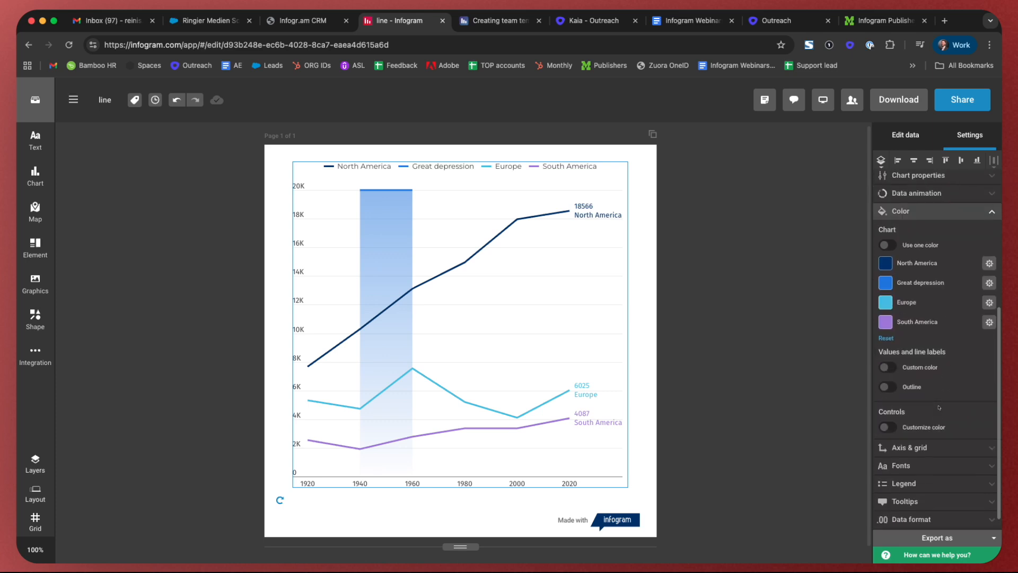
{"action": "scroll", "coordinate": [995, 284], "scroll_direction": "up", "scroll_amount": 4}
{"action": "scroll", "coordinate": [988, 477], "scroll_direction": "down", "scroll_amount": 1}
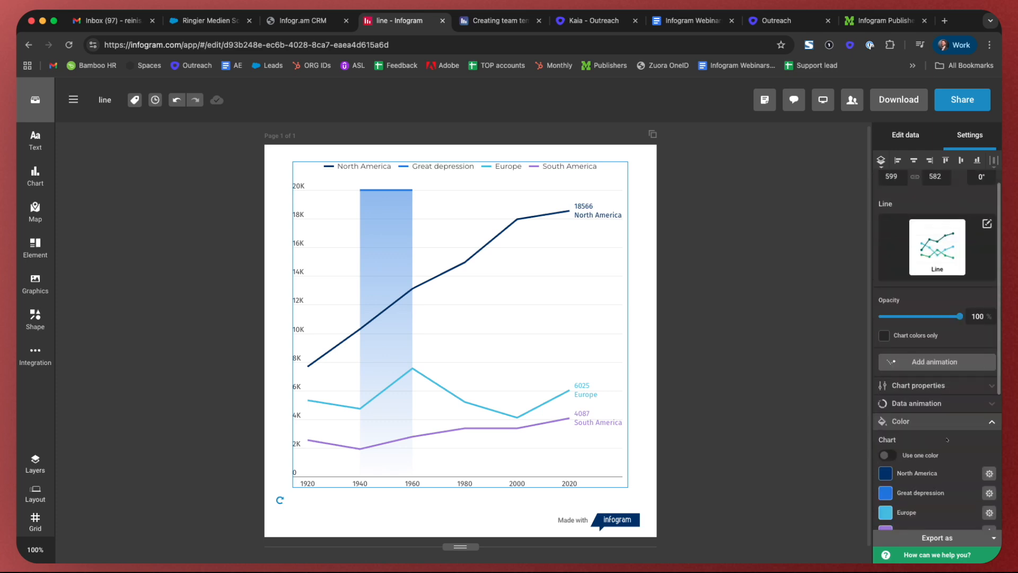
{"action": "left_click", "coordinate": [990, 494]}
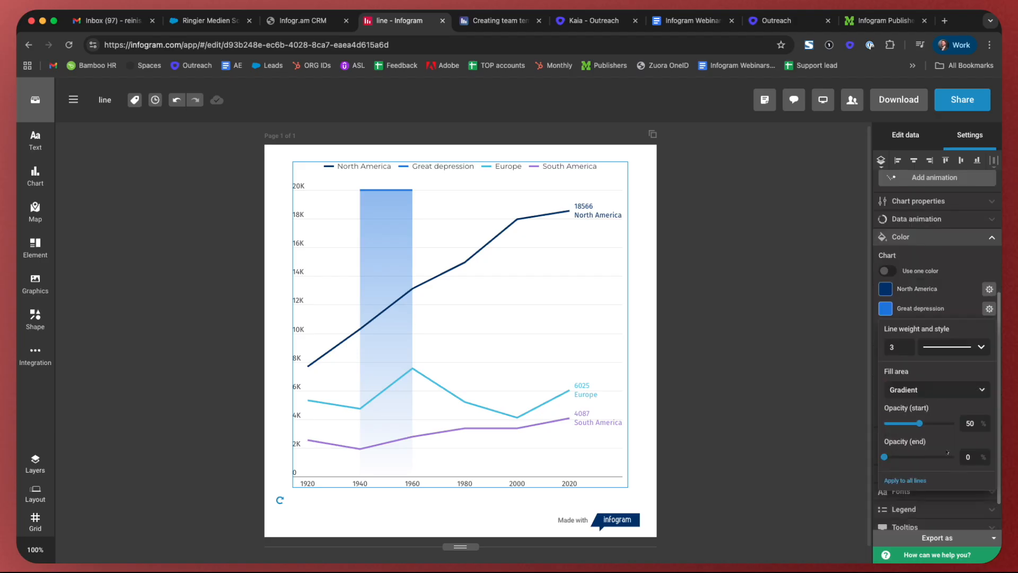
{"action": "left_click_drag", "start_coordinate": [898, 347], "coordinate": [879, 346]}
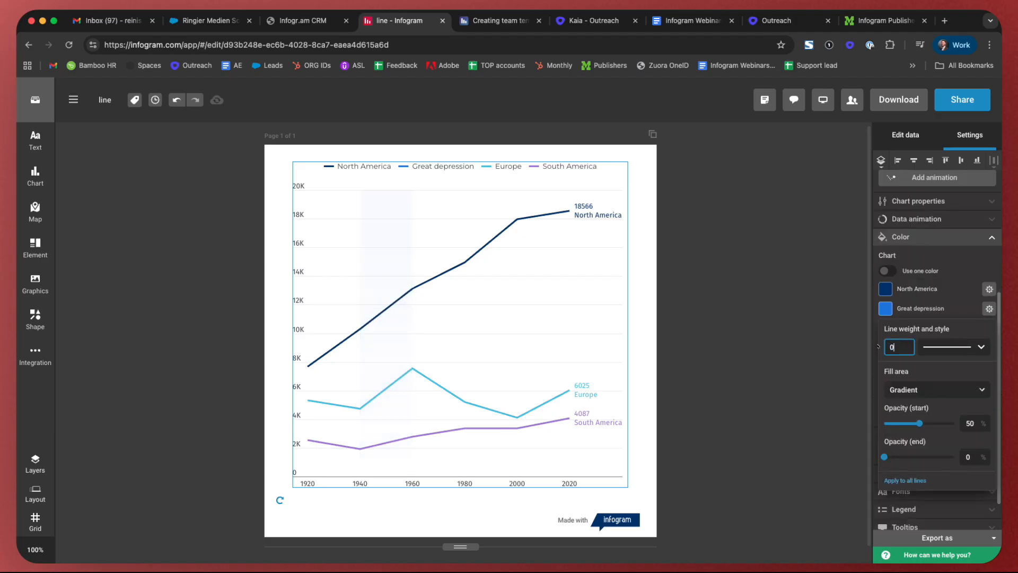
{"action": "left_click", "coordinate": [750, 314]}
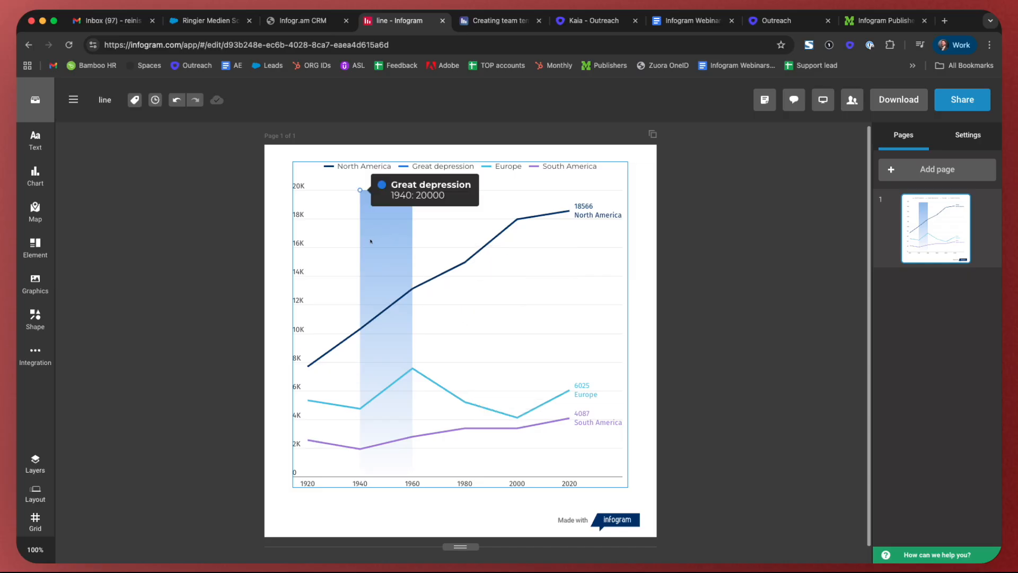
Replace the line chart on the page with a Stacked column & line chart and enlarge its height to about 533 px
{"action": "left_click", "coordinate": [428, 273]}
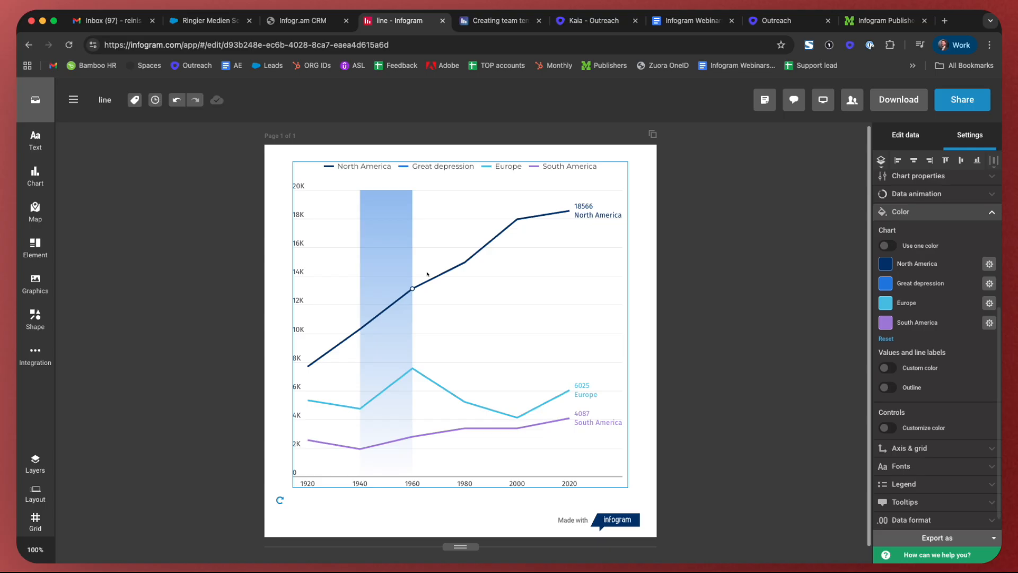
{"action": "key", "text": "Delete"}
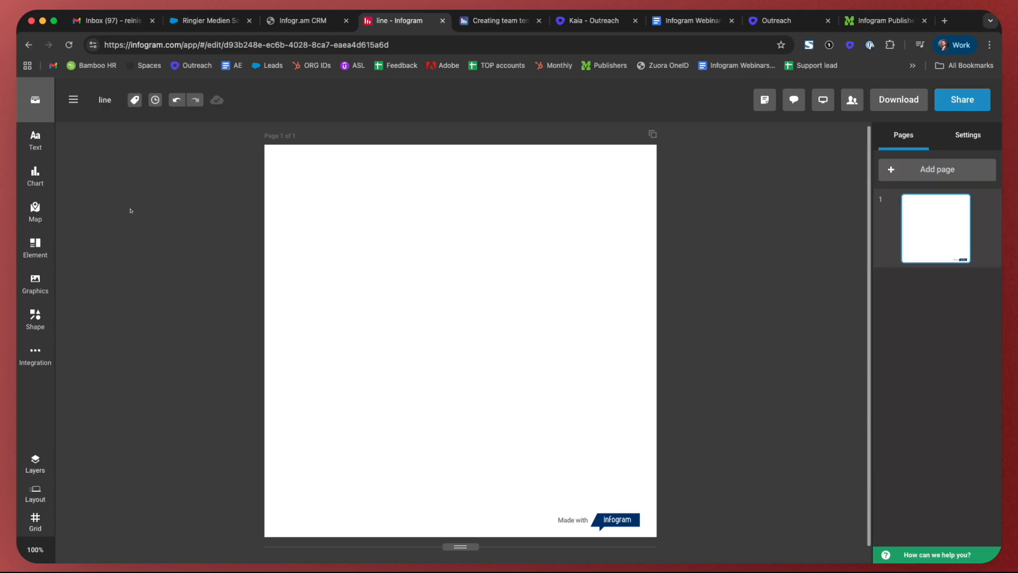
{"action": "left_click", "coordinate": [35, 175]}
{"action": "scroll", "coordinate": [113, 275], "scroll_direction": "down", "scroll_amount": 10}
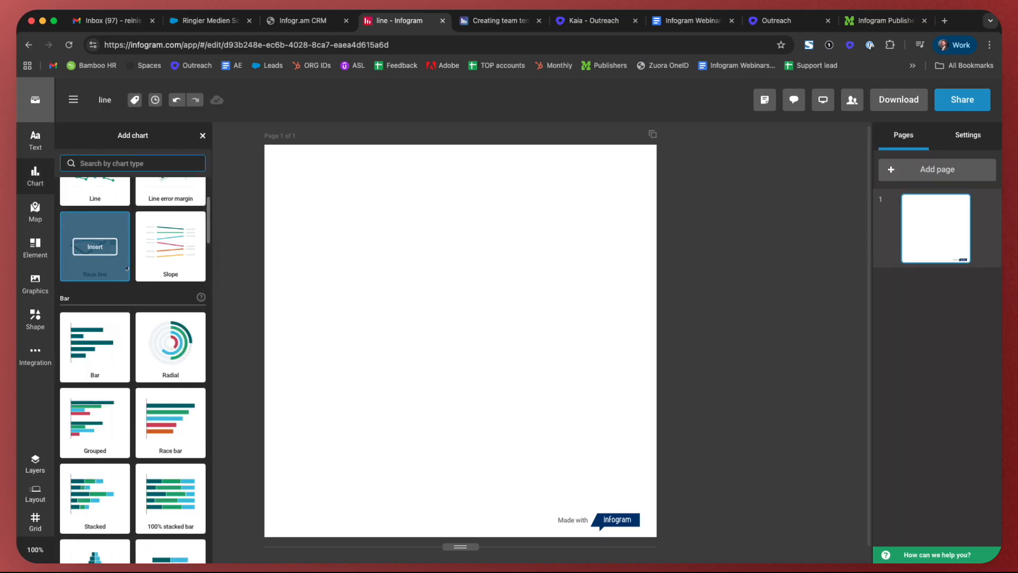
{"action": "scroll", "coordinate": [130, 275], "scroll_direction": "down", "scroll_amount": 12}
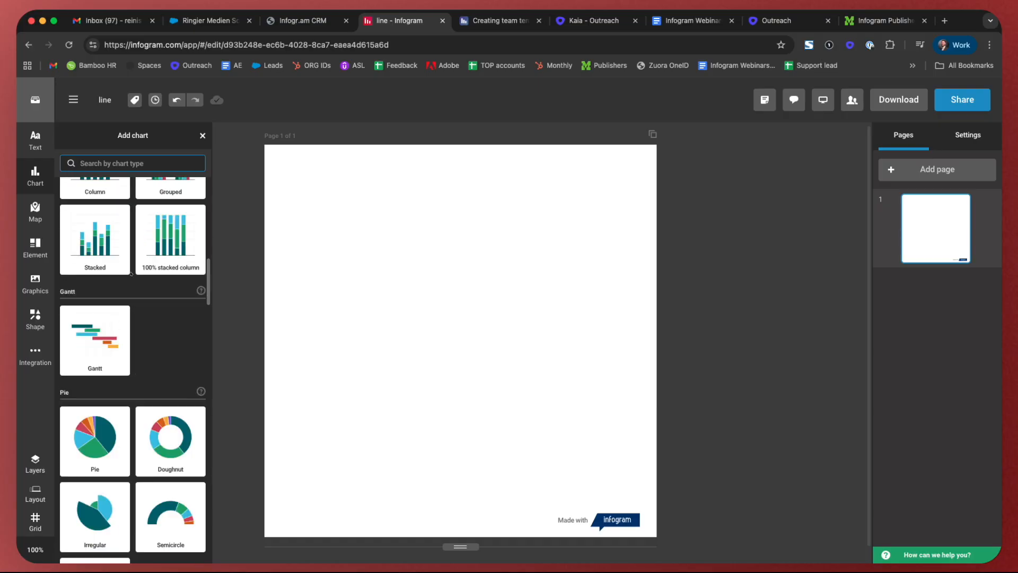
{"action": "left_click_drag", "start_coordinate": [95, 318], "coordinate": [439, 326]}
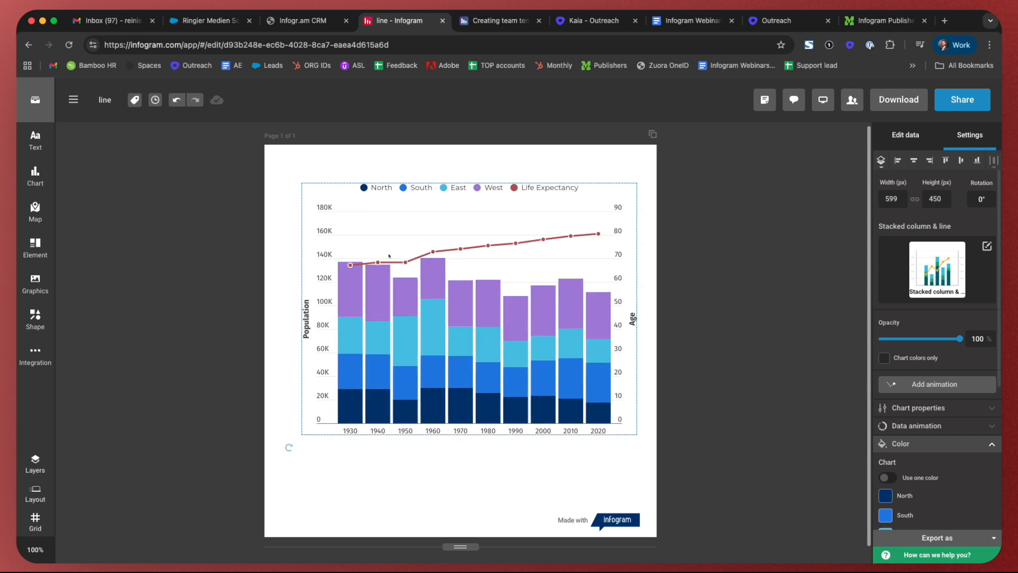
{"action": "left_click_drag", "start_coordinate": [466, 423], "coordinate": [467, 471]}
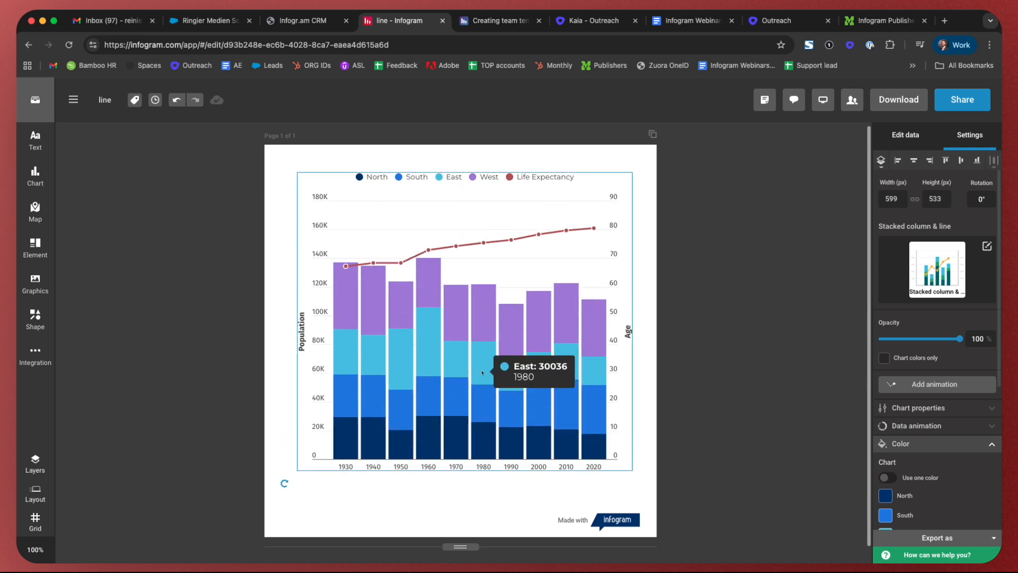
Set the Life Expectancy series' line weight to 0 and raise the chart's point size to about 12
{"action": "double_click", "coordinate": [488, 370]}
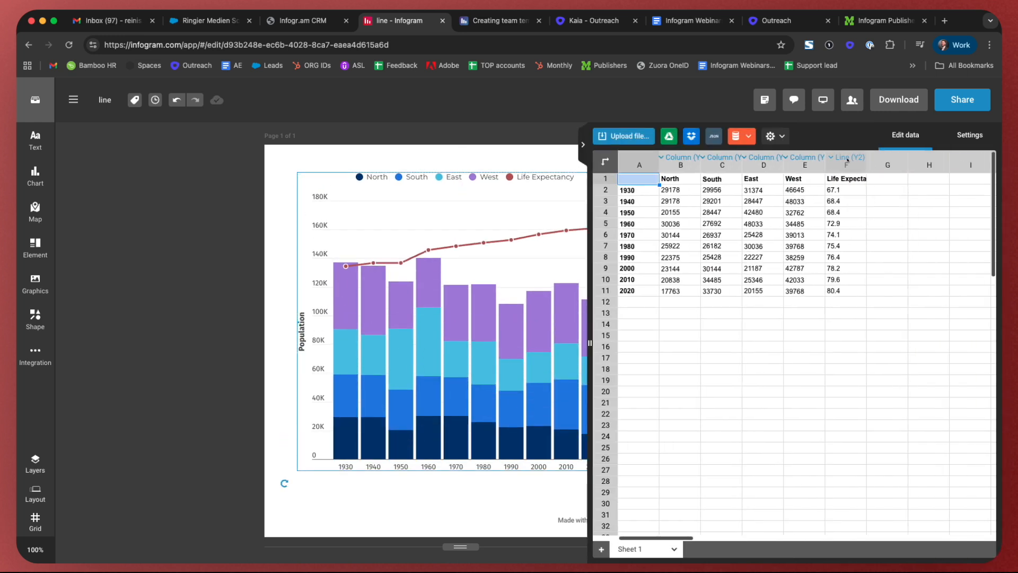
{"action": "left_click", "coordinate": [480, 304]}
{"action": "scroll", "coordinate": [934, 371], "scroll_direction": "down", "scroll_amount": 3}
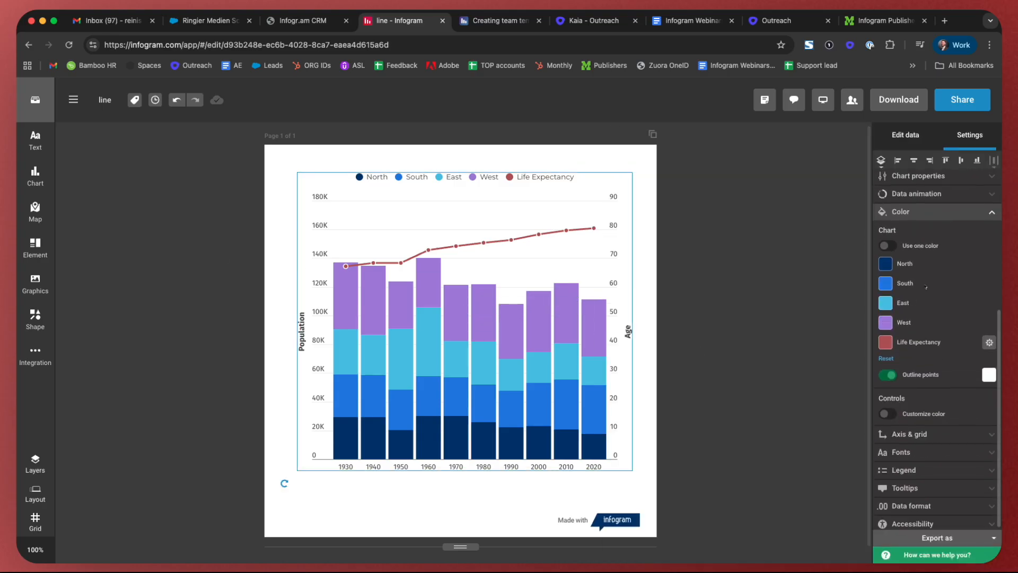
{"action": "left_click", "coordinate": [989, 342]}
{"action": "left_click_drag", "start_coordinate": [904, 373], "coordinate": [884, 381]}
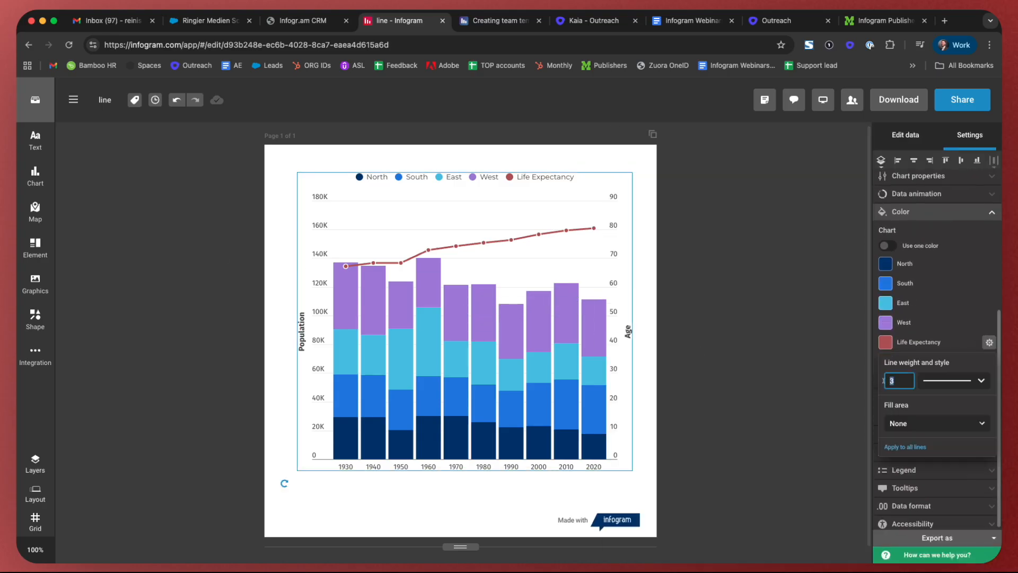
{"action": "type", "text": "0"}
{"action": "left_click", "coordinate": [937, 212]}
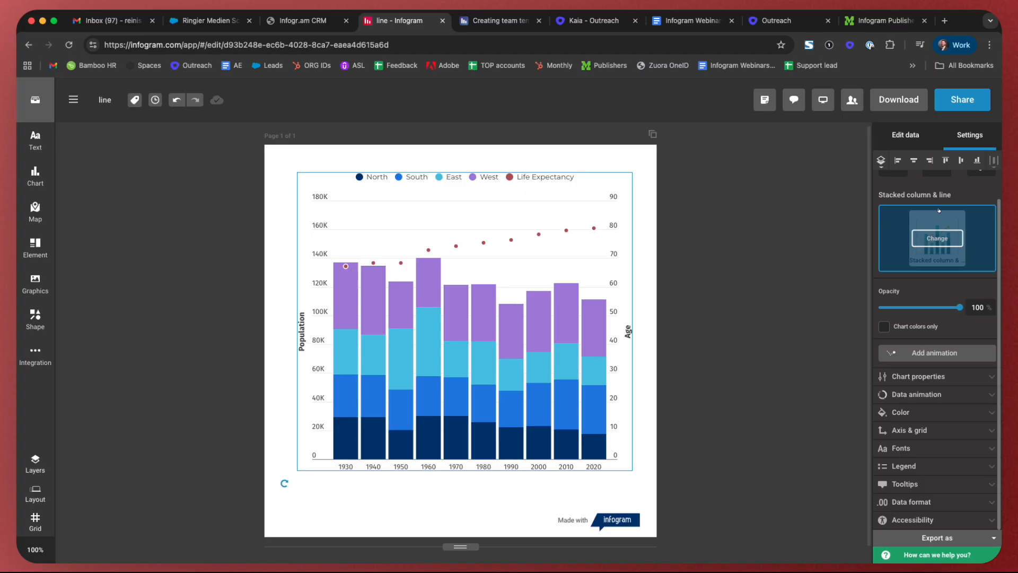
{"action": "scroll", "coordinate": [929, 320], "scroll_direction": "up", "scroll_amount": 1}
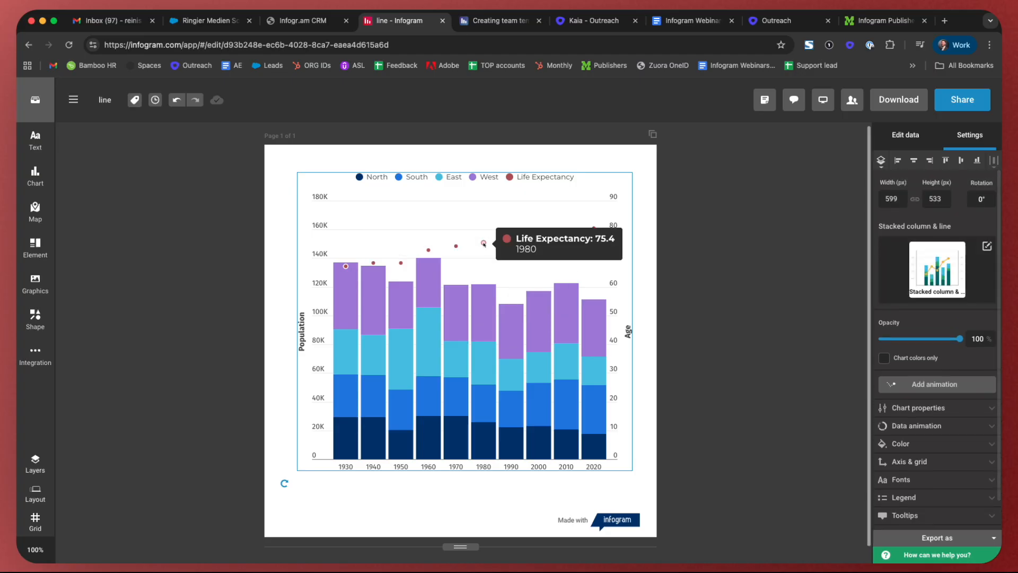
{"action": "left_click", "coordinate": [918, 407]}
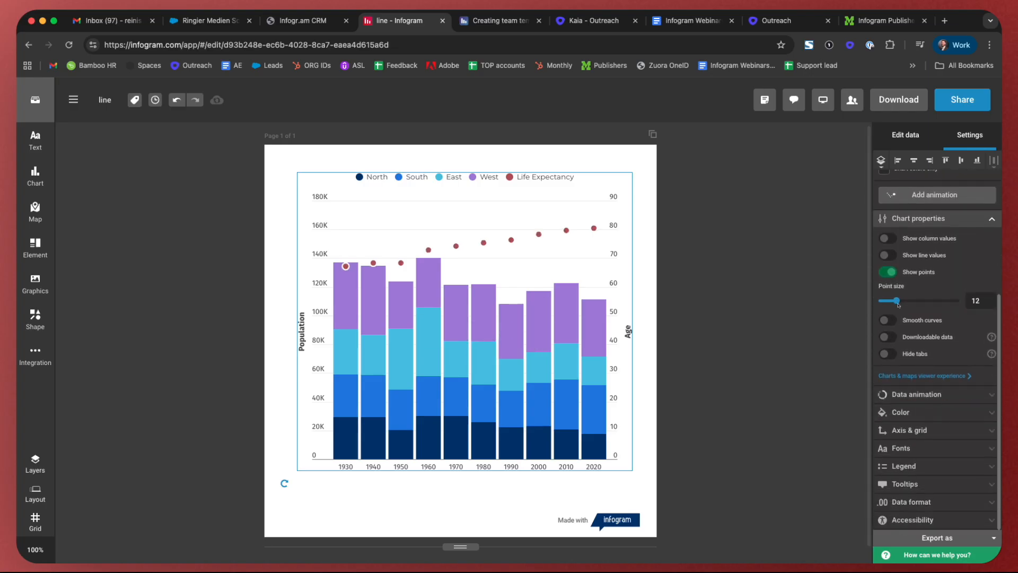
{"action": "left_click", "coordinate": [795, 306]}
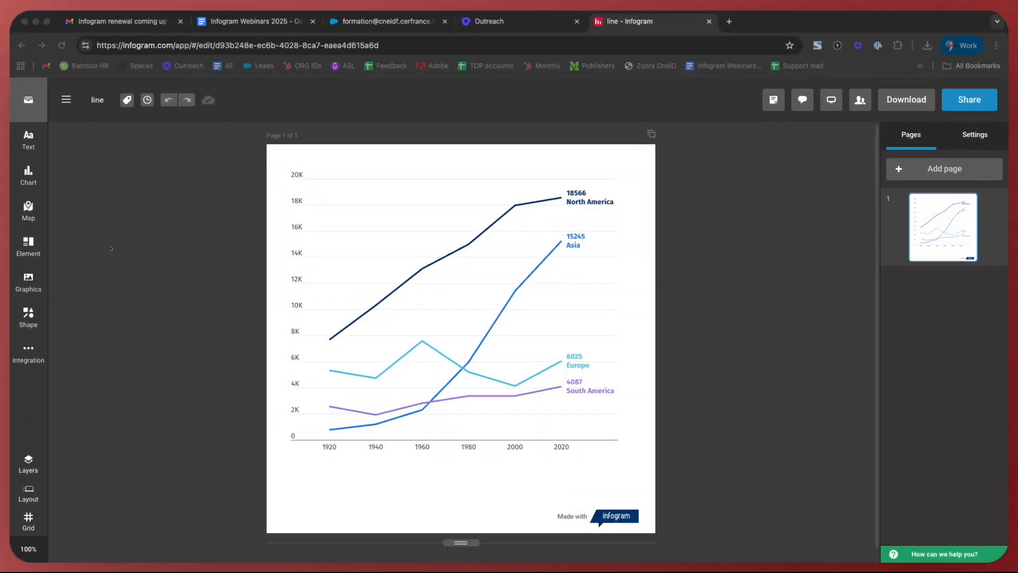
Increase the data animation duration of the race line chart
{"action": "left_click", "coordinate": [109, 248]}
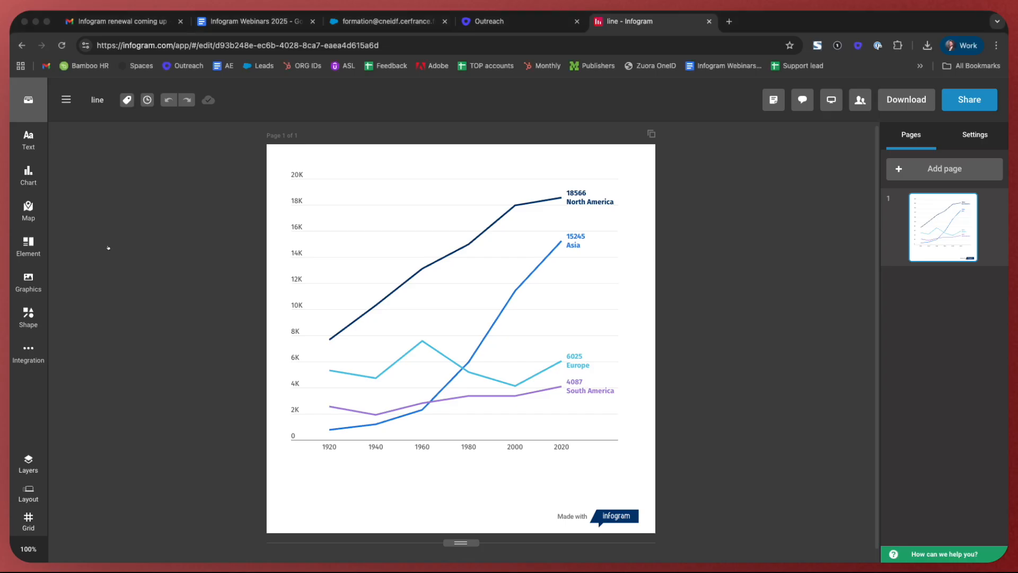
{"action": "left_click", "coordinate": [451, 276]}
{"action": "left_click", "coordinate": [952, 421]}
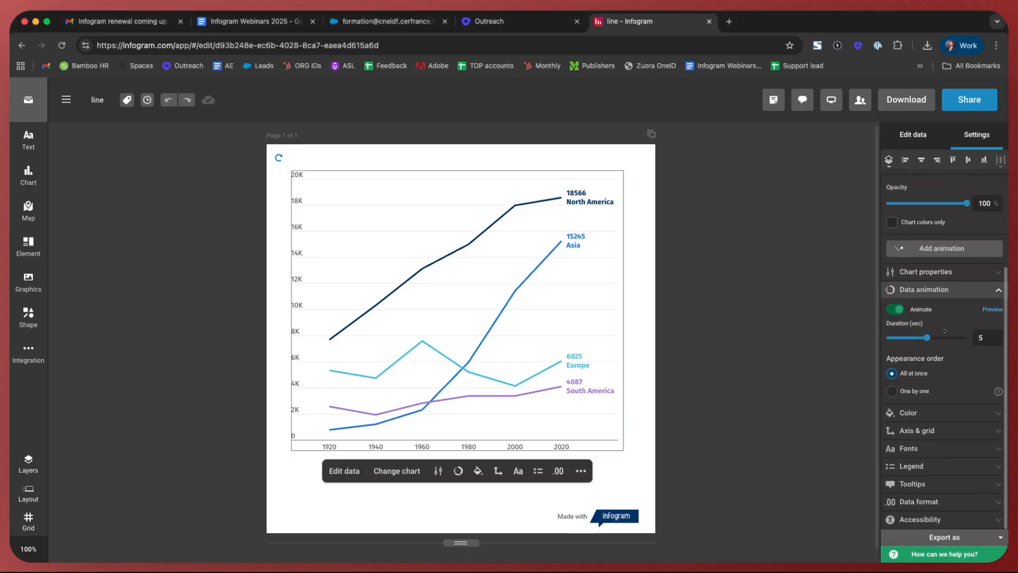
{"action": "left_click", "coordinate": [939, 338]}
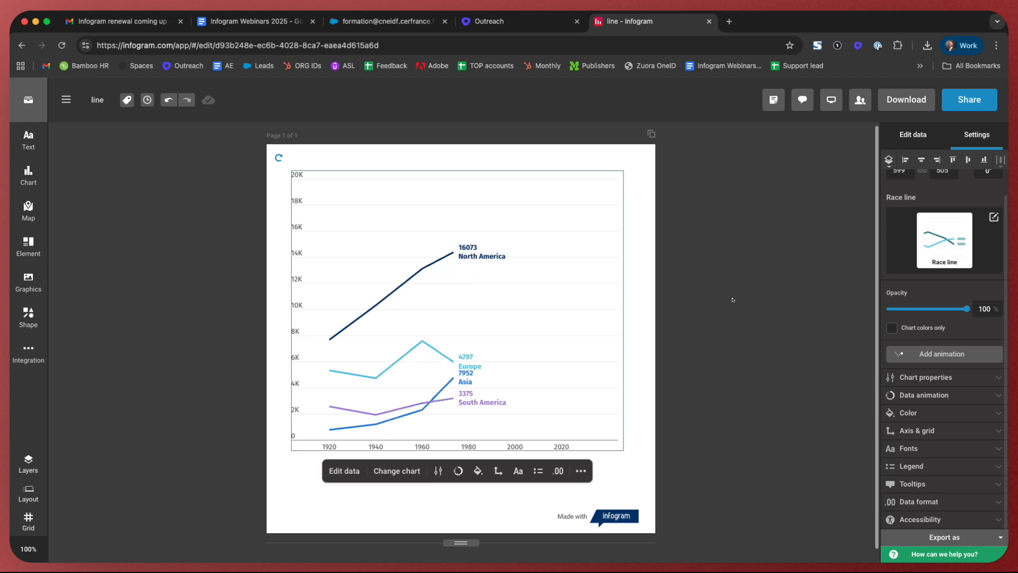
Review the file formats offered for exporting the race line chart
{"action": "right_click", "coordinate": [560, 268]}
{"action": "mouse_move", "coordinate": [612, 409]}
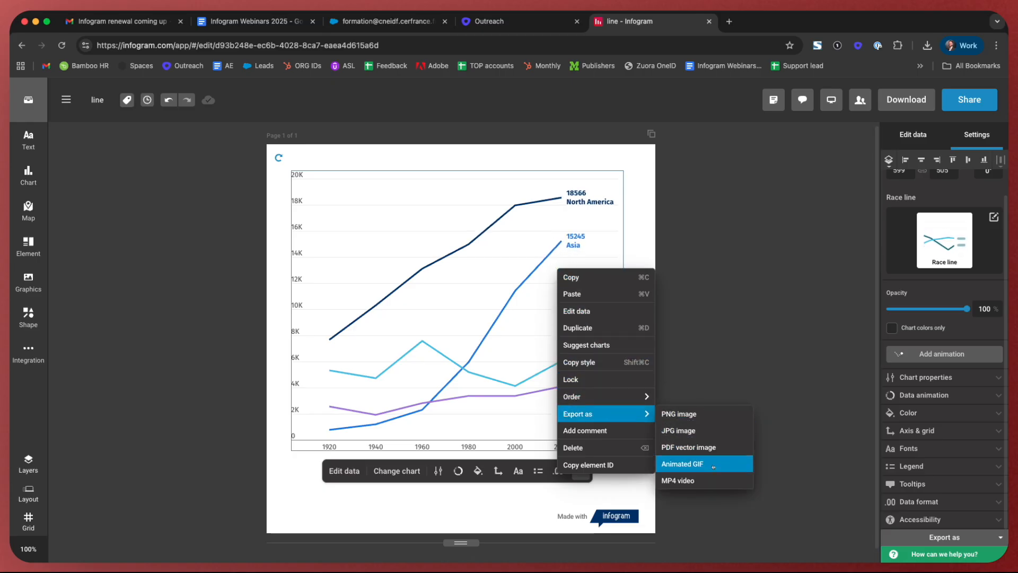
{"action": "left_click", "coordinate": [700, 269]}
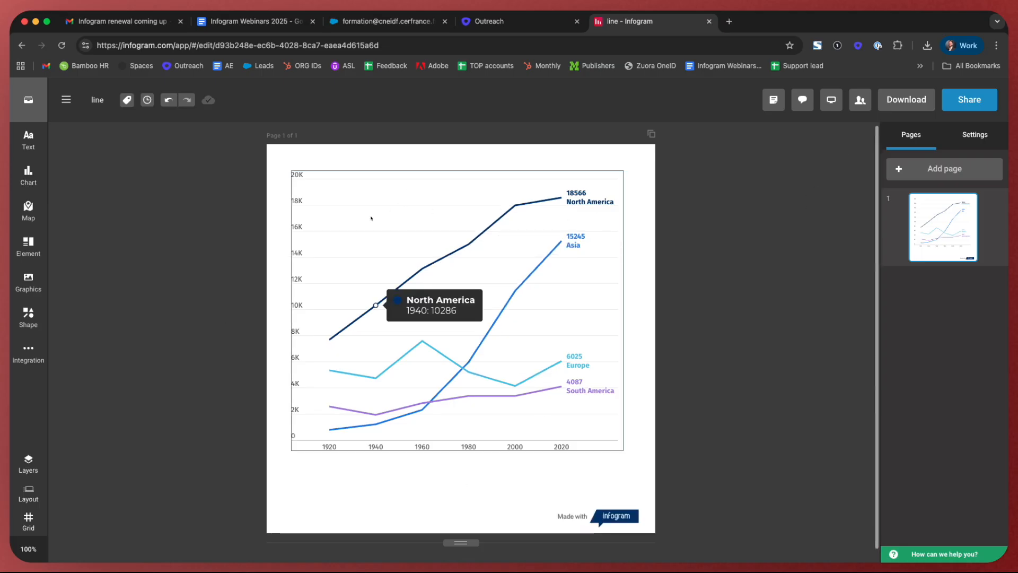
Insert a circle about 166 px in diameter and place it over the Asia line near the year 2000
{"action": "left_click", "coordinate": [21, 326]}
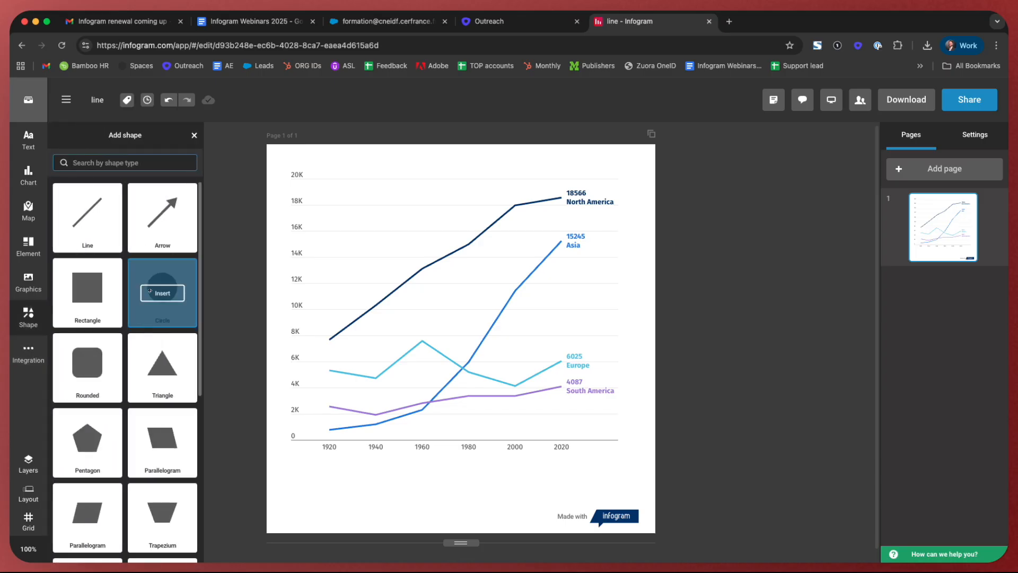
{"action": "left_click", "coordinate": [163, 289]}
{"action": "left_click_drag", "start_coordinate": [385, 314], "coordinate": [488, 295]}
{"action": "left_click_drag", "start_coordinate": [550, 398], "coordinate": [491, 332]}
{"action": "left_click_drag", "start_coordinate": [463, 295], "coordinate": [530, 307]}
Add a subtitle text object over the chart reading "Growth of 1940% for Asia"
{"action": "left_click", "coordinate": [25, 132]}
{"action": "left_click", "coordinate": [163, 191]}
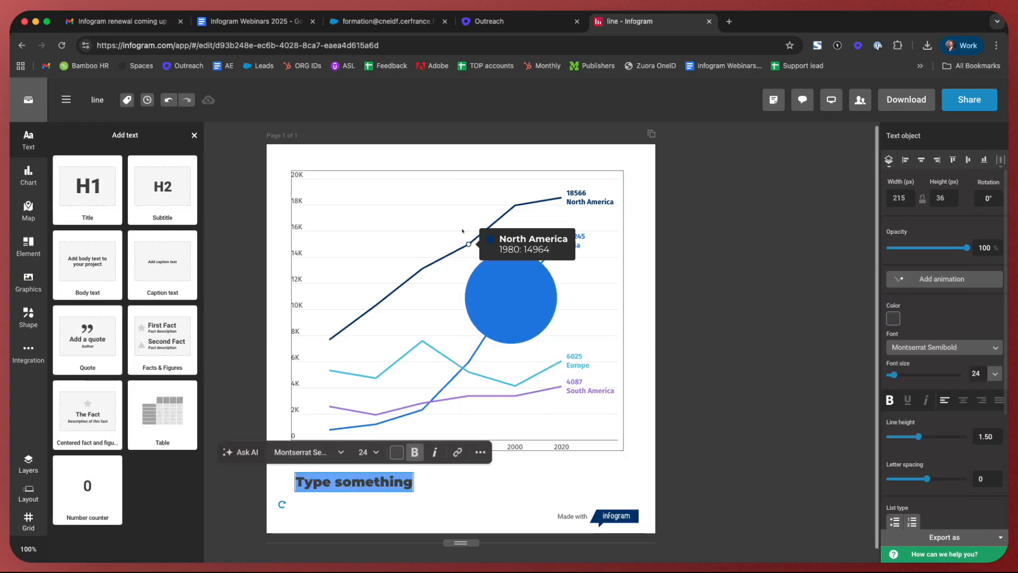
{"action": "left_click", "coordinate": [431, 490]}
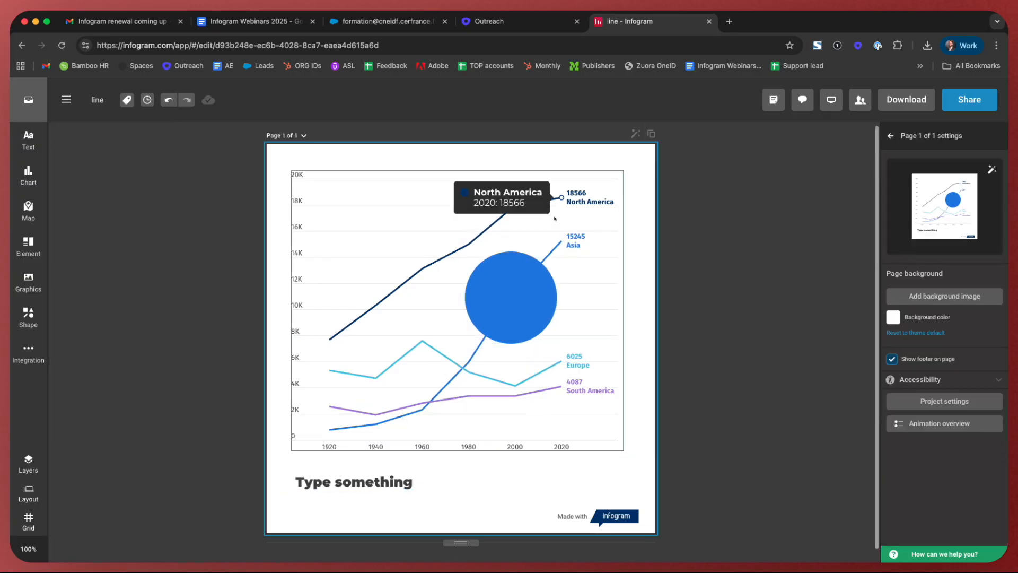
{"action": "left_click_drag", "start_coordinate": [370, 475], "coordinate": [429, 305]}
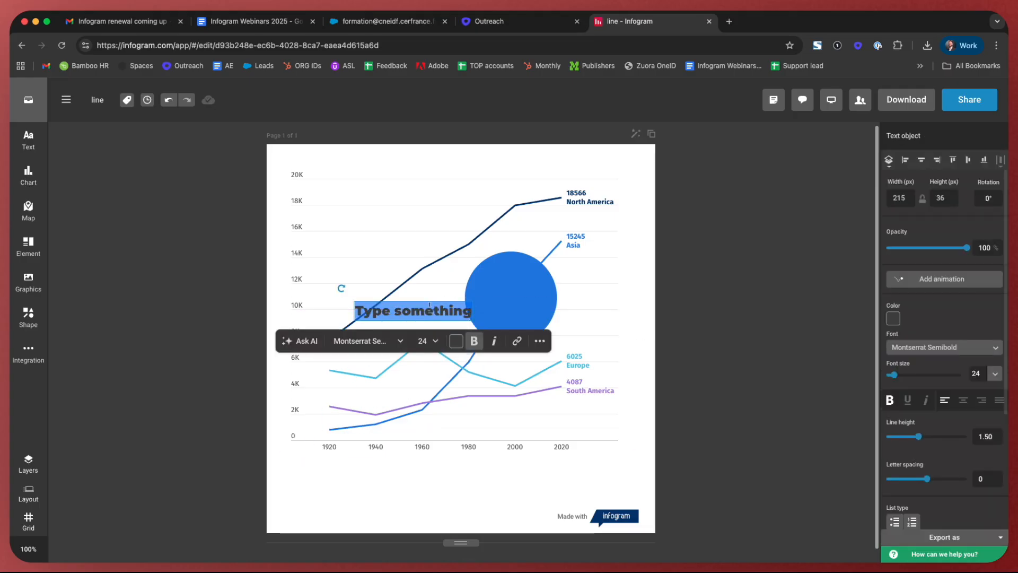
{"action": "type", "text": "Growth"}
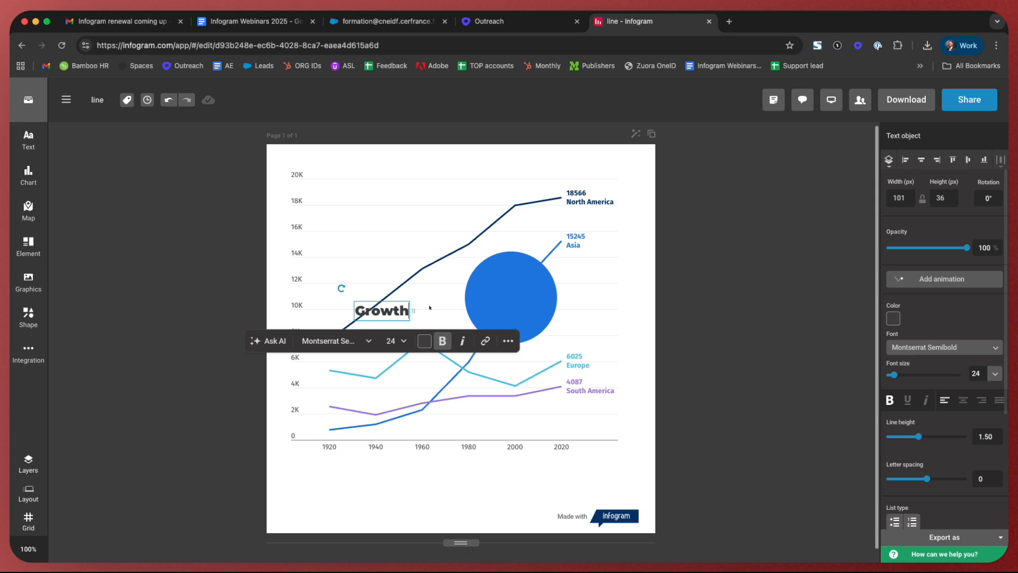
{"action": "type", "text": " of 1940"}
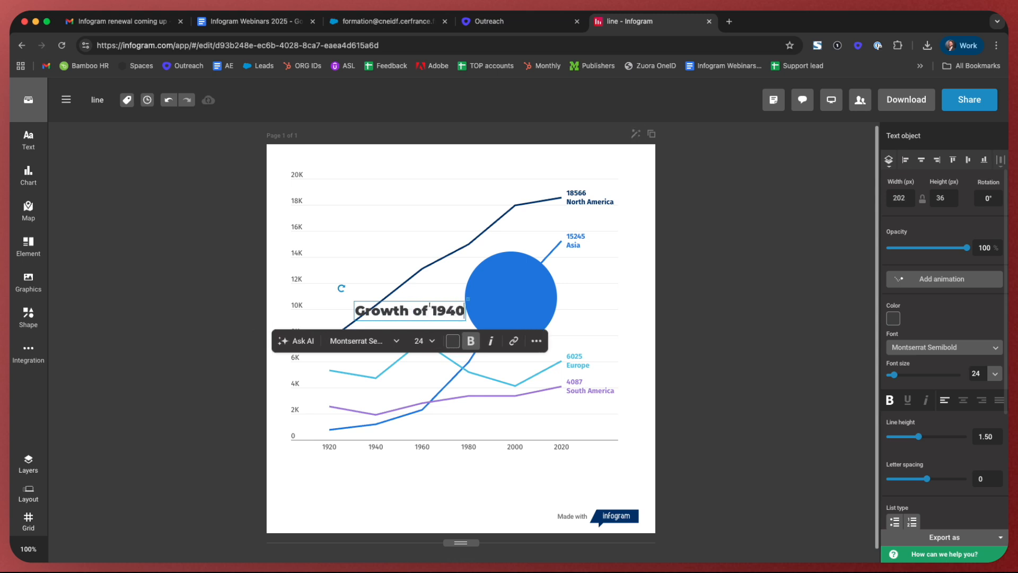
{"action": "type", "text": "%"}
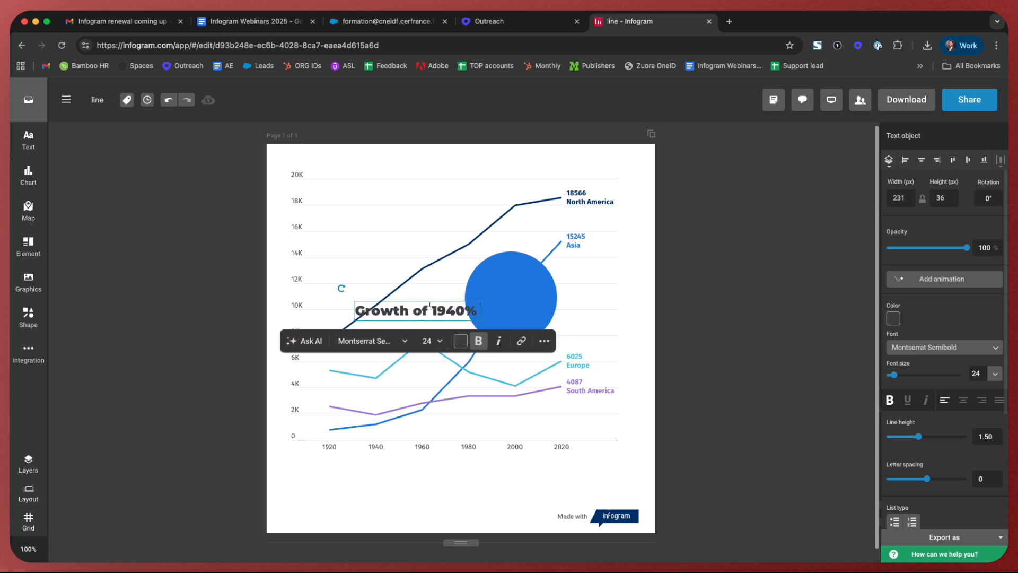
{"action": "type", "text": " for Asia"}
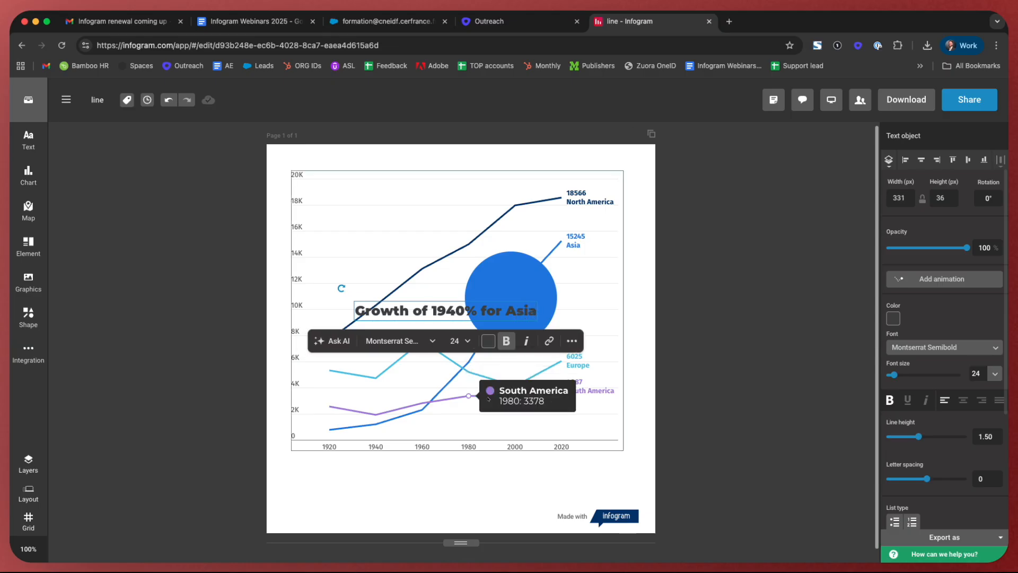
Narrow the growth text box to about 177 px, center-align its text, and position it over the blue circle
{"action": "left_click_drag", "start_coordinate": [538, 311], "coordinate": [452, 313]}
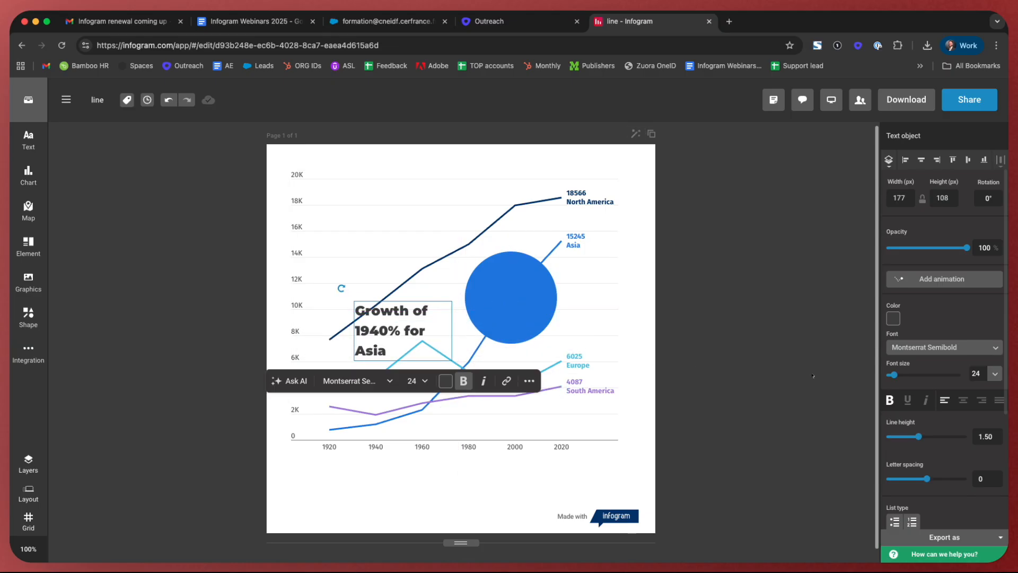
{"action": "left_click", "coordinate": [962, 400]}
{"action": "left_click", "coordinate": [513, 352]}
{"action": "left_click_drag", "start_coordinate": [425, 334], "coordinate": [532, 304]}
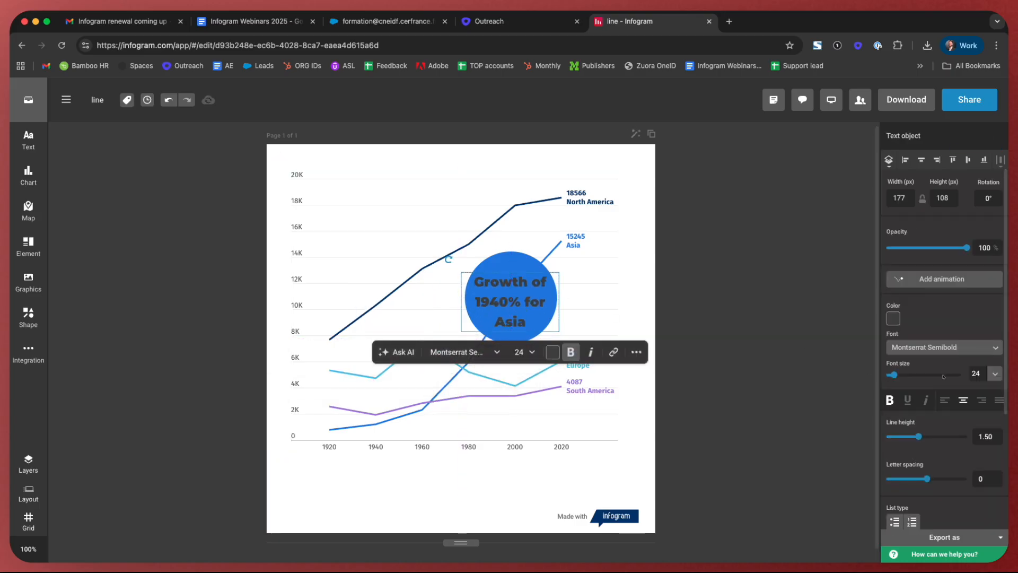
Change the growth text's color to dark blue 063773
{"action": "left_click", "coordinate": [894, 319]}
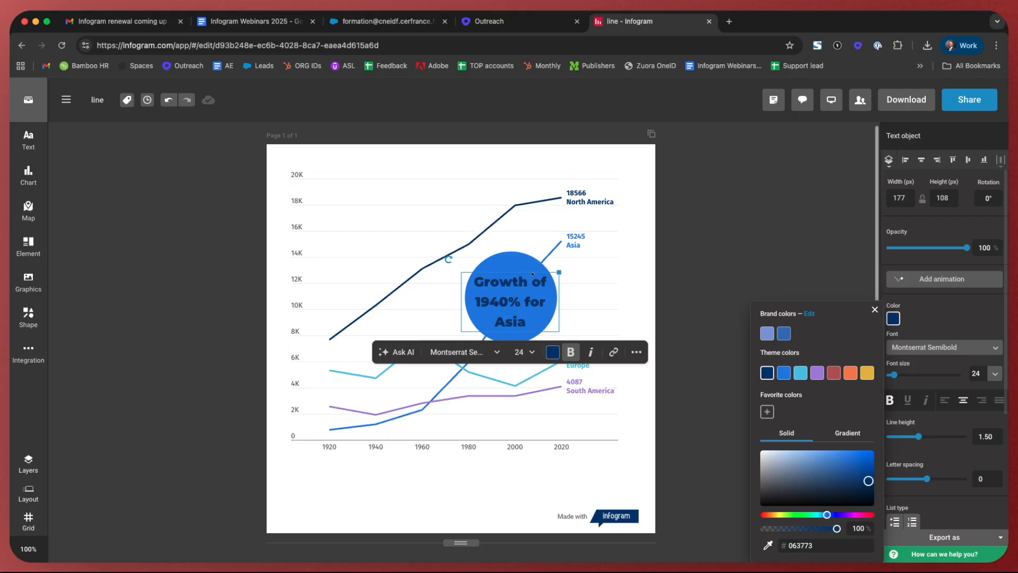
{"action": "left_click", "coordinate": [523, 287]}
{"action": "key", "text": "ctrl+a"}
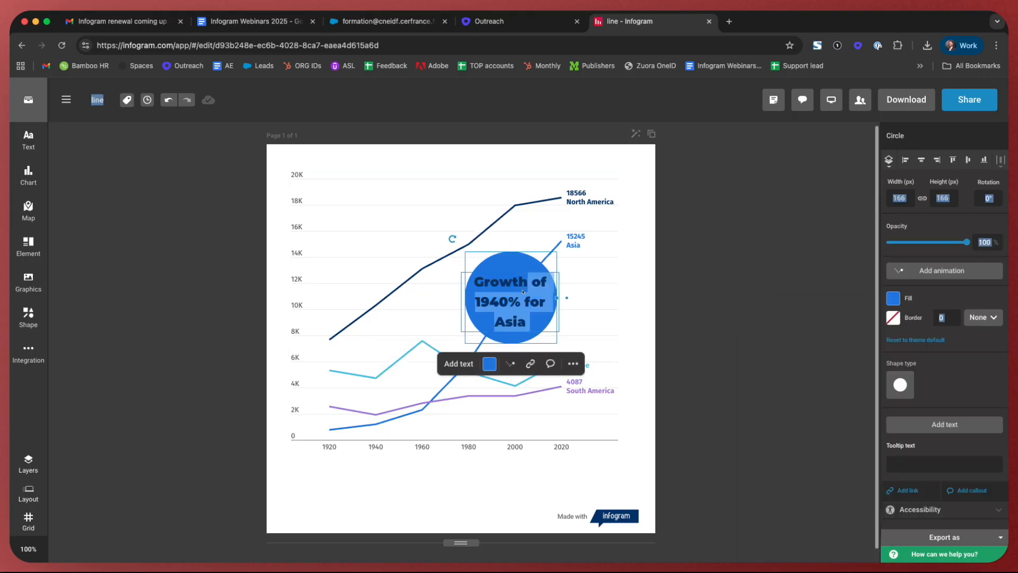
Group the blue circle with its growth text and give the group a Fade In animation with 2.2 s duration and 4.4 s delay
{"action": "key", "text": "ctrl+g"}
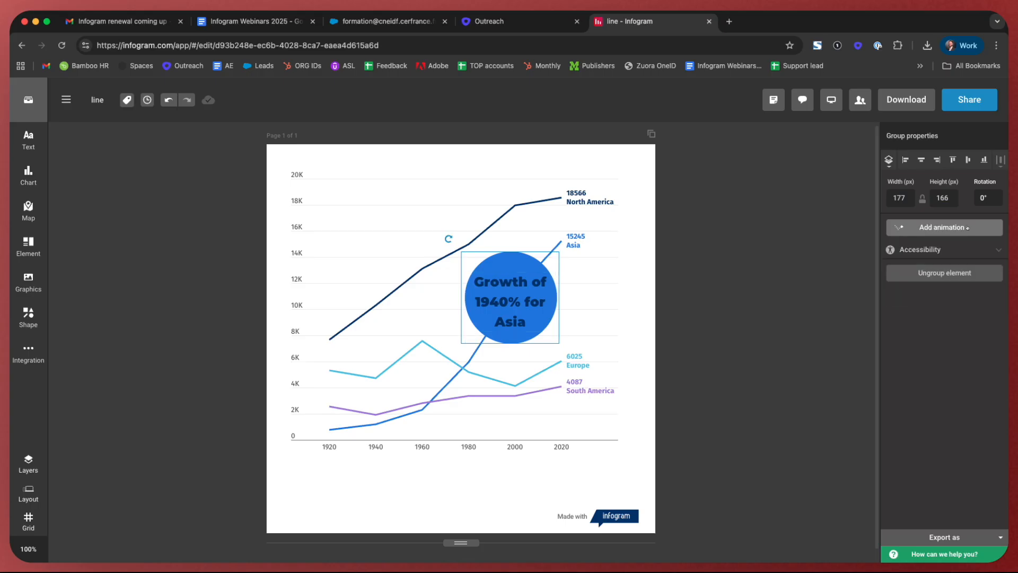
{"action": "left_click", "coordinate": [967, 228]}
{"action": "left_click", "coordinate": [975, 218]}
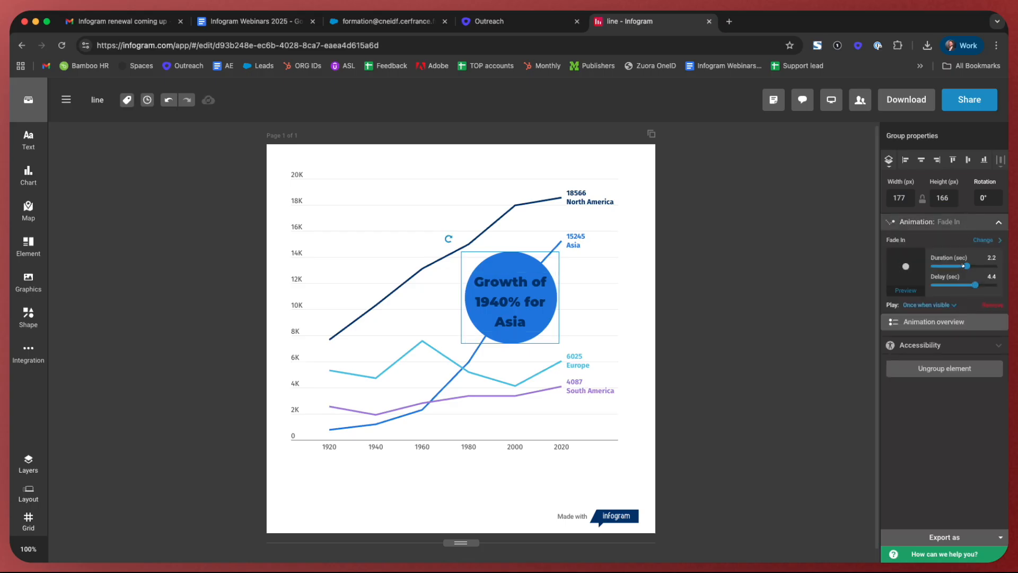
{"action": "left_click", "coordinate": [773, 269]}
Preview the project as an animated GIF in the download options, and close the preview
{"action": "left_click", "coordinate": [907, 101]}
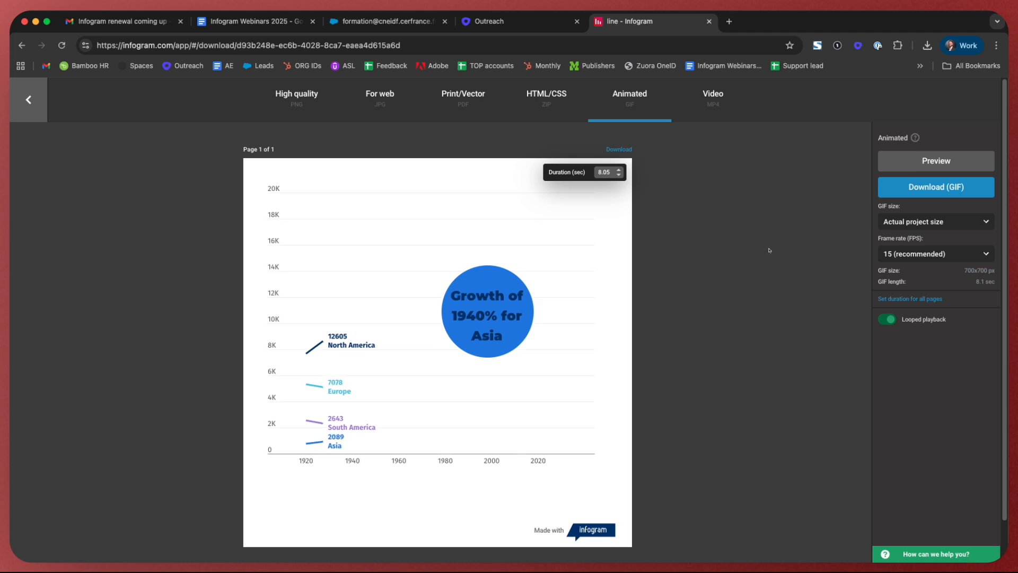
{"action": "left_click", "coordinate": [939, 166]}
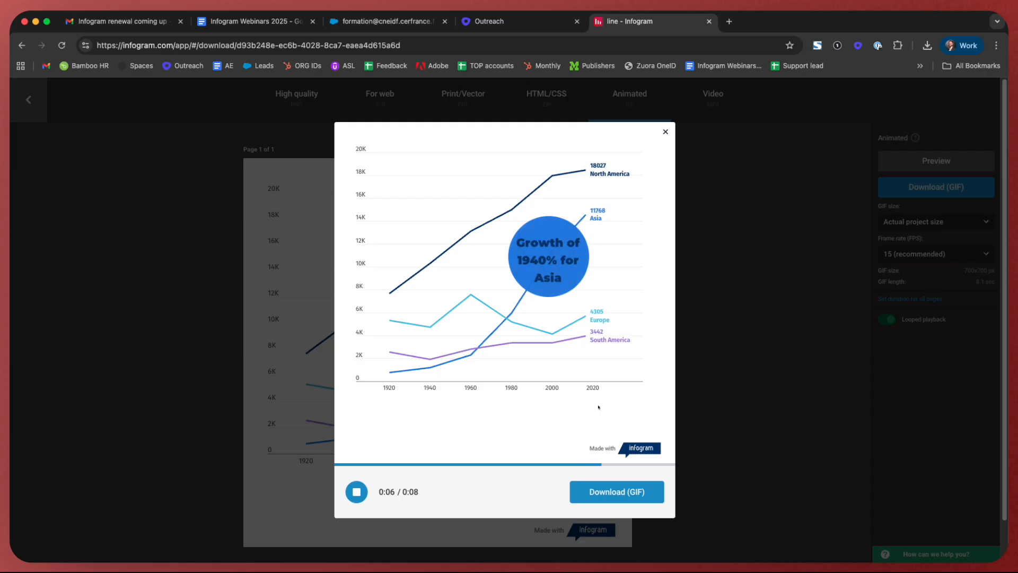
{"action": "left_click", "coordinate": [664, 131]}
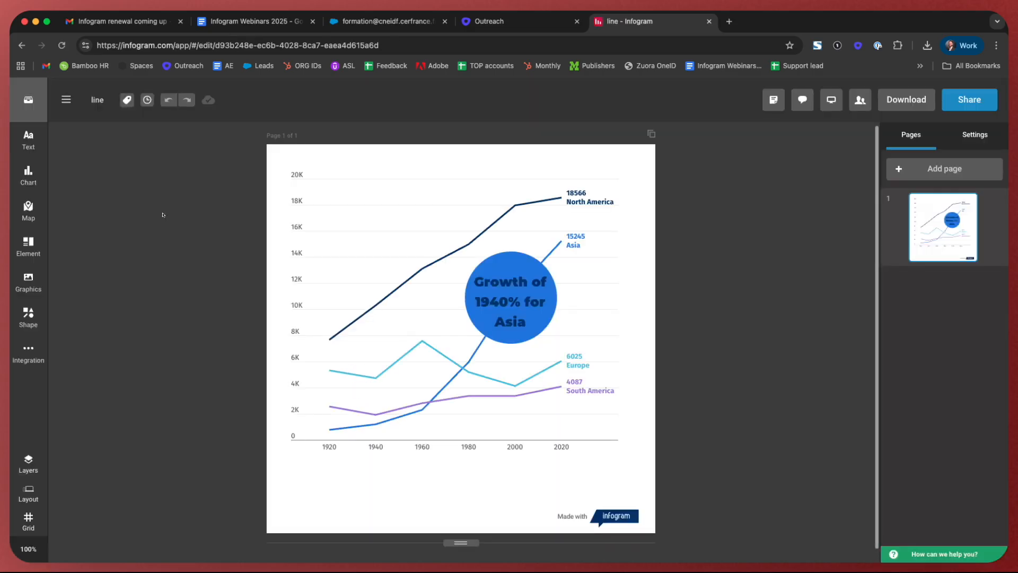
Clear the line chart and callout from the page, and insert a progress doughnut with a progress bar below it
{"action": "left_click_drag", "start_coordinate": [212, 194], "coordinate": [636, 361]}
{"action": "key", "text": "Delete"}
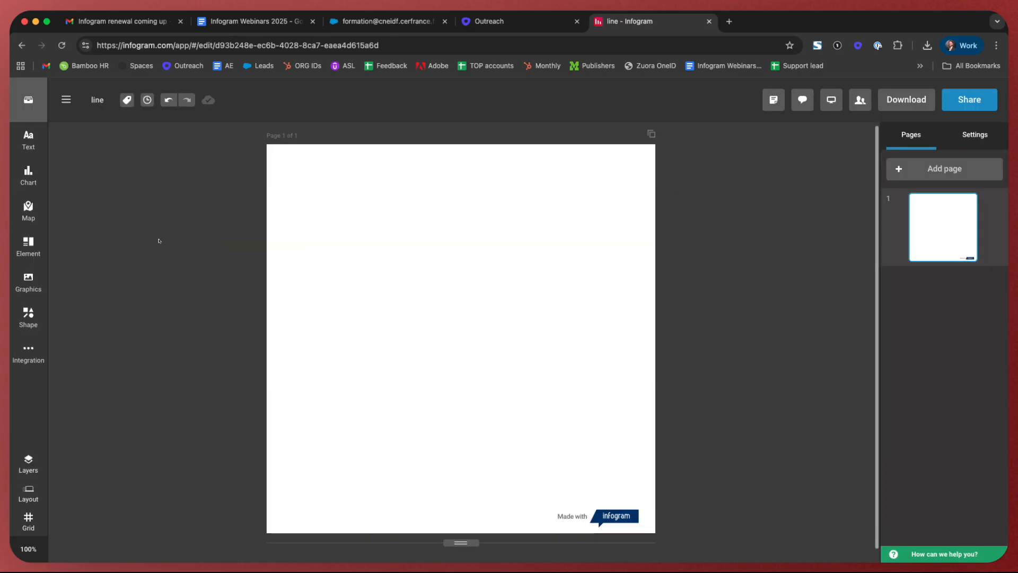
{"action": "left_click", "coordinate": [27, 177]}
{"action": "scroll", "coordinate": [116, 300], "scroll_direction": "down", "scroll_amount": 15}
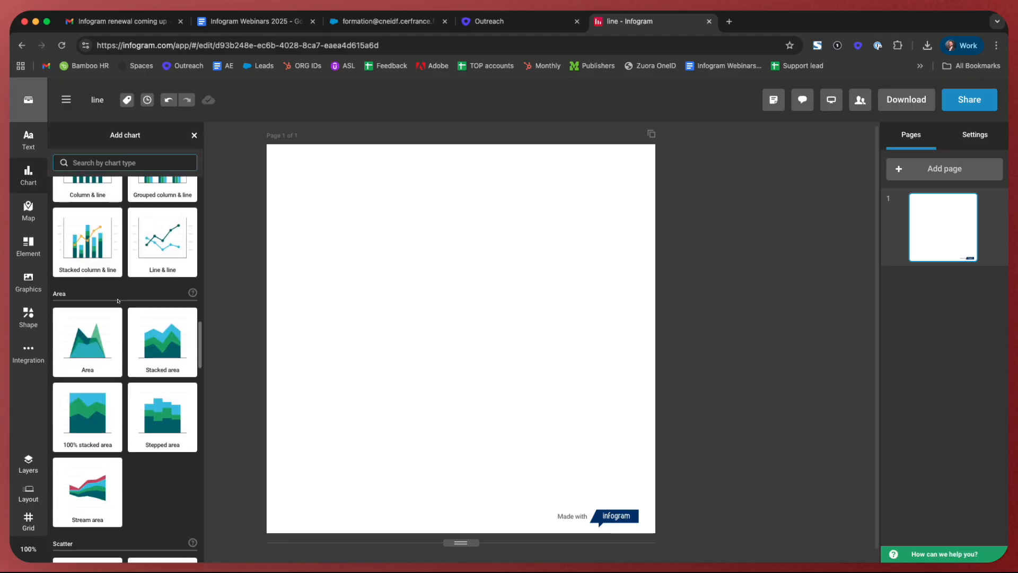
{"action": "scroll", "coordinate": [116, 300], "scroll_direction": "down", "scroll_amount": 15}
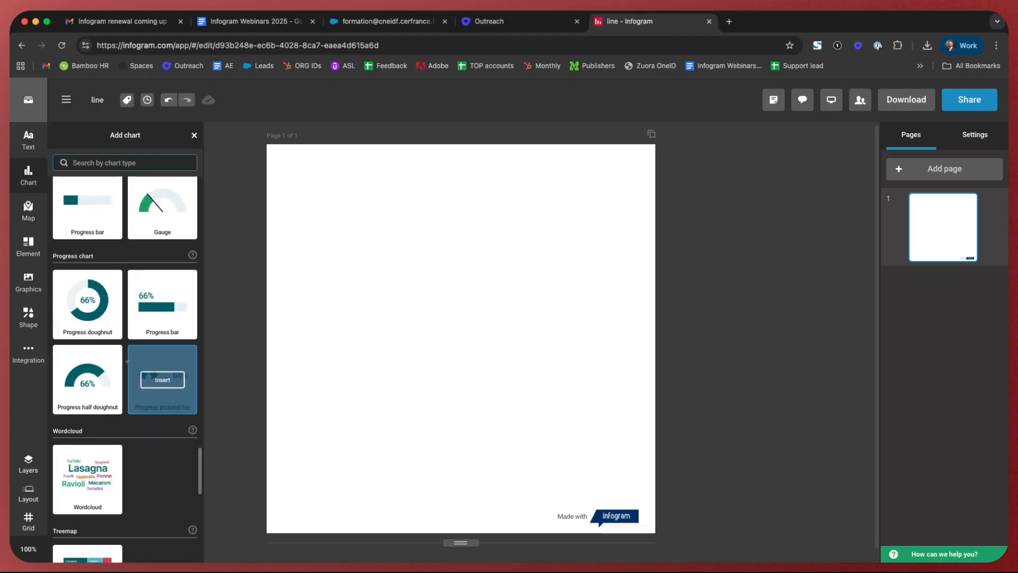
{"action": "left_click", "coordinate": [86, 321]}
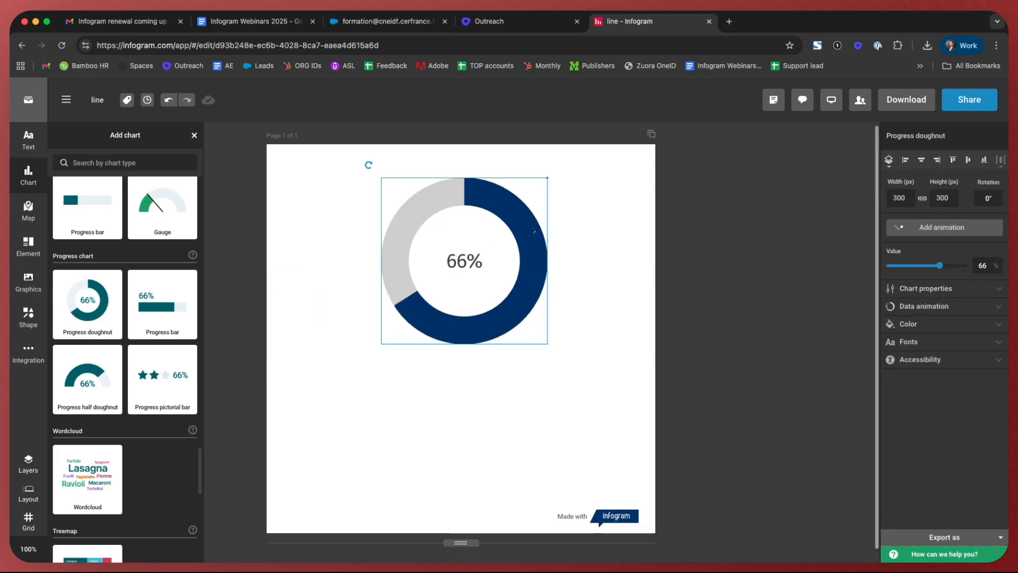
{"action": "left_click_drag", "start_coordinate": [162, 305], "coordinate": [426, 395]}
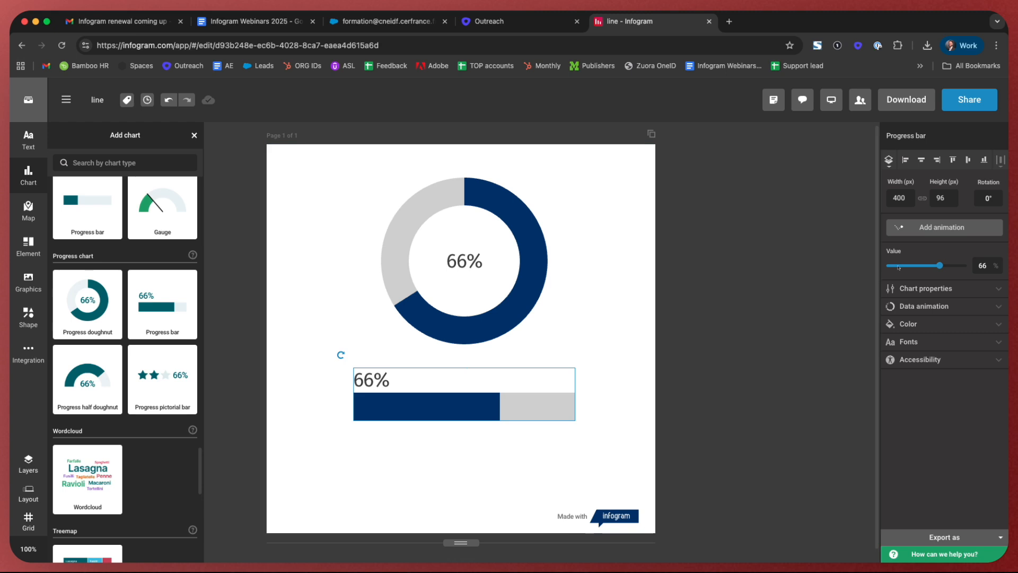
Examine the progress bar's data animation options and the export options for both progress charts
{"action": "left_click", "coordinate": [925, 306]}
{"action": "left_click_drag", "start_coordinate": [673, 202], "coordinate": [357, 458]}
{"action": "right_click", "coordinate": [458, 284]}
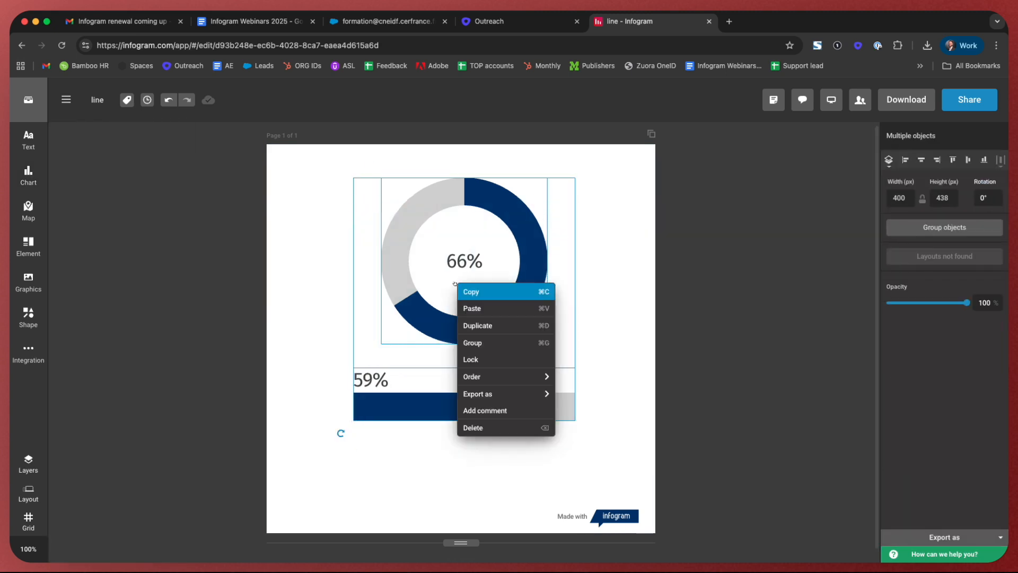
{"action": "mouse_move", "coordinate": [525, 394]}
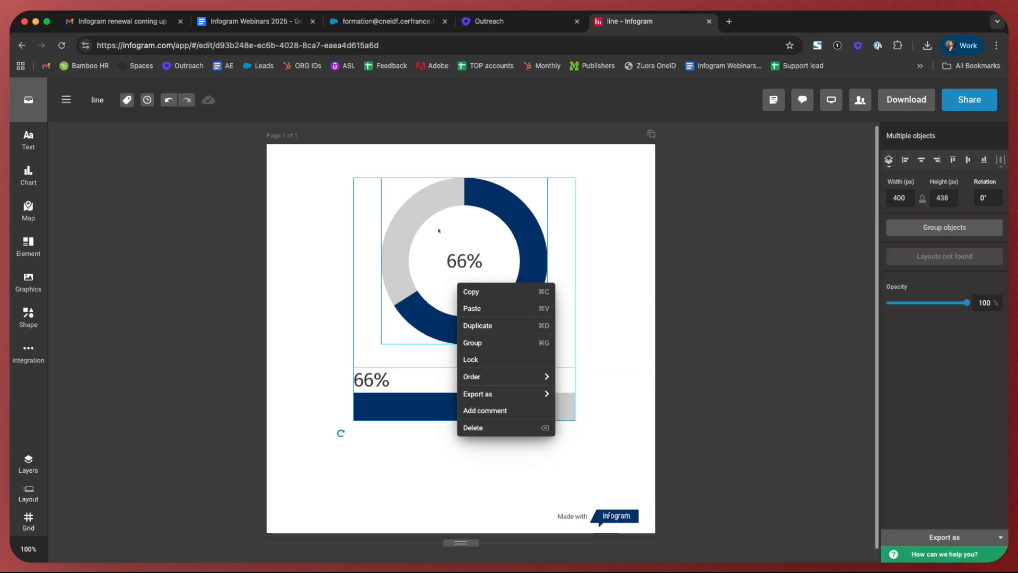
{"action": "left_click", "coordinate": [337, 219]}
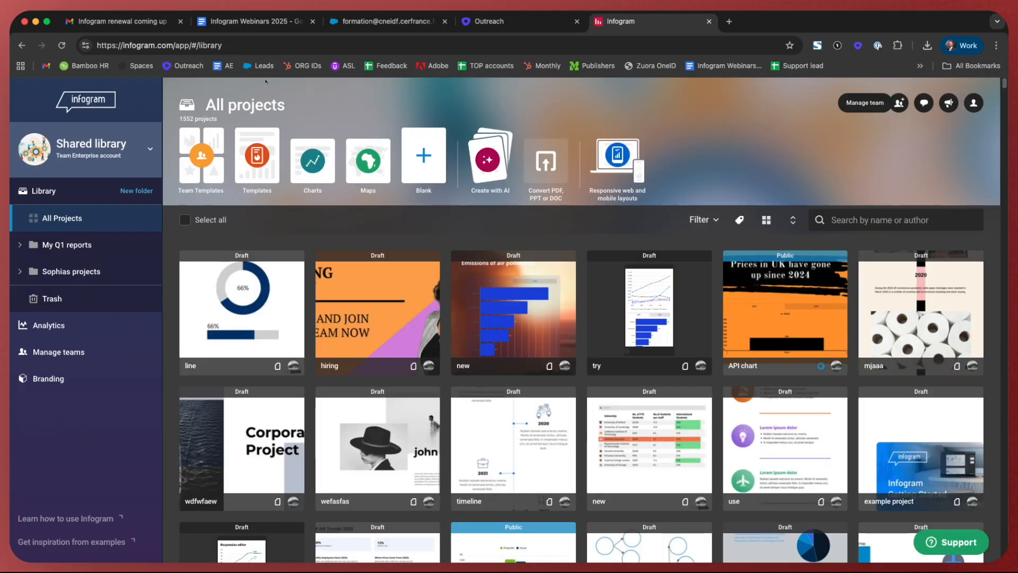
Browse the social media post templates and preview the Rising Earth temperatures blue template
{"action": "left_click", "coordinate": [258, 147]}
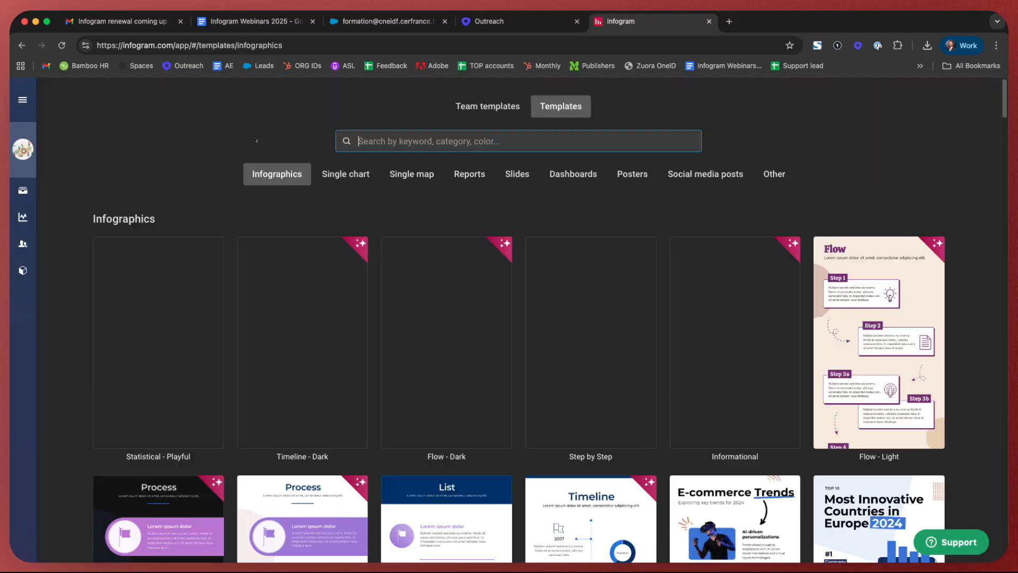
{"action": "left_click", "coordinate": [681, 174]}
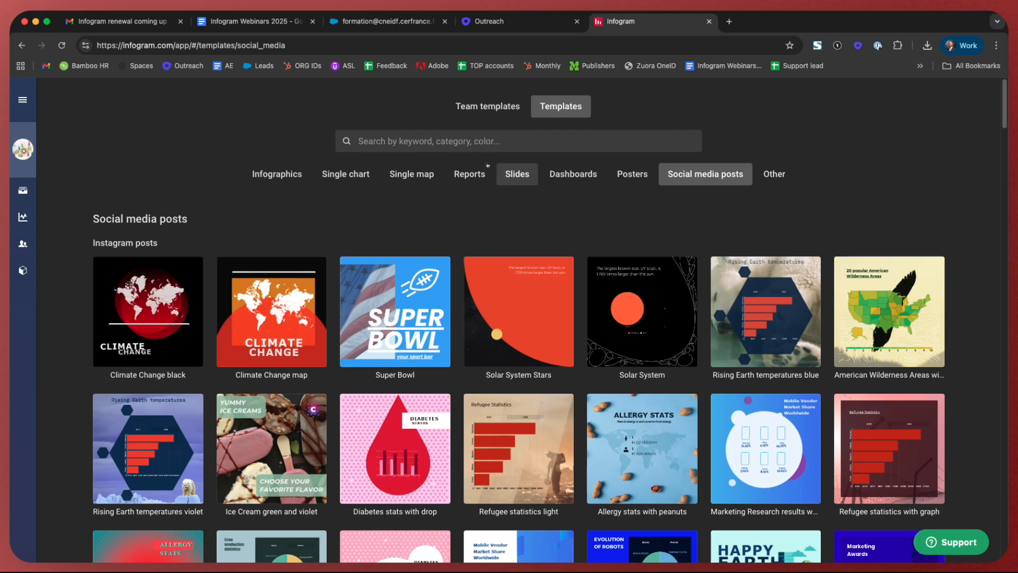
{"action": "scroll", "coordinate": [519, 318], "scroll_direction": "down", "scroll_amount": 2}
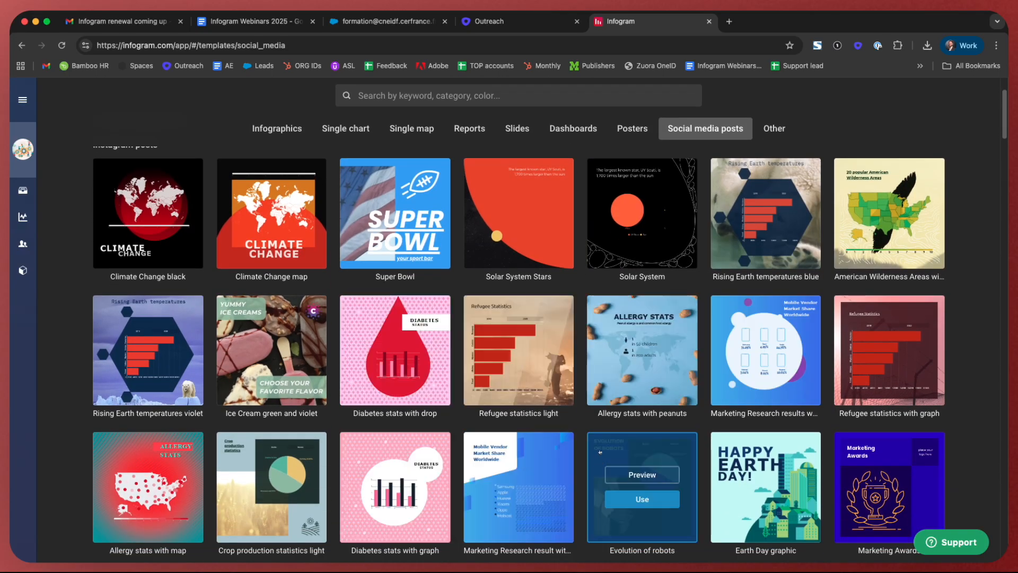
{"action": "left_click", "coordinate": [753, 205]}
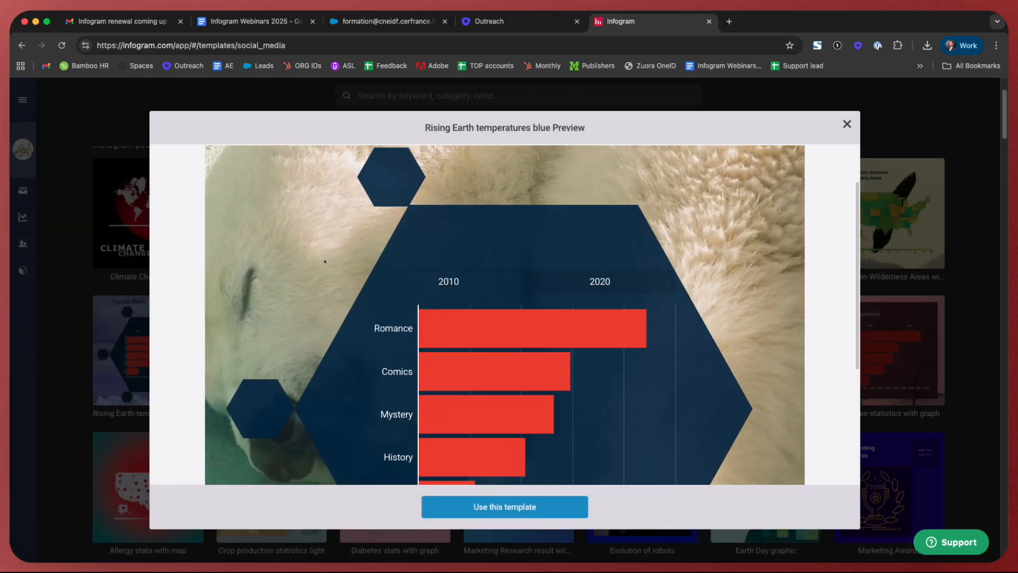
{"action": "scroll", "coordinate": [318, 250], "scroll_direction": "up", "scroll_amount": 2}
{"action": "scroll", "coordinate": [269, 256], "scroll_direction": "down", "scroll_amount": 3}
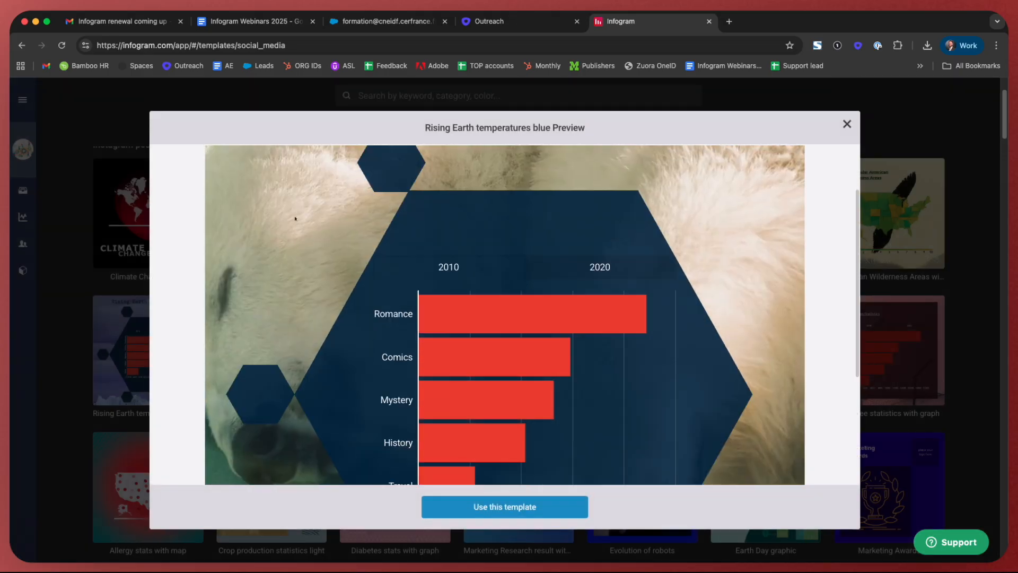
{"action": "scroll", "coordinate": [546, 305], "scroll_direction": "down", "scroll_amount": 3}
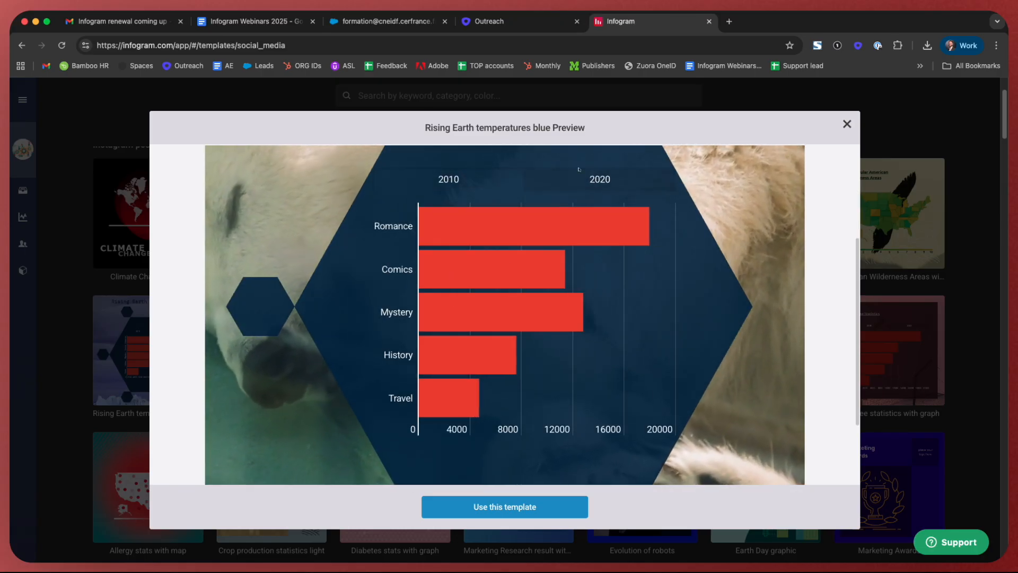
{"action": "scroll", "coordinate": [530, 371], "scroll_direction": "down", "scroll_amount": 4}
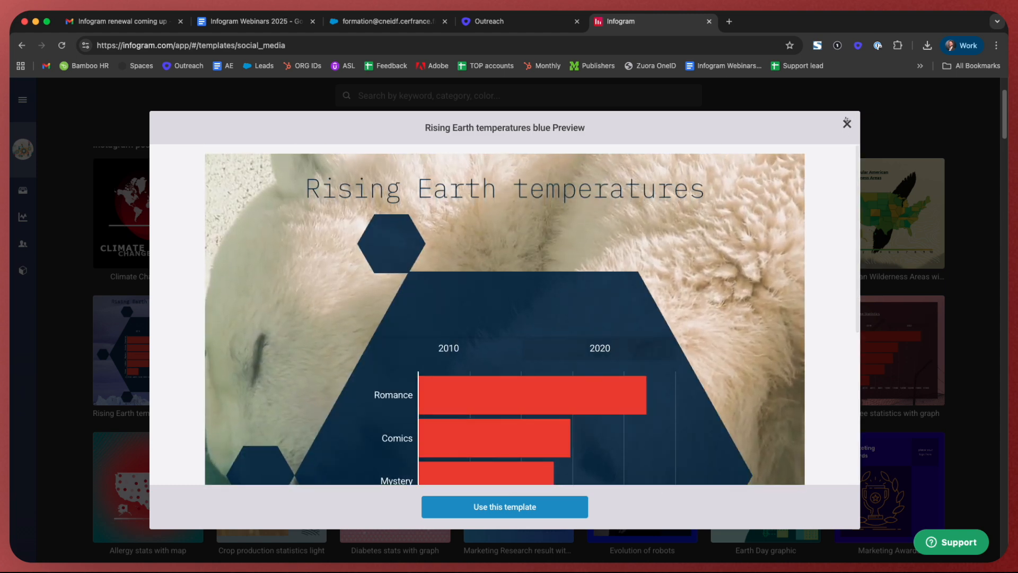
{"action": "left_click", "coordinate": [847, 123]}
Search the templates for "webinar" and create a project named "new invite" from the Business Thinking Webinar template
{"action": "left_click", "coordinate": [432, 96]}
{"action": "scroll", "coordinate": [269, 114], "scroll_direction": "up", "scroll_amount": 3}
{"action": "left_click", "coordinate": [470, 141]}
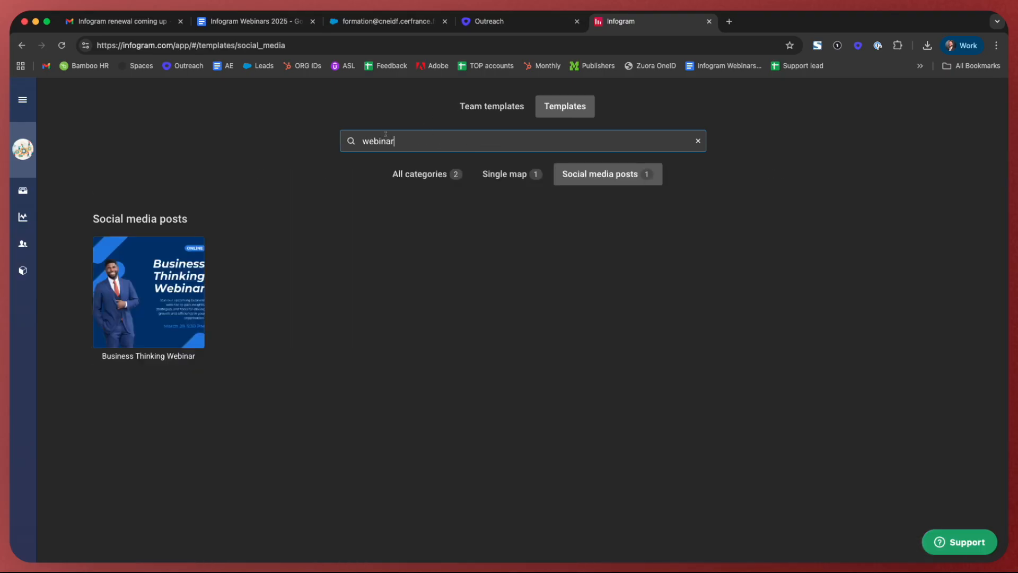
{"action": "mouse_move", "coordinate": [157, 304]}
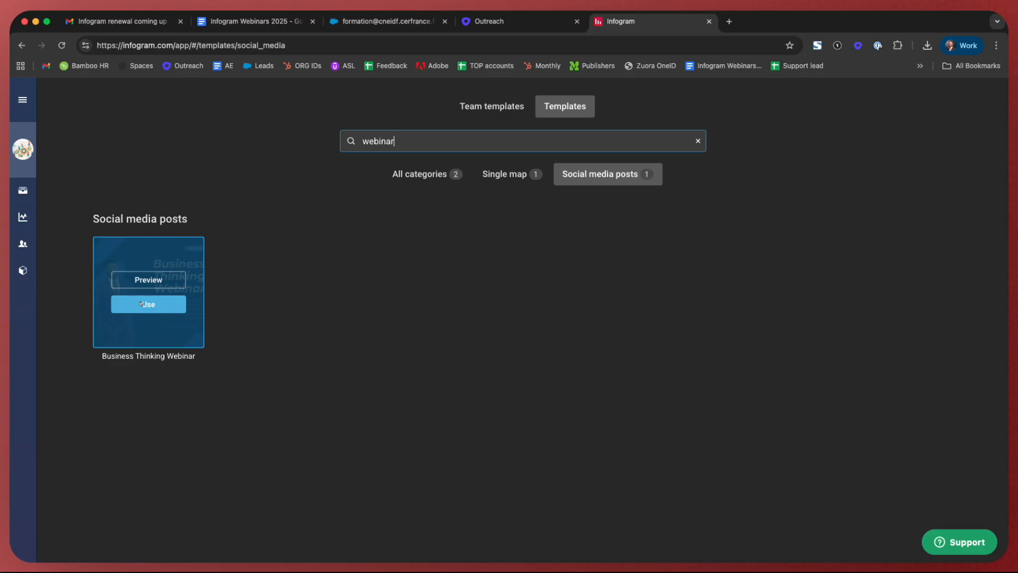
{"action": "left_click", "coordinate": [142, 304]}
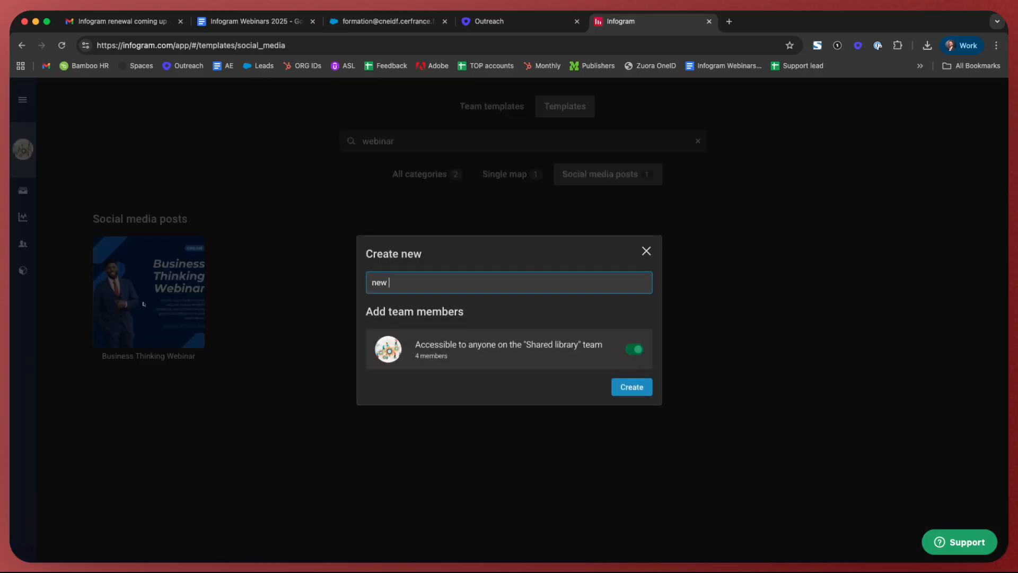
{"action": "key", "text": "Escape"}
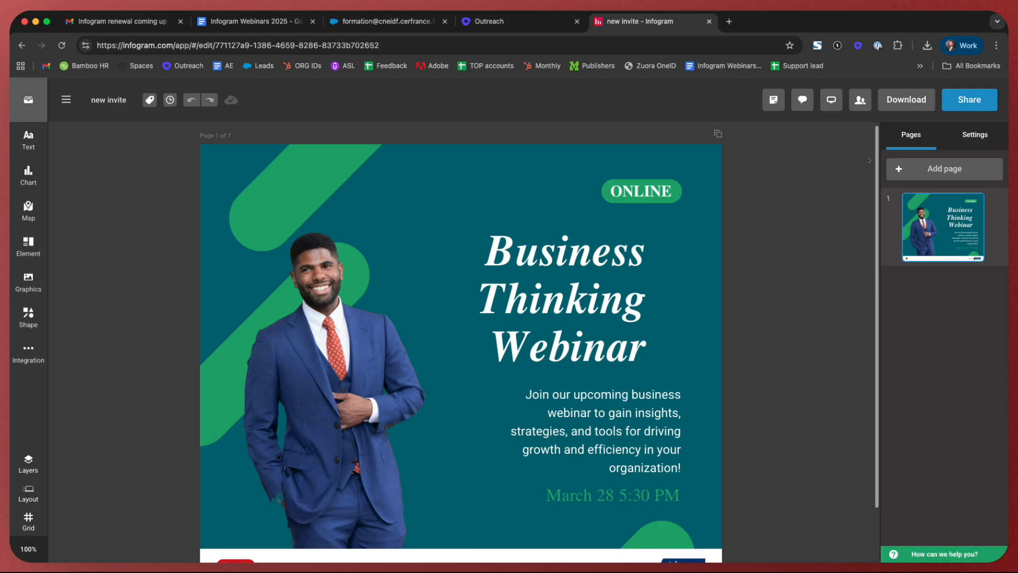
Disable the footer in the invite's project settings
{"action": "left_click", "coordinate": [975, 135]}
{"action": "scroll", "coordinate": [950, 451], "scroll_direction": "down", "scroll_amount": 2}
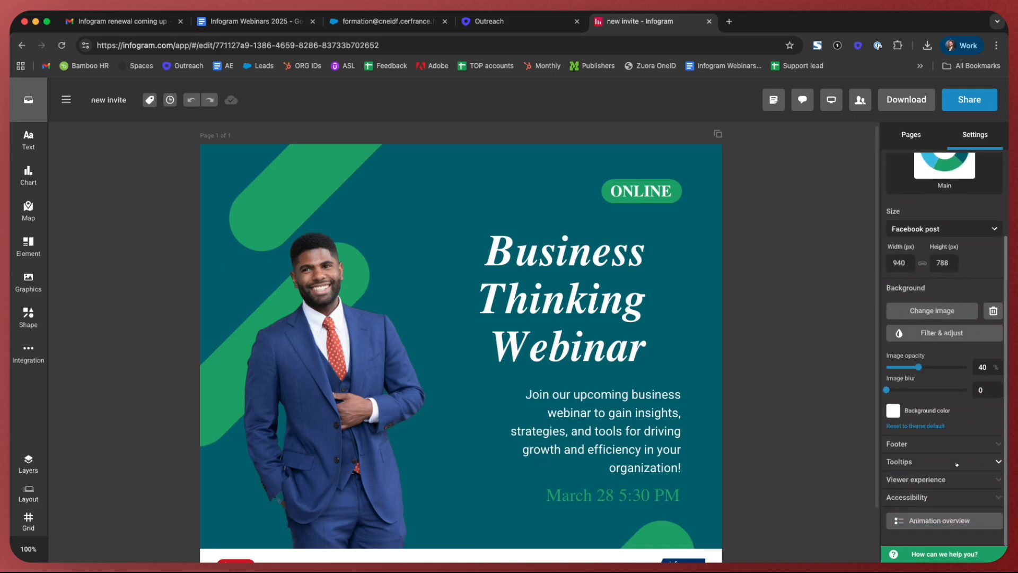
{"action": "left_click", "coordinate": [931, 448]}
{"action": "left_click", "coordinate": [899, 463]}
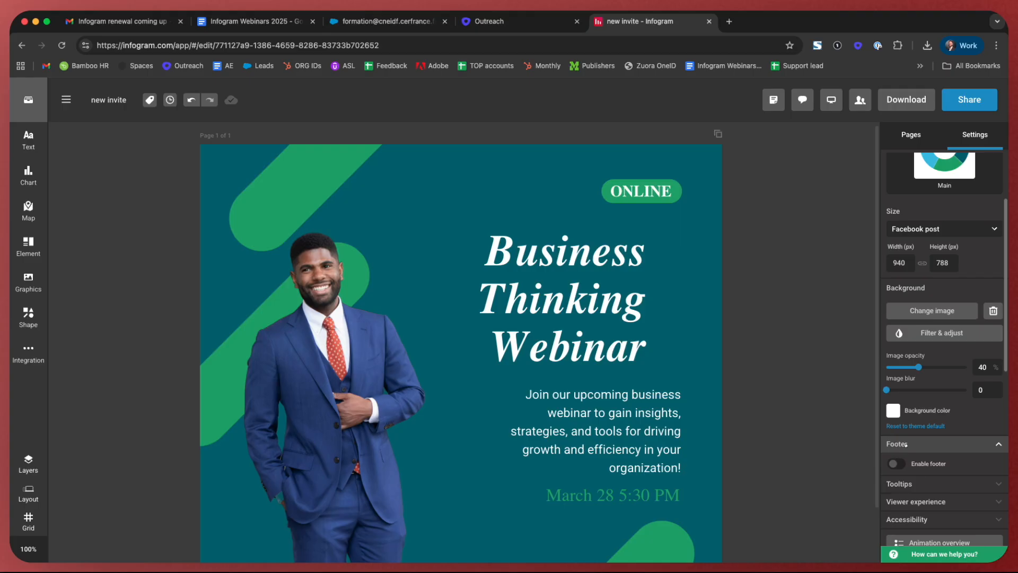
Try the Sydney theme on the webinar invite
{"action": "scroll", "coordinate": [944, 265], "scroll_direction": "up", "scroll_amount": 2}
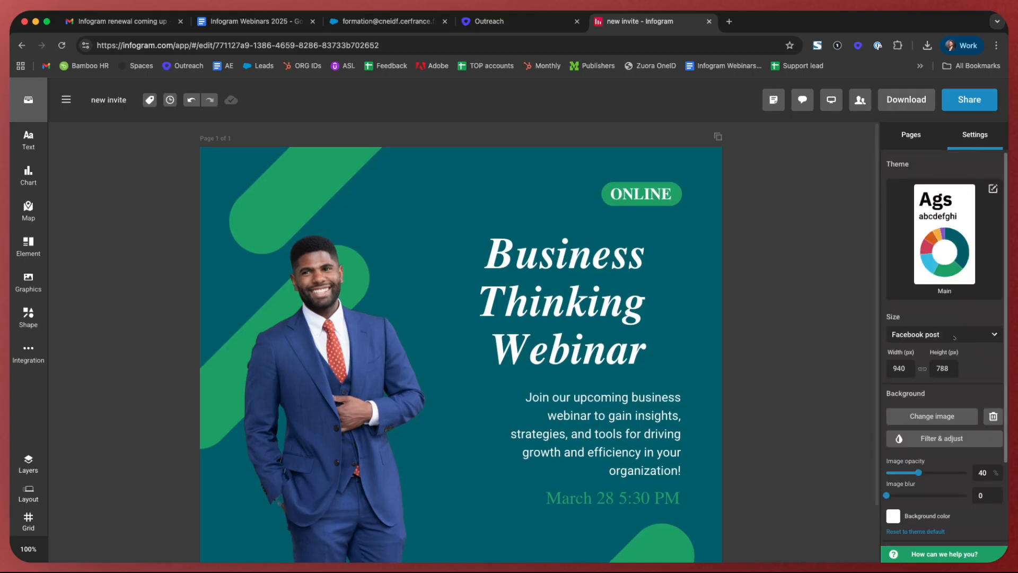
{"action": "left_click", "coordinate": [932, 228]}
{"action": "scroll", "coordinate": [943, 307], "scroll_direction": "down", "scroll_amount": 3}
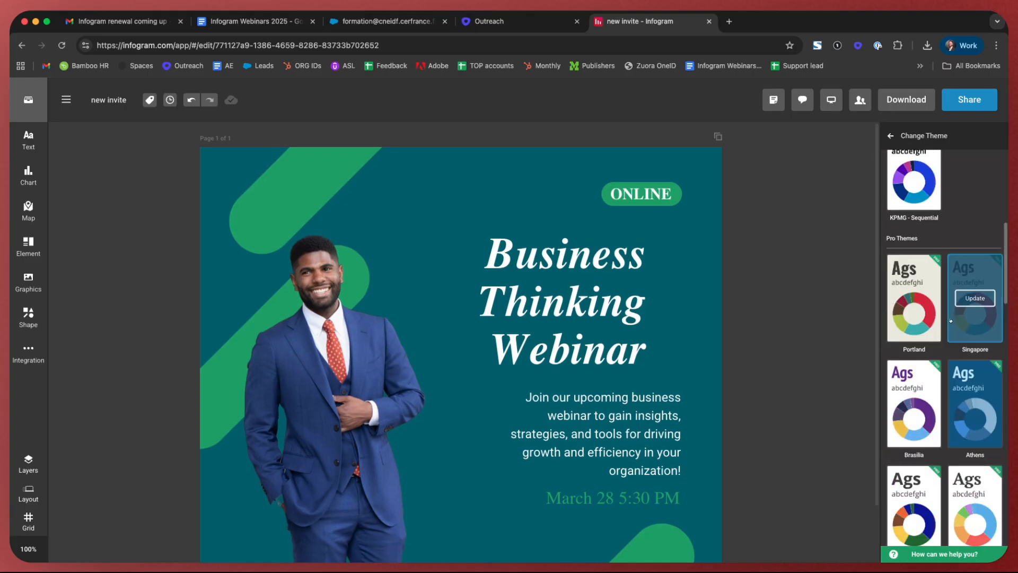
{"action": "scroll", "coordinate": [944, 319], "scroll_direction": "down", "scroll_amount": 3}
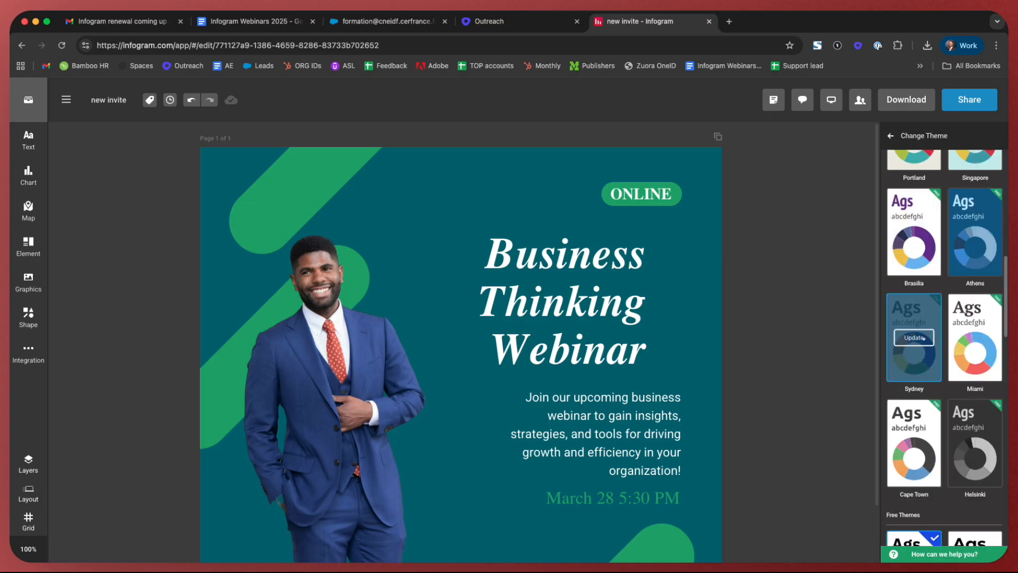
{"action": "left_click", "coordinate": [923, 338]}
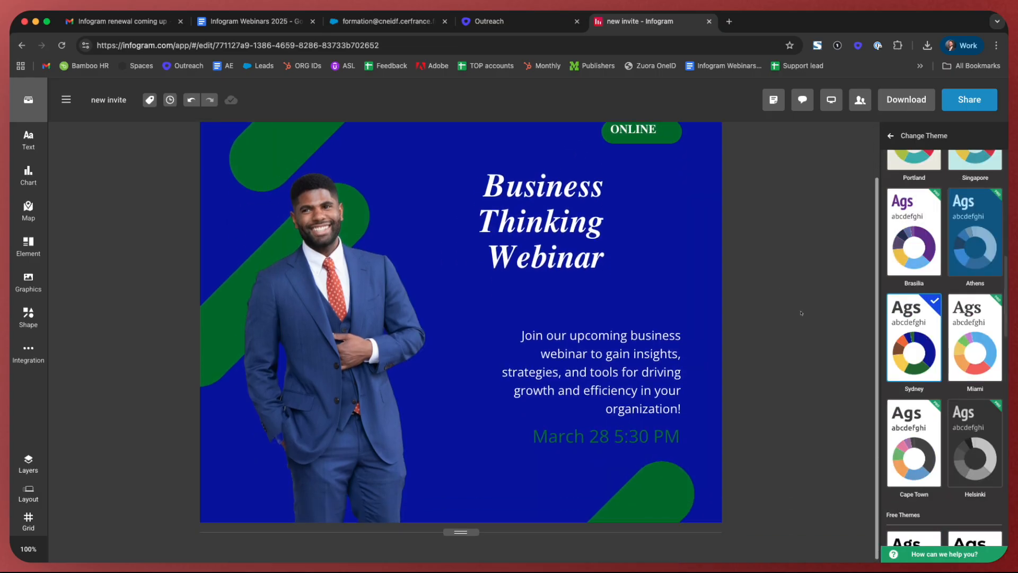
Try the Brasilia theme and the Bosch Demo theme on the webinar invite
{"action": "left_click", "coordinate": [914, 299]}
{"action": "scroll", "coordinate": [771, 309], "scroll_direction": "down", "scroll_amount": 2}
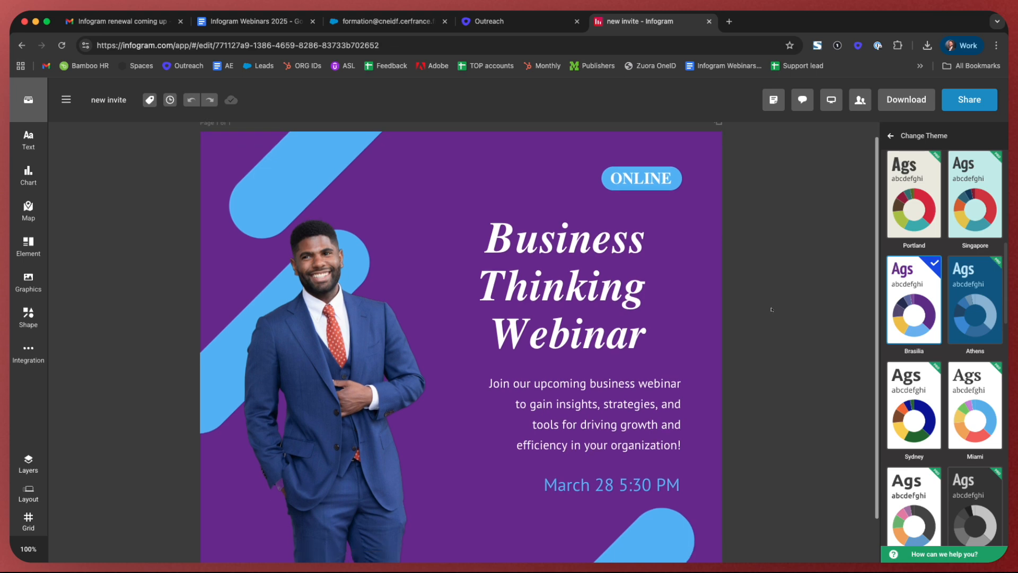
{"action": "scroll", "coordinate": [772, 309], "scroll_direction": "up", "scroll_amount": 2}
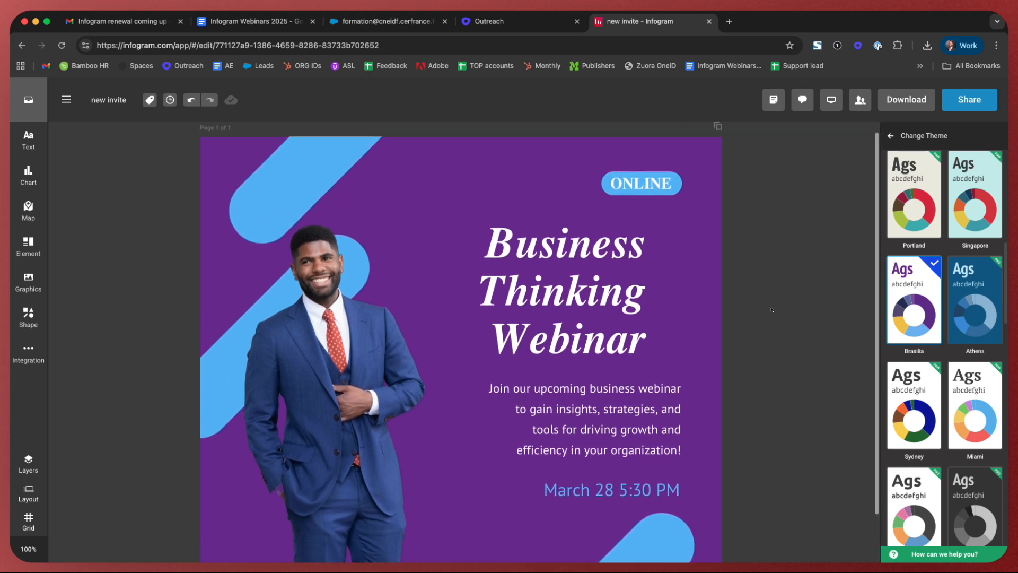
{"action": "scroll", "coordinate": [976, 318], "scroll_direction": "up", "scroll_amount": 5}
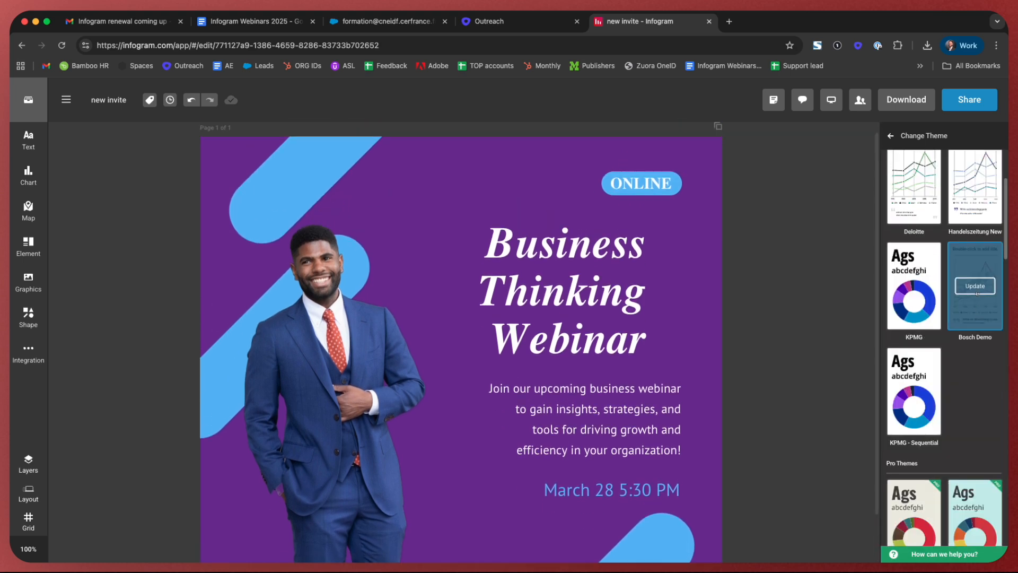
{"action": "left_click", "coordinate": [977, 293]}
Apply the Cape Town theme to the webinar invite
{"action": "scroll", "coordinate": [961, 326], "scroll_direction": "down", "scroll_amount": 5}
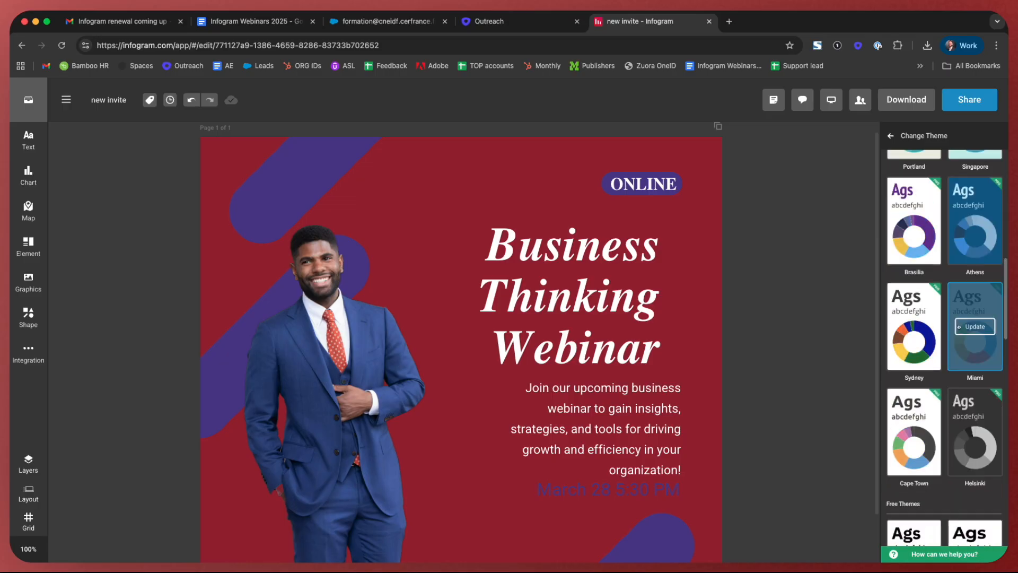
{"action": "left_click", "coordinate": [914, 432]}
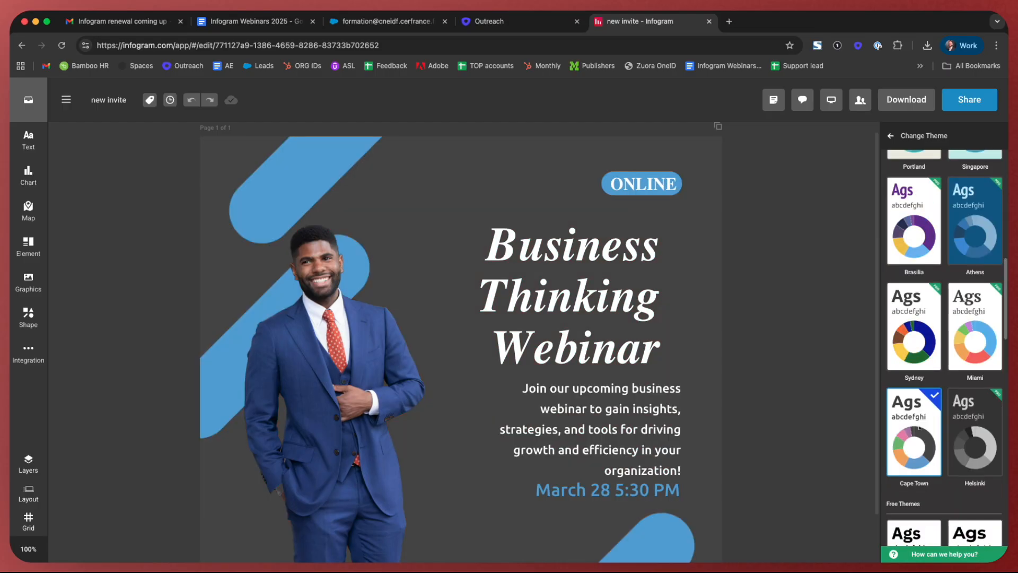
Close the theme selection and delete the photo of the man in the suit from the webinar invite
{"action": "left_click", "coordinate": [889, 135]}
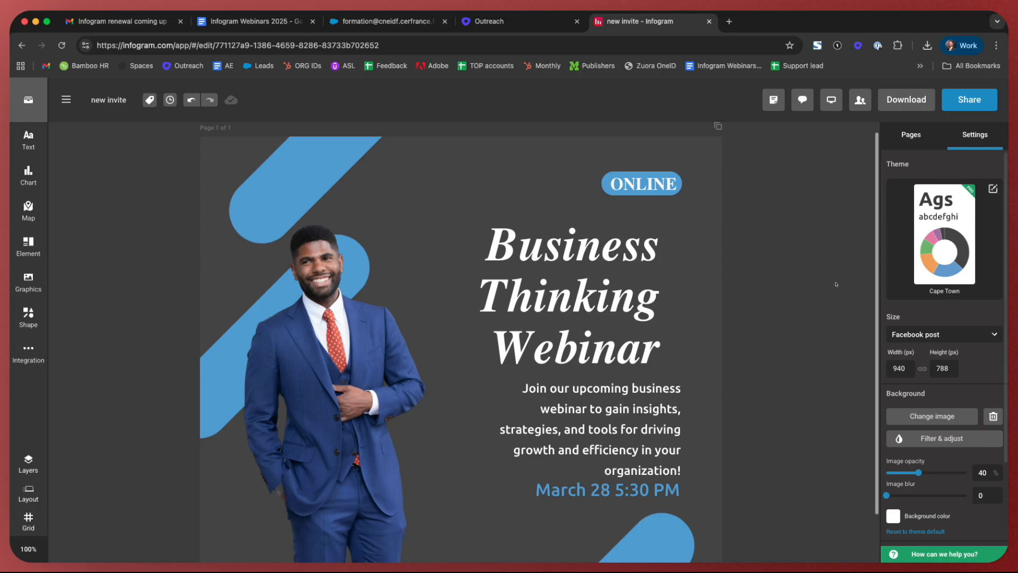
{"action": "scroll", "coordinate": [787, 294], "scroll_direction": "down", "scroll_amount": 2}
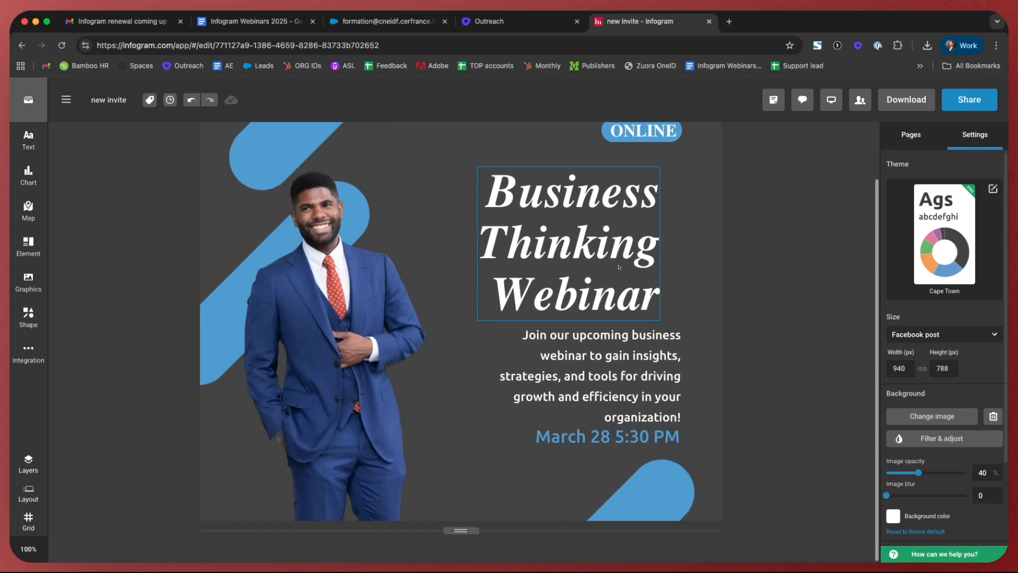
{"action": "mouse_move", "coordinate": [615, 281]}
{"action": "left_mouse_down"}
{"action": "mouse_move", "coordinate": [643, 284]}
{"action": "mouse_move", "coordinate": [632, 284]}
{"action": "left_mouse_up"}
{"action": "left_click", "coordinate": [713, 267]}
{"action": "scroll", "coordinate": [730, 301], "scroll_direction": "down", "scroll_amount": 3}
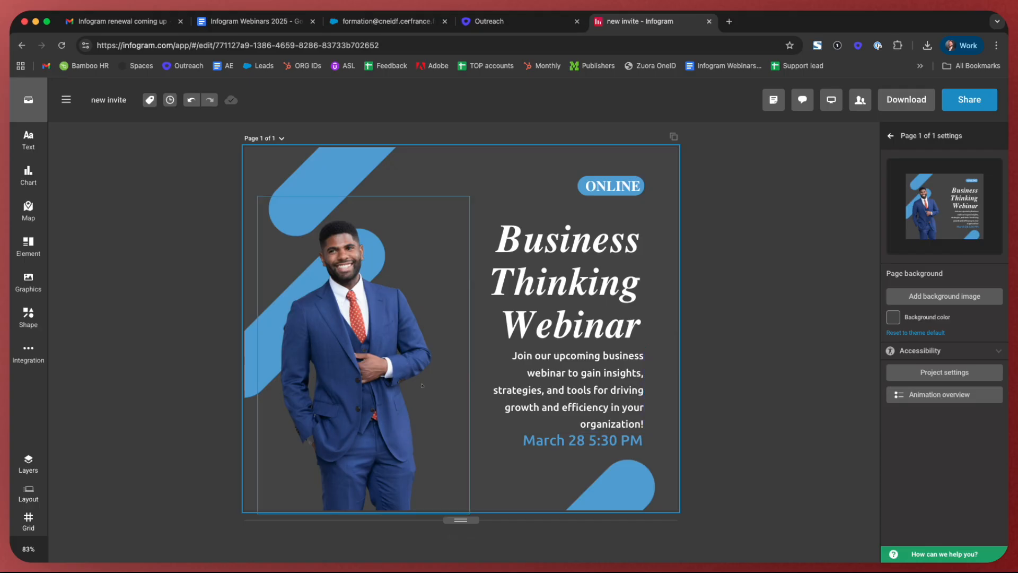
{"action": "left_click_drag", "start_coordinate": [364, 362], "coordinate": [378, 337]}
{"action": "key", "text": "Delete"}
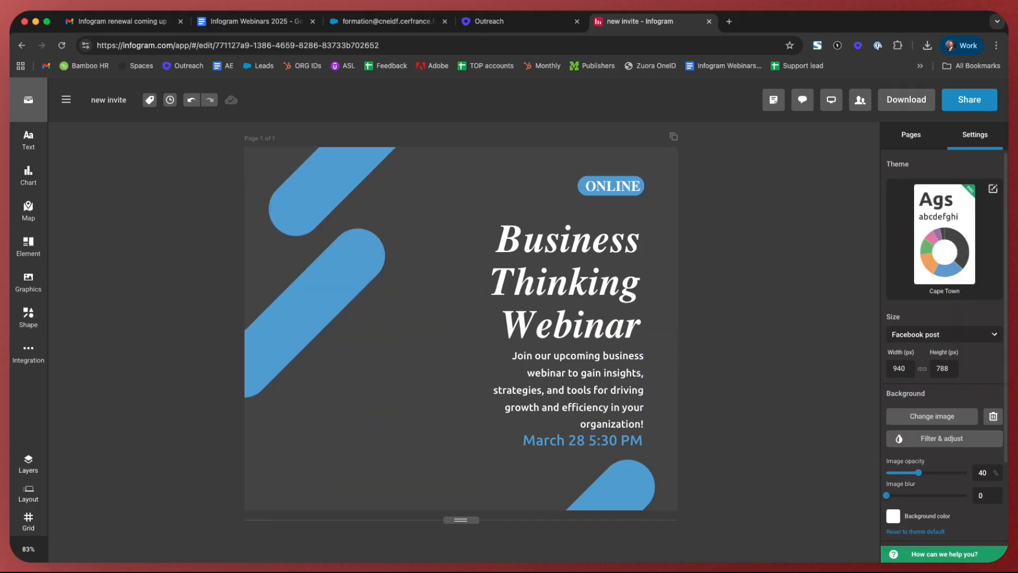
Add the portrait of the woman in the patterned blouse to the invite and remove its background
{"action": "left_click_drag", "start_coordinate": [1008, 371], "coordinate": [454, 343]}
{"action": "left_click_drag", "start_coordinate": [393, 339], "coordinate": [397, 333]}
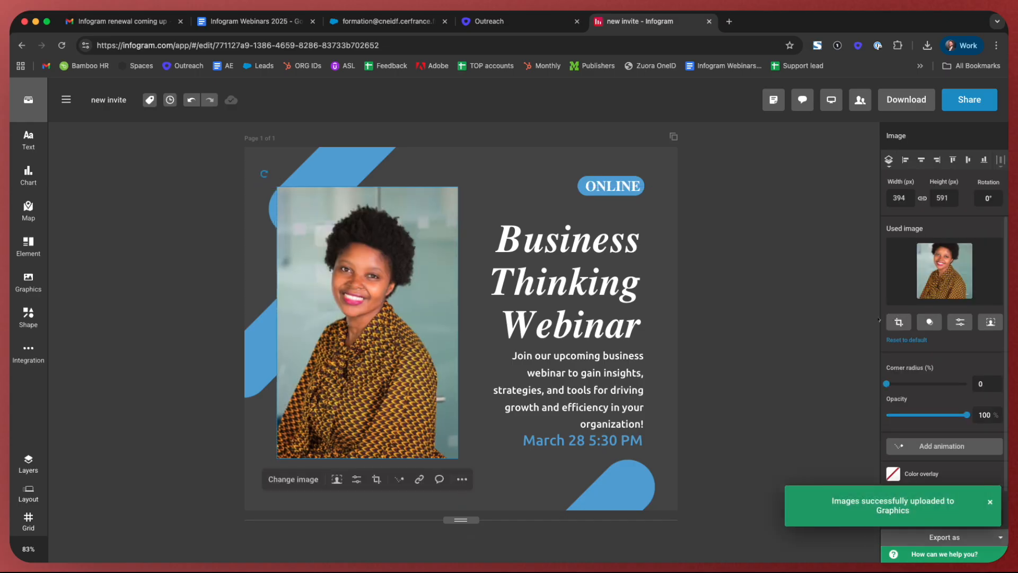
{"action": "left_click", "coordinate": [989, 322]}
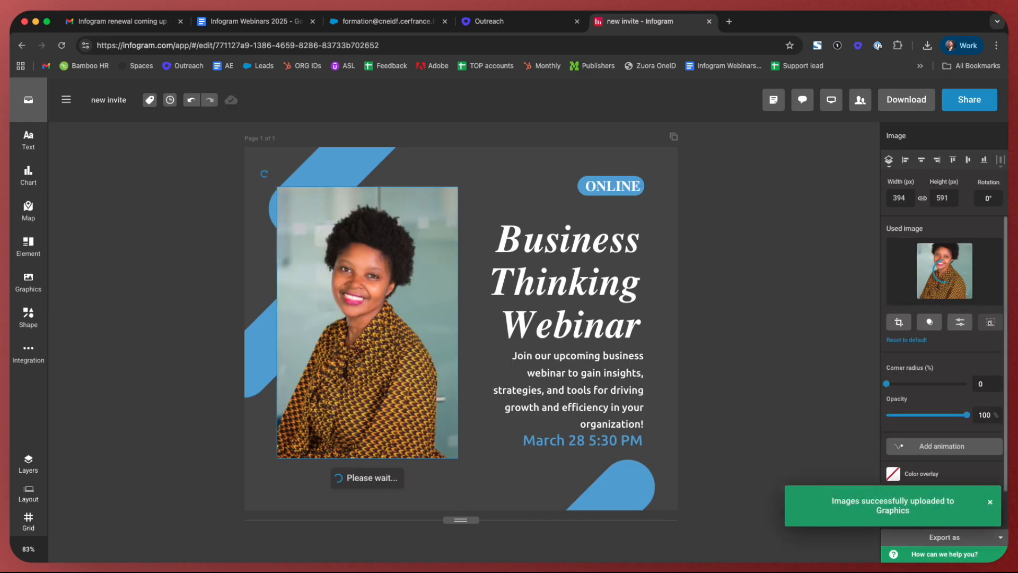
Enlarge the cut-out portrait to about 424 × 636 px and position it at the page's lower edge, beside the headline
{"action": "left_click_drag", "start_coordinate": [395, 353], "coordinate": [398, 415]}
{"action": "left_click_drag", "start_coordinate": [279, 249], "coordinate": [266, 229]}
{"action": "left_click_drag", "start_coordinate": [362, 348], "coordinate": [375, 347]}
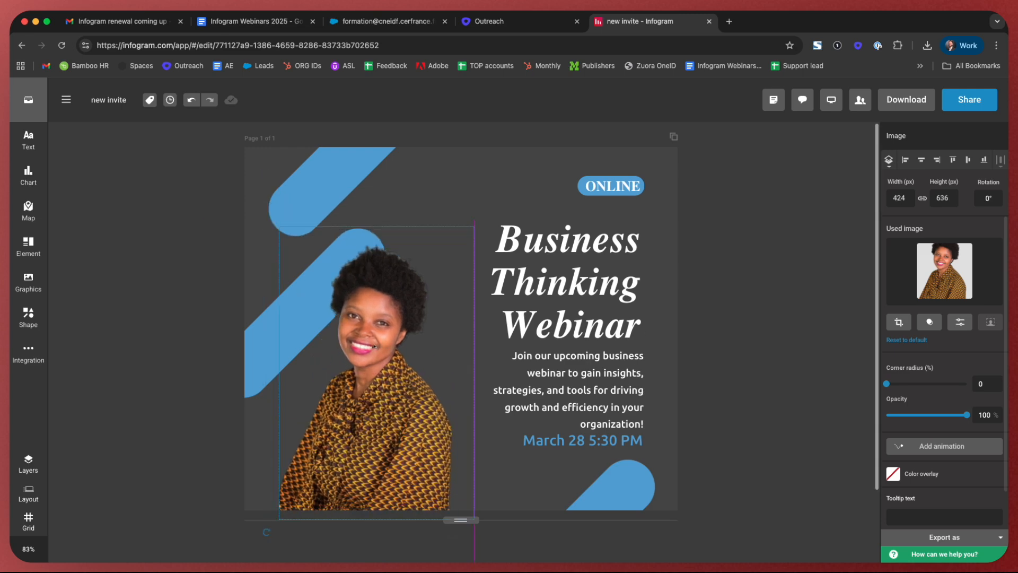
{"action": "left_click", "coordinate": [739, 209]}
Duplicate the invite page, then delete the portrait and the Business Thinking Webinar headline from page 2
{"action": "left_click", "coordinate": [674, 136]}
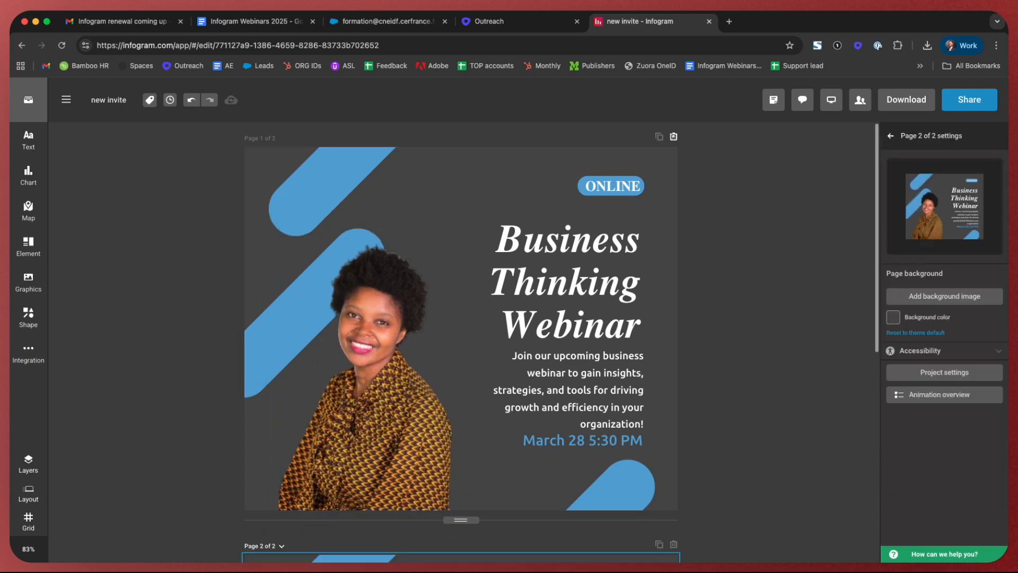
{"action": "left_click", "coordinate": [345, 408]}
{"action": "key", "text": "Delete"}
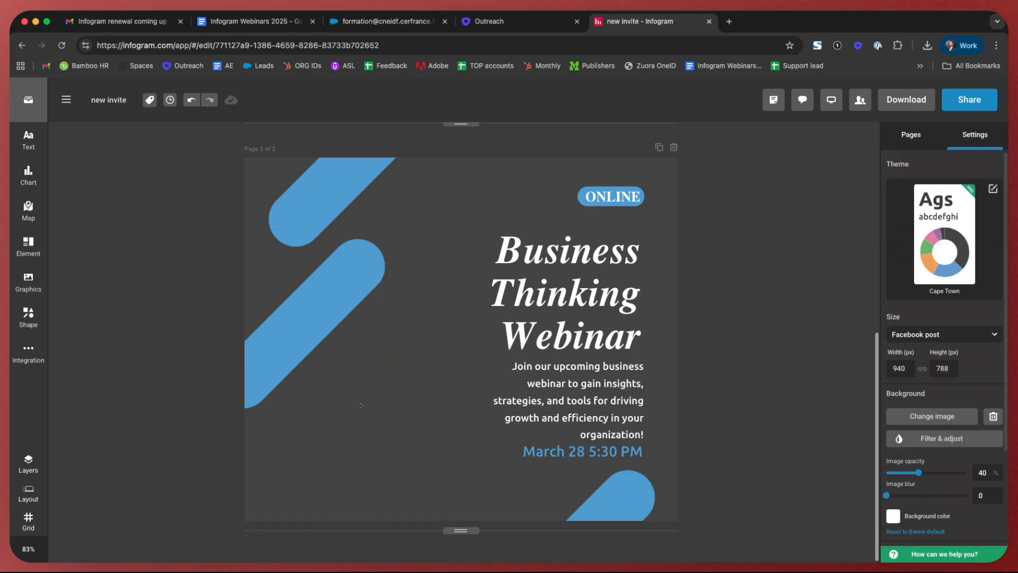
{"action": "left_click", "coordinate": [581, 315]}
{"action": "key", "text": "Delete"}
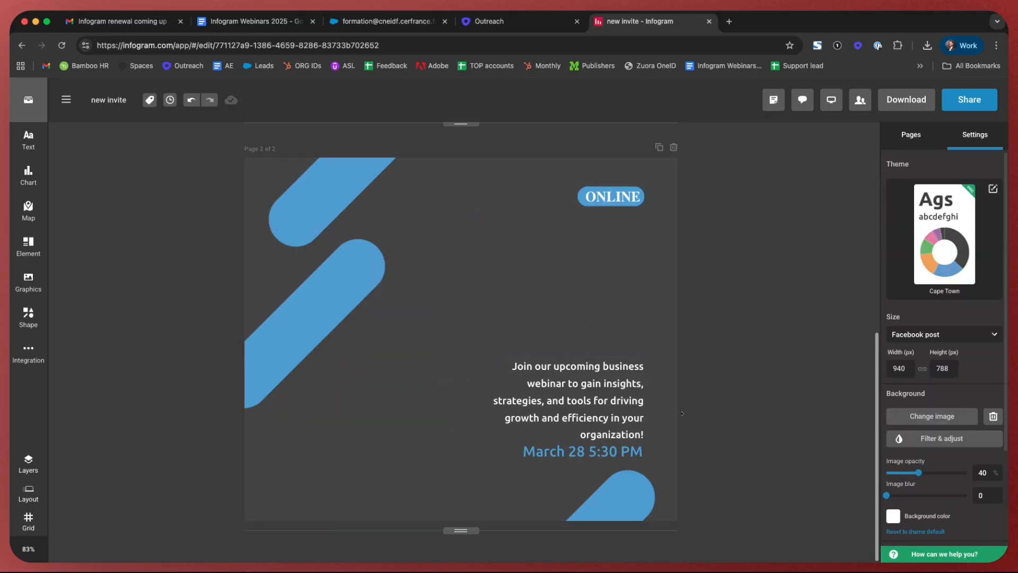
Enlarge the description and date texts on page 2 and move the ONLINE badge down to just above them
{"action": "left_click_drag", "start_coordinate": [660, 386], "coordinate": [576, 455]}
{"action": "left_click_drag", "start_coordinate": [420, 358], "coordinate": [404, 327]}
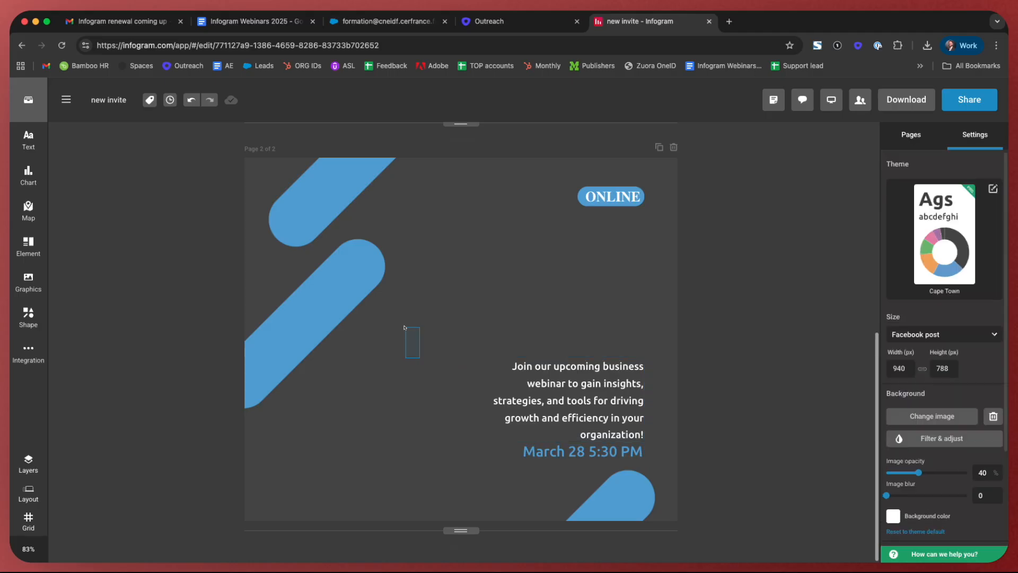
{"action": "left_click", "coordinate": [605, 450]}
{"action": "left_click_drag", "start_coordinate": [698, 374], "coordinate": [568, 453]}
{"action": "mouse_move", "coordinate": [482, 358]}
{"action": "left_mouse_down"}
{"action": "mouse_move", "coordinate": [366, 281]}
{"action": "mouse_move", "coordinate": [484, 338]}
{"action": "left_mouse_up"}
{"action": "left_click", "coordinate": [858, 263]}
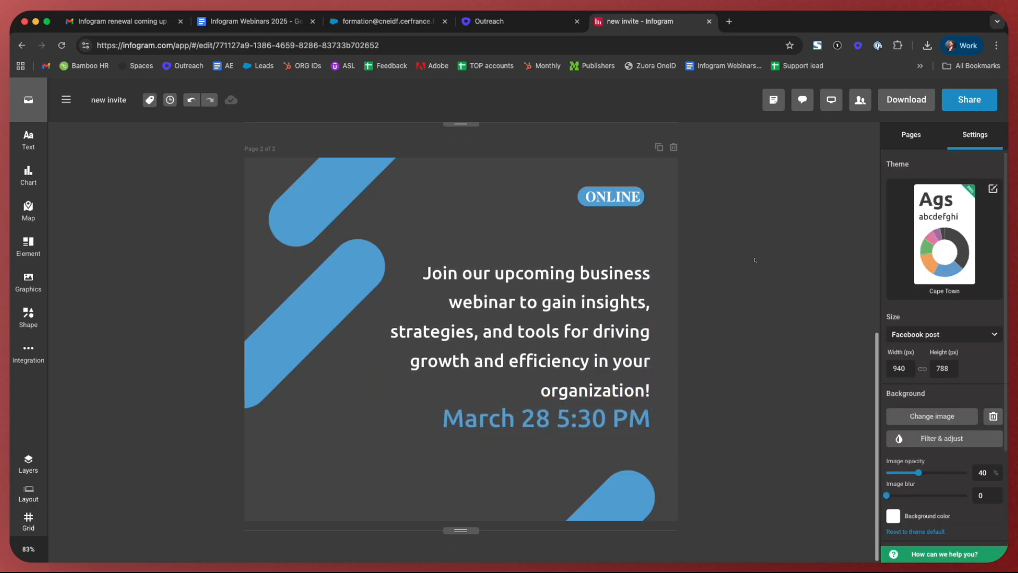
{"action": "left_click_drag", "start_coordinate": [625, 202], "coordinate": [625, 208]}
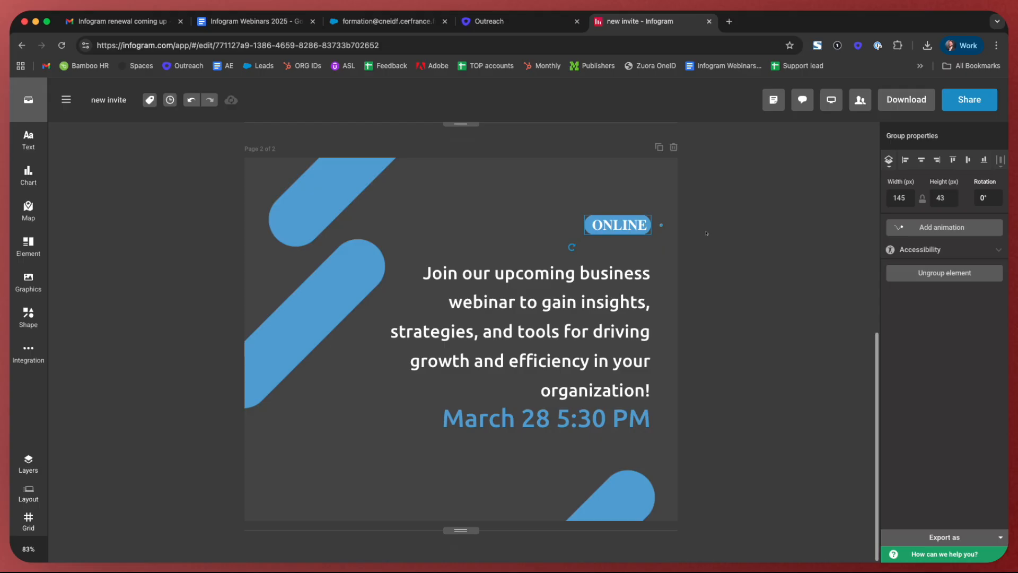
{"action": "left_click", "coordinate": [704, 229]}
Delete the description and date texts from page 1 and move the headline down to the page's middle
{"action": "scroll", "coordinate": [593, 334], "scroll_direction": "up", "scroll_amount": 6}
{"action": "left_click", "coordinate": [593, 334]}
{"action": "key", "text": "Delete"}
{"action": "left_click", "coordinate": [590, 368]}
{"action": "key", "text": "Delete"}
{"action": "scroll", "coordinate": [589, 329], "scroll_direction": "up", "scroll_amount": 2}
{"action": "left_click_drag", "start_coordinate": [581, 279], "coordinate": [581, 320]}
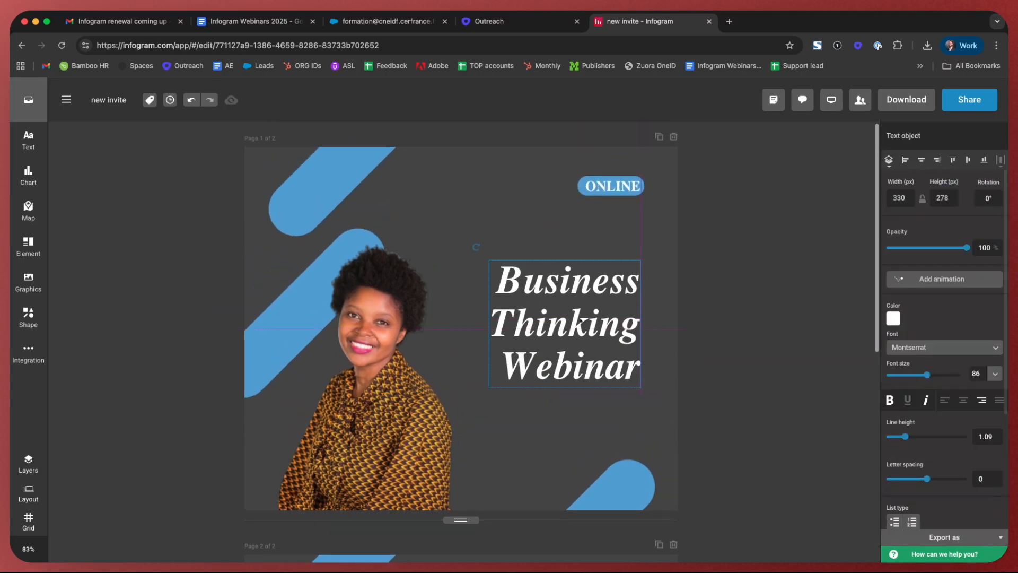
{"action": "left_click", "coordinate": [779, 270]}
{"action": "scroll", "coordinate": [764, 284], "scroll_direction": "down", "scroll_amount": 5}
{"action": "scroll", "coordinate": [757, 289], "scroll_direction": "up", "scroll_amount": 4}
{"action": "scroll", "coordinate": [757, 289], "scroll_direction": "up", "scroll_amount": 2}
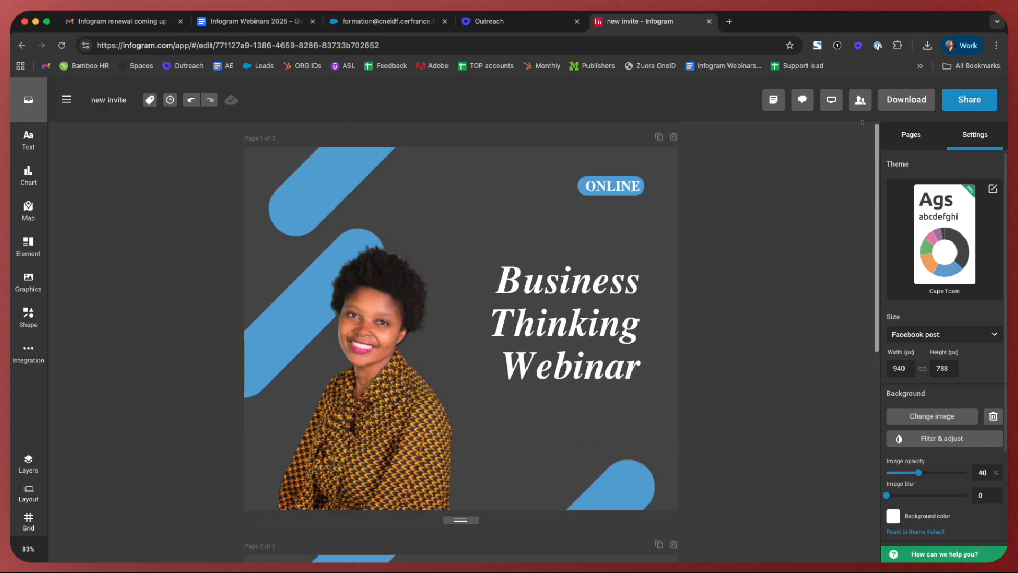
Preview the two-page invite as an animated GIF, download it, and return to the editor
{"action": "left_click", "coordinate": [896, 95]}
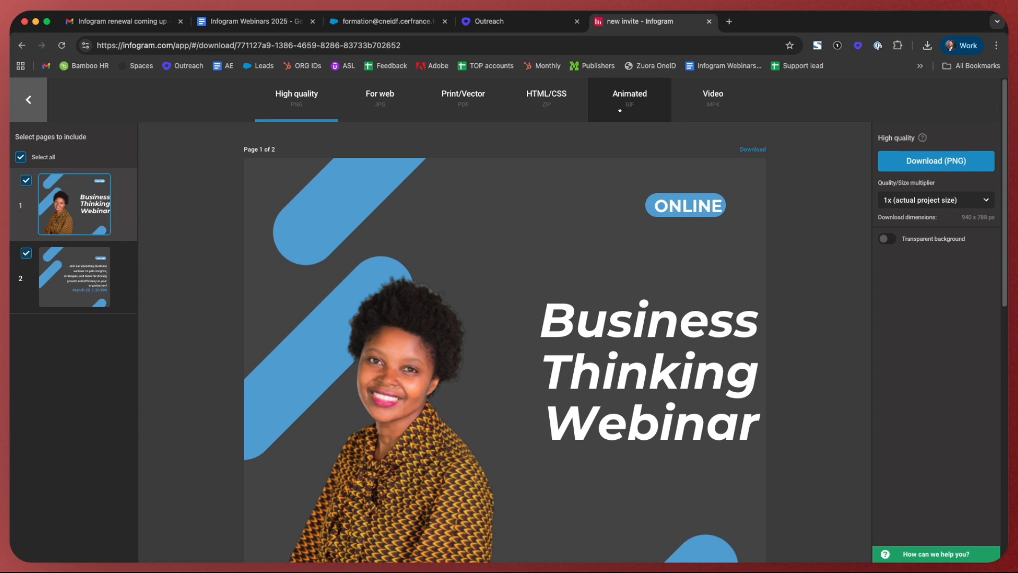
{"action": "left_click", "coordinate": [618, 98]}
{"action": "left_click", "coordinate": [936, 160]}
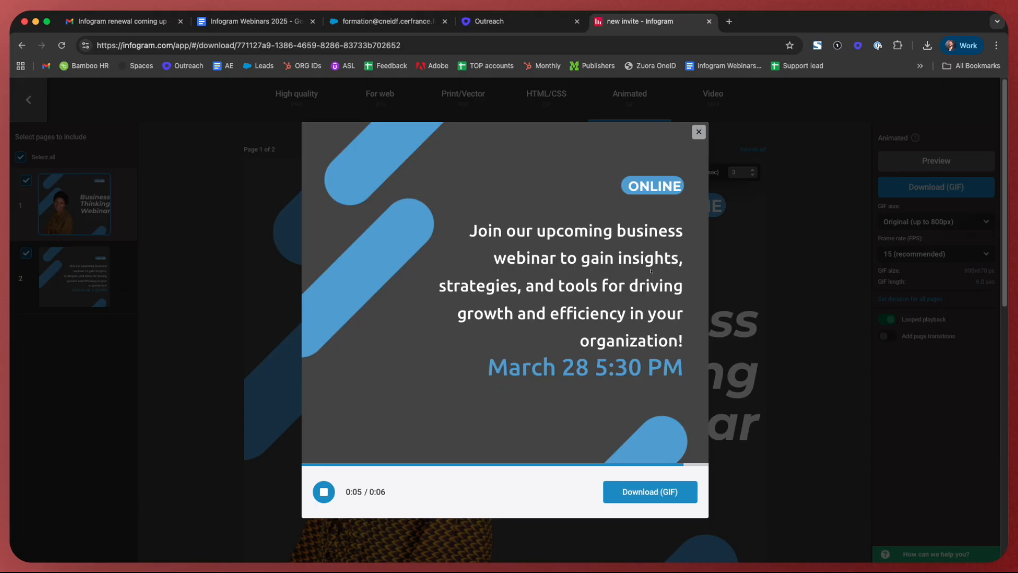
{"action": "left_click", "coordinate": [667, 494]}
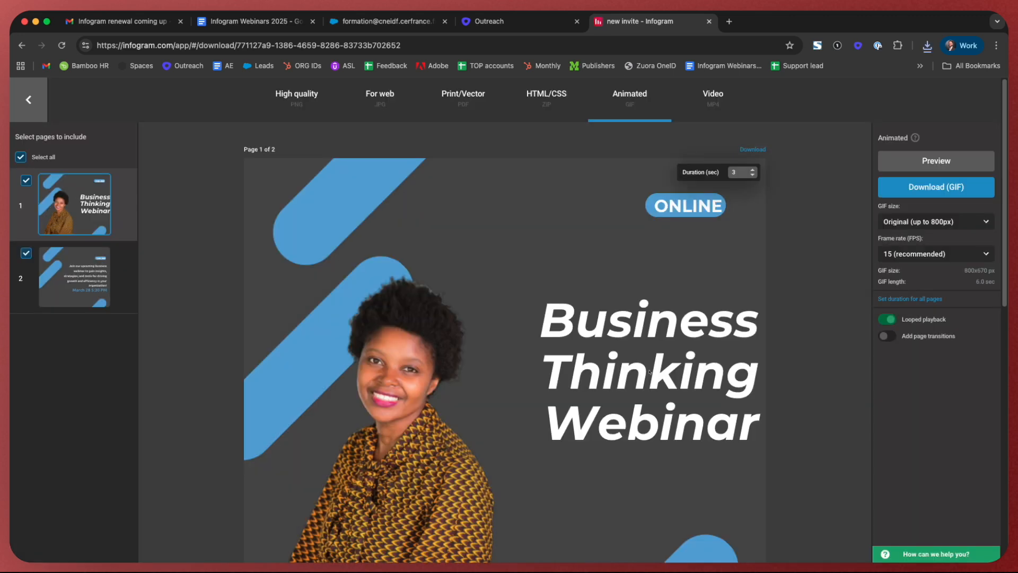
{"action": "left_click", "coordinate": [28, 99]}
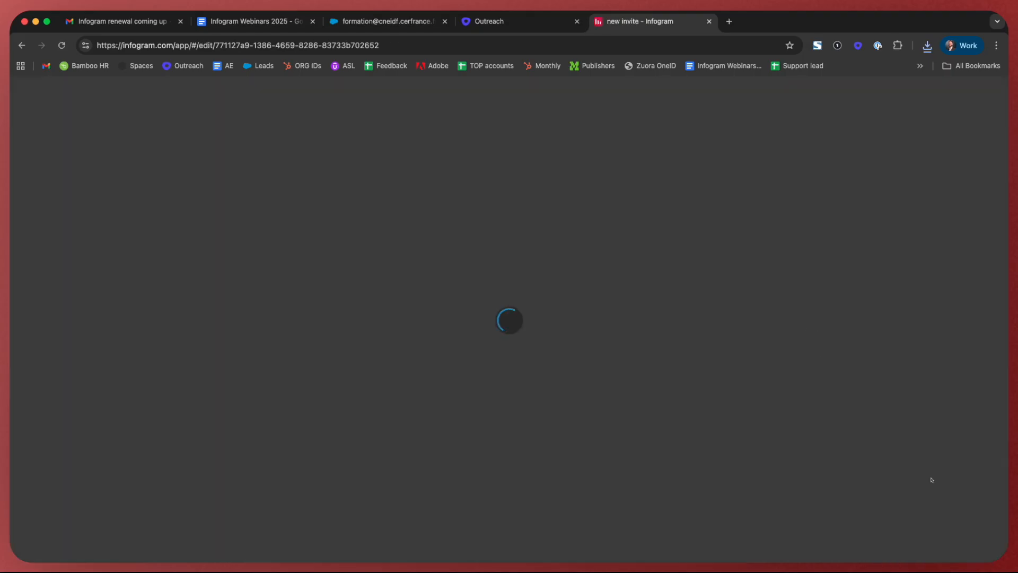
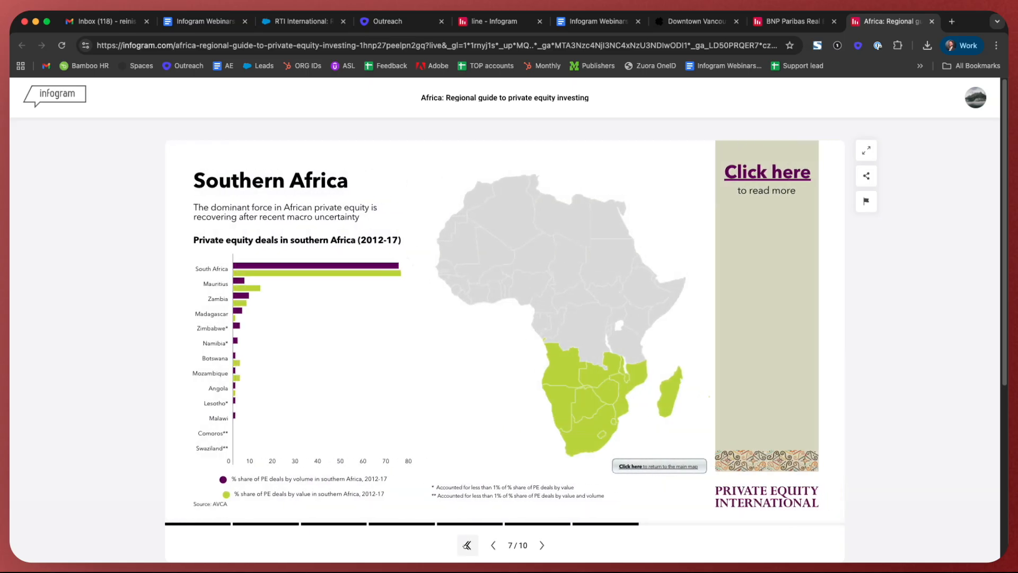
Go back from the Southern Africa page to the guide's main map, then switch to the line project
{"action": "left_click", "coordinate": [467, 545]}
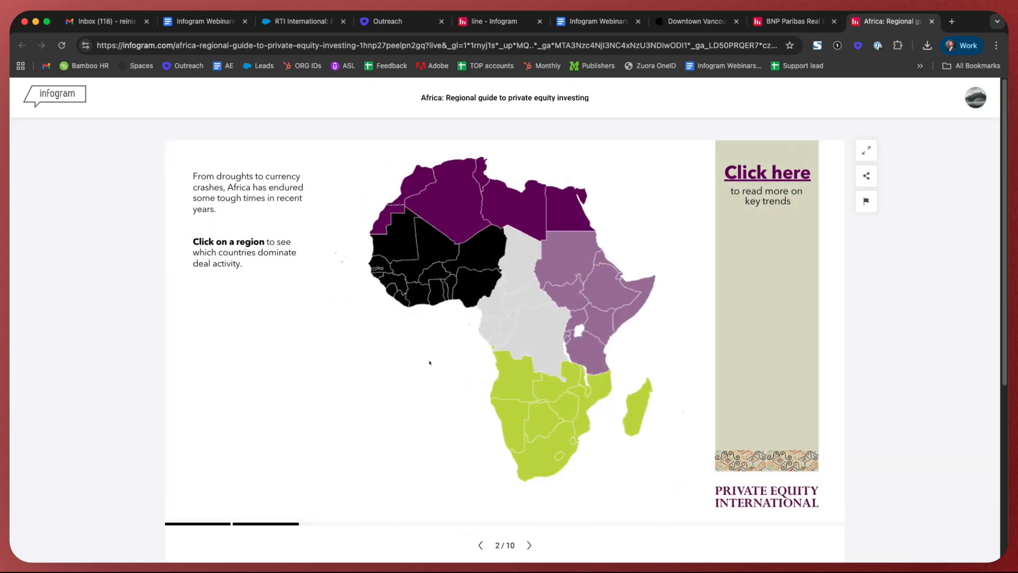
{"action": "left_click", "coordinate": [493, 21]}
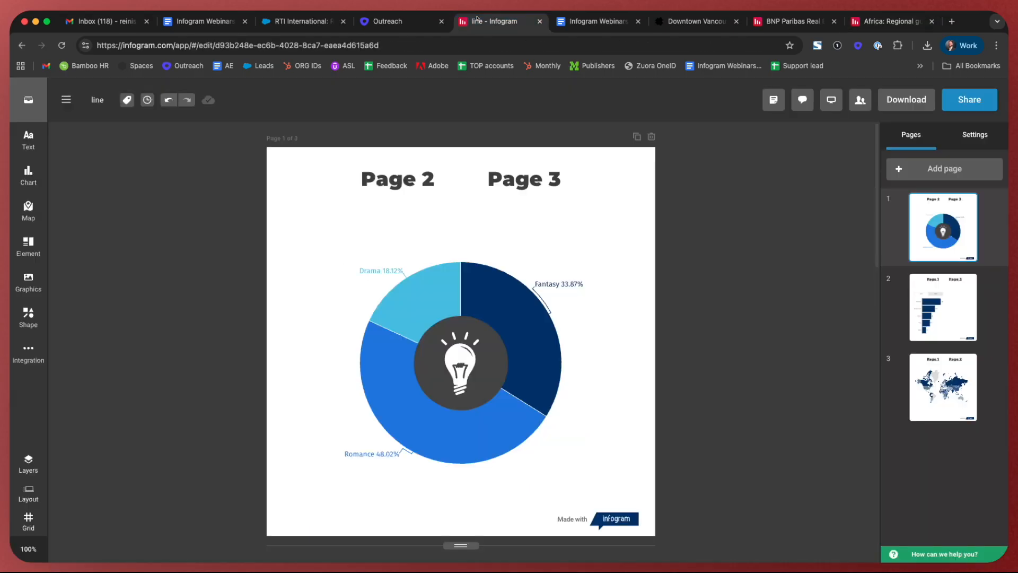
Link the light bulb icon in the donut chart's centre to google.com and check it in the sharing preview
{"action": "left_click", "coordinate": [459, 359]}
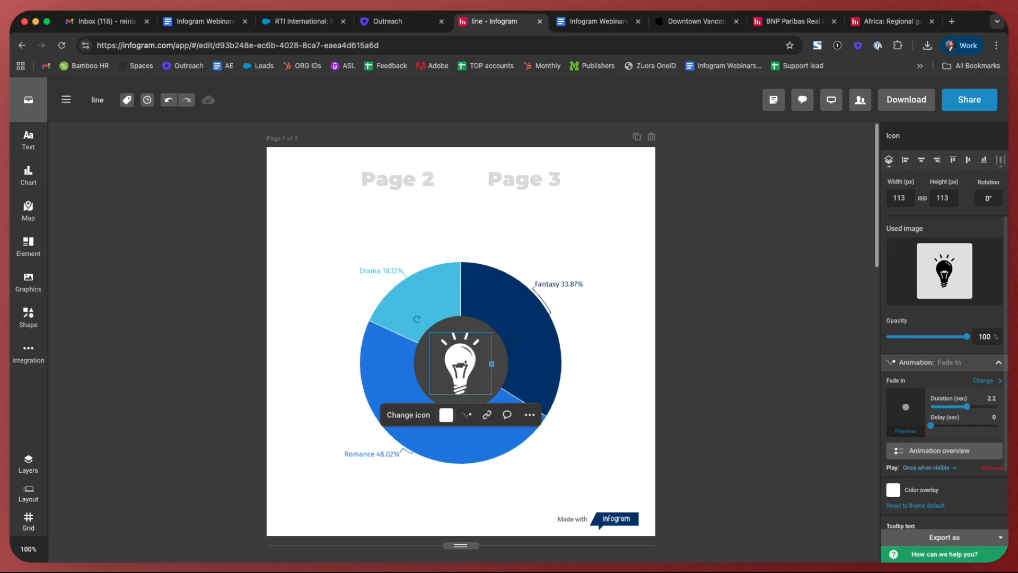
{"action": "left_click", "coordinate": [487, 414]}
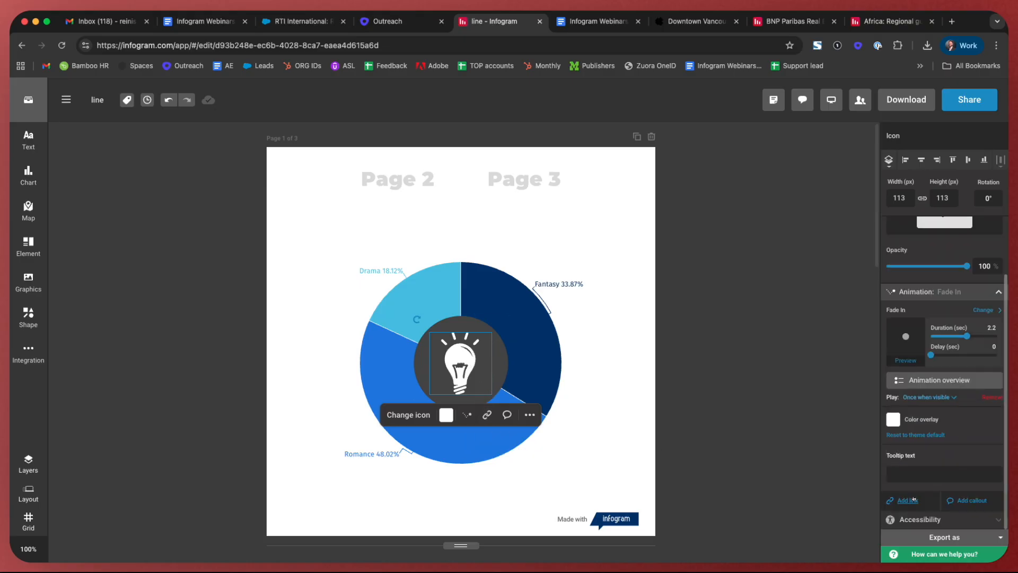
{"action": "left_click", "coordinate": [487, 415]}
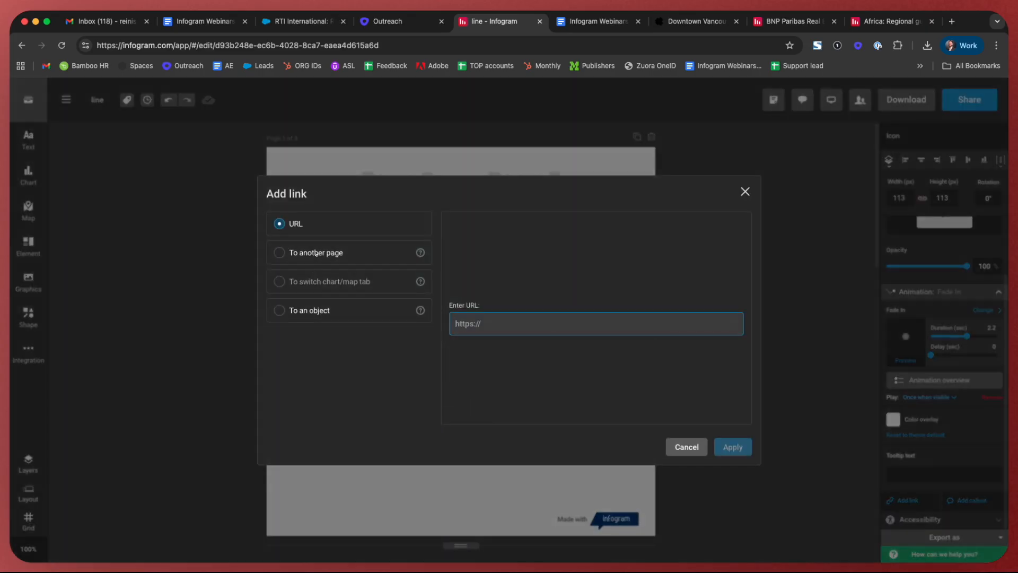
{"action": "type", "text": "google.com"}
{"action": "key", "text": "Return"}
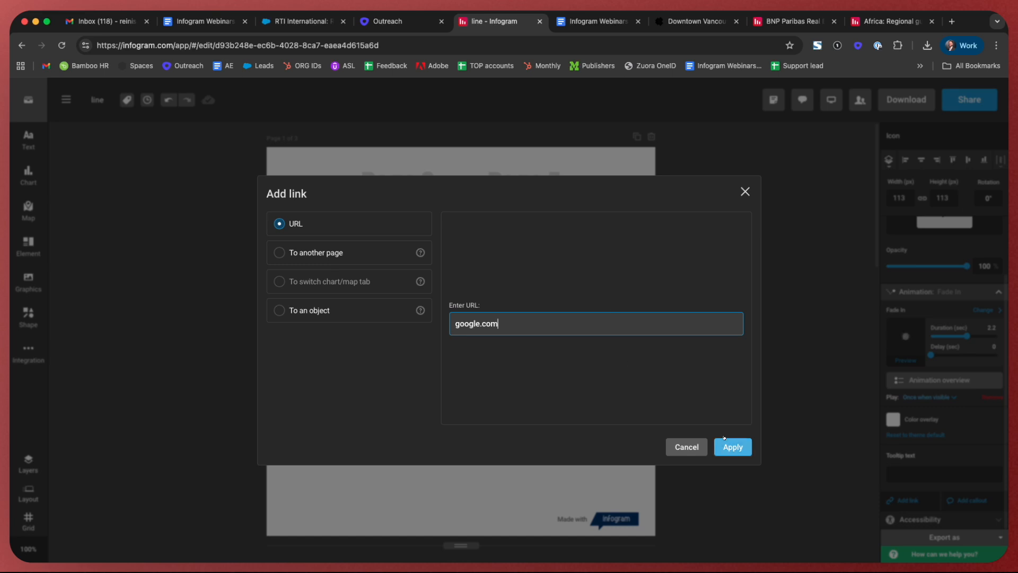
{"action": "key", "text": "Escape"}
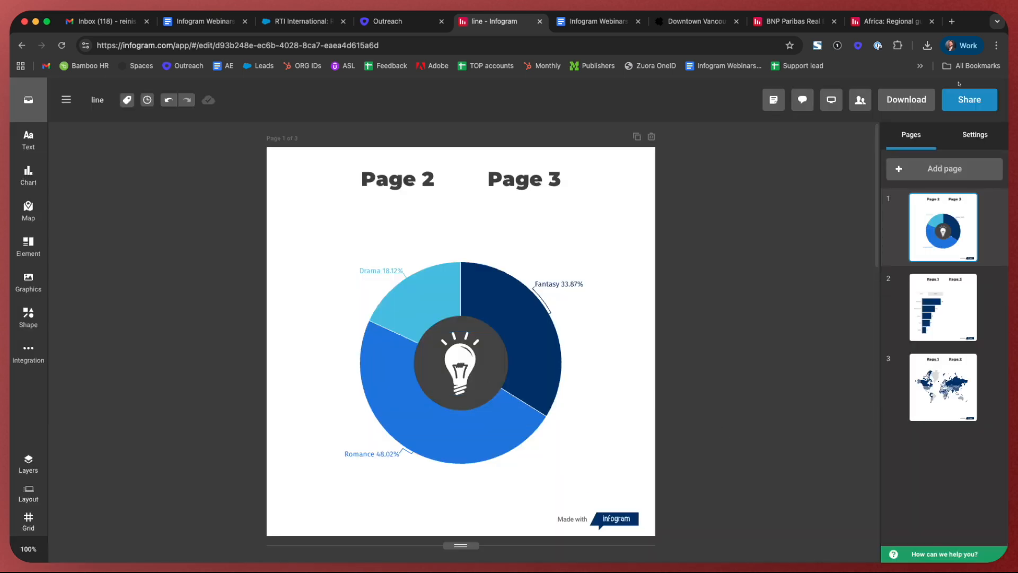
{"action": "left_click", "coordinate": [969, 99]}
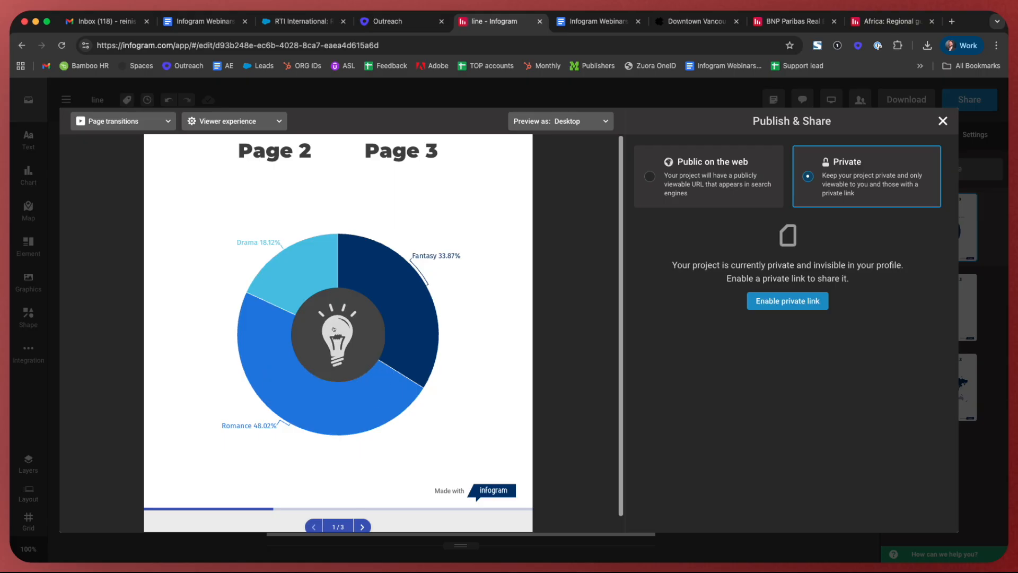
{"action": "left_click", "coordinate": [943, 122]}
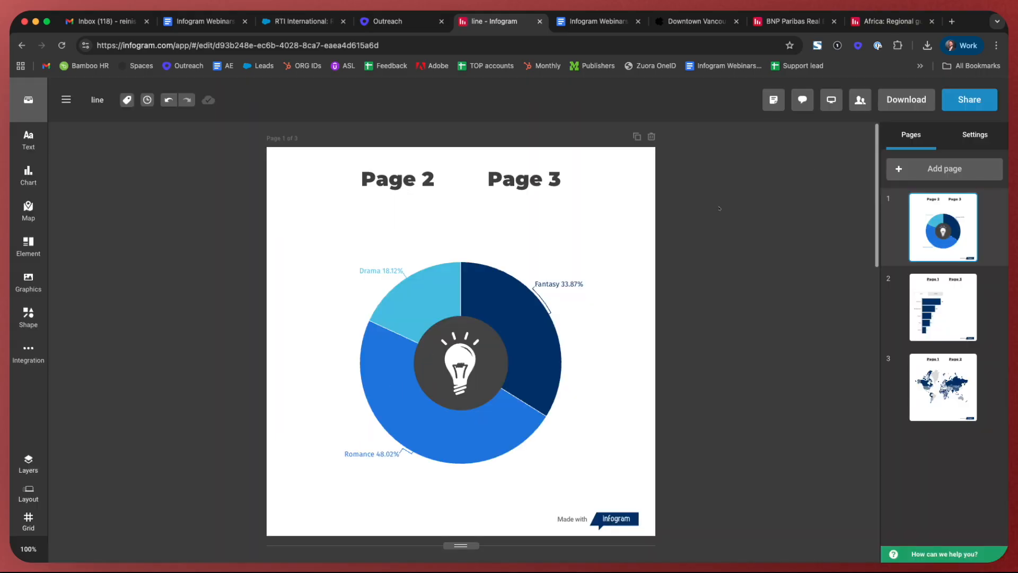
Link the Page 2 text on the first page to page 2 of the project
{"action": "left_click", "coordinate": [407, 181]}
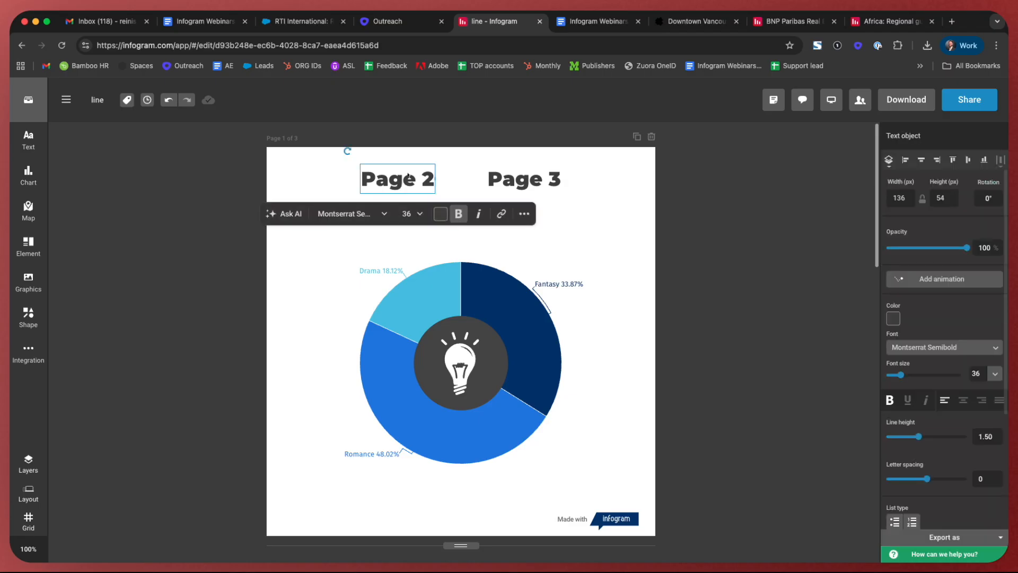
{"action": "left_click", "coordinate": [502, 217]}
{"action": "left_click", "coordinate": [324, 251]}
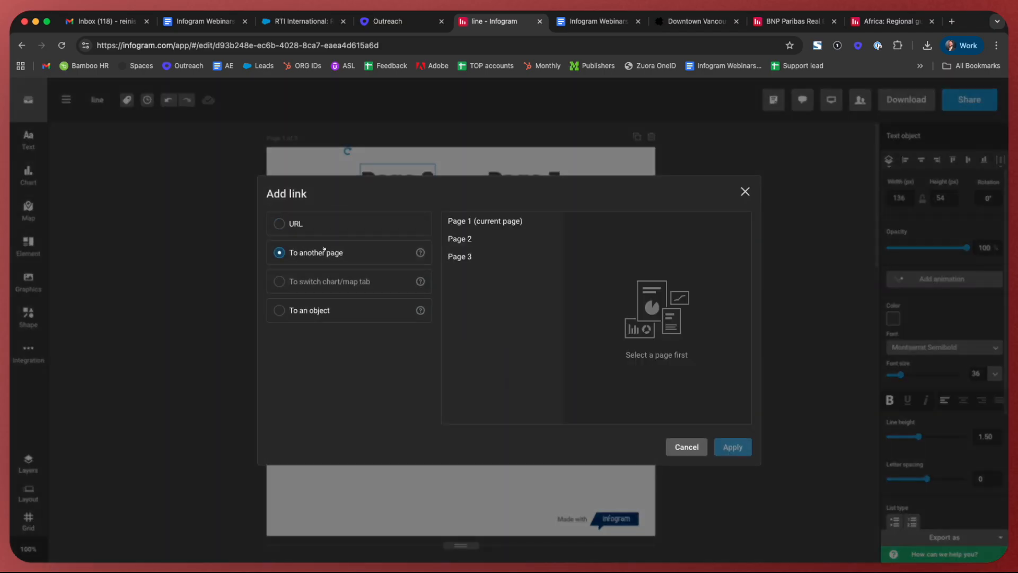
{"action": "left_click", "coordinate": [459, 239]}
{"action": "left_click", "coordinate": [733, 447]}
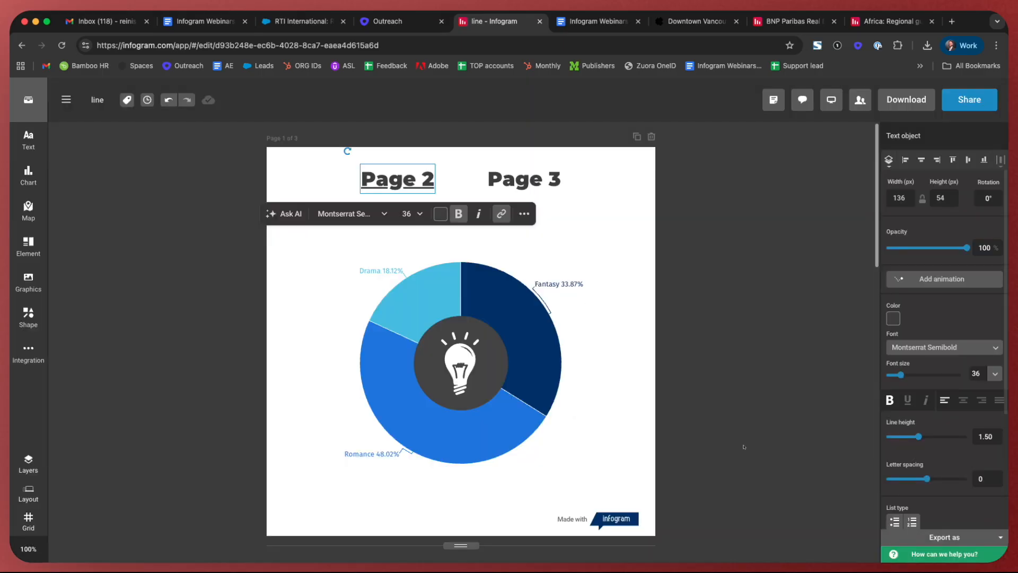
Link the Page 3 text on the first page to page 3 of the project
{"action": "left_click", "coordinate": [552, 186]}
{"action": "left_click", "coordinate": [628, 214]}
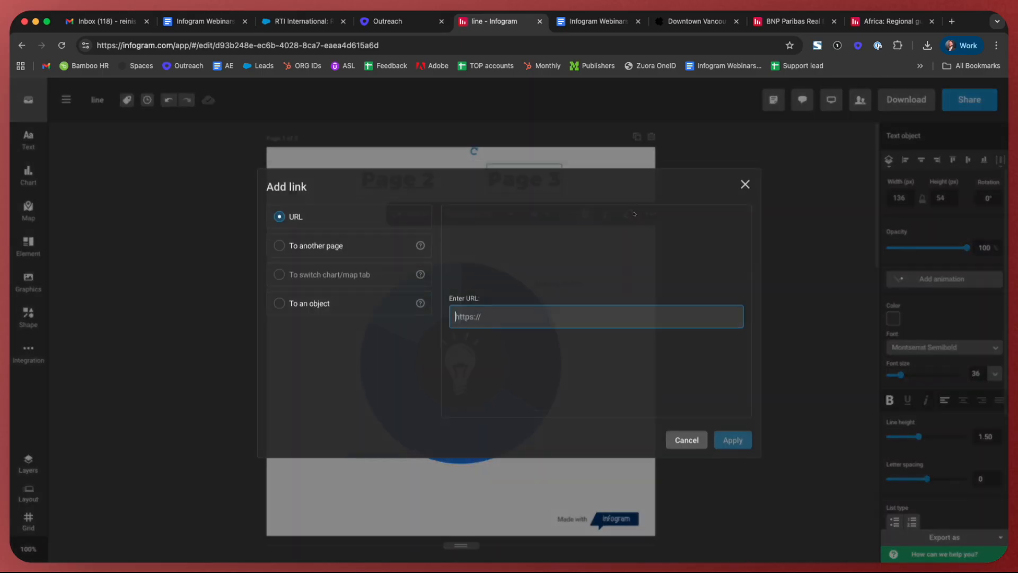
{"action": "left_click", "coordinate": [336, 253]}
{"action": "left_click", "coordinate": [459, 257]}
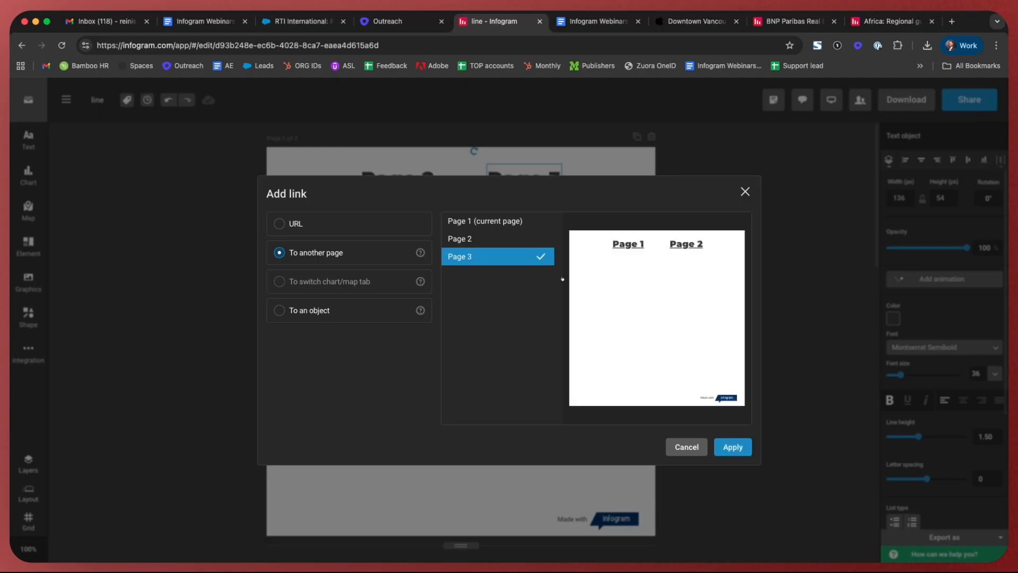
{"action": "left_click", "coordinate": [730, 446]}
{"action": "left_click", "coordinate": [725, 429]}
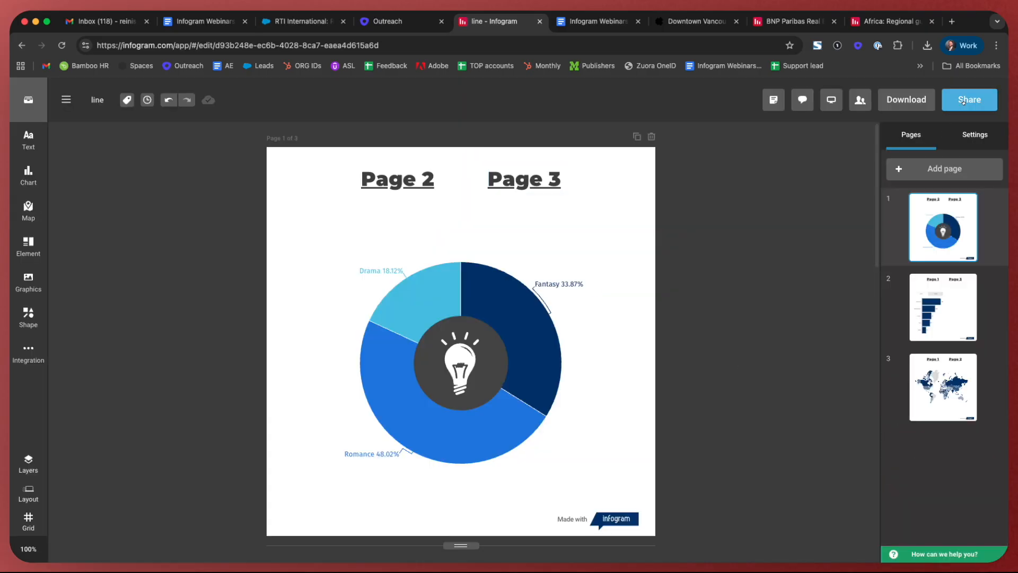
Enable a private link for the line project and open the published version online
{"action": "left_click", "coordinate": [969, 99]}
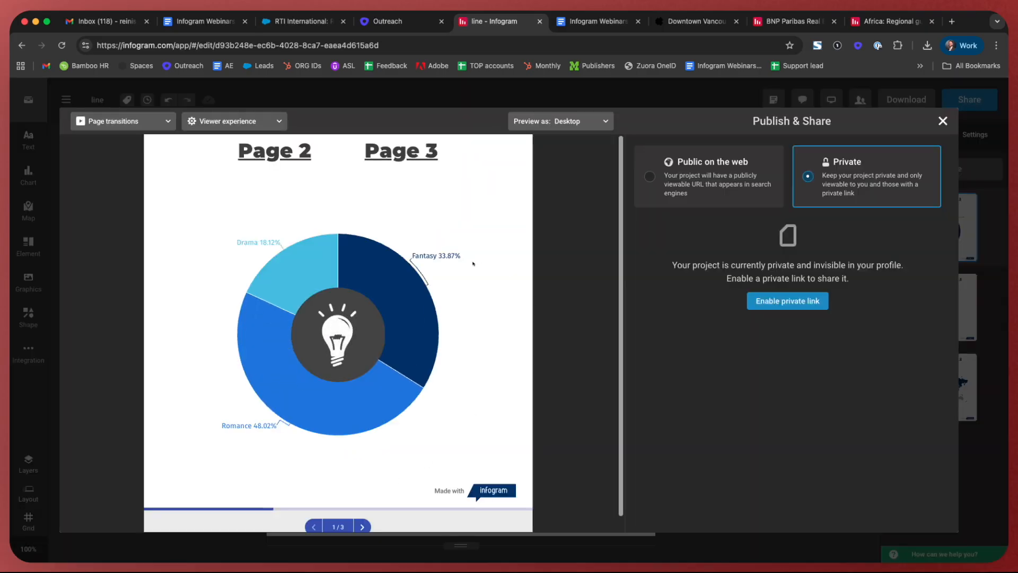
{"action": "left_click", "coordinate": [780, 298]}
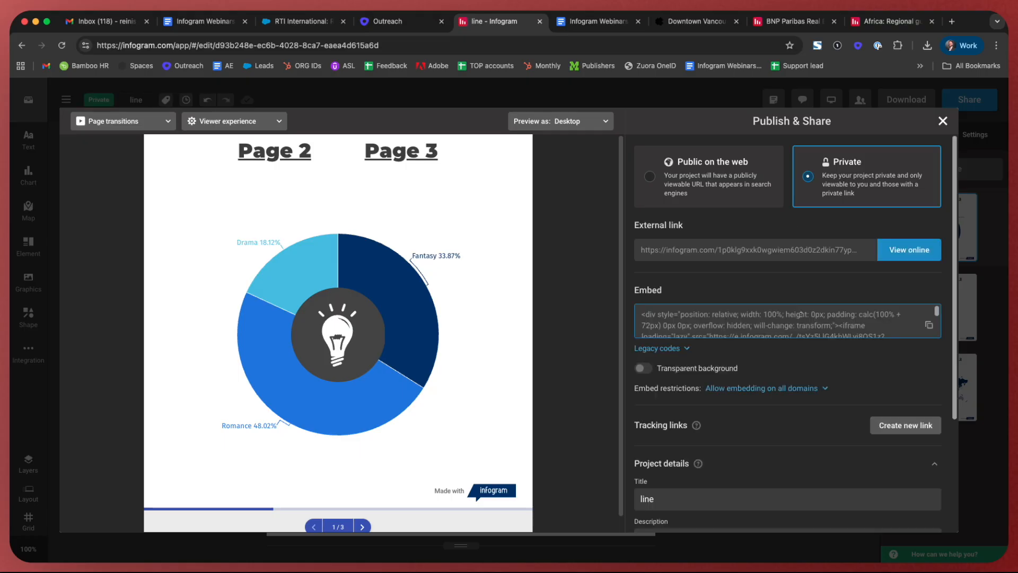
{"action": "left_click", "coordinate": [909, 252]}
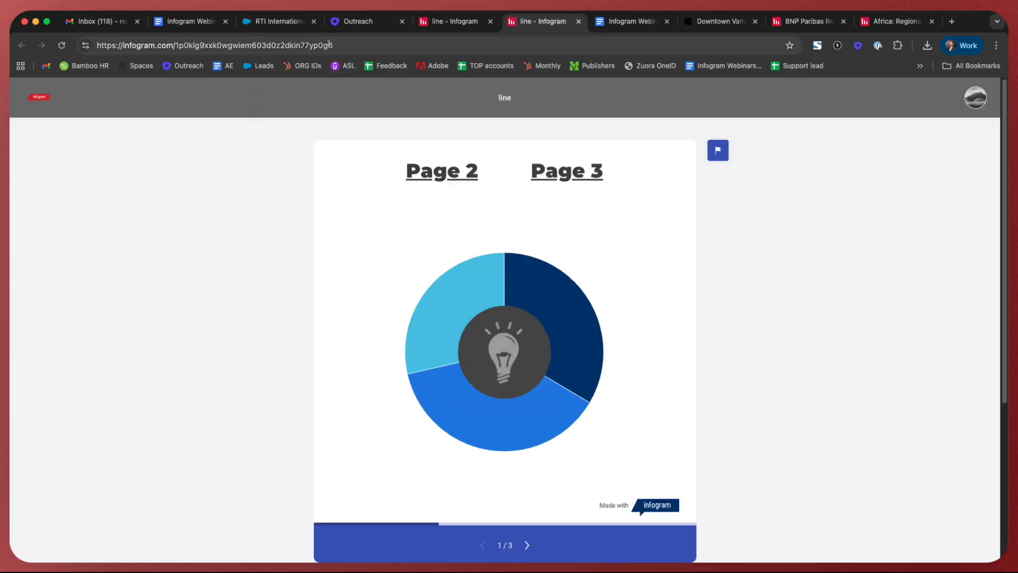
Test the Page 2, Page 3 and Page 1 links in the published project and return to the editor
{"action": "left_click", "coordinate": [465, 170]}
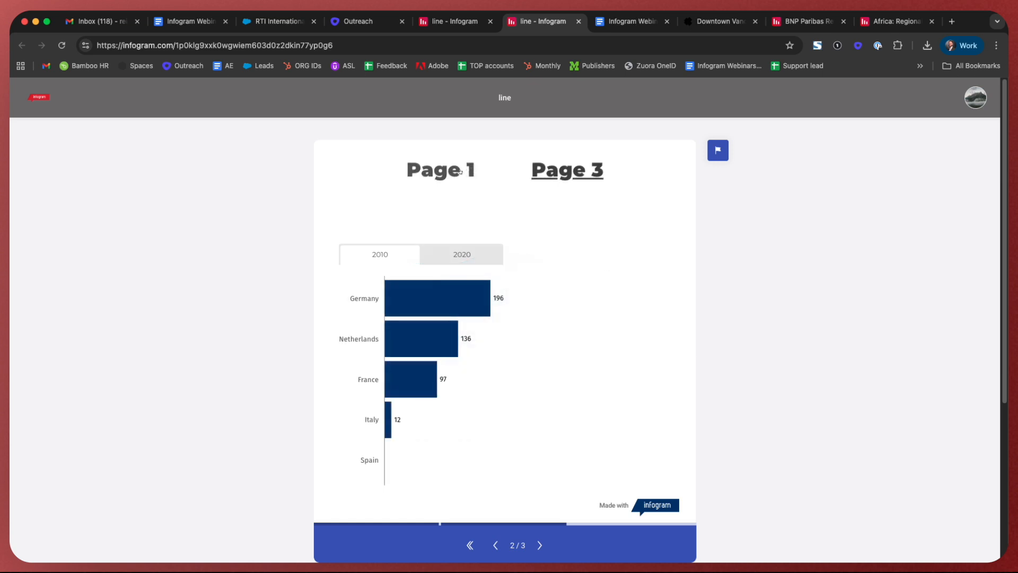
{"action": "left_click", "coordinate": [567, 170]}
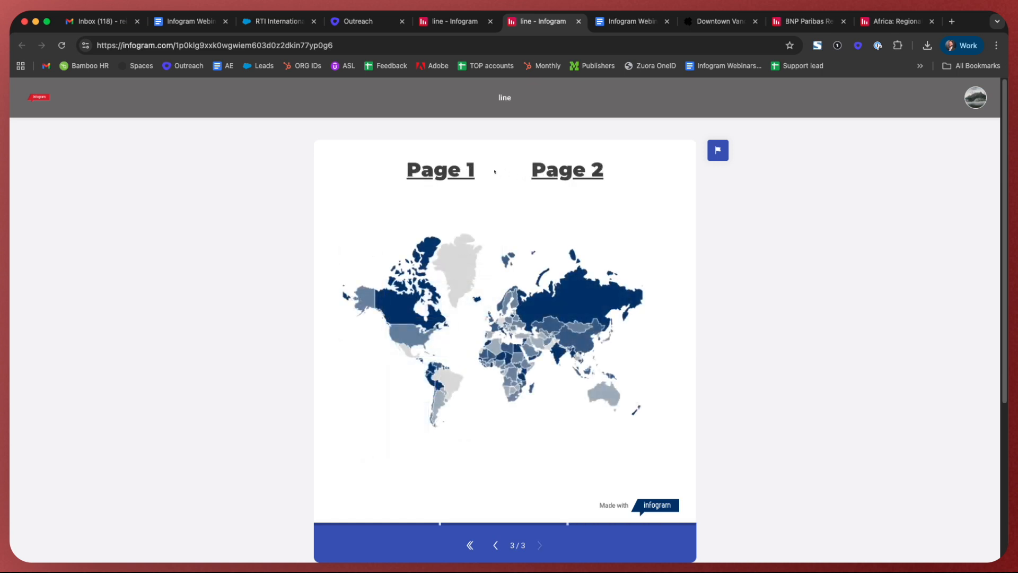
{"action": "left_click", "coordinate": [455, 172]}
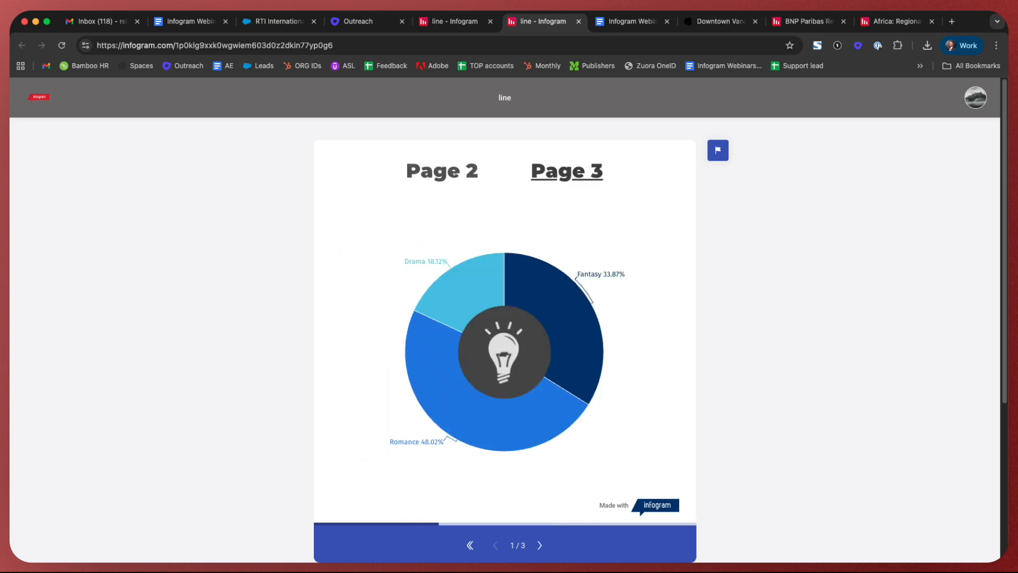
{"action": "left_click", "coordinate": [578, 22]}
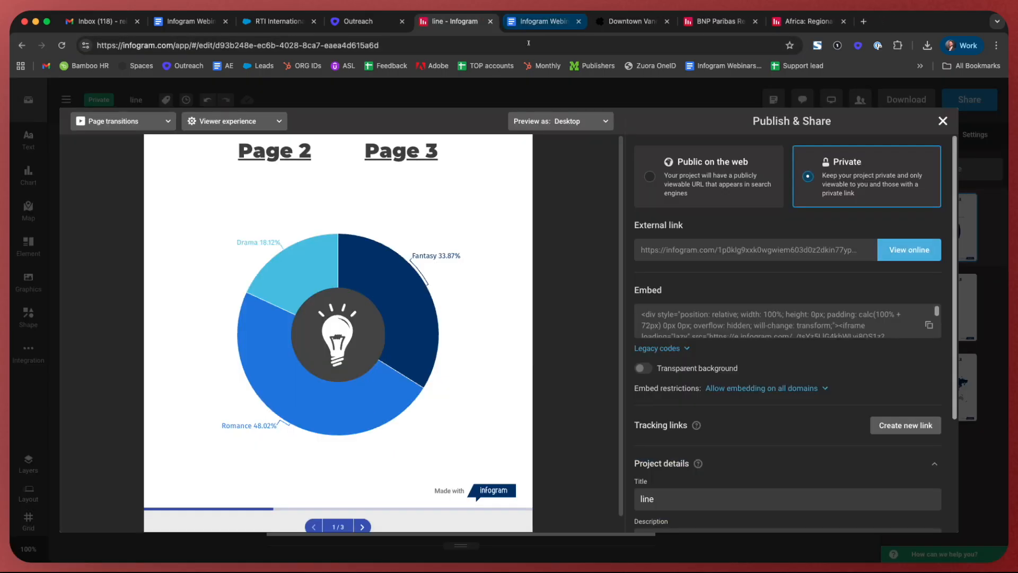
{"action": "key", "text": "Escape"}
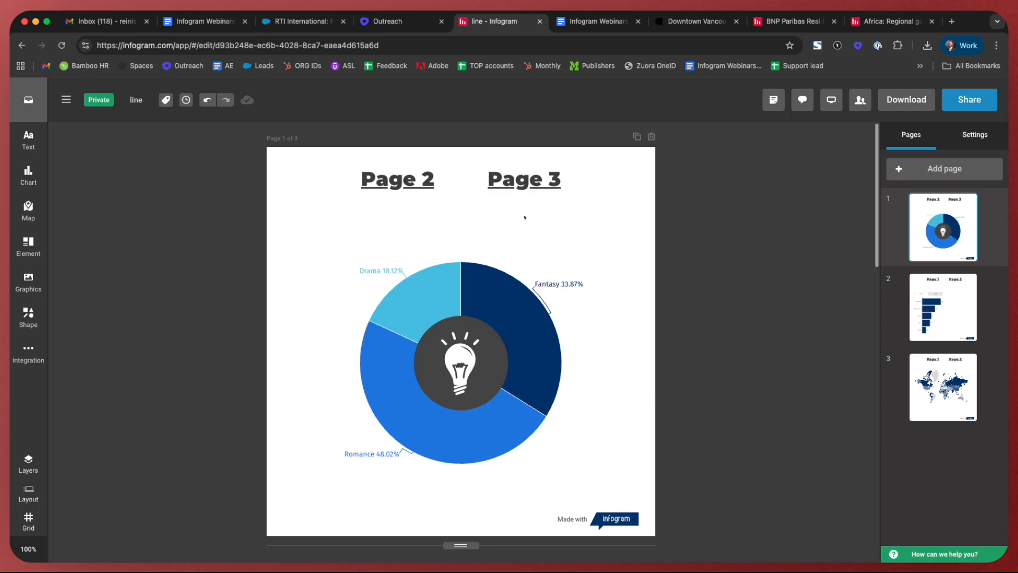
Duplicate page 2's bar chart, place the copy beside the original, and try the original's 2020 and 2010 tabs
{"action": "scroll", "coordinate": [621, 228], "scroll_direction": "down", "scroll_amount": 5}
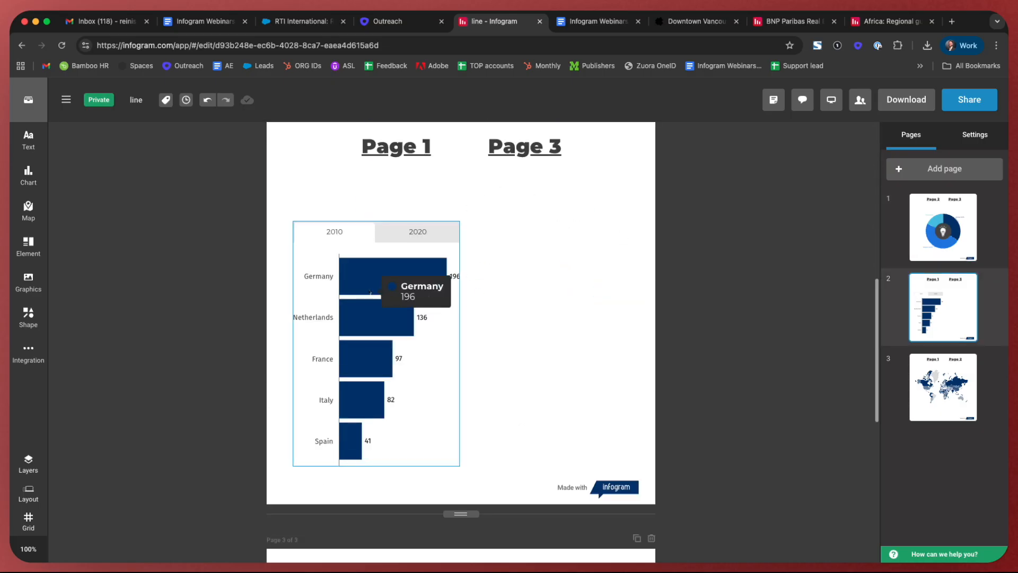
{"action": "left_click", "coordinate": [371, 292]}
{"action": "key", "text": "super+c"}
{"action": "key", "text": "super+v"}
{"action": "left_click_drag", "start_coordinate": [374, 303], "coordinate": [523, 273]}
{"action": "left_click", "coordinate": [425, 226]}
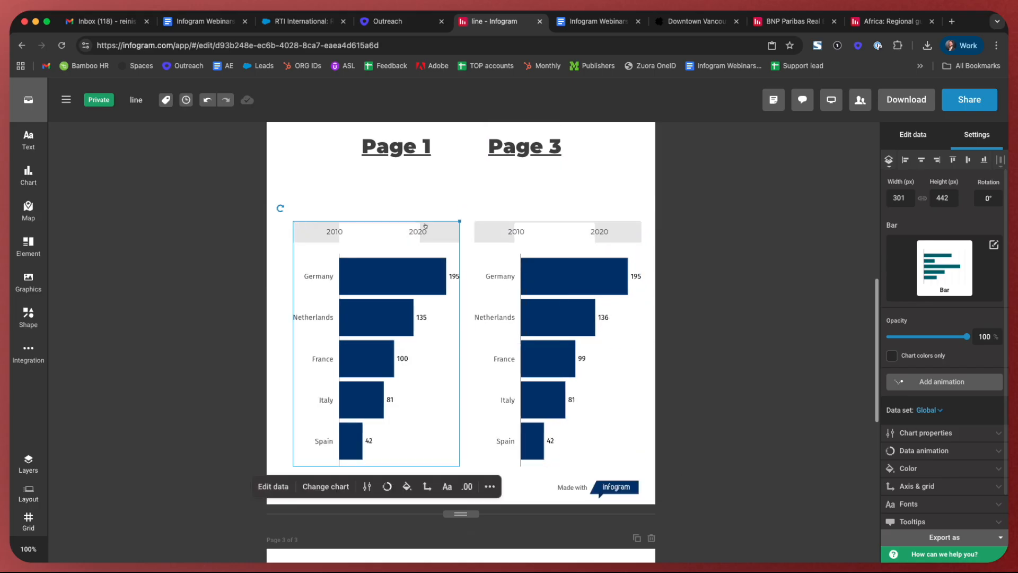
{"action": "left_click", "coordinate": [349, 235]}
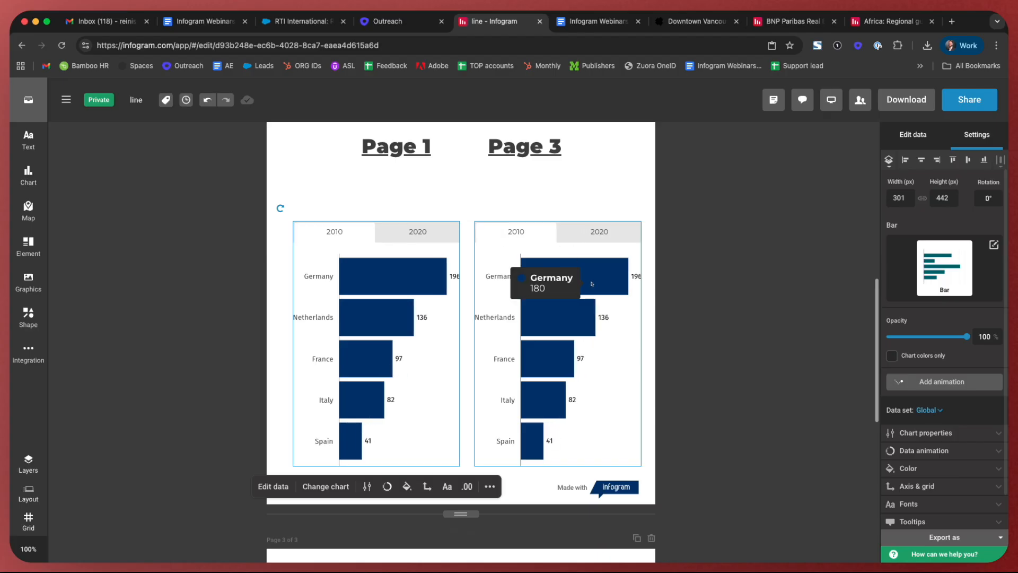
Change the duplicated bar chart on page 2 to a Column chart
{"action": "left_click", "coordinate": [546, 278]}
{"action": "left_click", "coordinate": [920, 265]}
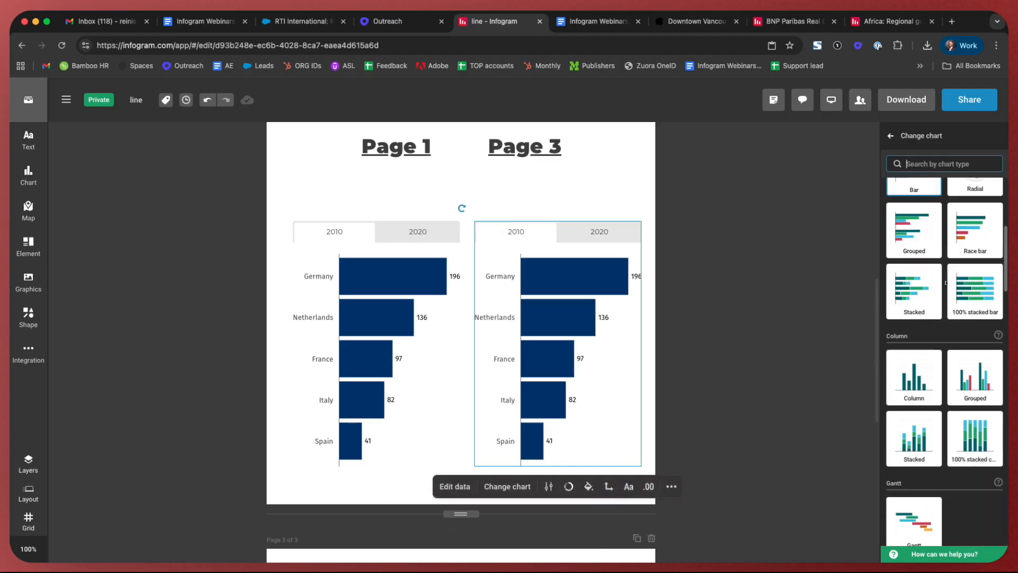
{"action": "scroll", "coordinate": [946, 279], "scroll_direction": "down", "scroll_amount": 3}
{"action": "left_click", "coordinate": [915, 300]}
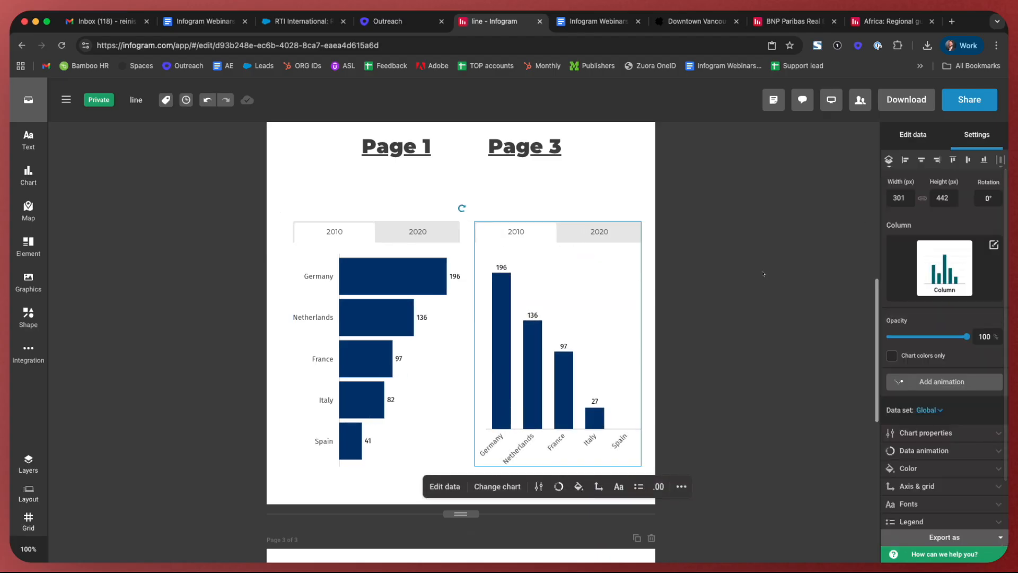
Turn off the column chart's single color, reset its country colors, and switch the bar chart between its 2020 and 2010 tabs
{"action": "left_click", "coordinate": [937, 467]}
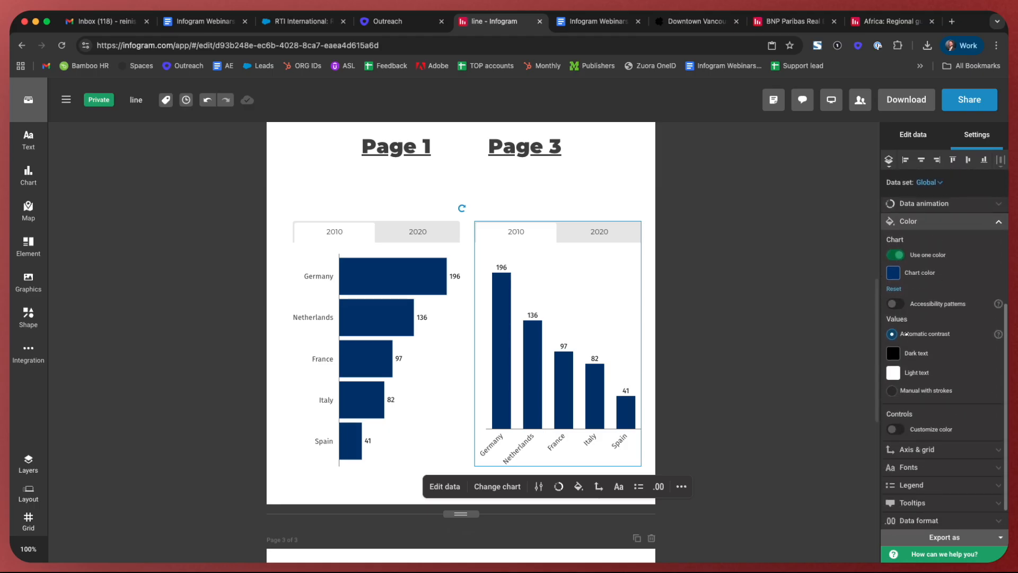
{"action": "left_click", "coordinate": [905, 244]}
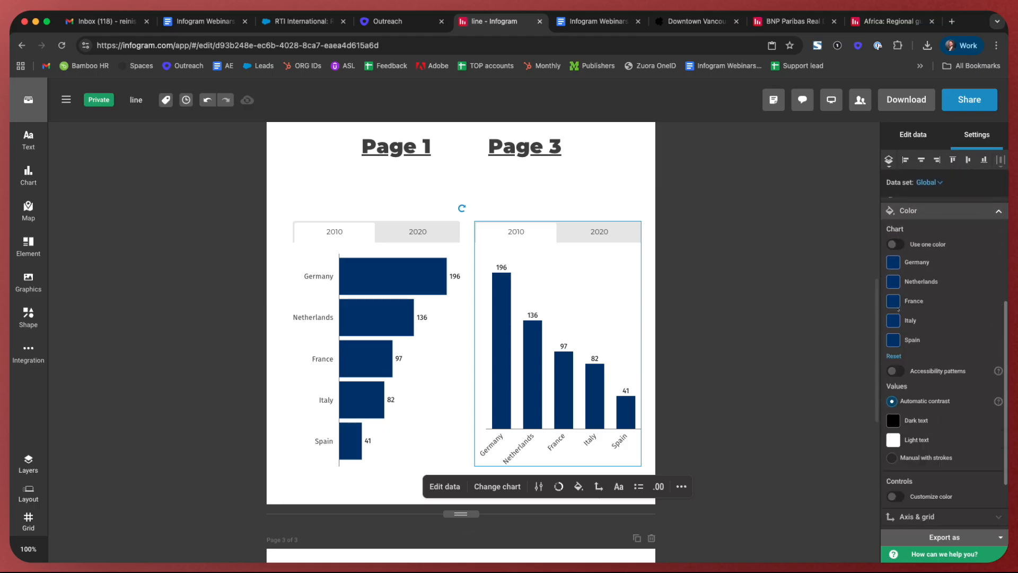
{"action": "left_click", "coordinate": [896, 356]}
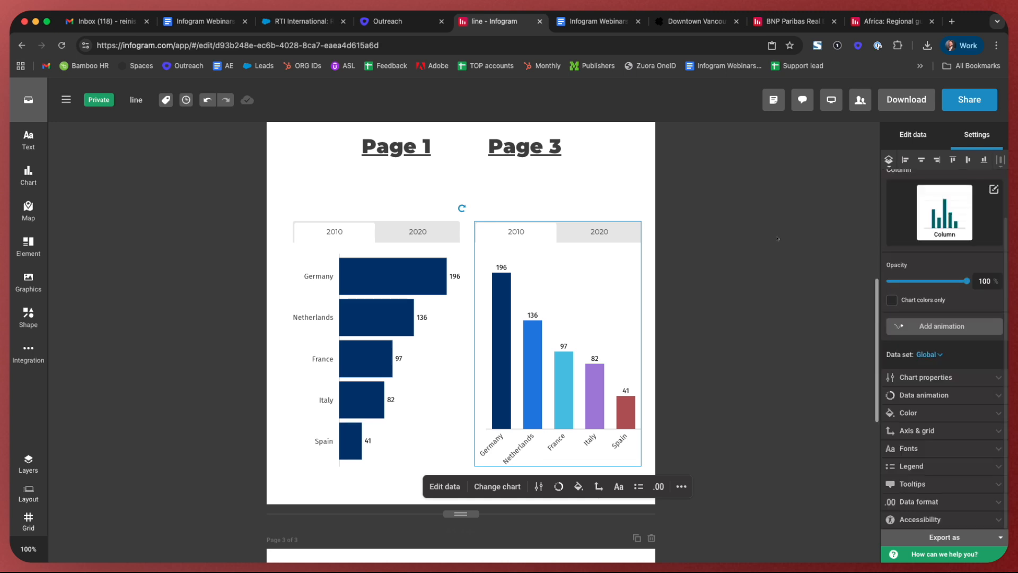
{"action": "left_click", "coordinate": [759, 246]}
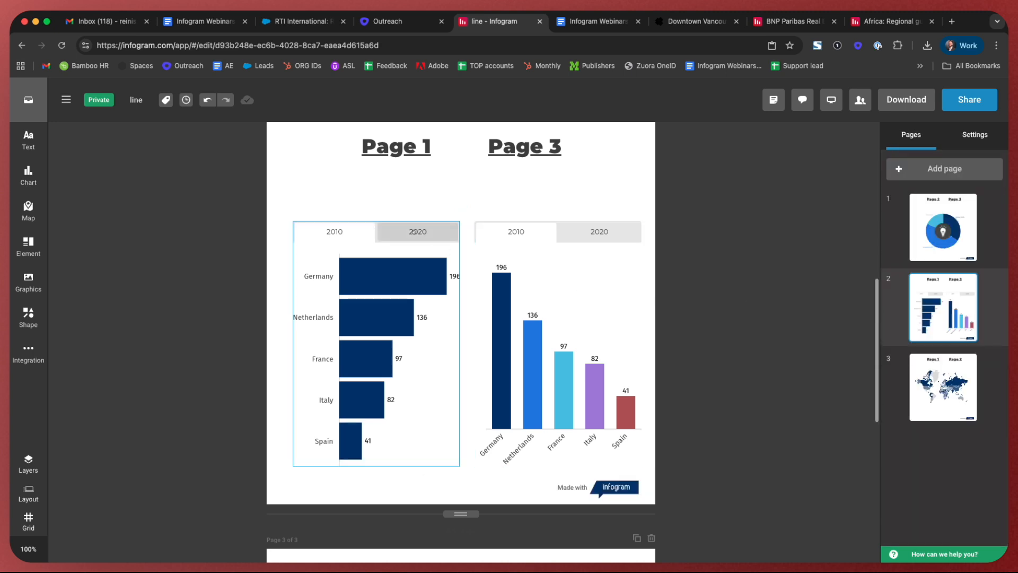
{"action": "left_click", "coordinate": [415, 232]}
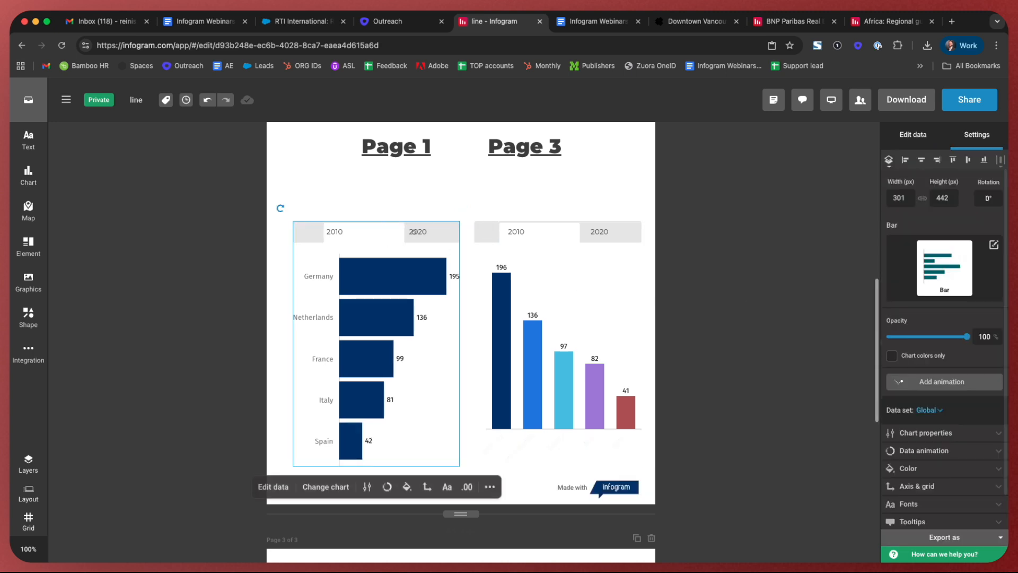
{"action": "left_click", "coordinate": [357, 233]}
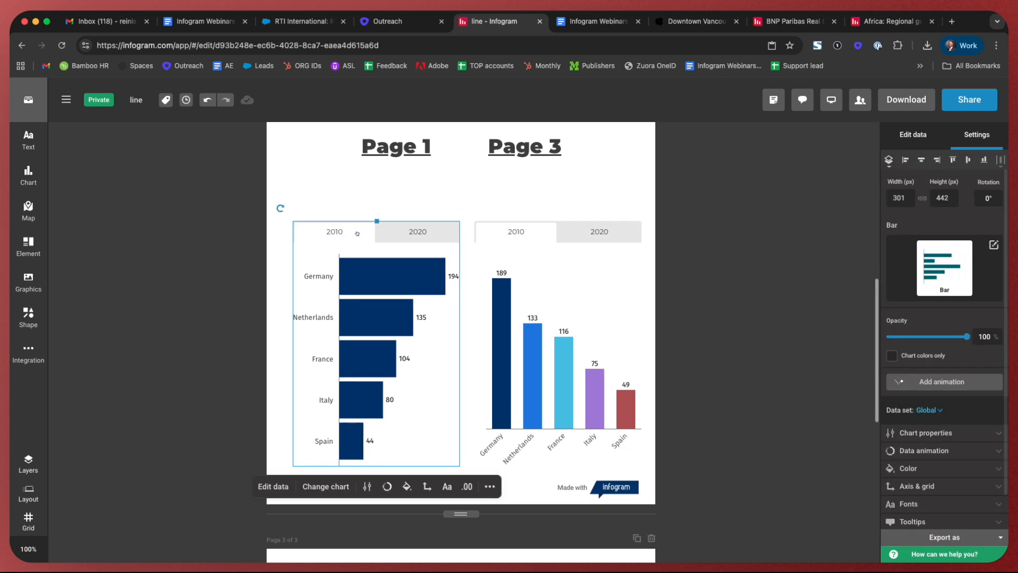
Add a table to page 2 and clear all of its sample data
{"action": "left_click", "coordinate": [28, 139]}
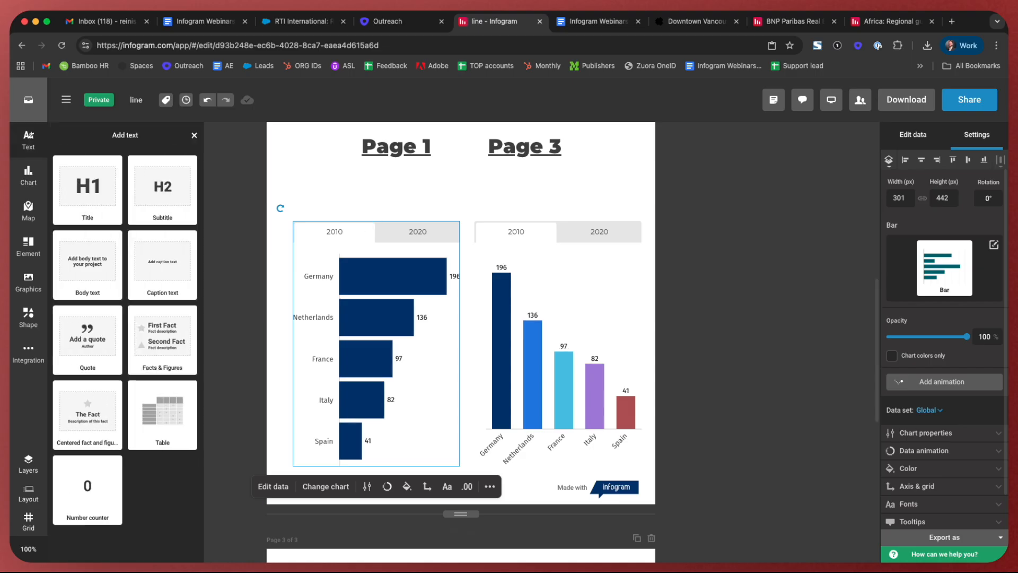
{"action": "left_click", "coordinate": [162, 415]}
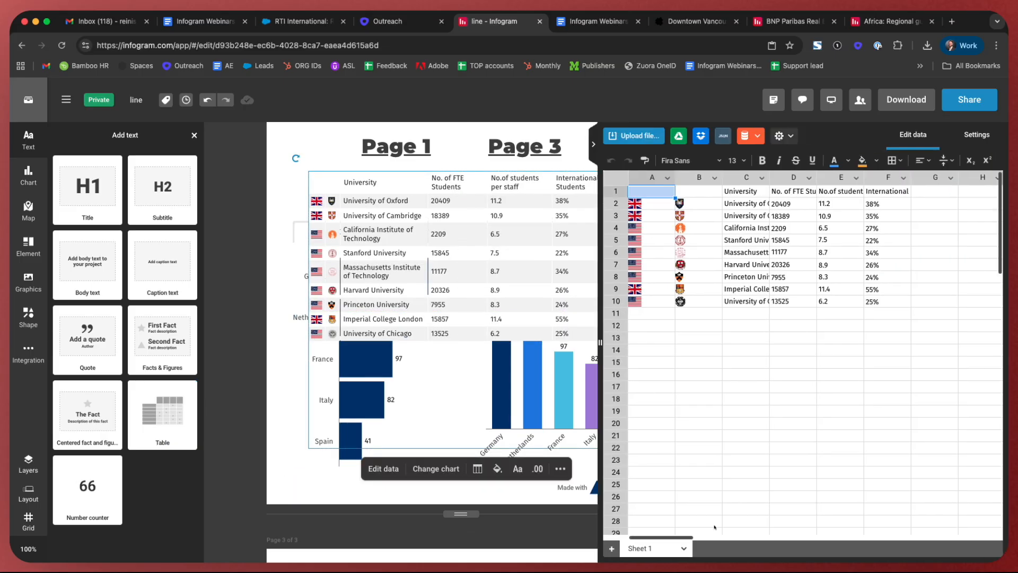
{"action": "left_click_drag", "start_coordinate": [912, 355], "coordinate": [638, 191]}
{"action": "key", "text": "Delete"}
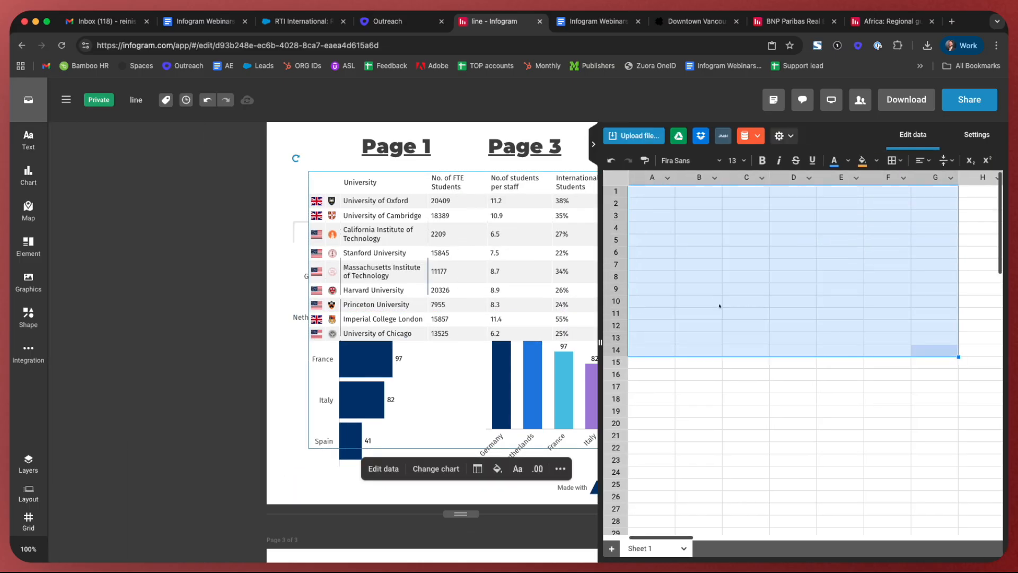
Add a second sheet to the table and name the two sheets 2010 and 2020
{"action": "left_click", "coordinate": [719, 304]}
{"action": "left_click", "coordinate": [611, 549]}
{"action": "left_click", "coordinate": [643, 548]}
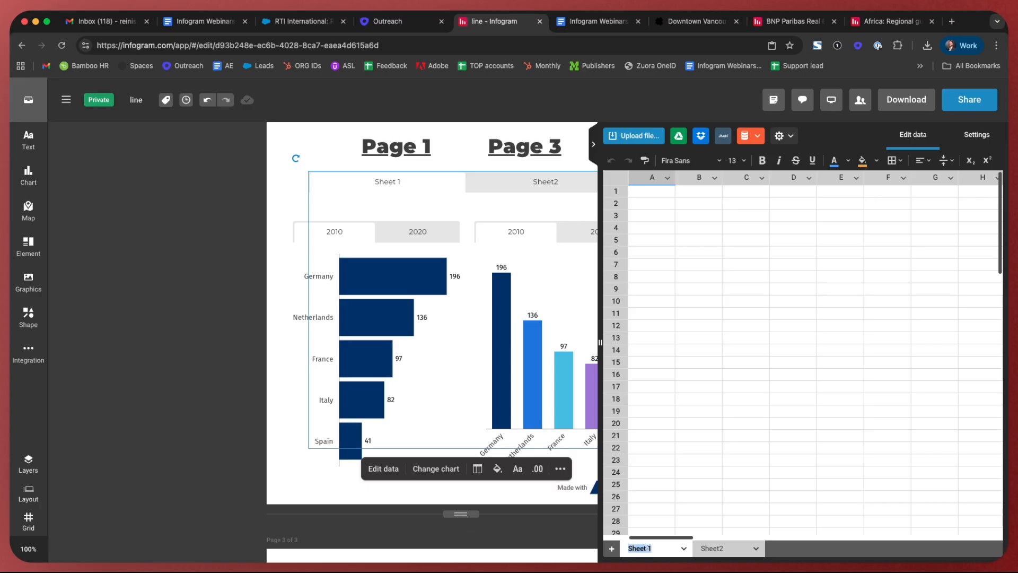
{"action": "type", "text": "2010"}
{"action": "double_click", "coordinate": [728, 546]}
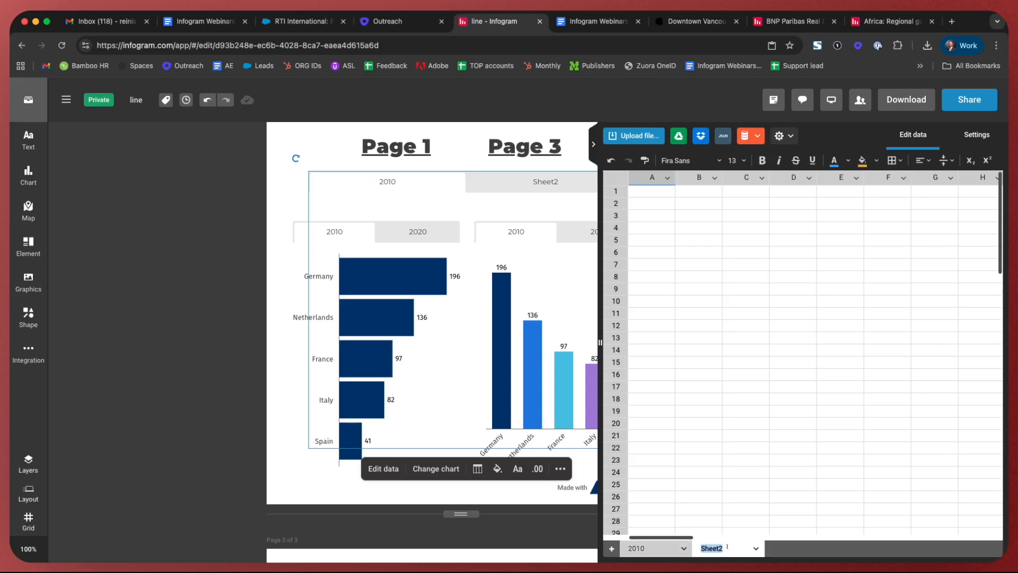
{"action": "left_click", "coordinate": [732, 437]}
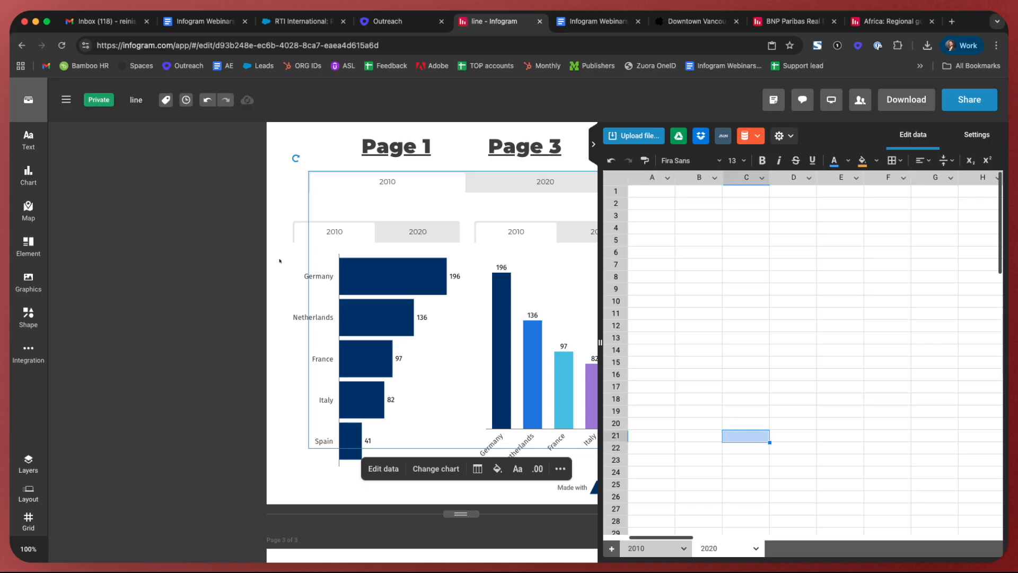
Enable customized control colors for the empty table's 2010 and 2020 tabs
{"action": "left_click", "coordinate": [164, 242]}
{"action": "left_click", "coordinate": [494, 206]}
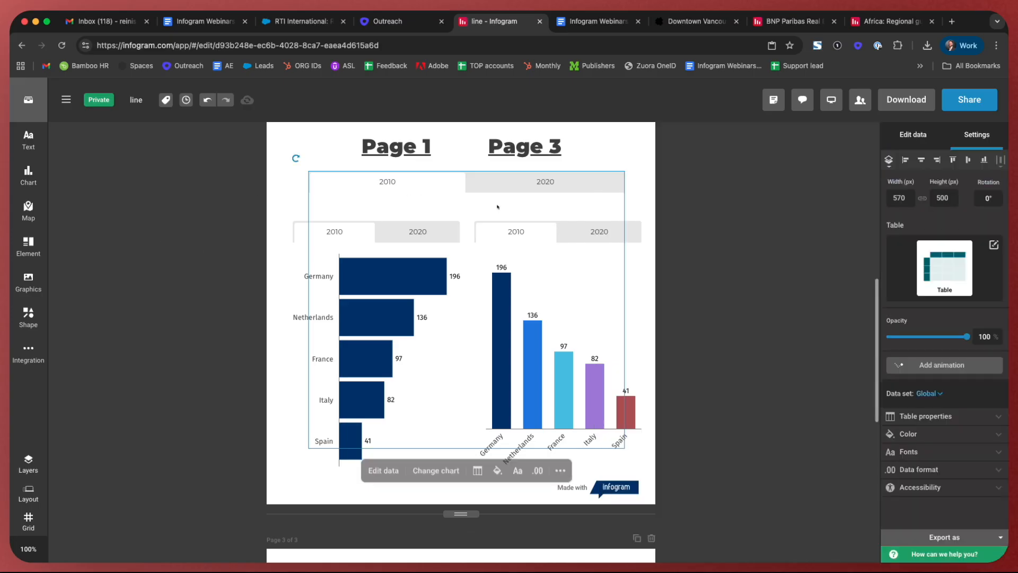
{"action": "left_click", "coordinate": [942, 434]}
{"action": "scroll", "coordinate": [942, 435], "scroll_direction": "down", "scroll_amount": 5}
{"action": "left_click", "coordinate": [896, 464]}
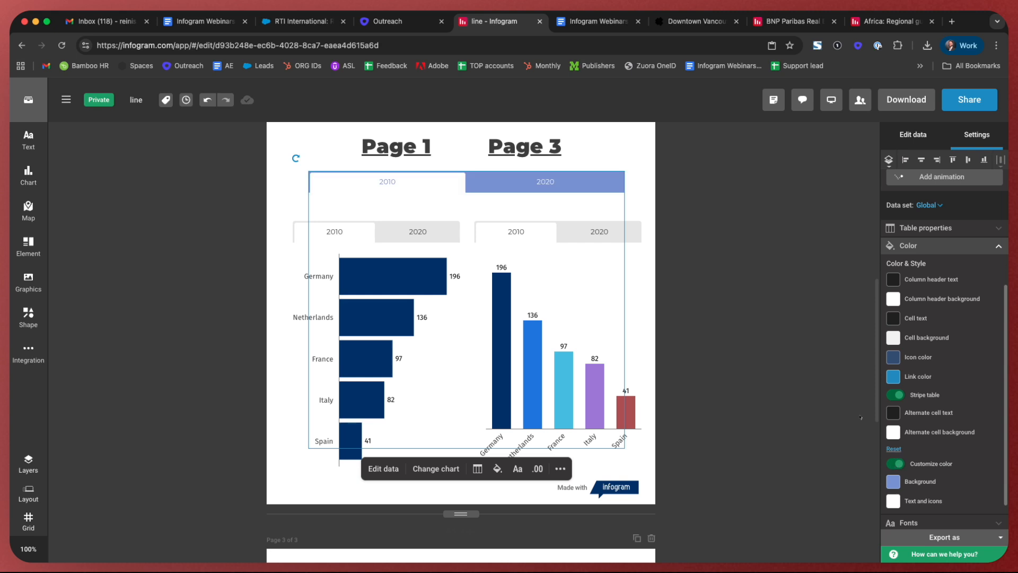
{"action": "left_click", "coordinate": [786, 335]}
Hide the built-in year tabs on both the bar chart and the column chart
{"action": "left_click", "coordinate": [304, 297]}
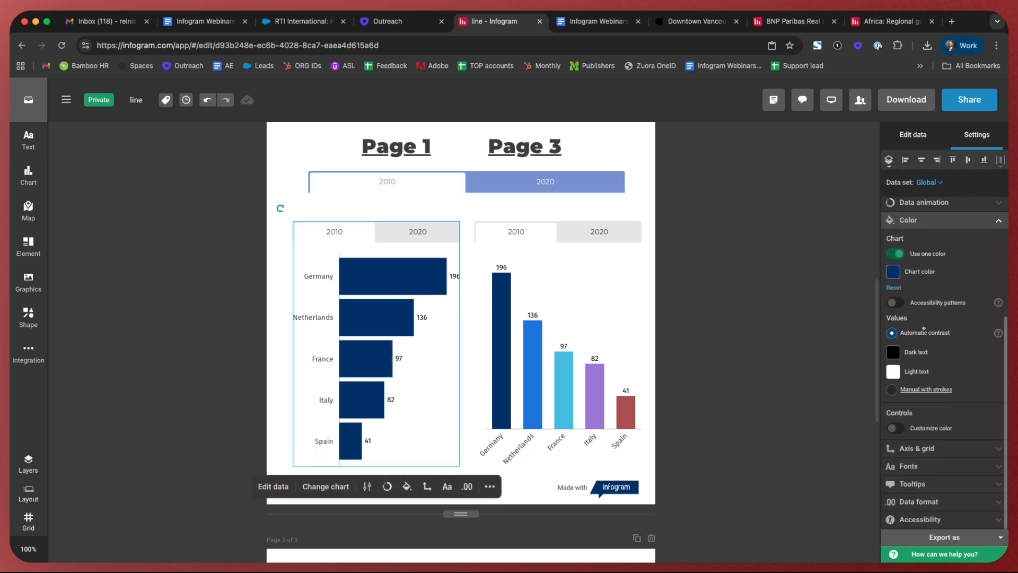
{"action": "left_click", "coordinate": [943, 204]}
{"action": "scroll", "coordinate": [961, 279], "scroll_direction": "up", "scroll_amount": 2}
{"action": "left_click", "coordinate": [950, 348]}
{"action": "scroll", "coordinate": [933, 345], "scroll_direction": "down", "scroll_amount": 4}
{"action": "left_click", "coordinate": [897, 418]}
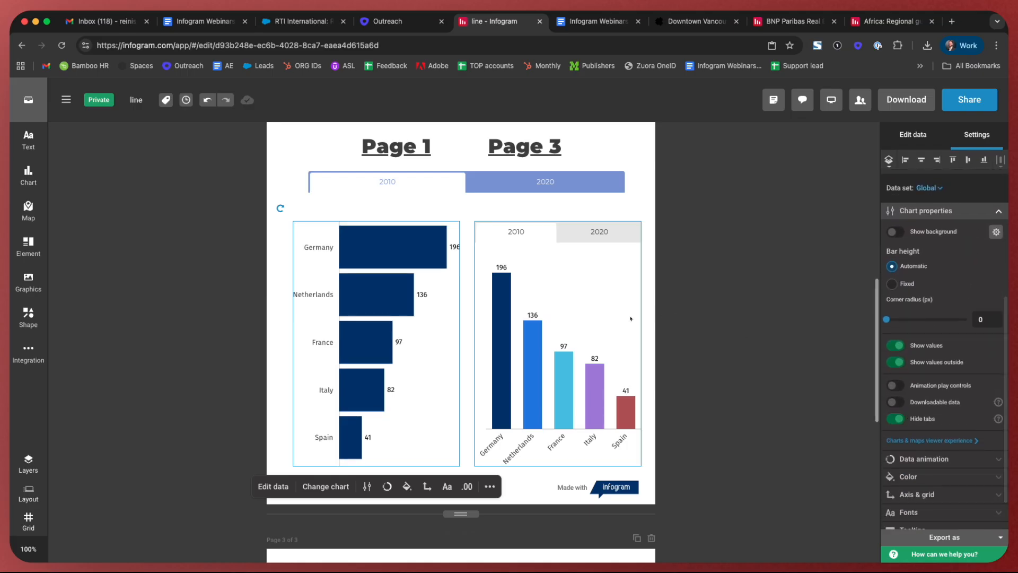
{"action": "scroll", "coordinate": [932, 429], "scroll_direction": "down", "scroll_amount": 4}
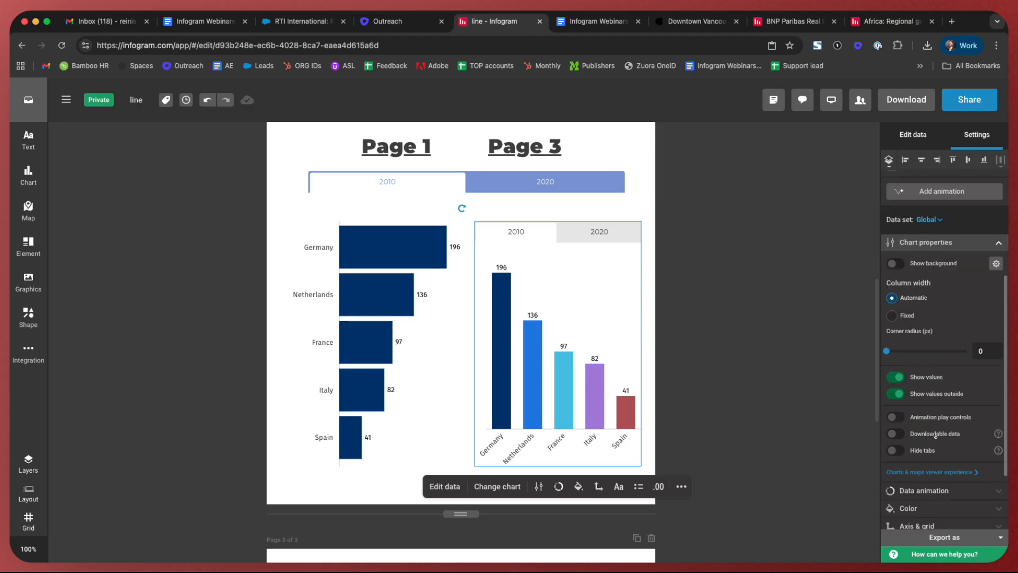
{"action": "left_click", "coordinate": [896, 450]}
Test the table's 2020 and 2010 tabs on both charts and inspect the year headers in the column chart's data
{"action": "left_click", "coordinate": [567, 175]}
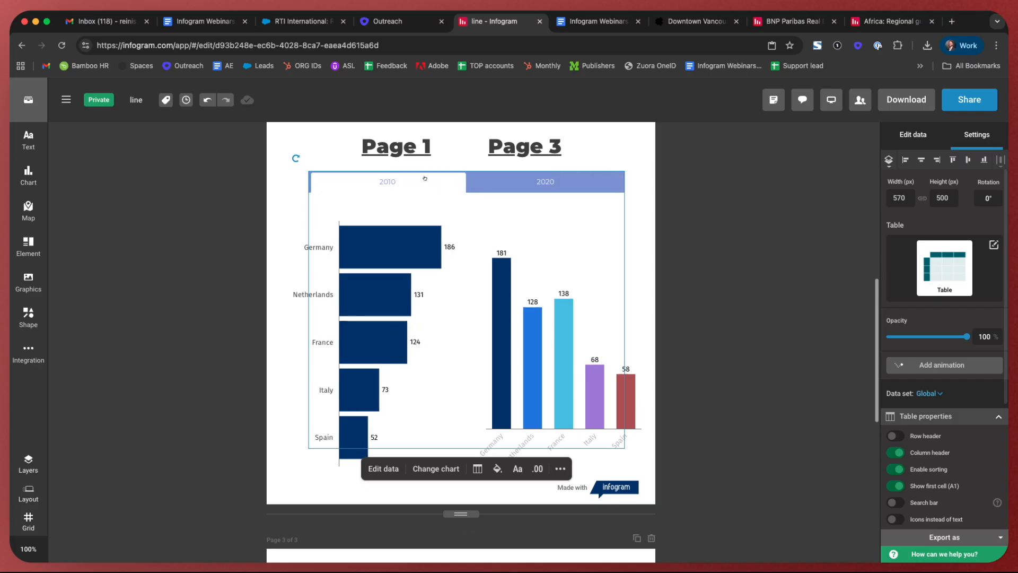
{"action": "double_click", "coordinate": [601, 325]}
{"action": "left_click", "coordinate": [686, 171]}
{"action": "left_click", "coordinate": [732, 171]}
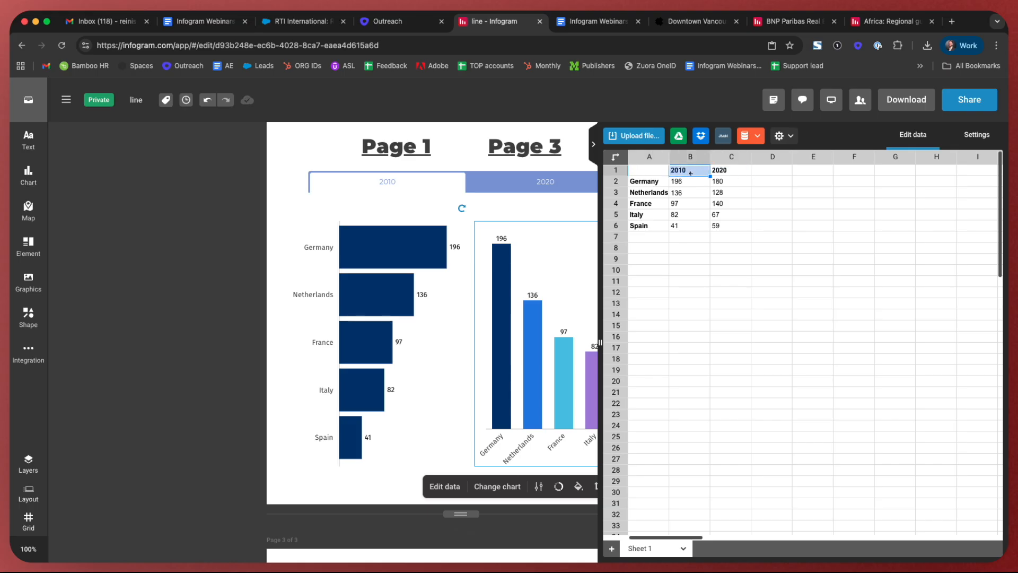
{"action": "left_click", "coordinate": [208, 181]}
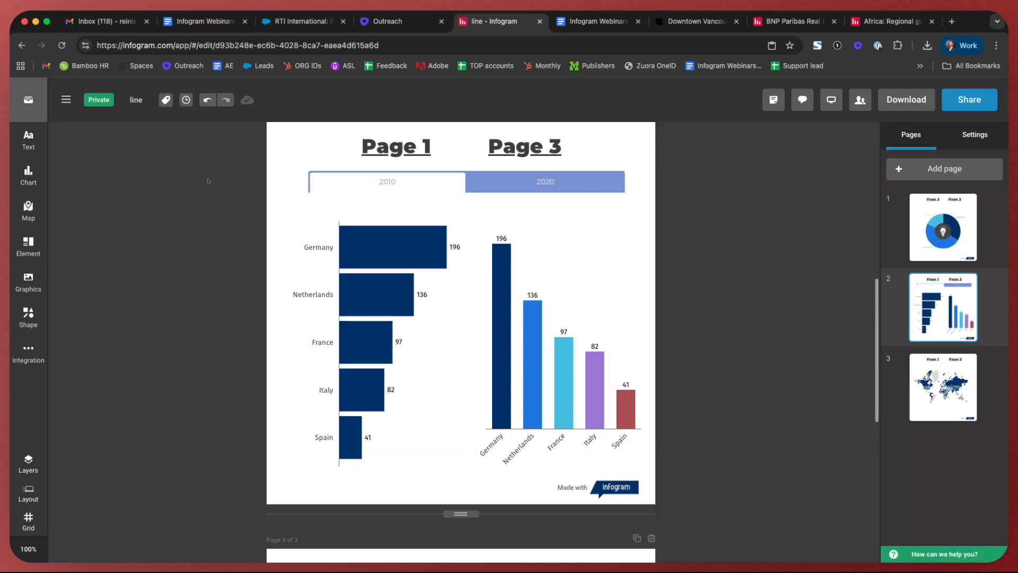
Open the data of the world map on page 3 and examine its Group column
{"action": "scroll", "coordinate": [256, 228], "scroll_direction": "down", "scroll_amount": 8}
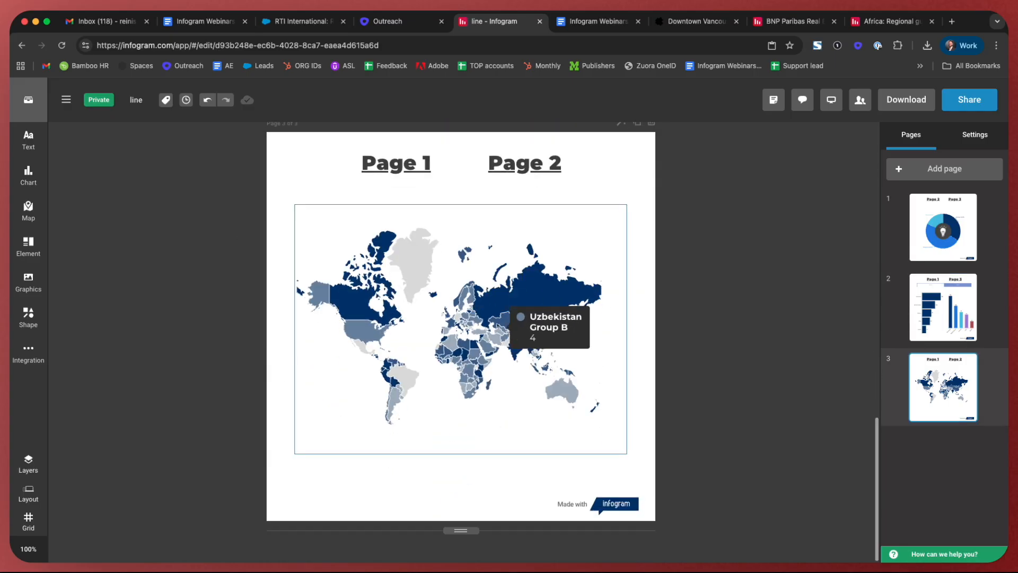
{"action": "double_click", "coordinate": [517, 317]}
{"action": "left_click_drag", "start_coordinate": [731, 182], "coordinate": [742, 315]}
{"action": "left_click", "coordinate": [740, 325]}
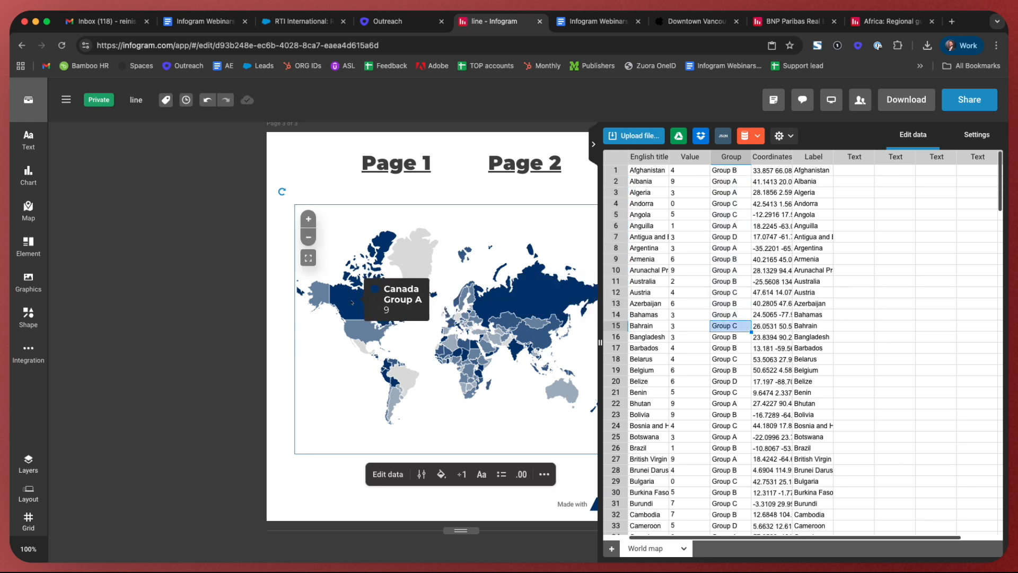
Link the Australia entry in the world map's data to Page 1 of the project
{"action": "left_click", "coordinate": [655, 282]}
{"action": "right_click", "coordinate": [655, 281]}
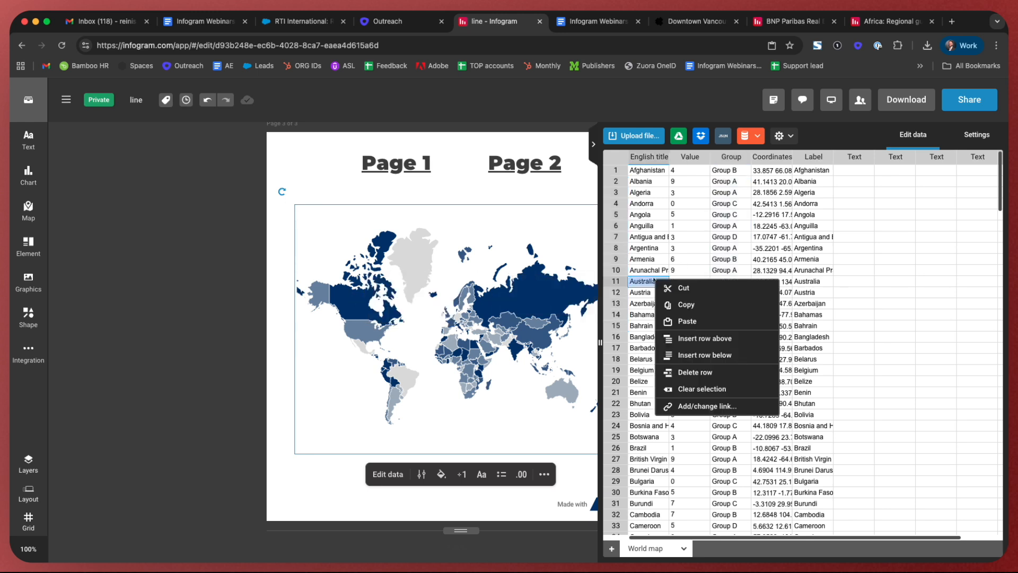
{"action": "left_click", "coordinate": [713, 406]}
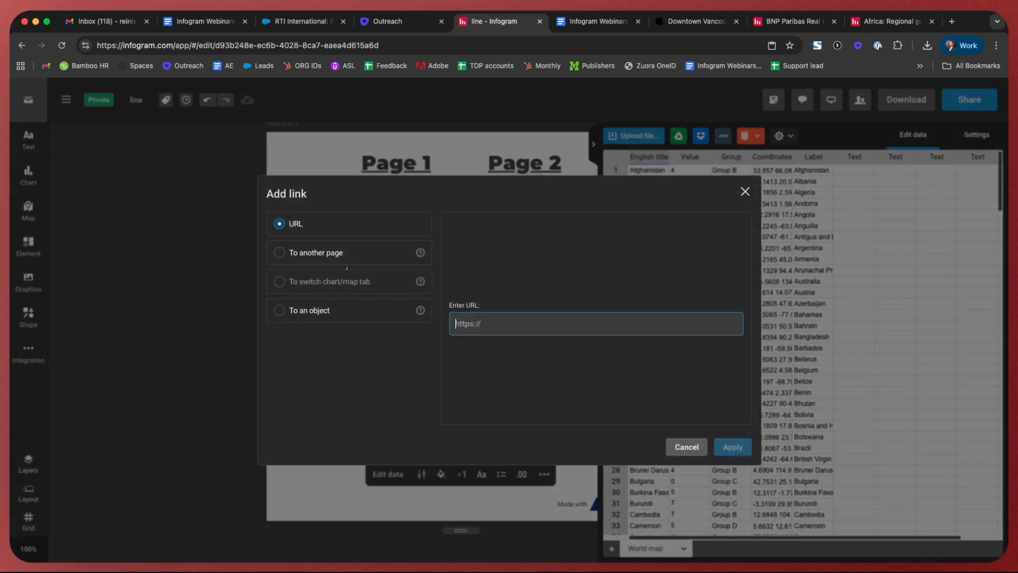
{"action": "left_click", "coordinate": [345, 256]}
{"action": "left_click", "coordinate": [368, 233]}
{"action": "left_click", "coordinate": [372, 249]}
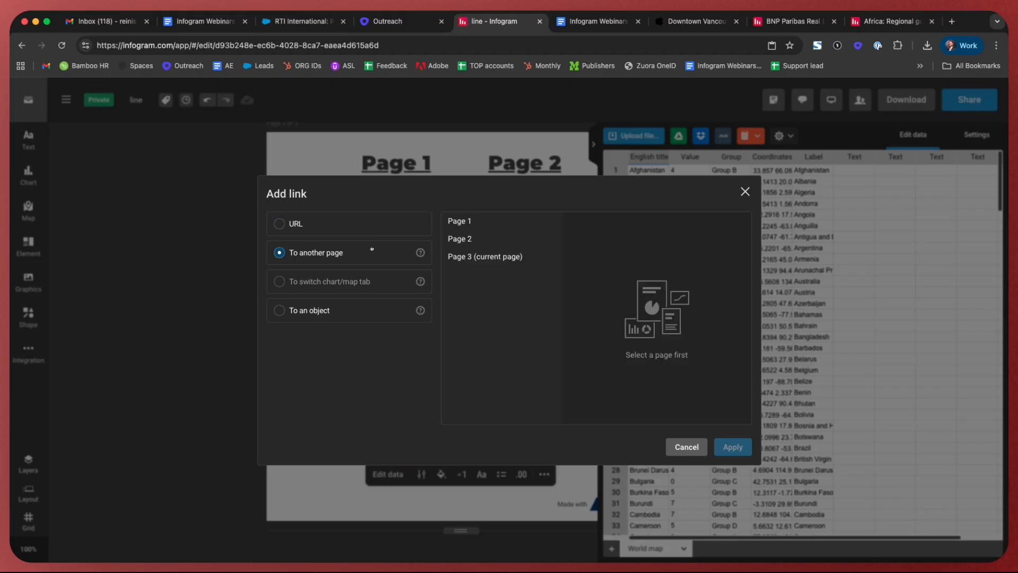
{"action": "left_click", "coordinate": [498, 221]}
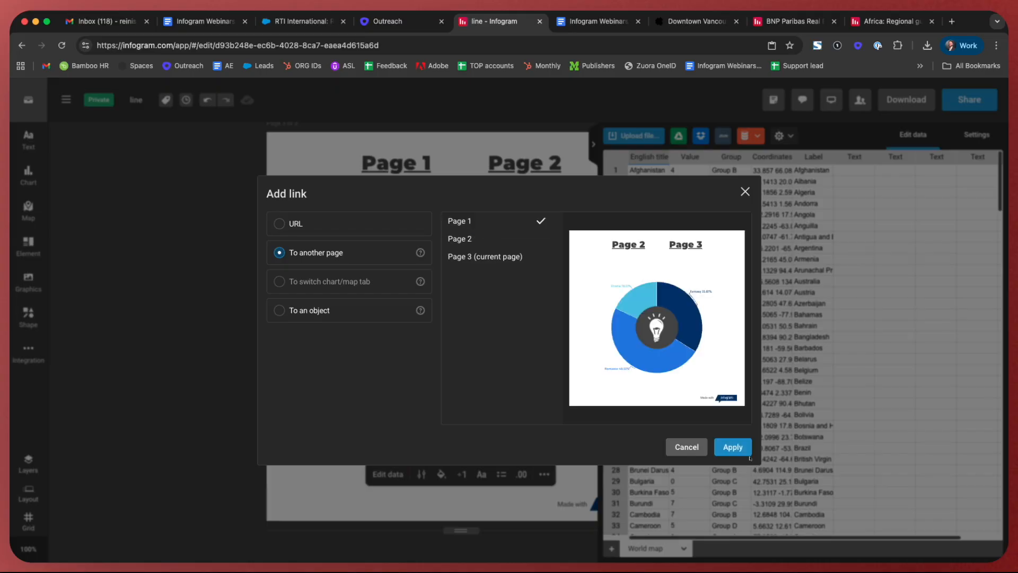
{"action": "left_click", "coordinate": [734, 447]}
{"action": "left_click", "coordinate": [234, 259]}
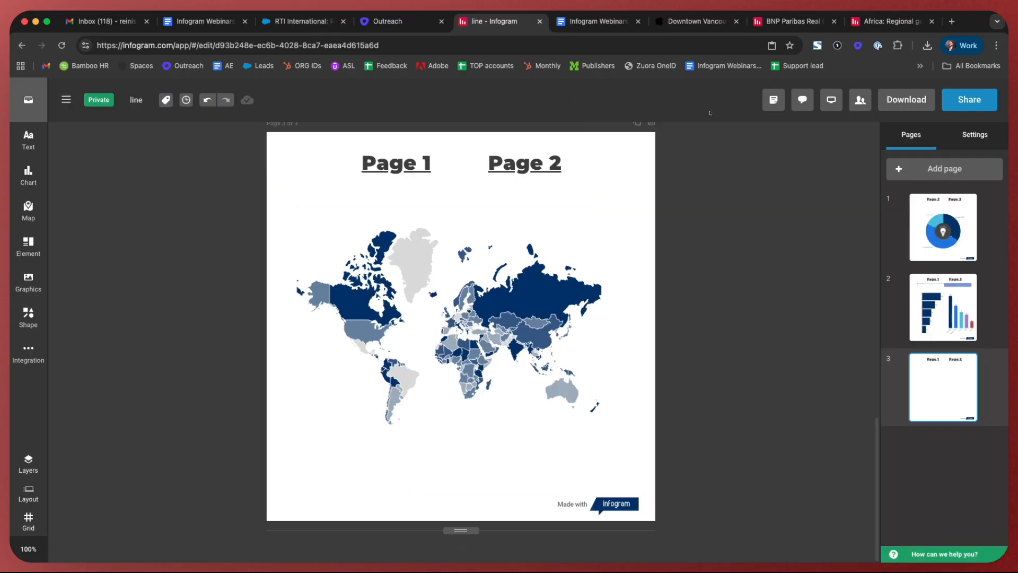
View the published project online, go to page 3 and test the link on Australia in the map
{"action": "left_click", "coordinate": [970, 100]}
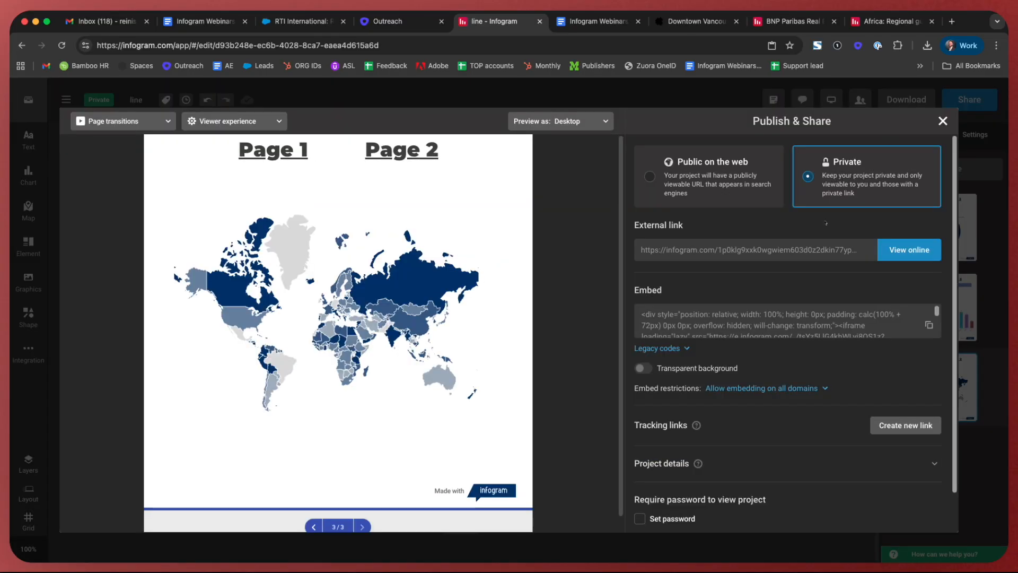
{"action": "left_click", "coordinate": [906, 250]}
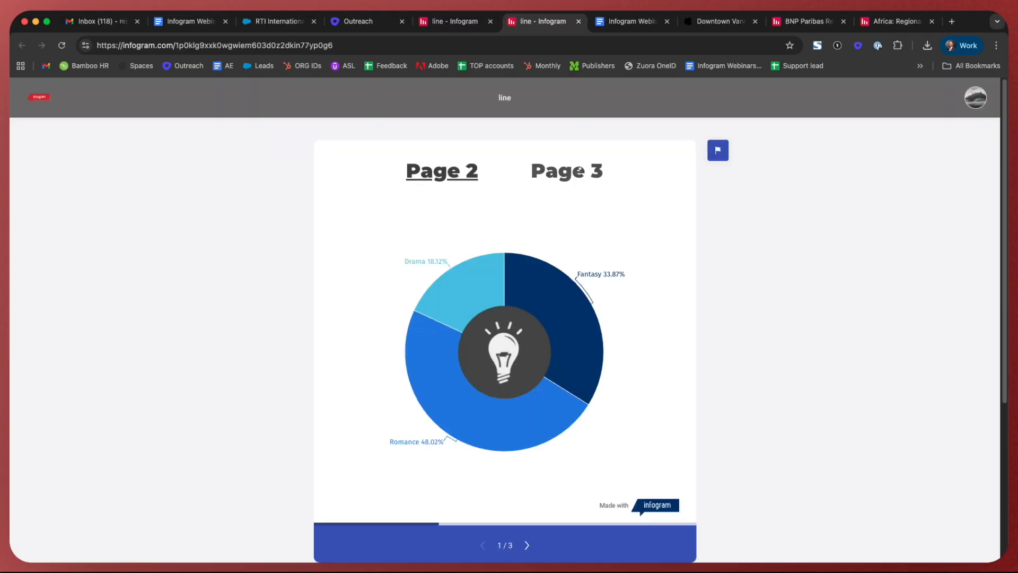
{"action": "left_click", "coordinate": [570, 172]}
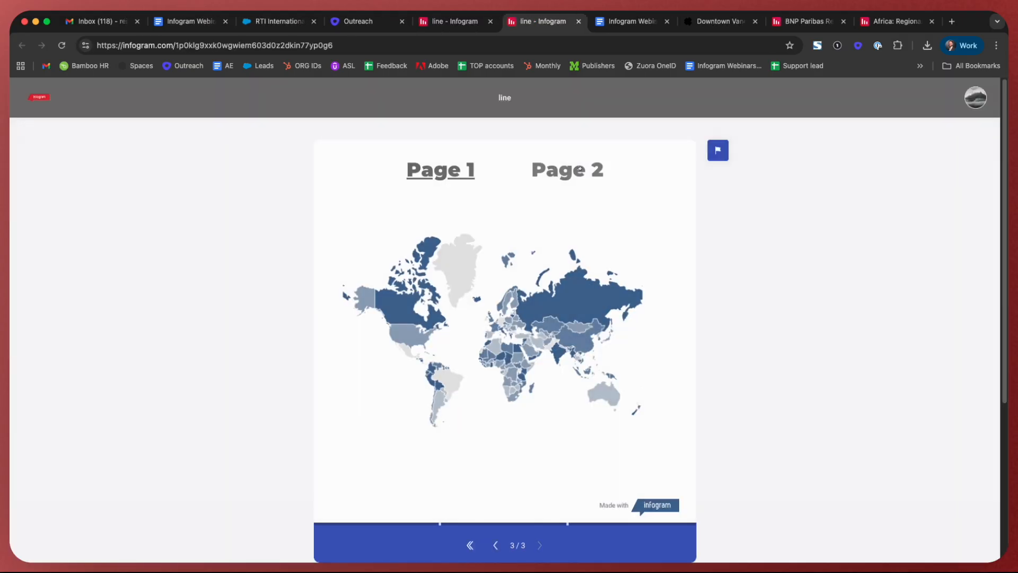
{"action": "left_click", "coordinate": [606, 396]}
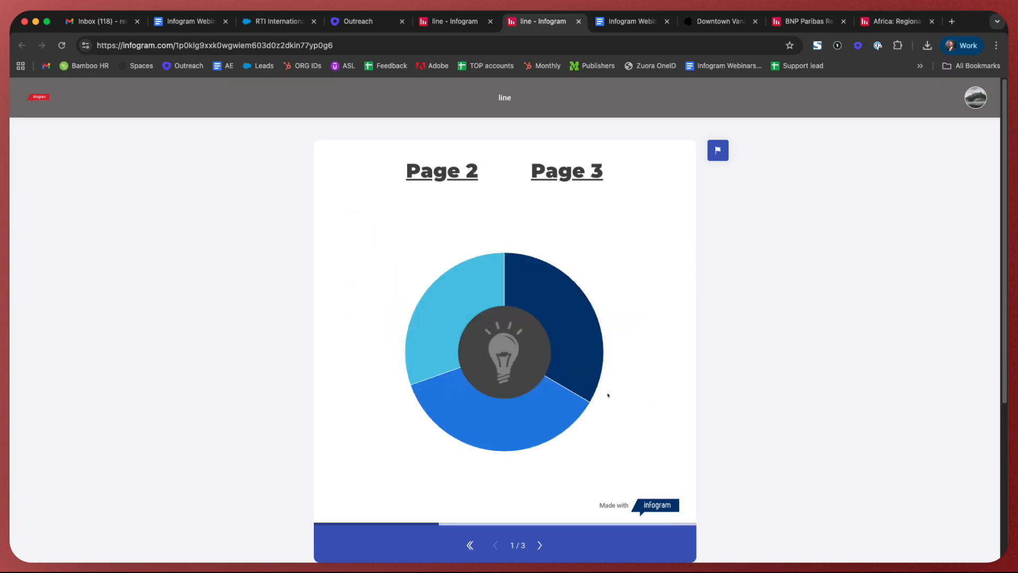
{"action": "mouse_move", "coordinate": [559, 316]}
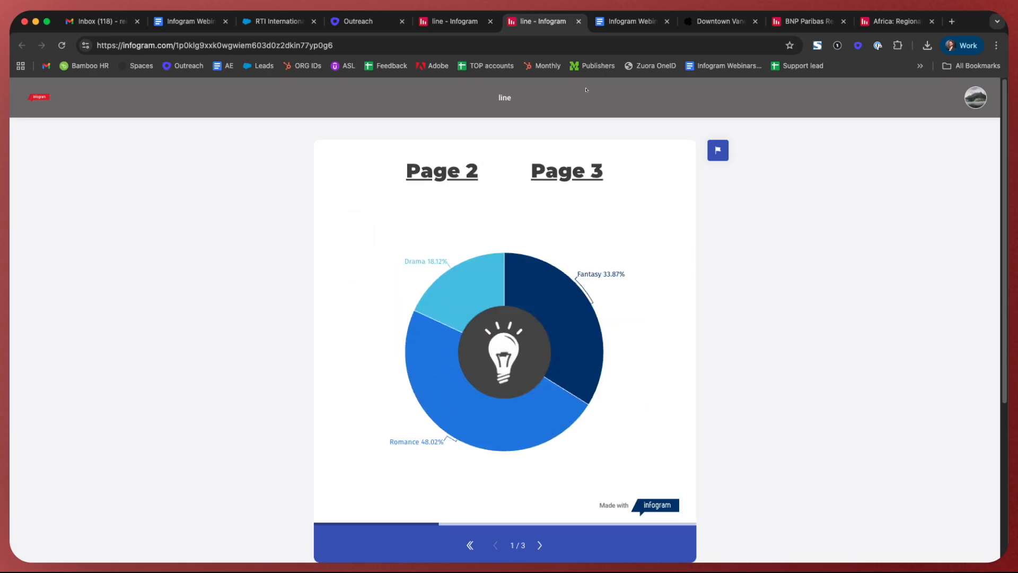
Look through the Downtown Vancouver, BNP Paribas and Africa private equity example projects, and return to the editor
{"action": "left_click", "coordinate": [718, 21]}
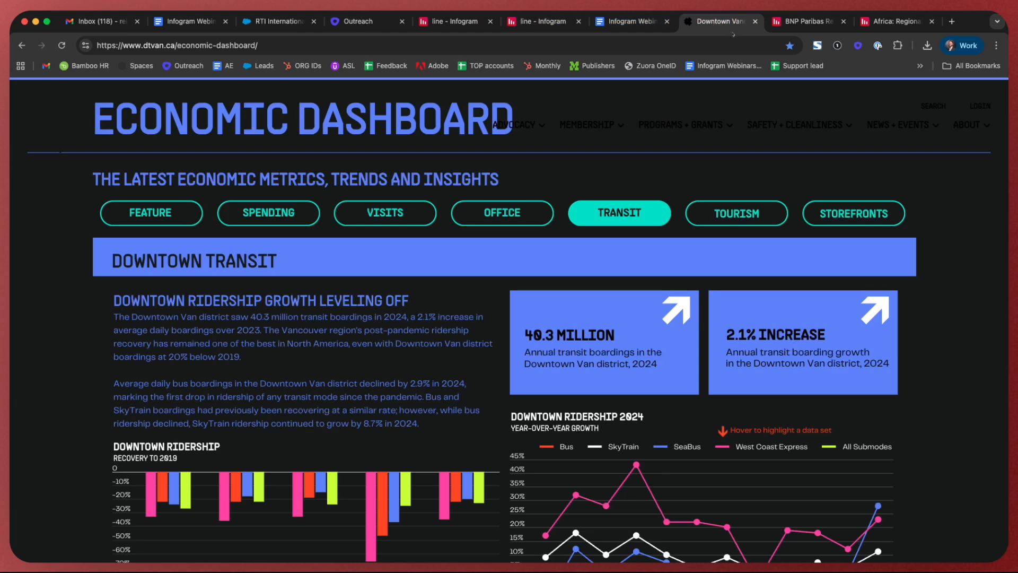
{"action": "left_click", "coordinate": [790, 22]}
{"action": "left_click", "coordinate": [891, 21]}
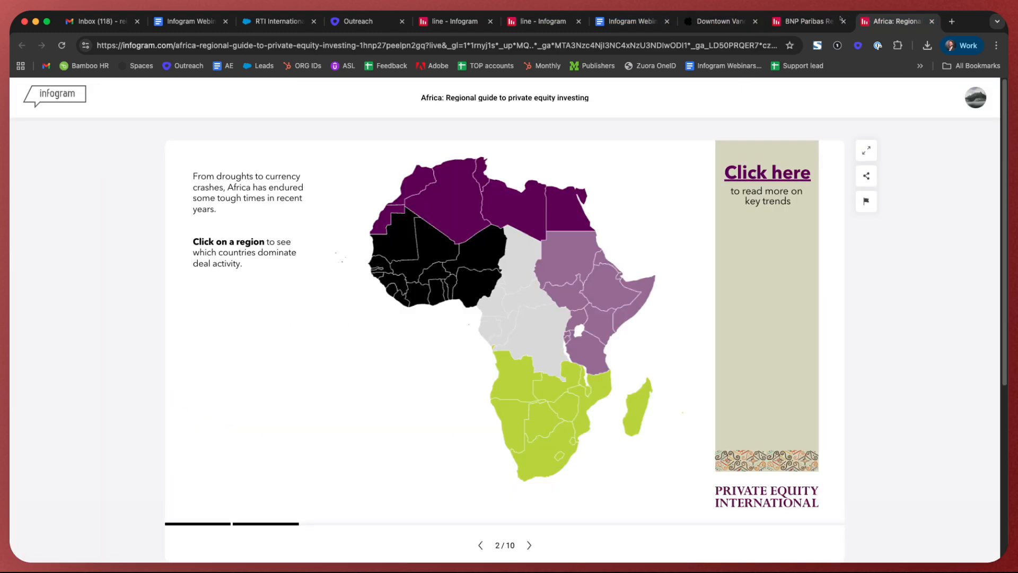
{"action": "left_click", "coordinate": [457, 23]}
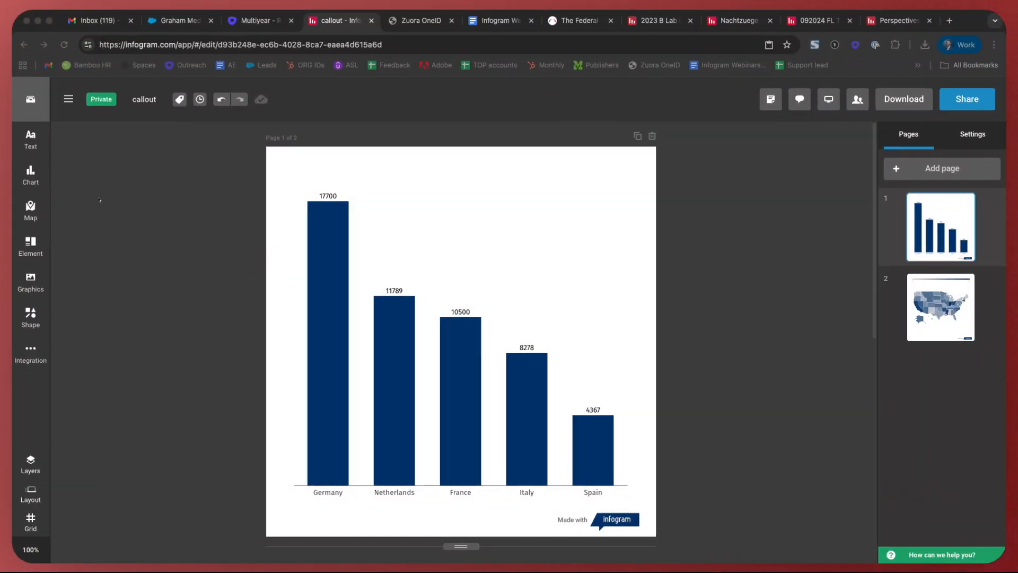
Paste the copied "27% more" note into the first empty Text column of California's row in the page 2 US map data
{"action": "left_click", "coordinate": [142, 209]}
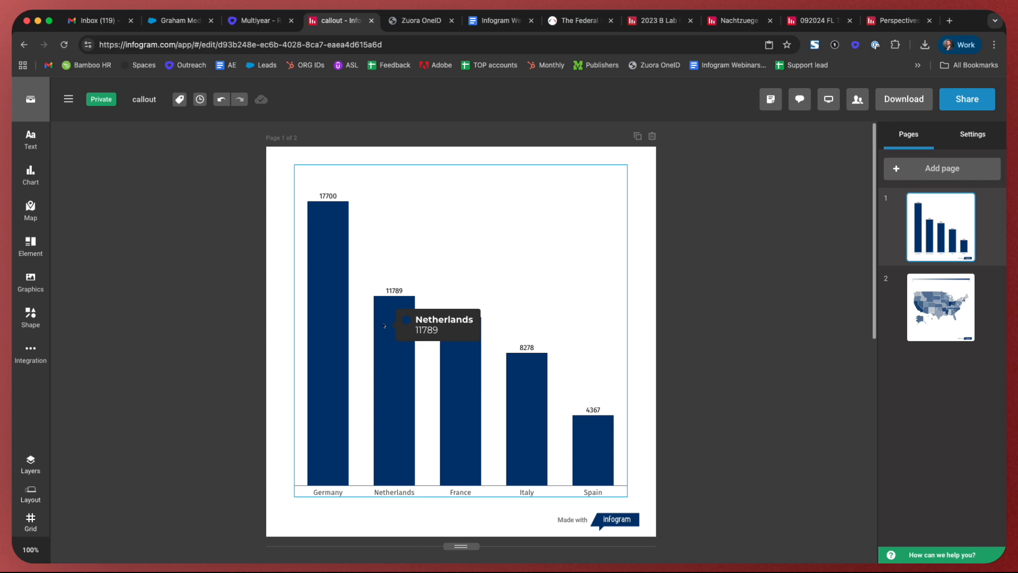
{"action": "scroll", "coordinate": [469, 318], "scroll_direction": "down", "scroll_amount": 8}
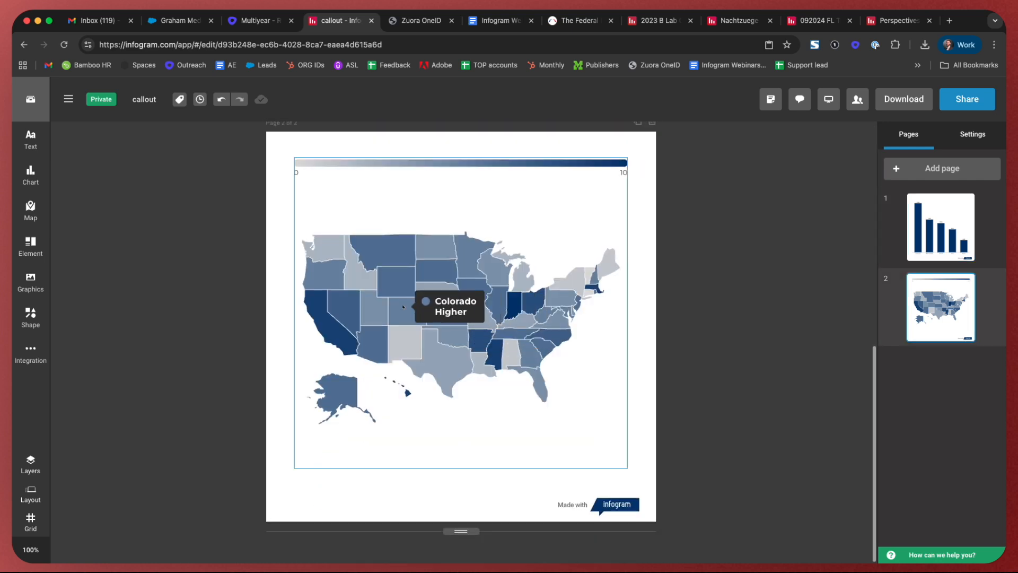
{"action": "scroll", "coordinate": [453, 315], "scroll_direction": "up", "scroll_amount": 7}
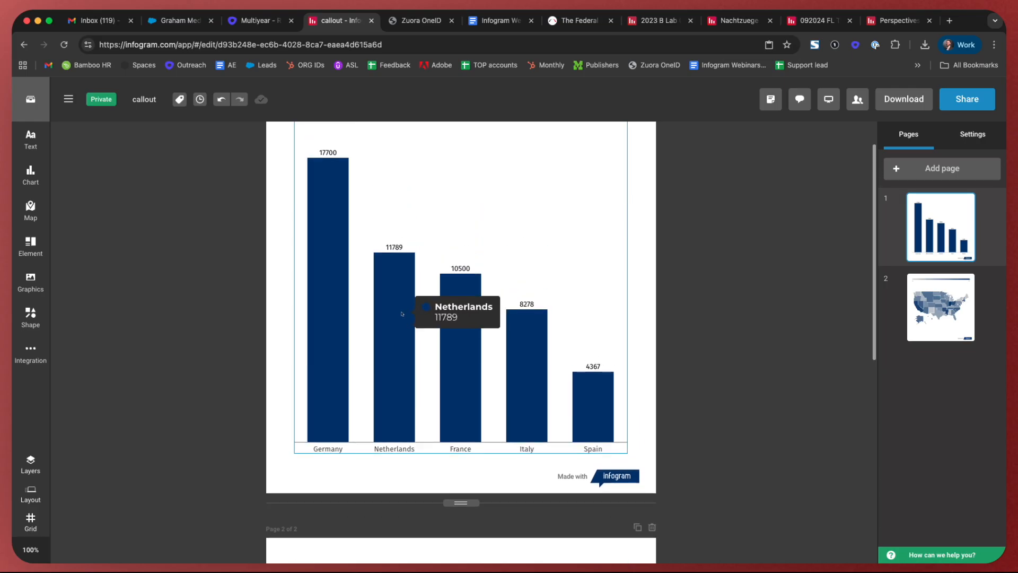
{"action": "scroll", "coordinate": [399, 315], "scroll_direction": "down", "scroll_amount": 7}
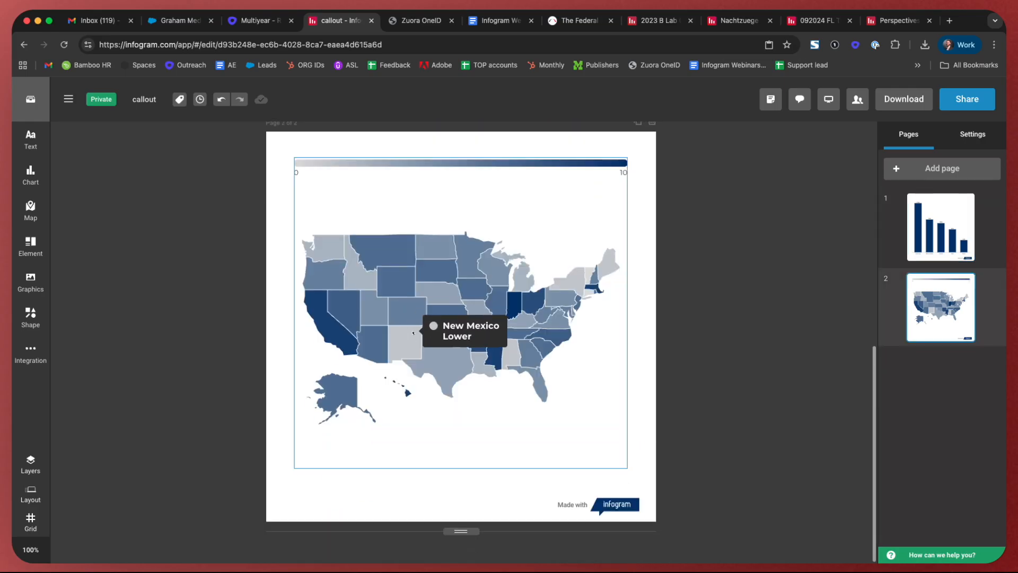
{"action": "left_click", "coordinate": [408, 318]}
{"action": "left_click", "coordinate": [388, 489]}
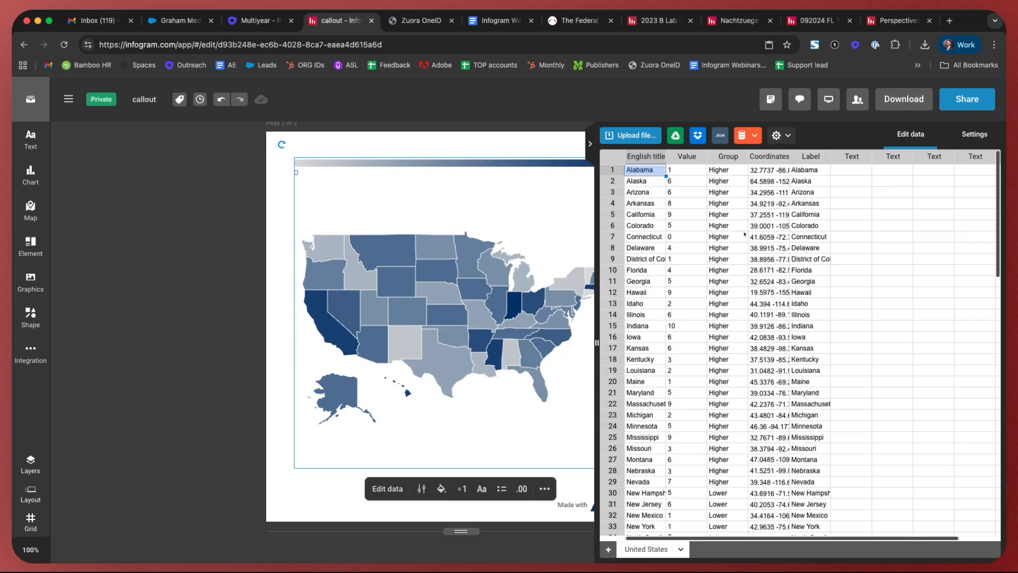
{"action": "left_click", "coordinate": [851, 216]}
{"action": "key", "text": "super+v"}
{"action": "left_click", "coordinate": [852, 249]}
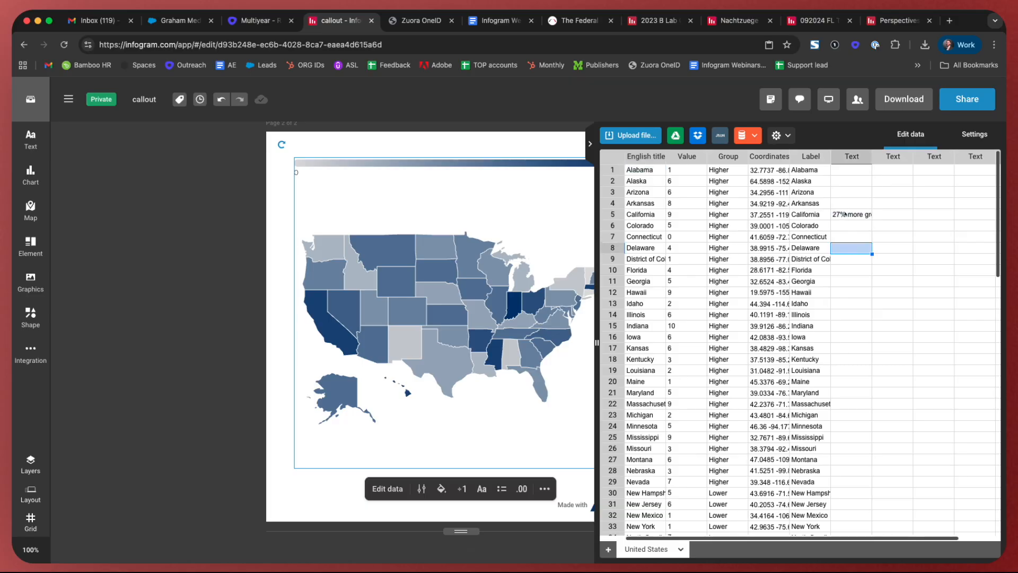
{"action": "left_click", "coordinate": [855, 191]}
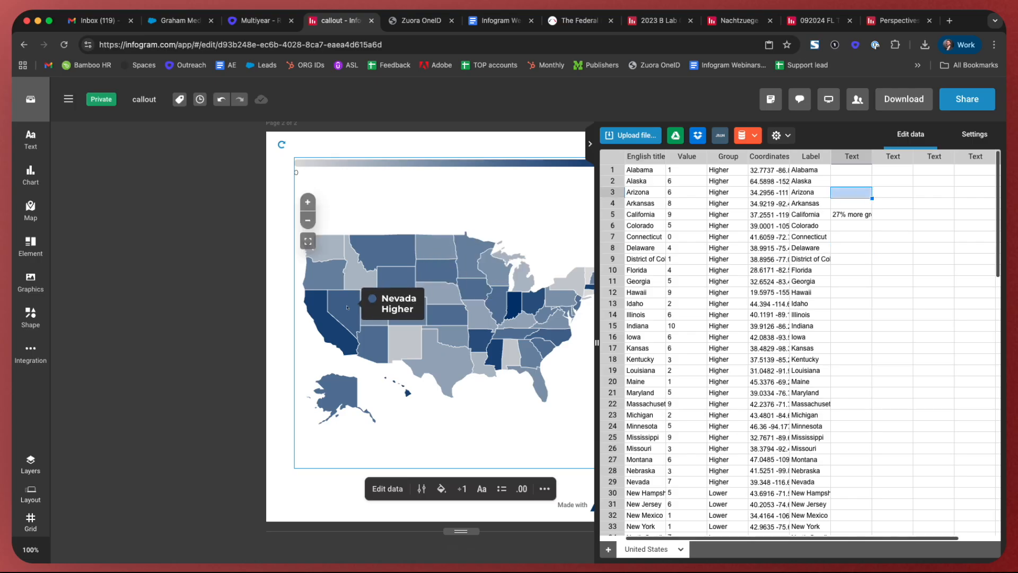
{"action": "left_click", "coordinate": [252, 304]}
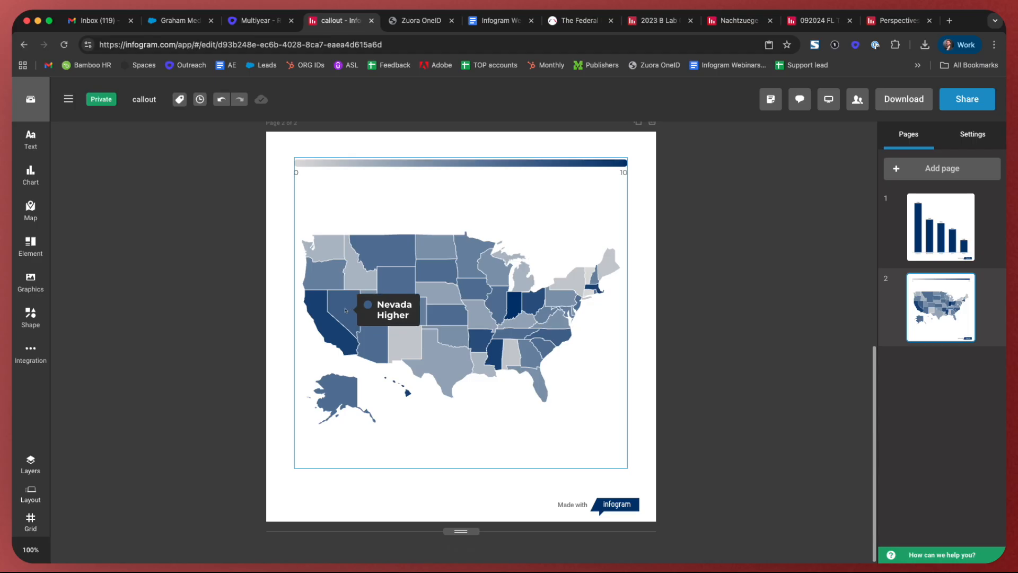
Apply the List preset to the page 1 column chart's tooltip content and check the tooltip on the bars
{"action": "scroll", "coordinate": [448, 282], "scroll_direction": "up", "scroll_amount": 6}
{"action": "left_click", "coordinate": [448, 282]}
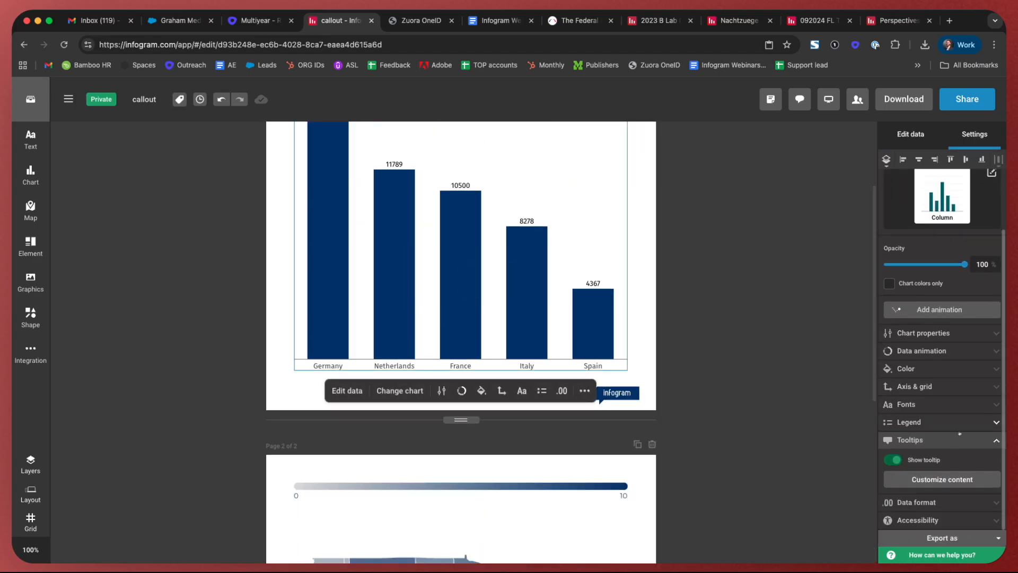
{"action": "left_click", "coordinate": [943, 479]}
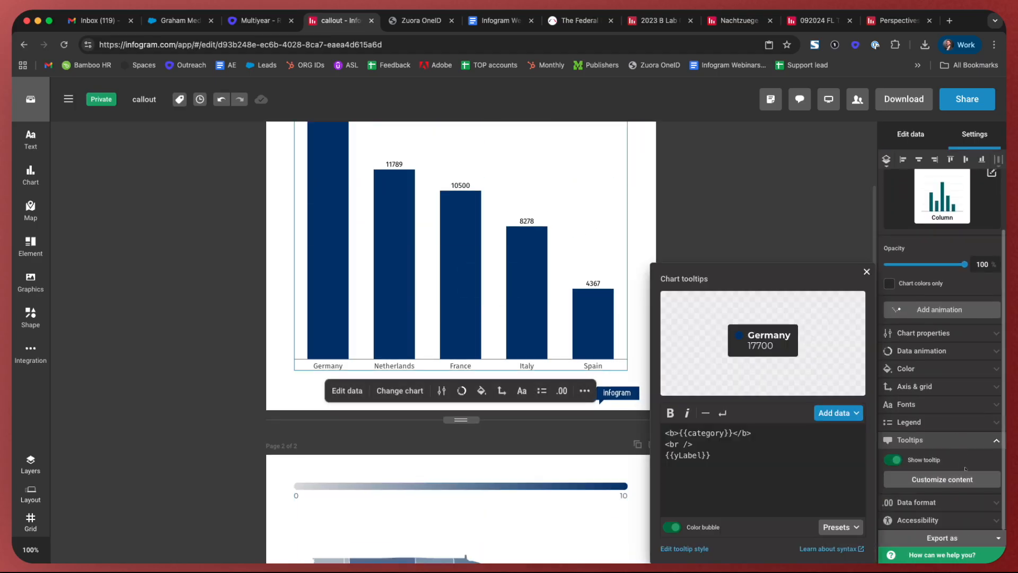
{"action": "left_click", "coordinate": [848, 528]}
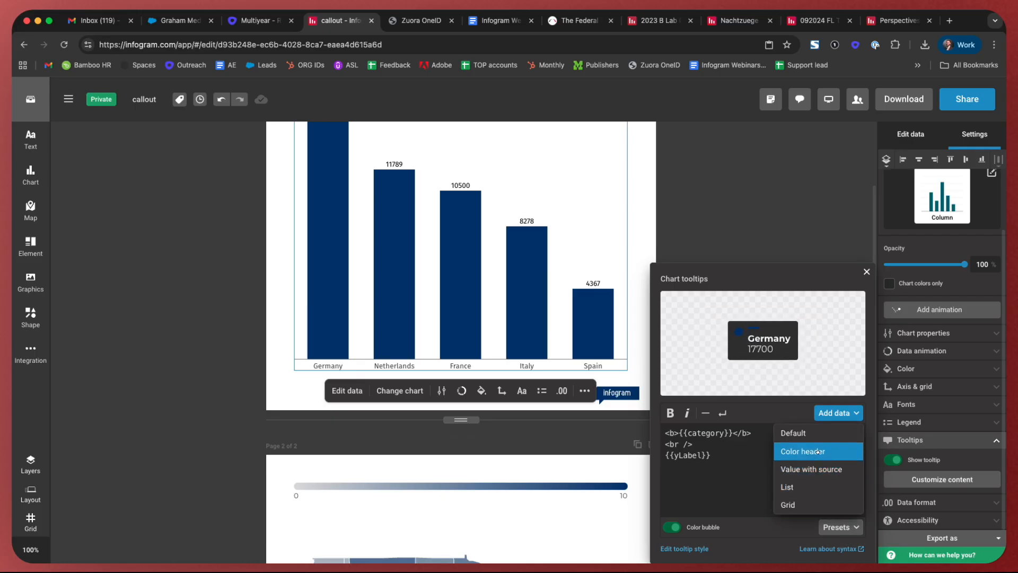
{"action": "left_click", "coordinate": [820, 487]}
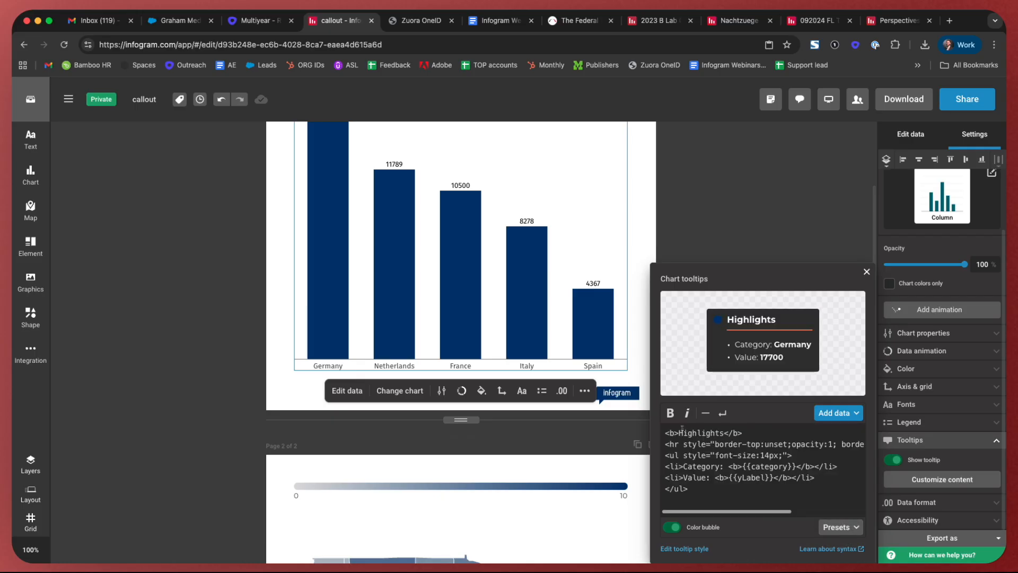
{"action": "left_click", "coordinate": [736, 478]}
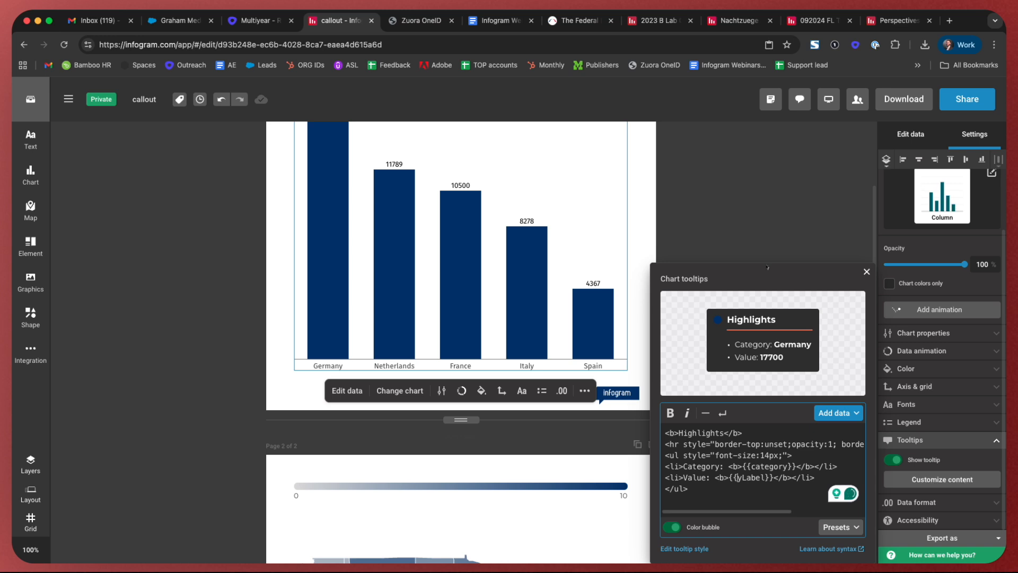
{"action": "left_click", "coordinate": [725, 252]}
{"action": "scroll", "coordinate": [724, 252], "scroll_direction": "up", "scroll_amount": 2}
{"action": "mouse_move", "coordinate": [576, 387]}
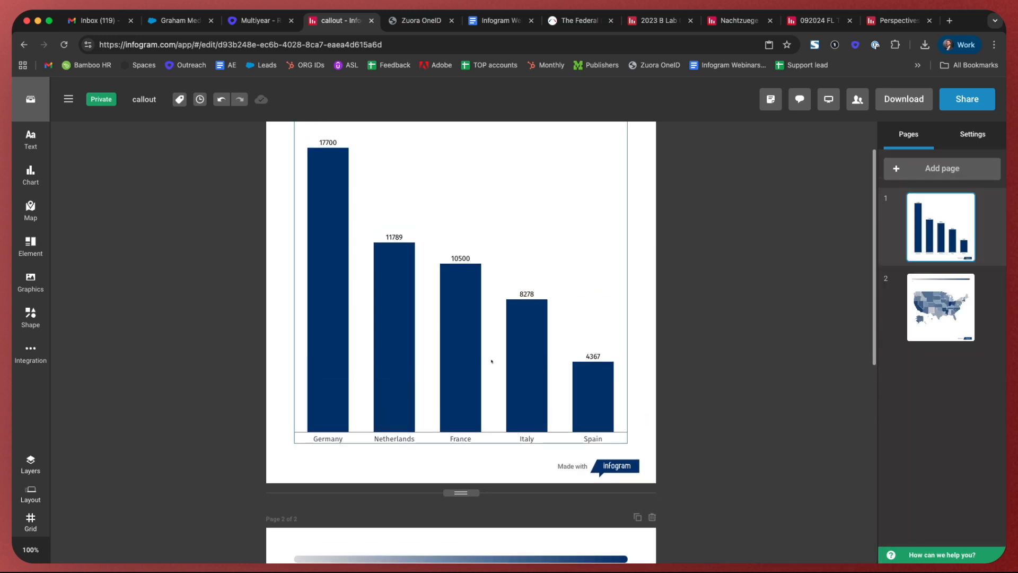
{"action": "mouse_move", "coordinate": [350, 290]}
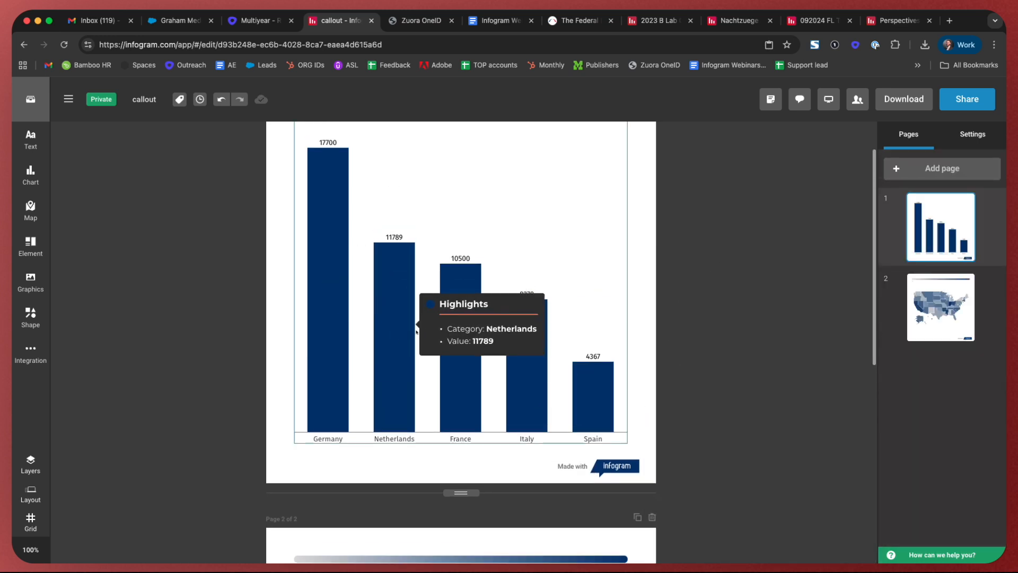
{"action": "scroll", "coordinate": [457, 352], "scroll_direction": "up", "scroll_amount": 1}
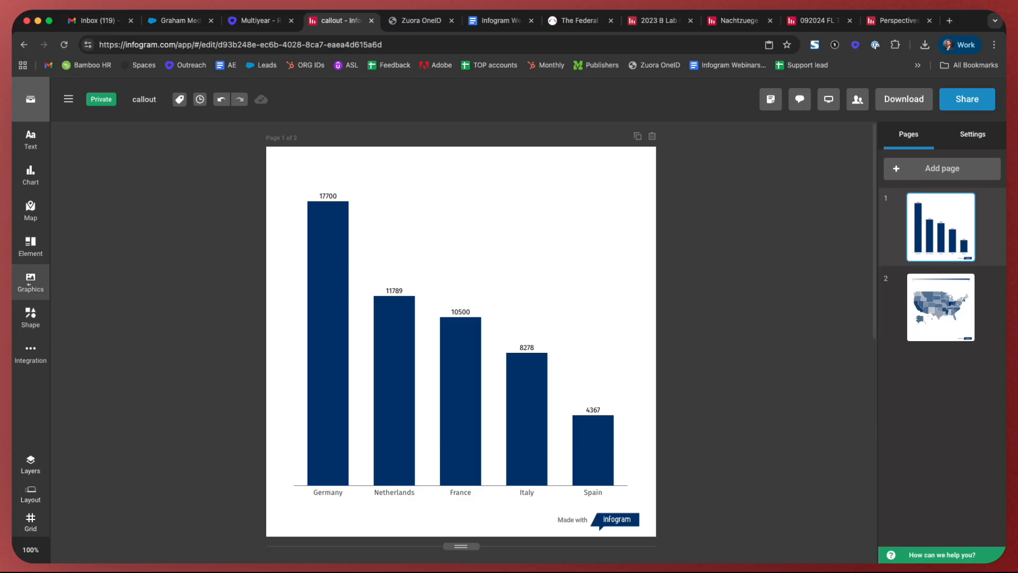
Add a Pointer shape above the France column and enlarge it to about 49 by 78 px
{"action": "left_click", "coordinate": [30, 282]}
{"action": "left_click", "coordinate": [35, 289]}
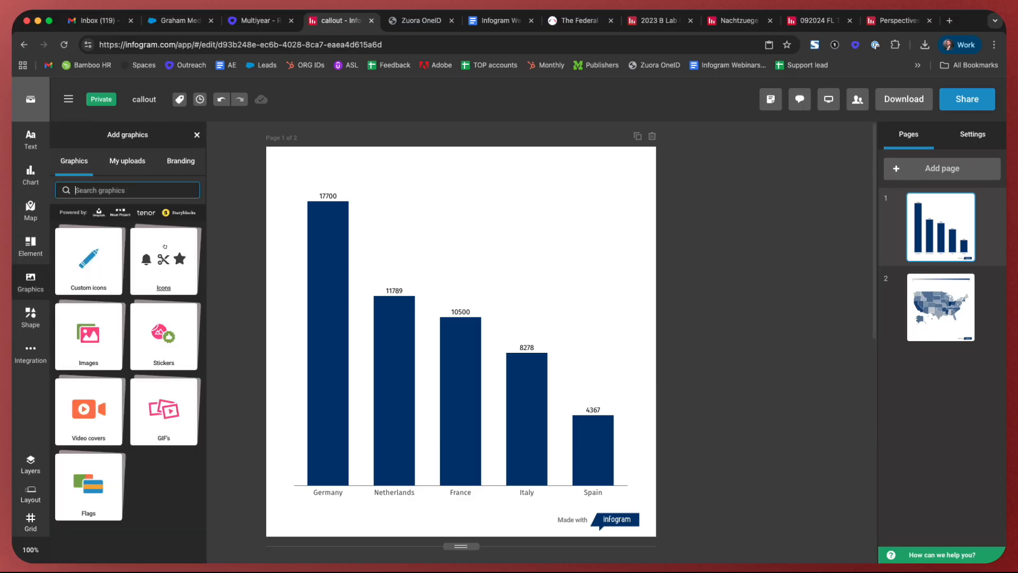
{"action": "left_click", "coordinate": [31, 317]}
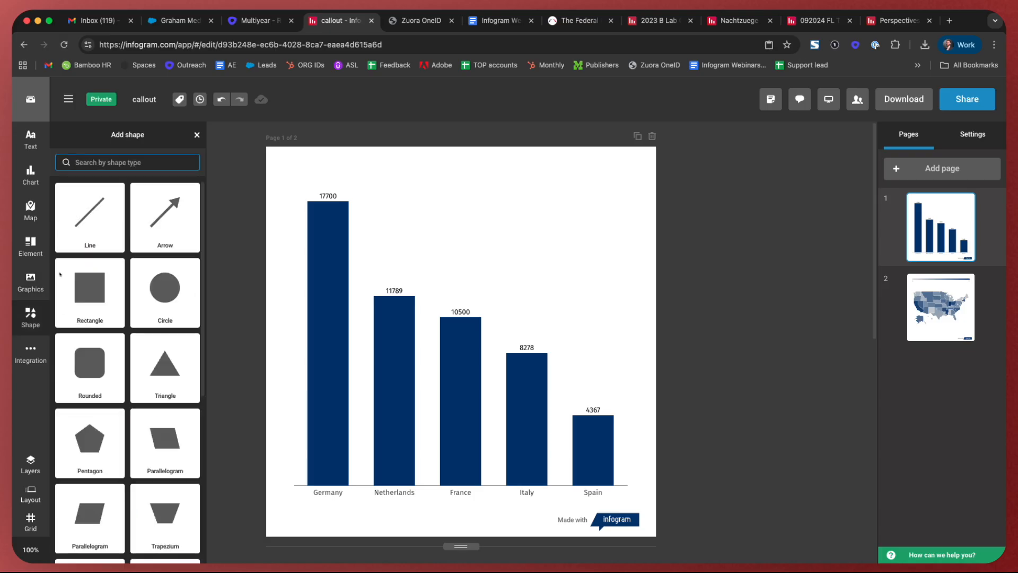
{"action": "scroll", "coordinate": [164, 371], "scroll_direction": "down", "scroll_amount": 5}
{"action": "left_click_drag", "start_coordinate": [166, 501], "coordinate": [469, 265]}
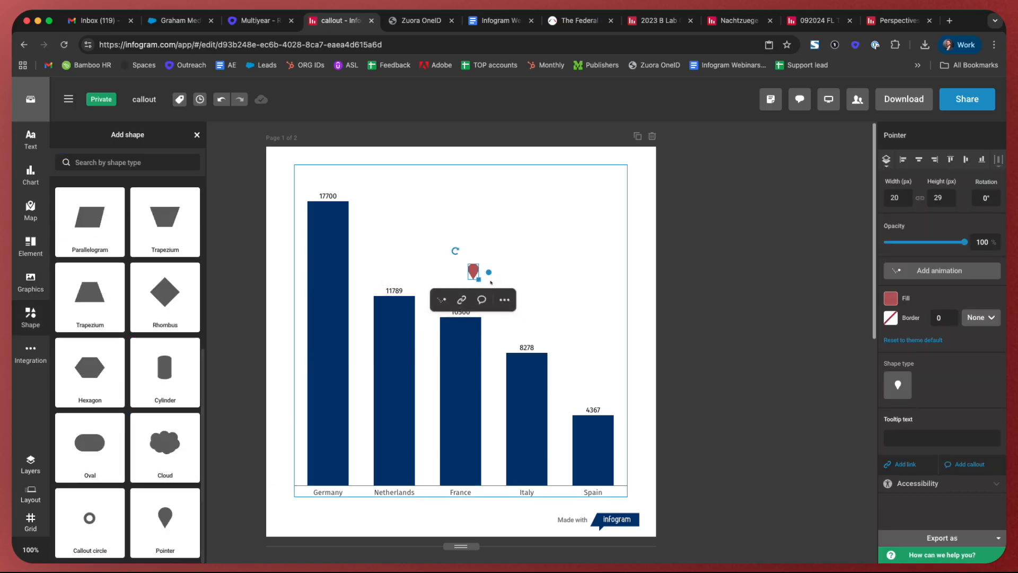
{"action": "left_click_drag", "start_coordinate": [496, 302], "coordinate": [466, 286]}
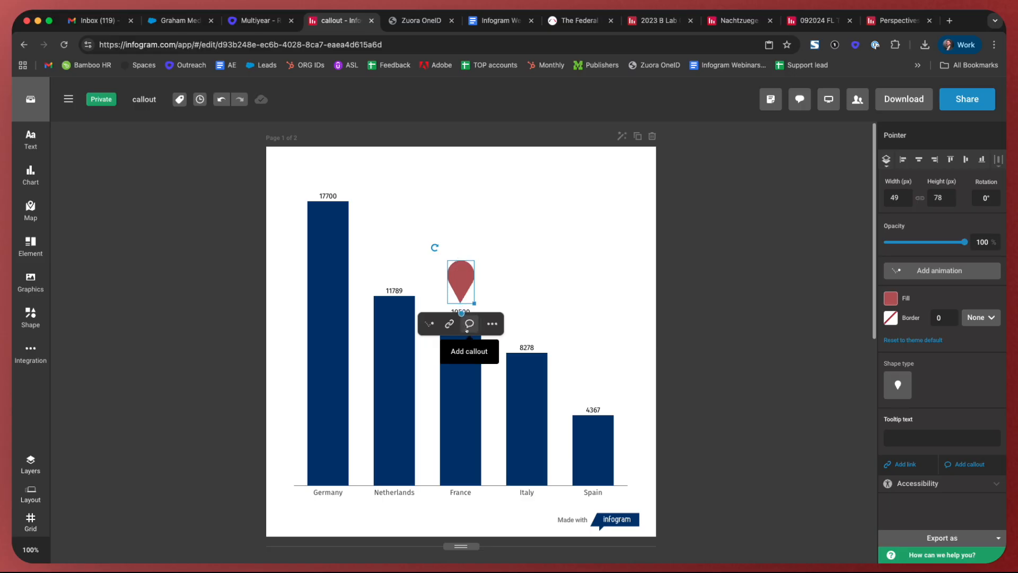
Add a callout to the pointer reading "Hello everyone", a blank line, and "France had 43% growth 2020-2025"
{"action": "left_click", "coordinate": [968, 464]}
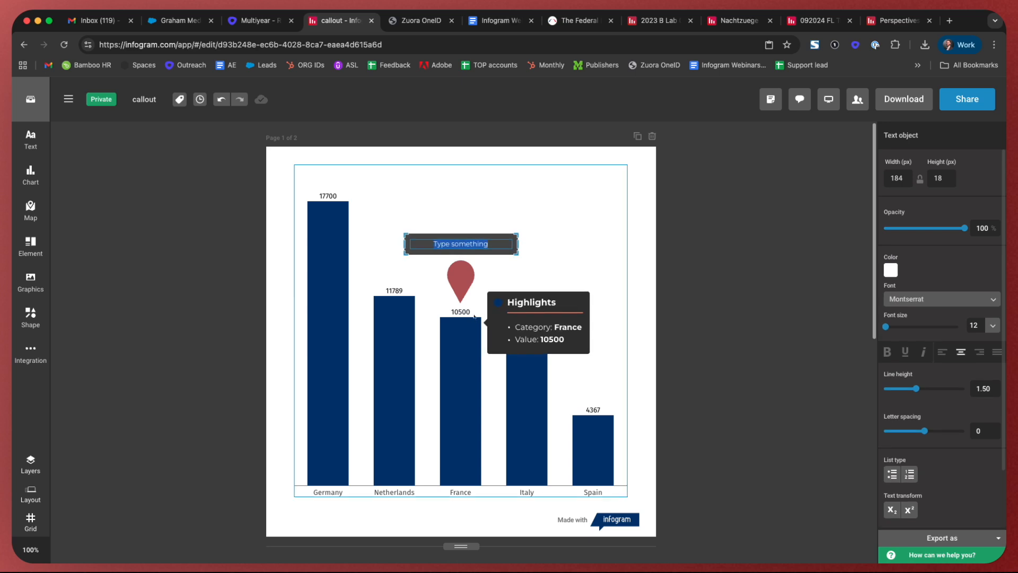
{"action": "type", "text": "Hello everyone"}
{"action": "key", "text": "Return"}
{"action": "key", "text": "Return"}
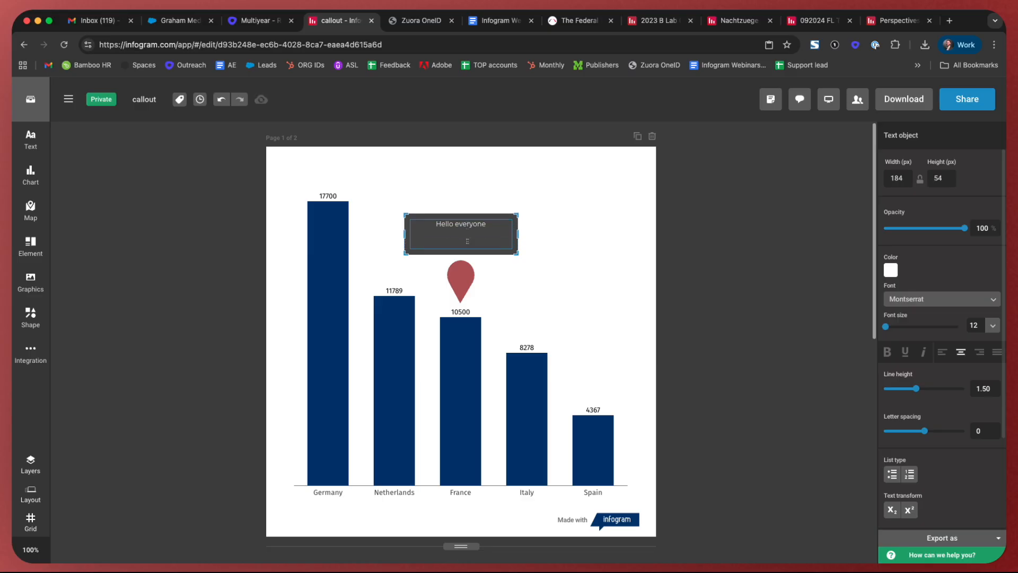
{"action": "type", "text": "France had 43% growth 2020-2025"}
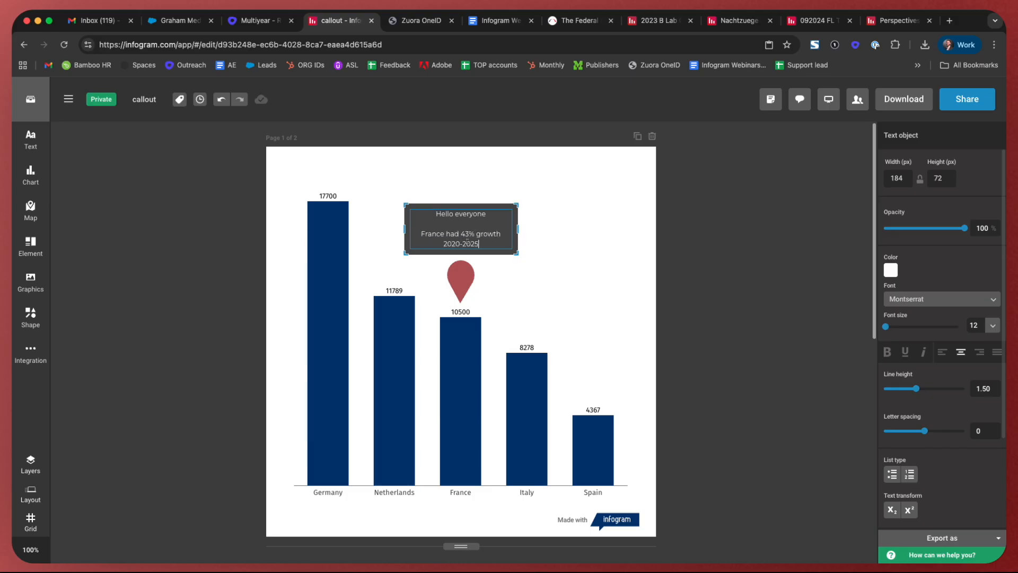
Format the callout's "Hello everyone" line as bold, size 20, in the purple theme color (A483DD)
{"action": "left_click_drag", "start_coordinate": [486, 214], "coordinate": [433, 214]}
{"action": "left_click", "coordinate": [887, 352]}
{"action": "left_click", "coordinate": [998, 327]}
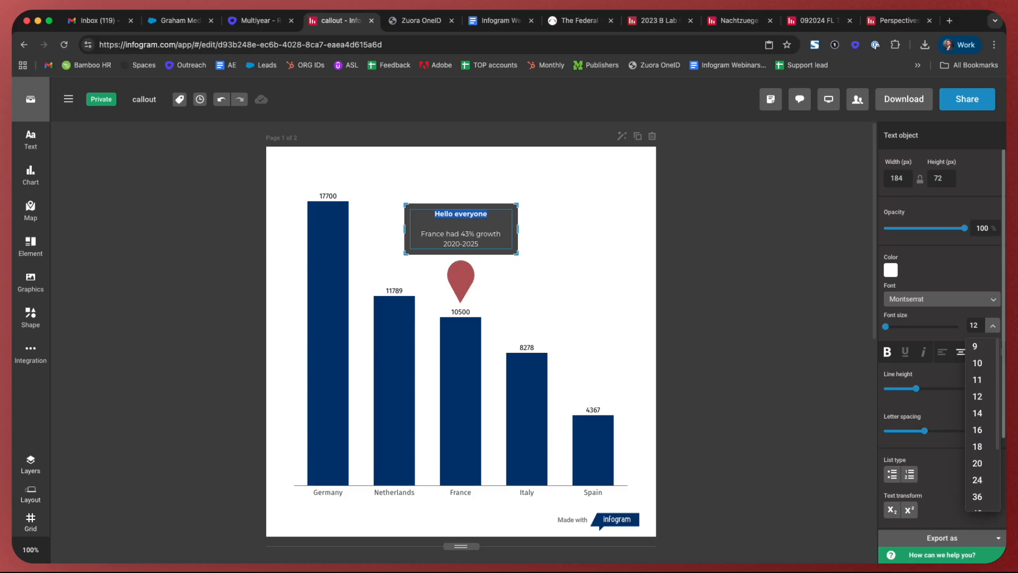
{"action": "left_click", "coordinate": [978, 463]}
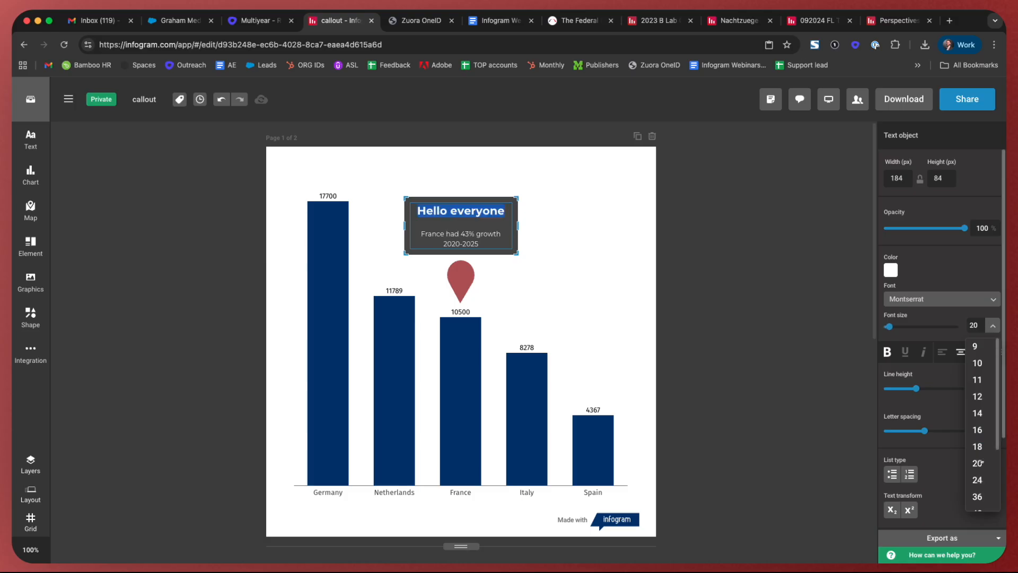
{"action": "left_click", "coordinate": [892, 270]}
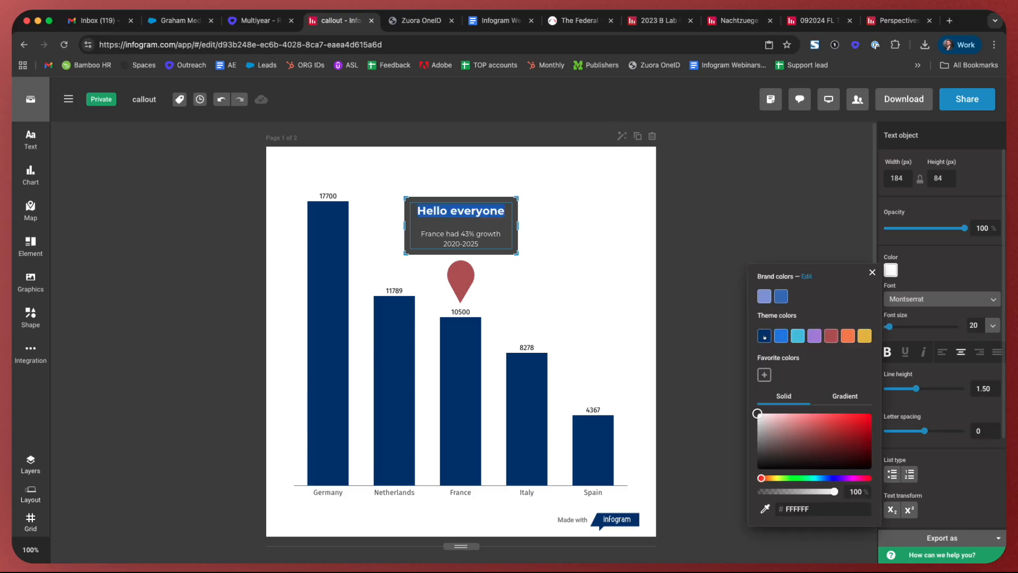
{"action": "left_click", "coordinate": [814, 335]}
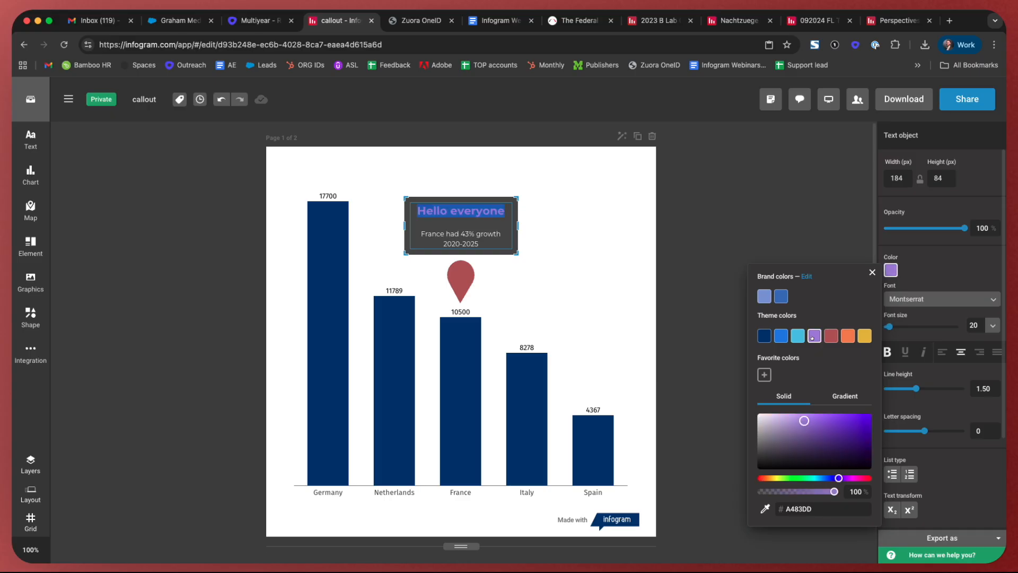
{"action": "left_click", "coordinate": [832, 256]}
Check the France pointer's callout in the publishing preview and return to the editor
{"action": "mouse_move", "coordinate": [461, 275]}
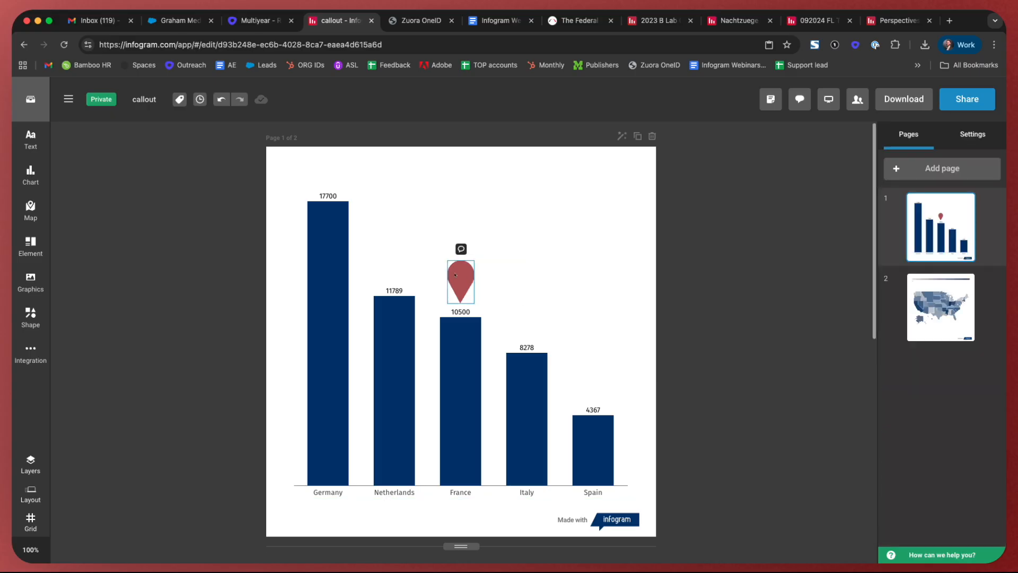
{"action": "left_click", "coordinate": [967, 100]}
{"action": "mouse_move", "coordinate": [342, 245]}
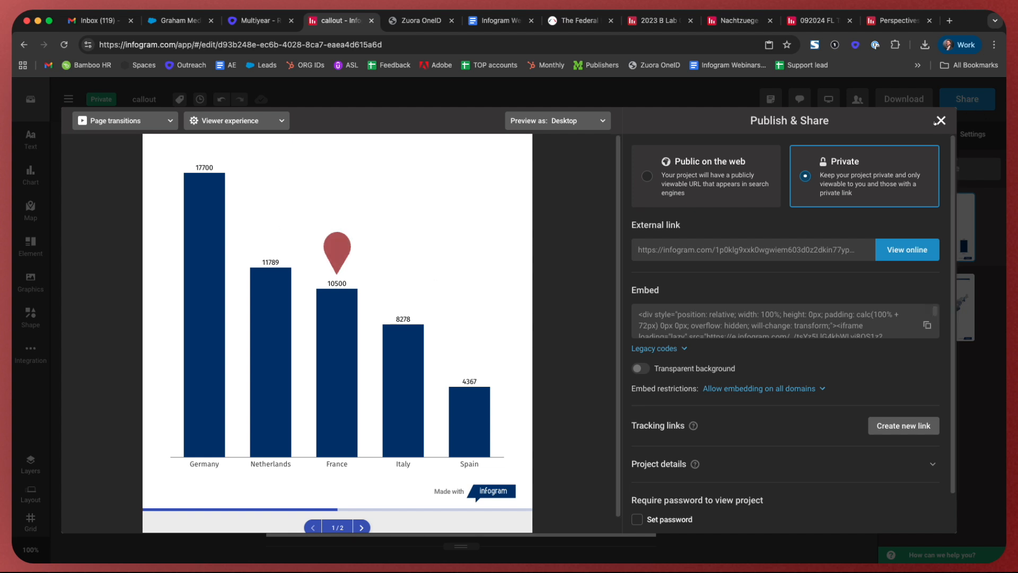
{"action": "key", "text": "Escape"}
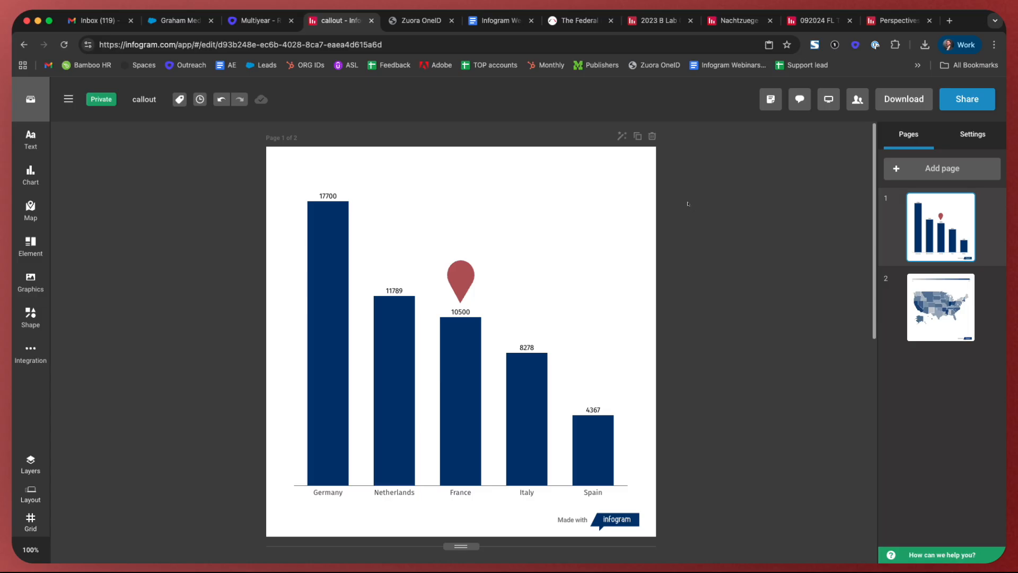
Set the pointer callout's background to the yellow theme color (E3B935)
{"action": "left_click", "coordinate": [466, 280]}
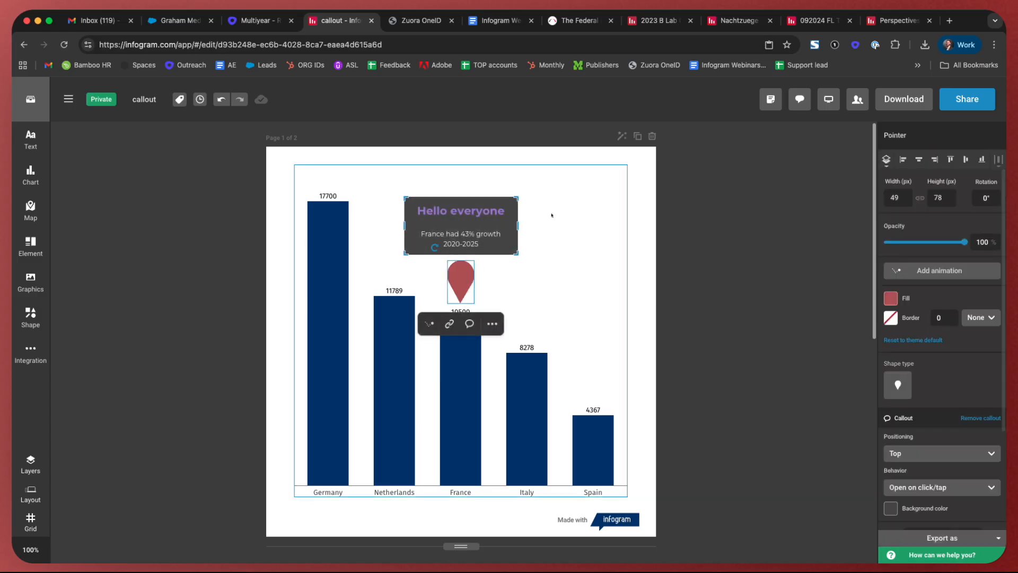
{"action": "scroll", "coordinate": [953, 307], "scroll_direction": "down", "scroll_amount": 3}
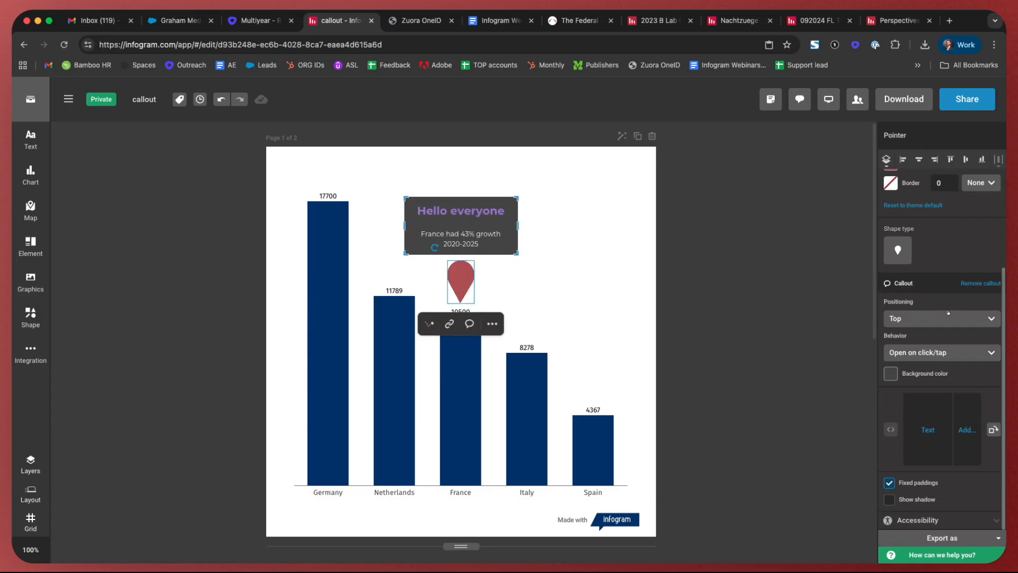
{"action": "left_click", "coordinate": [936, 353]}
{"action": "left_click", "coordinate": [936, 354]}
{"action": "left_click", "coordinate": [891, 374]}
{"action": "left_click", "coordinate": [864, 395]}
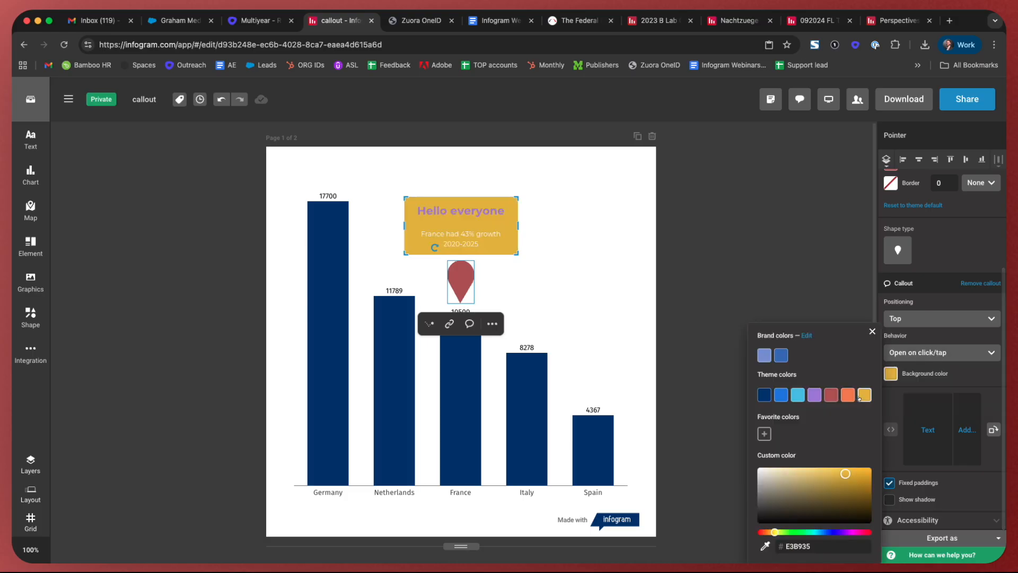
Add the stadium photo to the callout and stack it above the text
{"action": "left_click", "coordinate": [966, 430]}
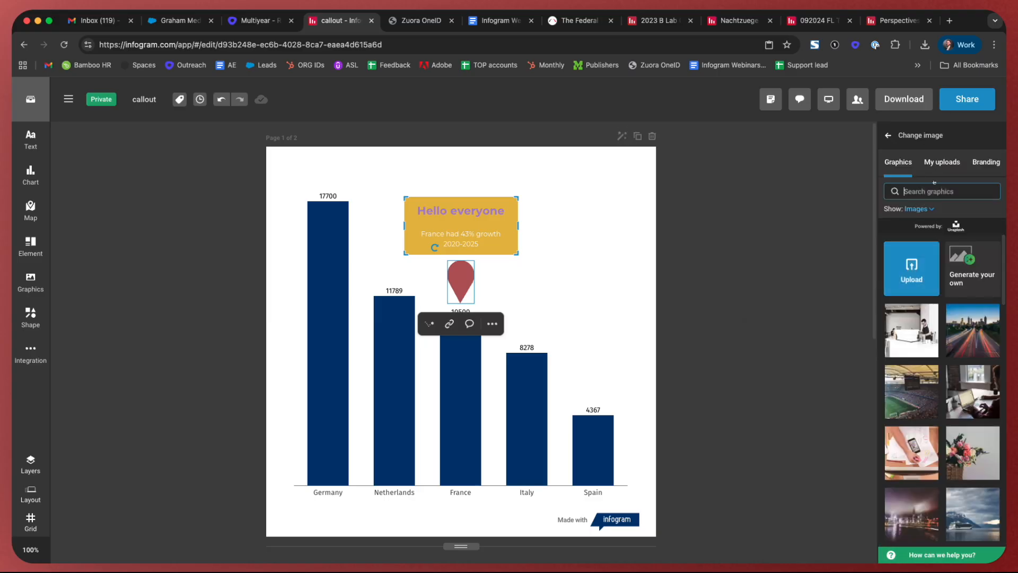
{"action": "left_click", "coordinate": [915, 389]}
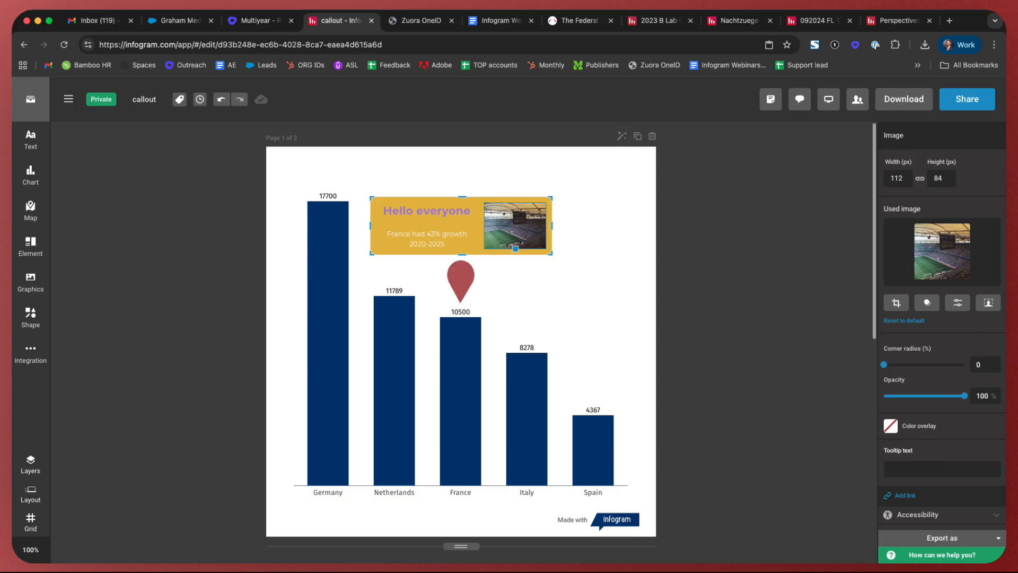
{"action": "left_click", "coordinate": [529, 253]}
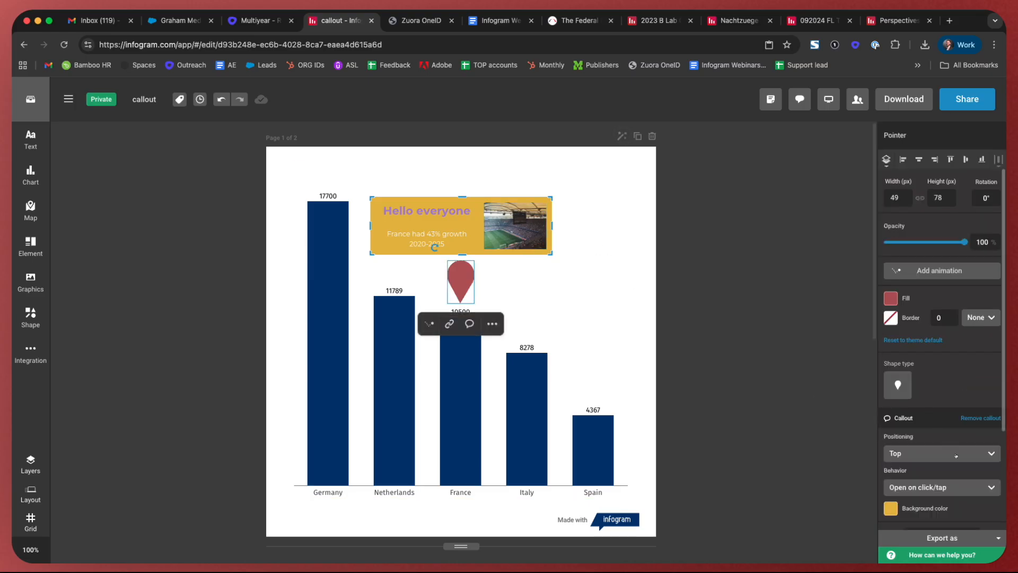
{"action": "scroll", "coordinate": [956, 455], "scroll_direction": "down", "scroll_amount": 3}
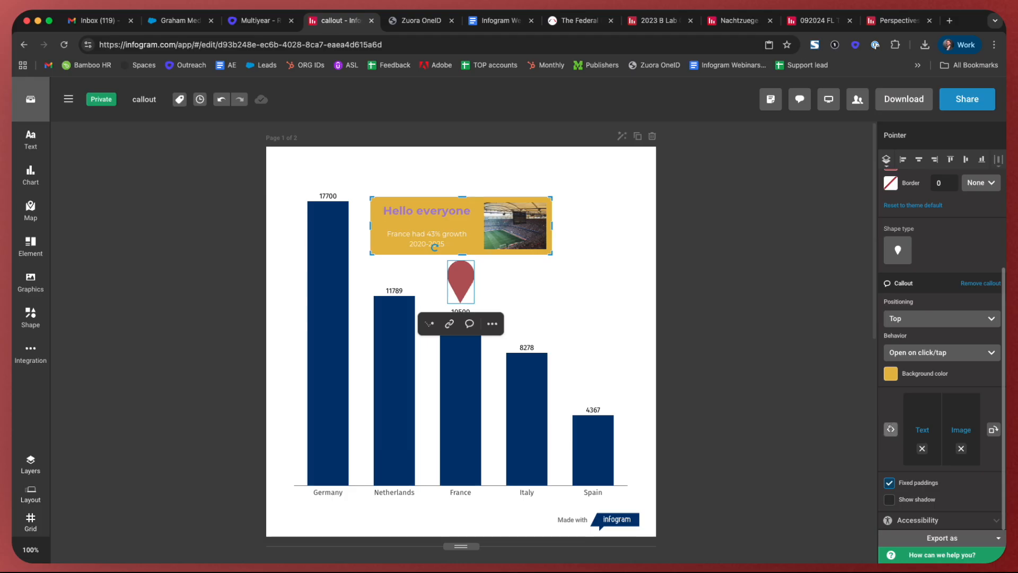
{"action": "left_click", "coordinate": [891, 429]}
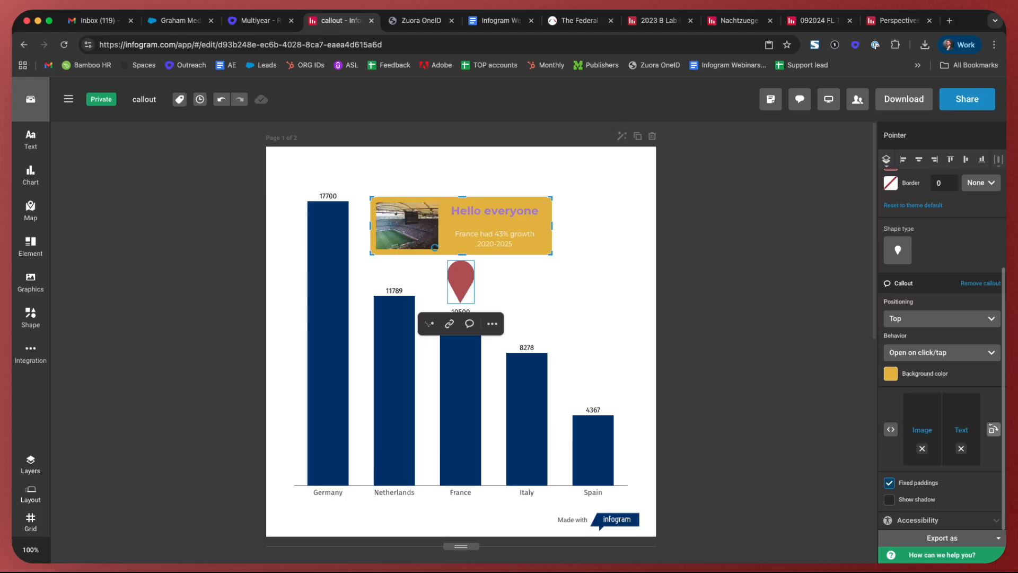
{"action": "left_click", "coordinate": [993, 429]}
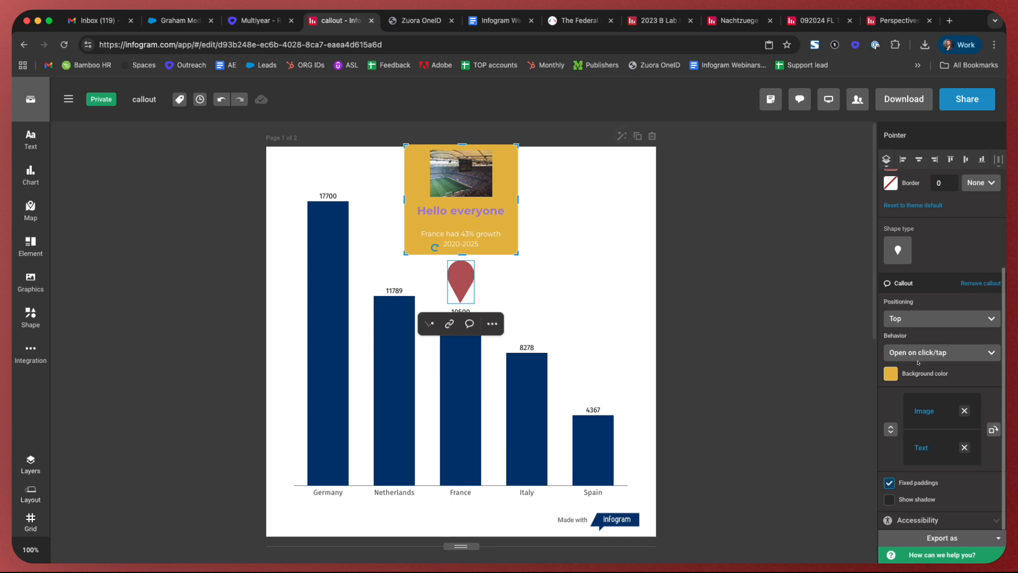
Set the callout's background to the navy theme color and slightly enlarge its stadium photo
{"action": "left_click", "coordinate": [886, 374]}
{"action": "left_click", "coordinate": [764, 394]}
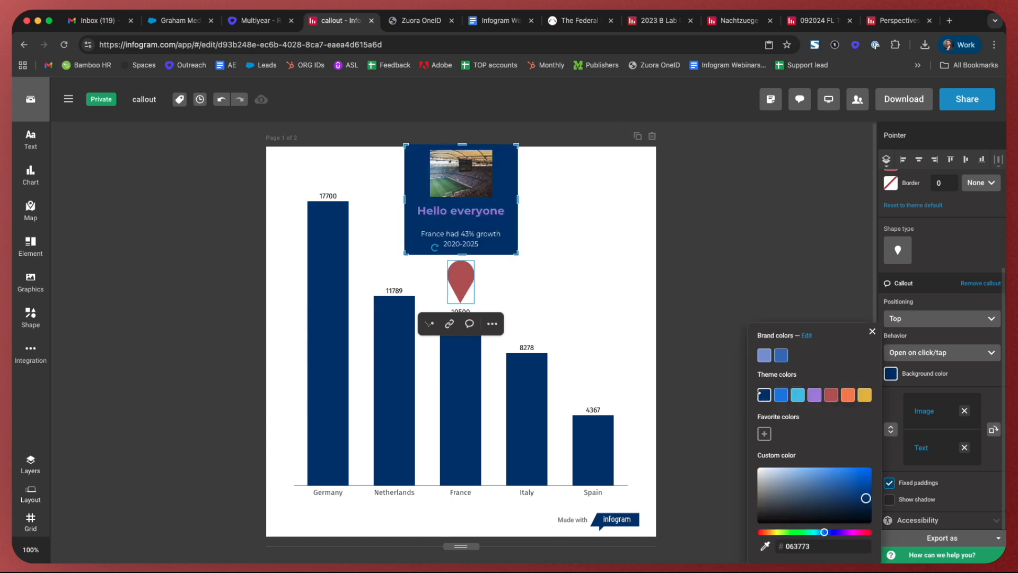
{"action": "left_click", "coordinate": [492, 192]}
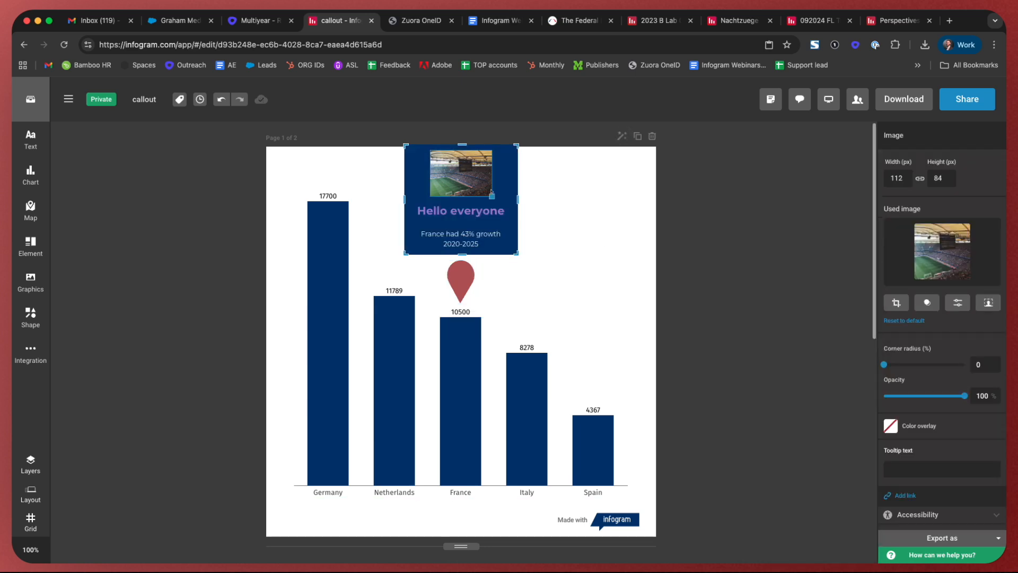
{"action": "left_click", "coordinate": [540, 217]}
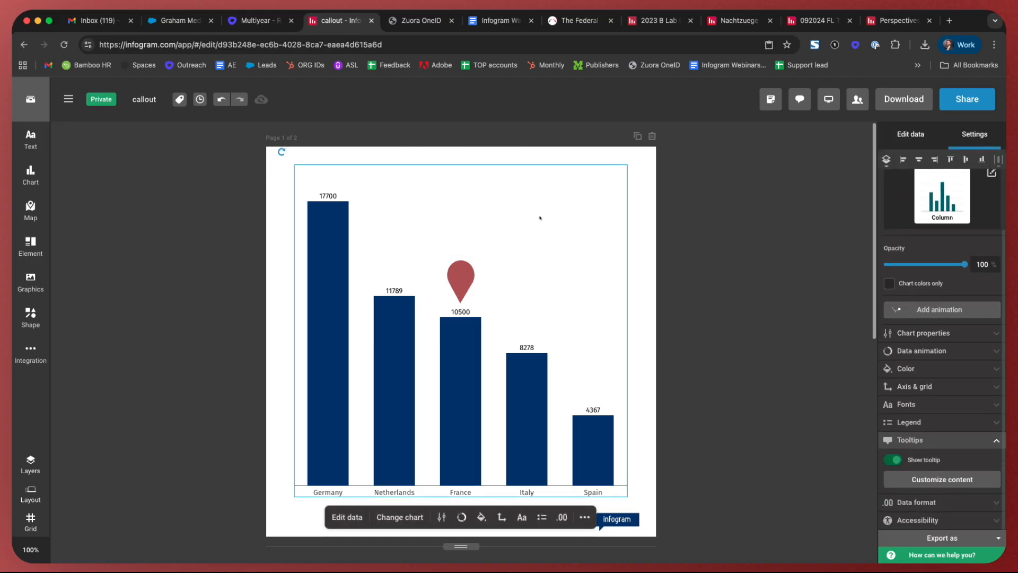
Link the callout's "Hello everyone" heading to the URL google.com
{"action": "left_click", "coordinate": [460, 277]}
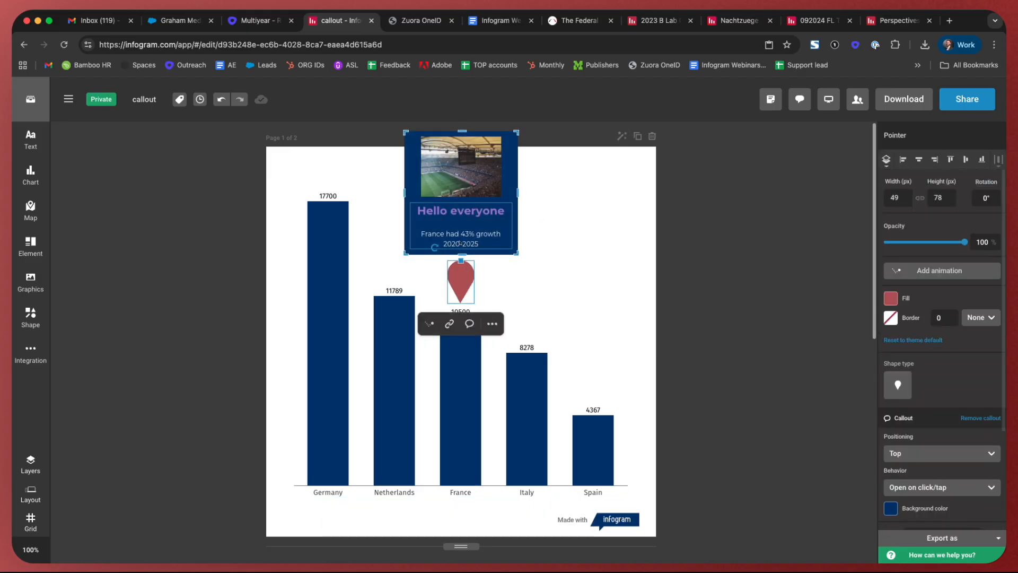
{"action": "left_click", "coordinate": [466, 213]}
{"action": "left_click_drag", "start_coordinate": [505, 210], "coordinate": [423, 212]}
{"action": "scroll", "coordinate": [948, 403], "scroll_direction": "down", "scroll_amount": 3}
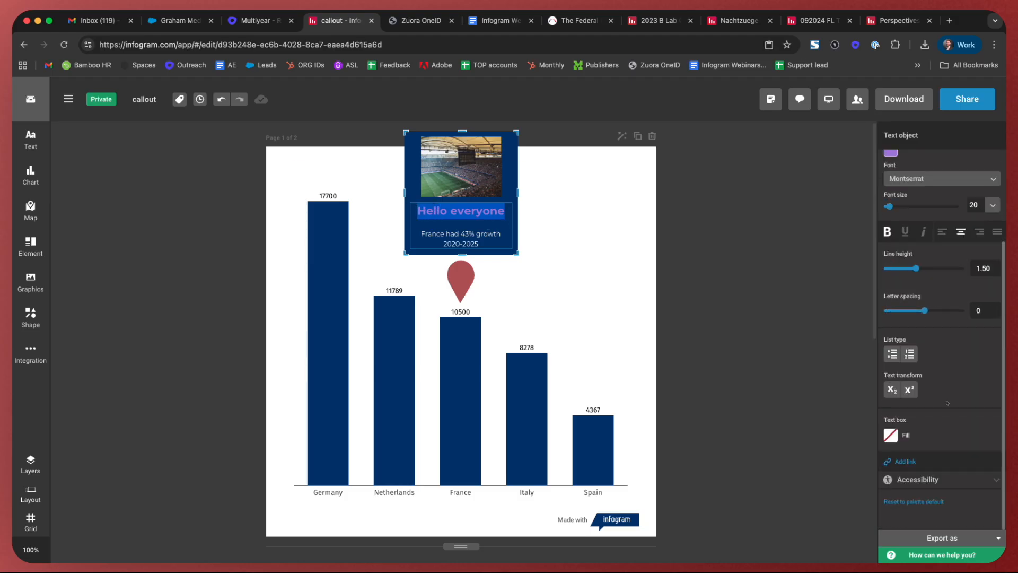
{"action": "left_click", "coordinate": [906, 462]}
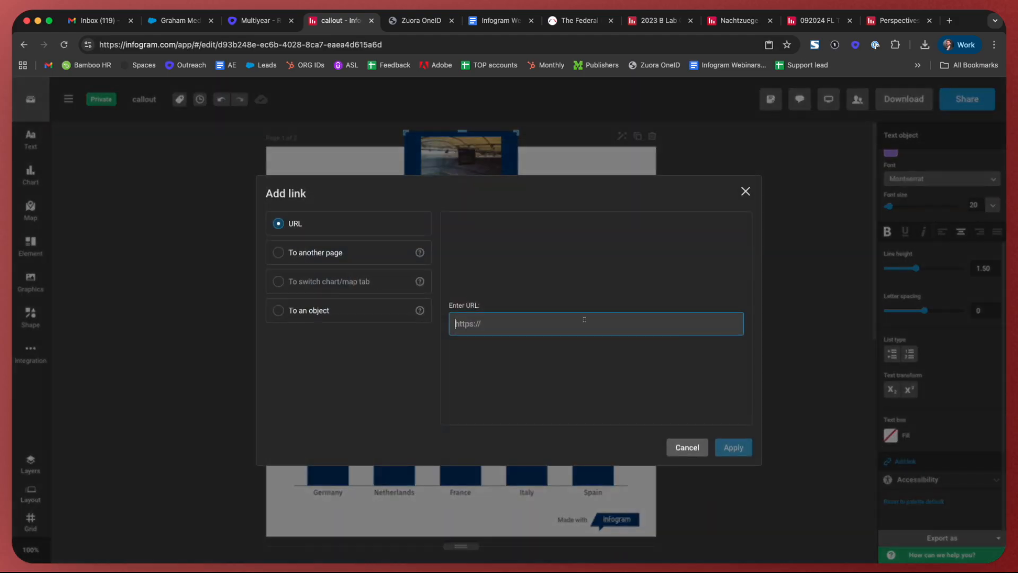
{"action": "type", "text": "google.com"}
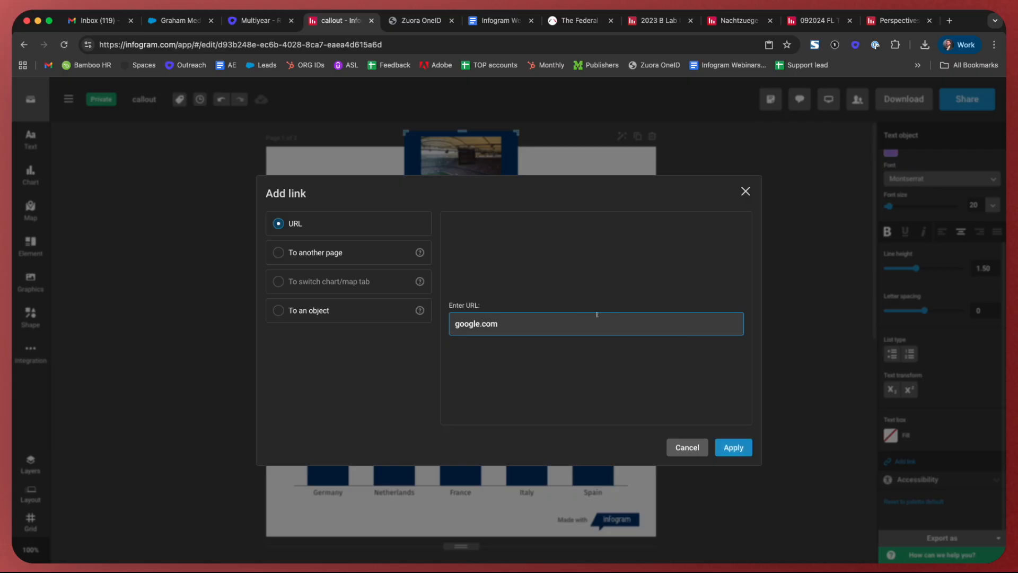
{"action": "left_click", "coordinate": [736, 447]}
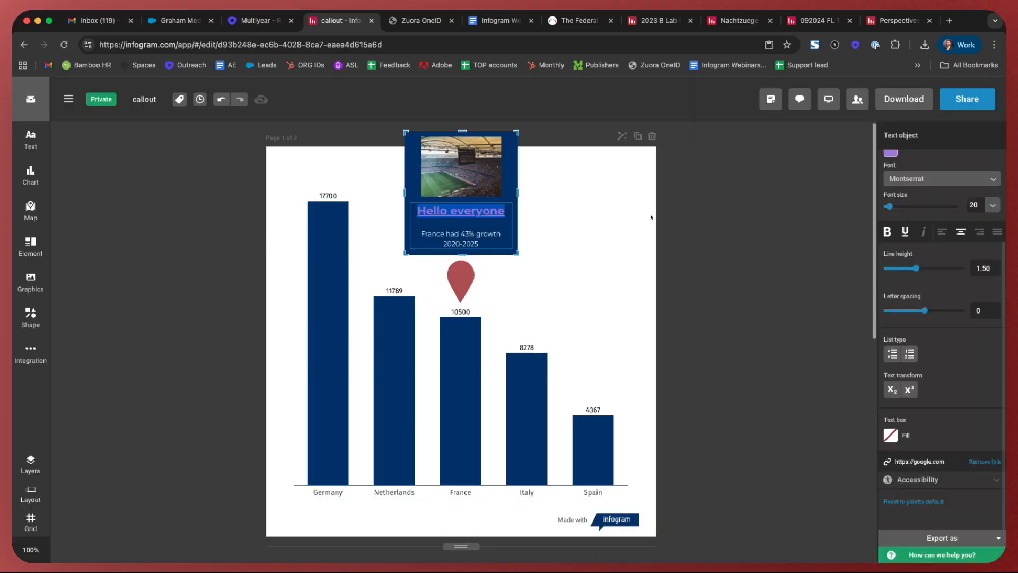
{"action": "left_click", "coordinate": [855, 146]}
Test the callout's "Hello everyone" link in the publishing preview and return to the editor
{"action": "left_click", "coordinate": [967, 99]}
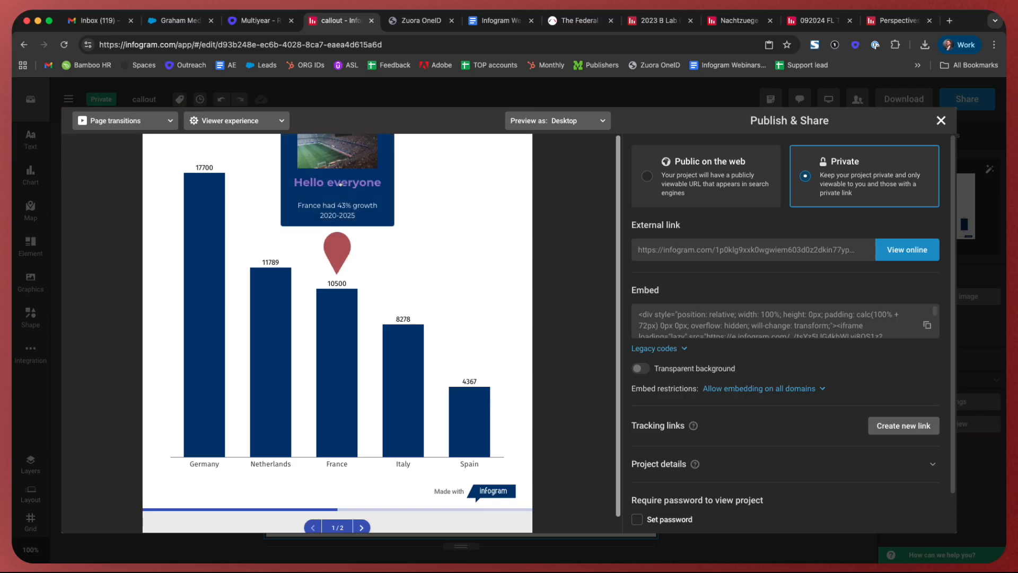
{"action": "left_click", "coordinate": [341, 184]}
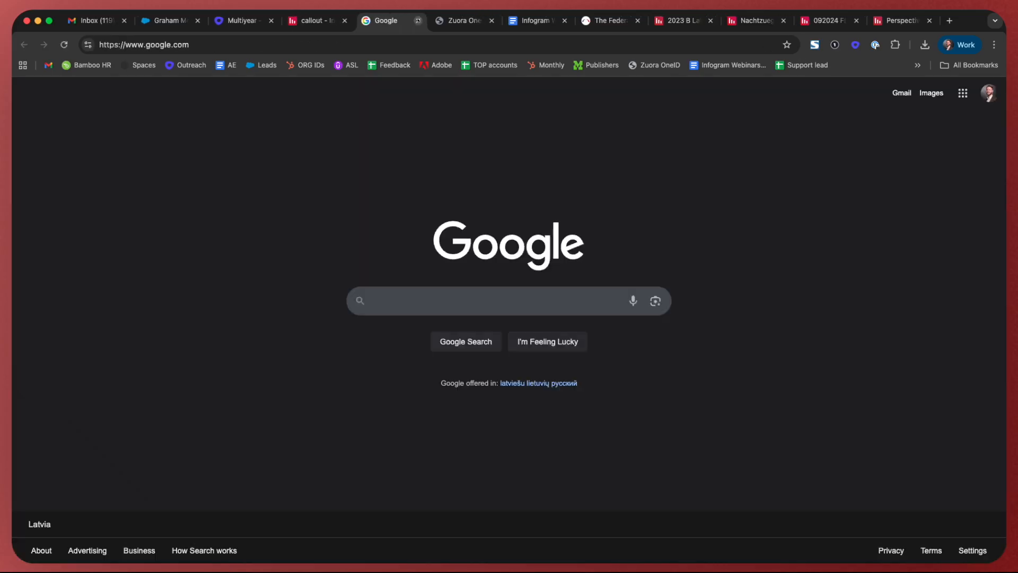
{"action": "left_click", "coordinate": [418, 20]}
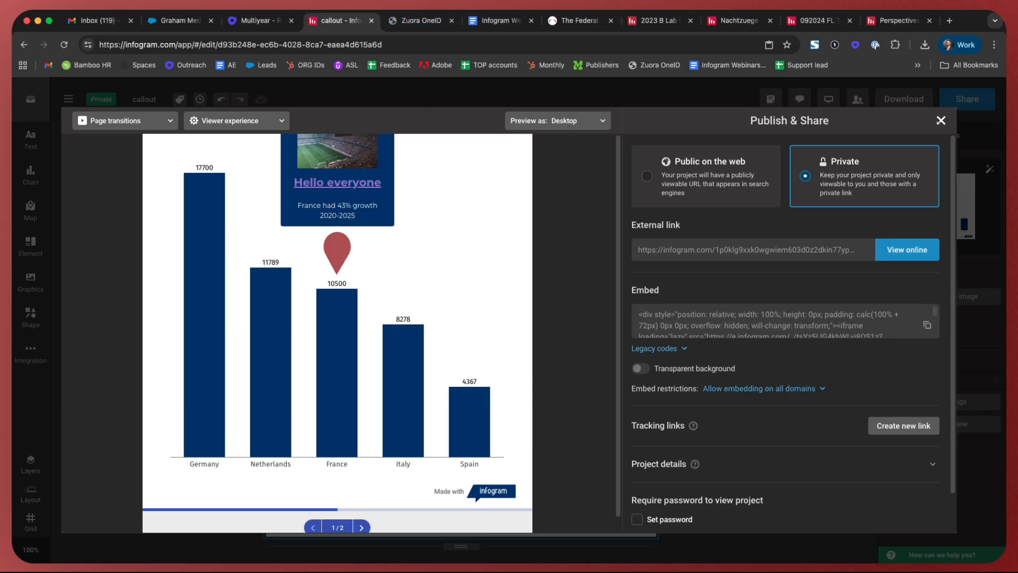
{"action": "left_click", "coordinate": [940, 121]}
{"action": "left_click", "coordinate": [673, 269]}
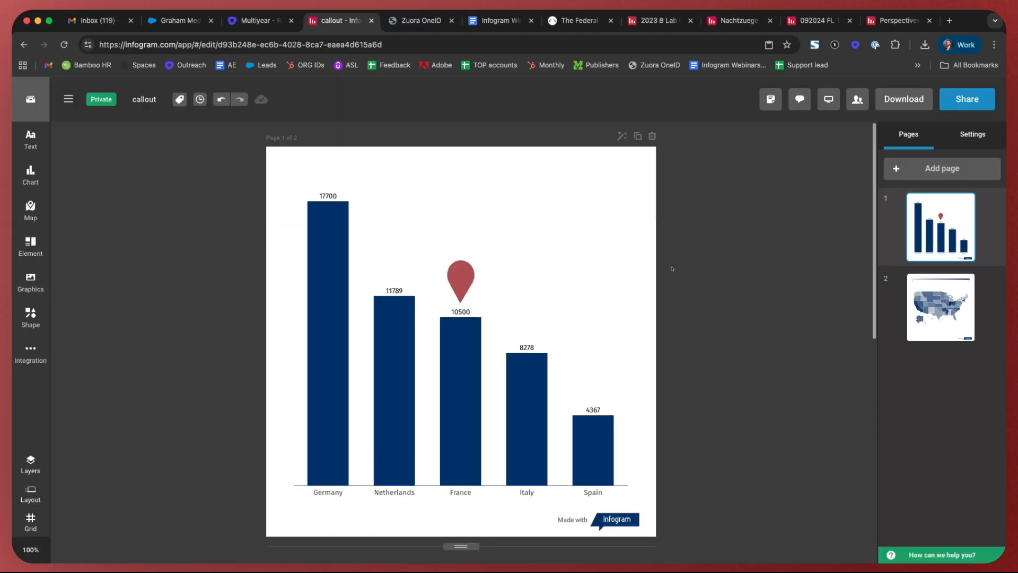
Look through the U.S. Federal Elections Landscape and 2023 B Lab Global Annual Report examples for their clickable callouts
{"action": "left_click", "coordinate": [579, 20]}
{"action": "scroll", "coordinate": [574, 216], "scroll_direction": "down", "scroll_amount": 5}
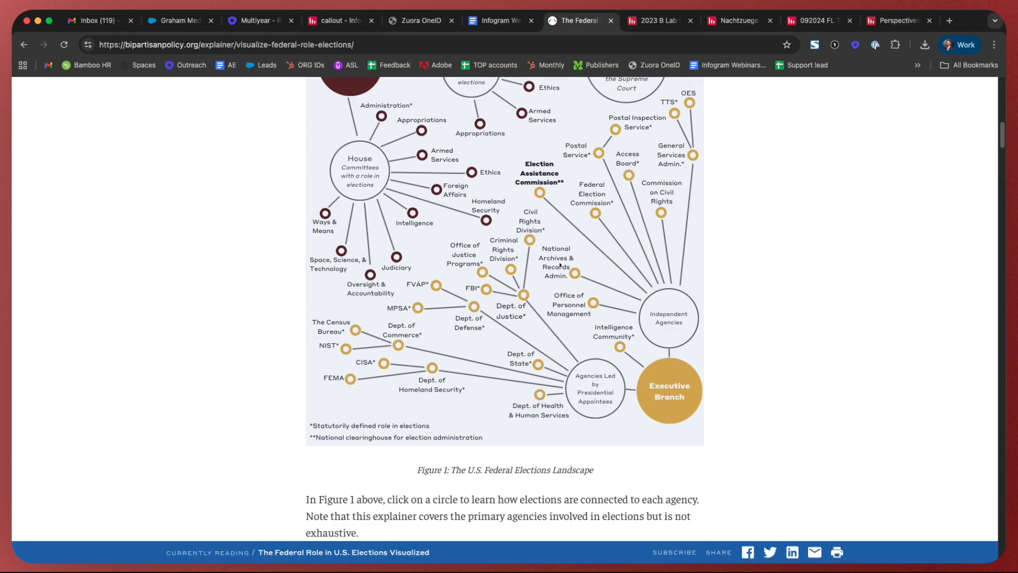
{"action": "left_click", "coordinate": [504, 267]}
{"action": "scroll", "coordinate": [520, 269], "scroll_direction": "up", "scroll_amount": 3}
{"action": "mouse_move", "coordinate": [520, 269]}
{"action": "left_click", "coordinate": [657, 20]}
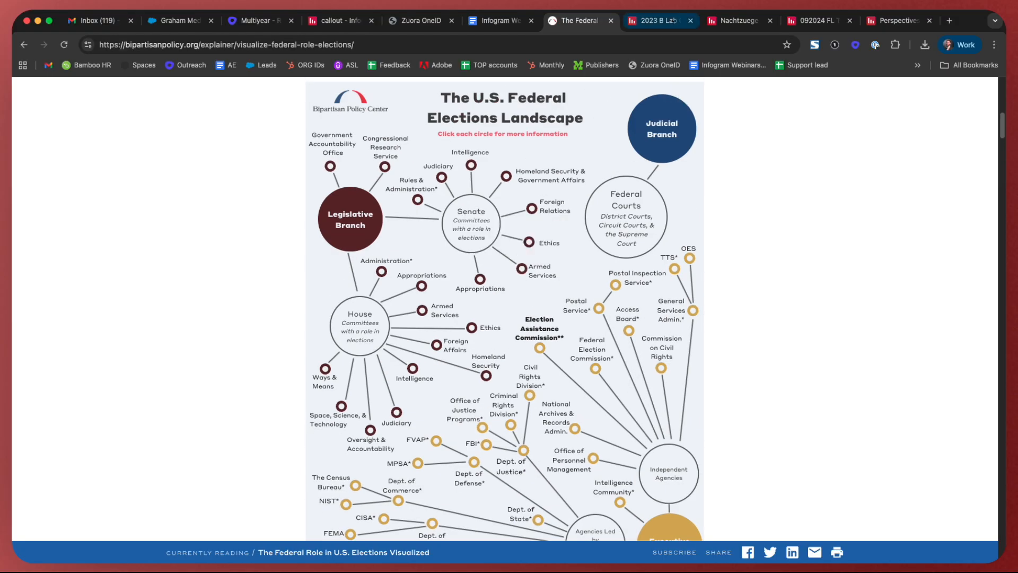
{"action": "scroll", "coordinate": [617, 199], "scroll_direction": "down", "scroll_amount": 10}
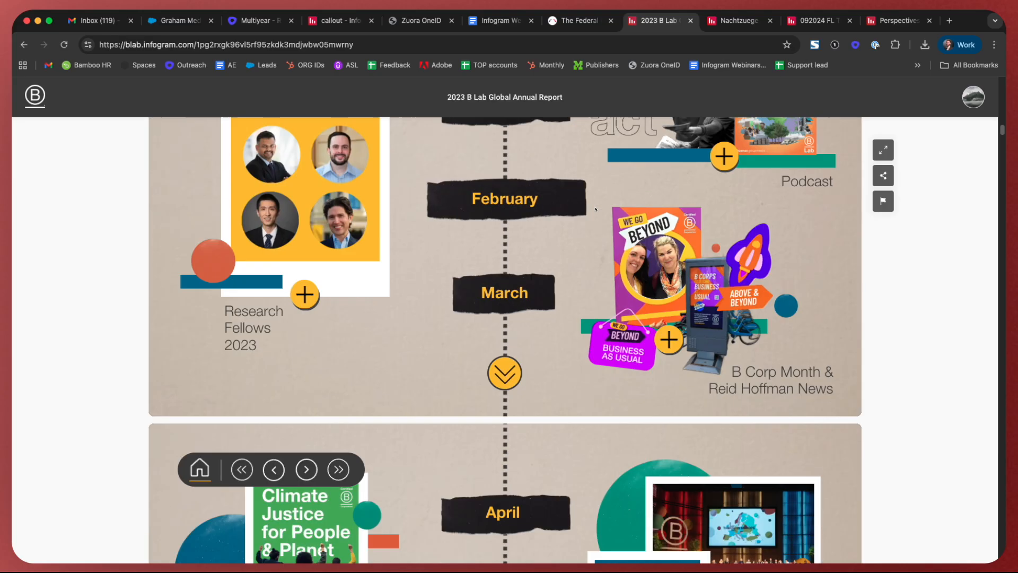
{"action": "mouse_move", "coordinate": [305, 271]}
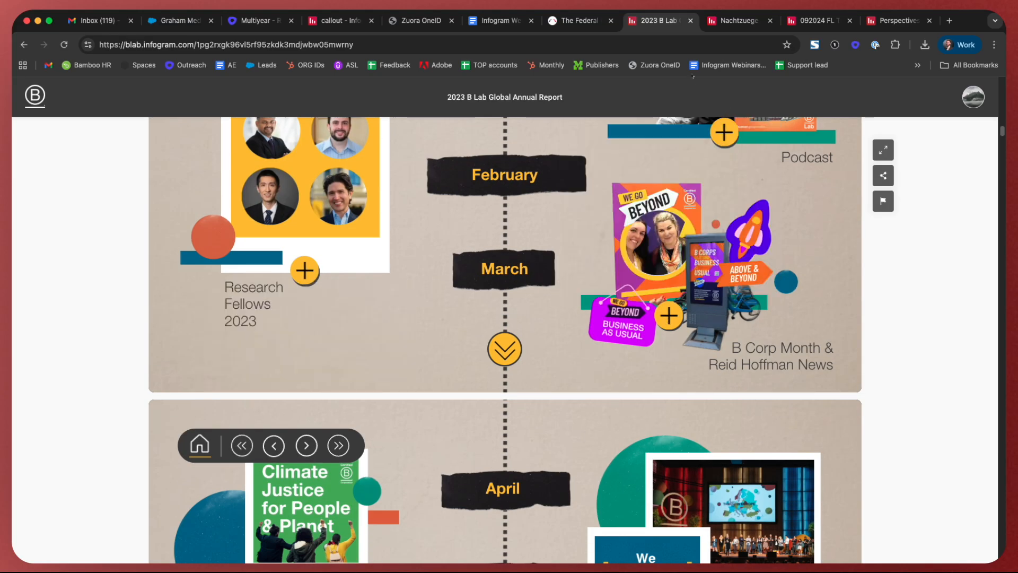
Look through the Nachtzuege in Europa map and the Florida seaports example for the callouts on their markers
{"action": "left_click", "coordinate": [738, 20]}
{"action": "mouse_move", "coordinate": [624, 165]}
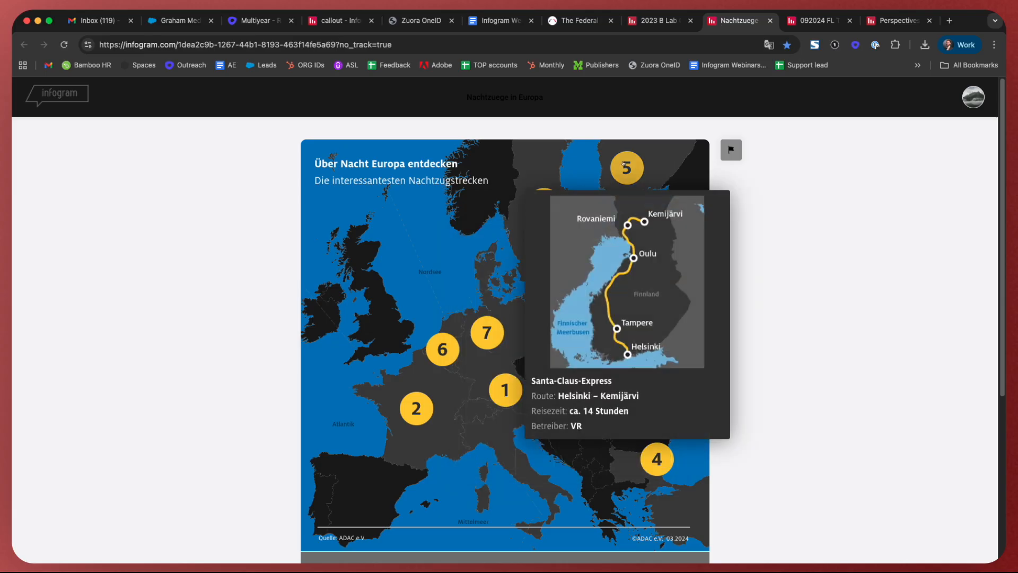
{"action": "mouse_move", "coordinate": [545, 206]}
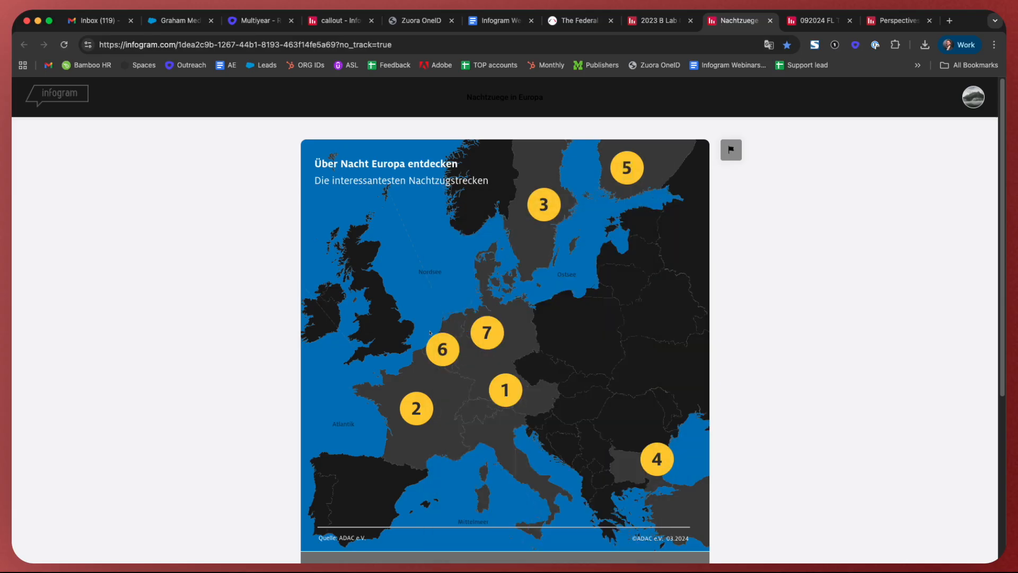
{"action": "mouse_move", "coordinate": [432, 351]}
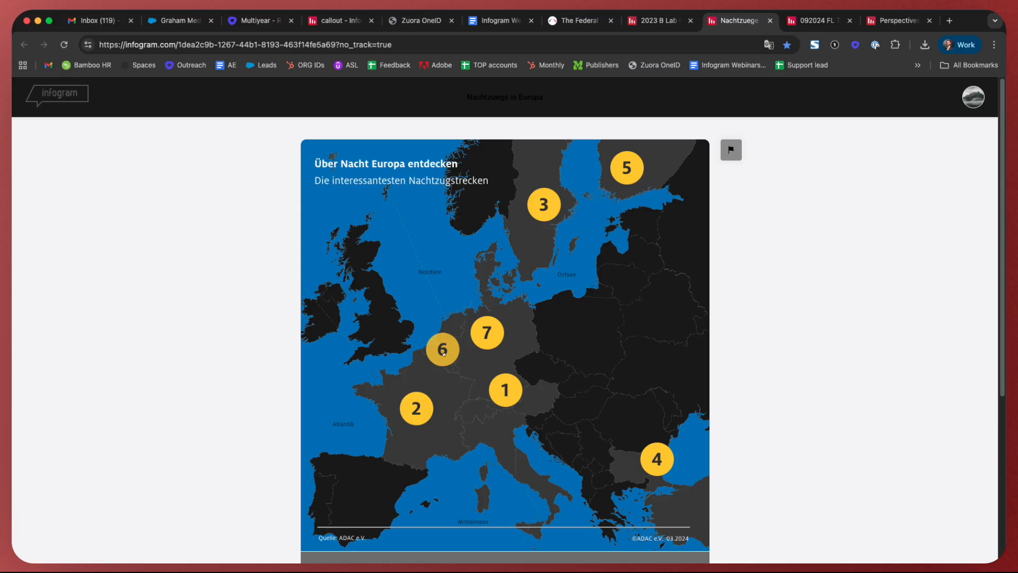
{"action": "key", "text": "ctrl+Tab"}
{"action": "mouse_move", "coordinate": [594, 209]}
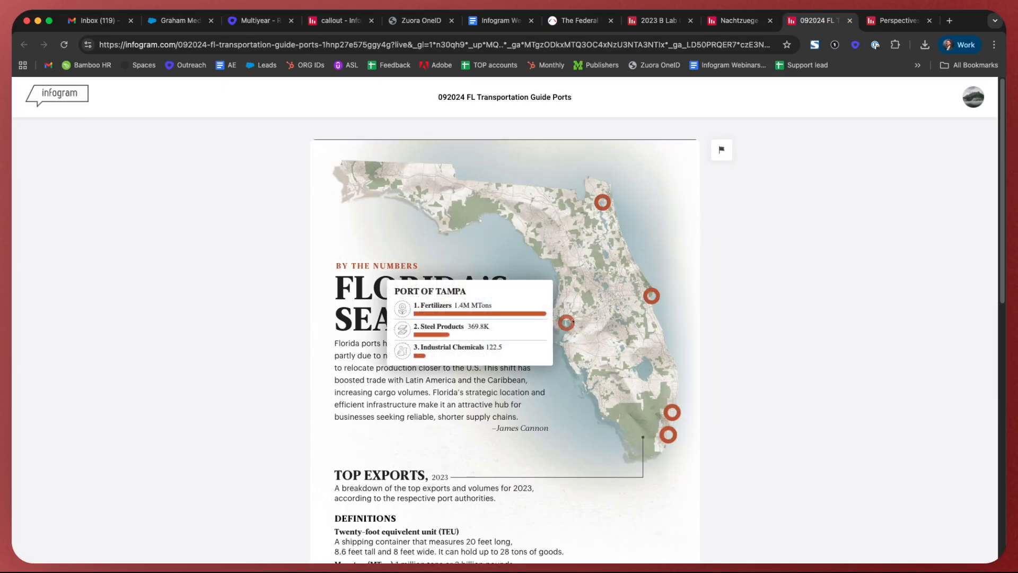
{"action": "mouse_move", "coordinate": [674, 414]}
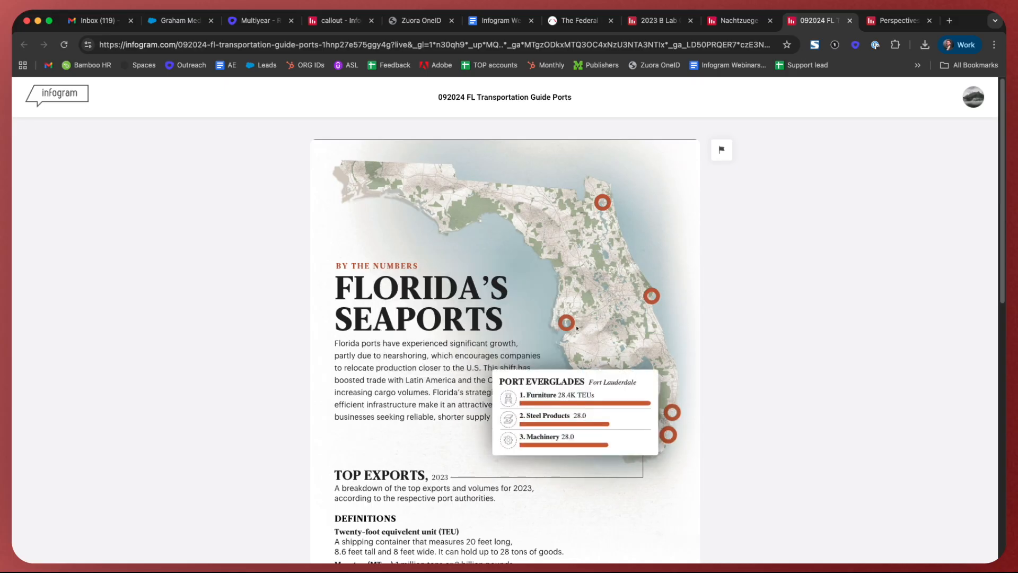
{"action": "mouse_move", "coordinate": [567, 322]}
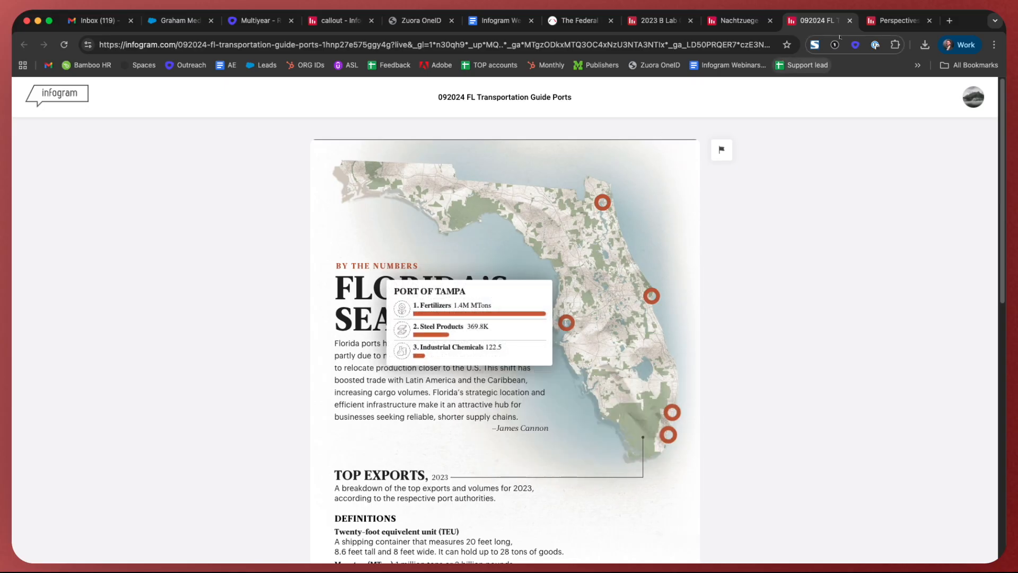
Browse the Perspectives 2024 report from its home page through the page links of its Performance section
{"action": "left_click", "coordinate": [896, 21]}
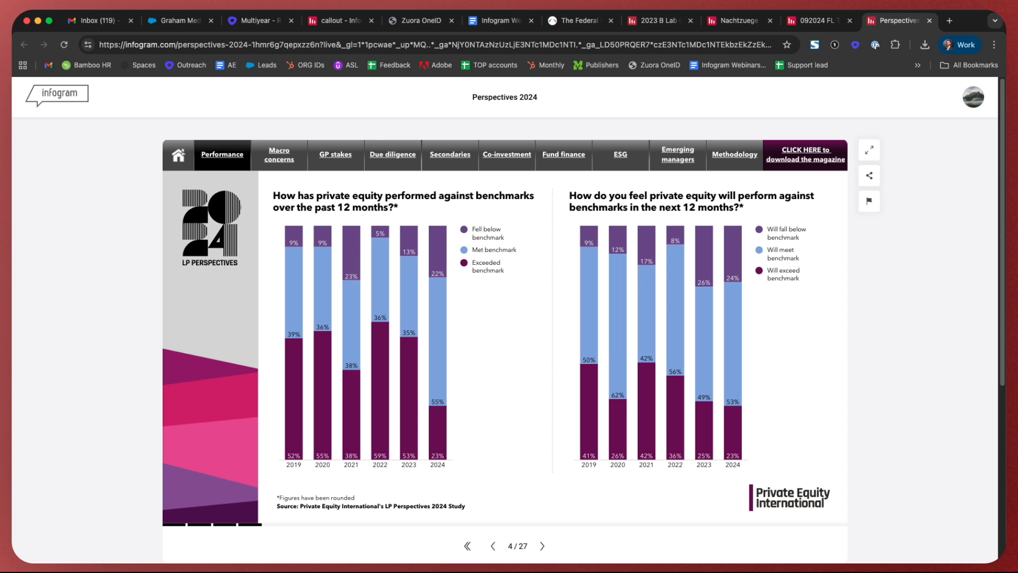
{"action": "left_click", "coordinate": [178, 155]}
{"action": "mouse_move", "coordinate": [224, 155]}
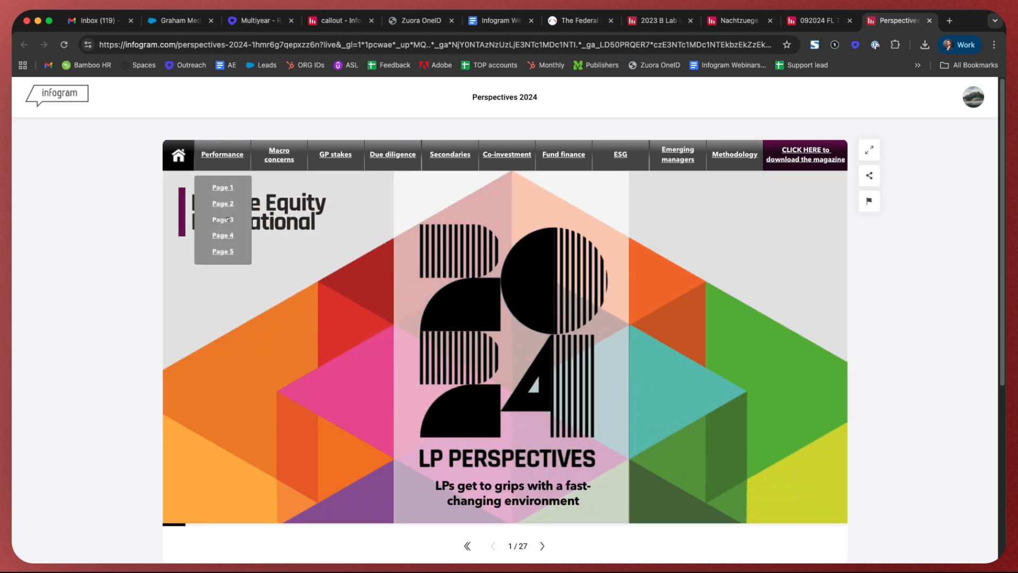
{"action": "left_click", "coordinate": [226, 188]}
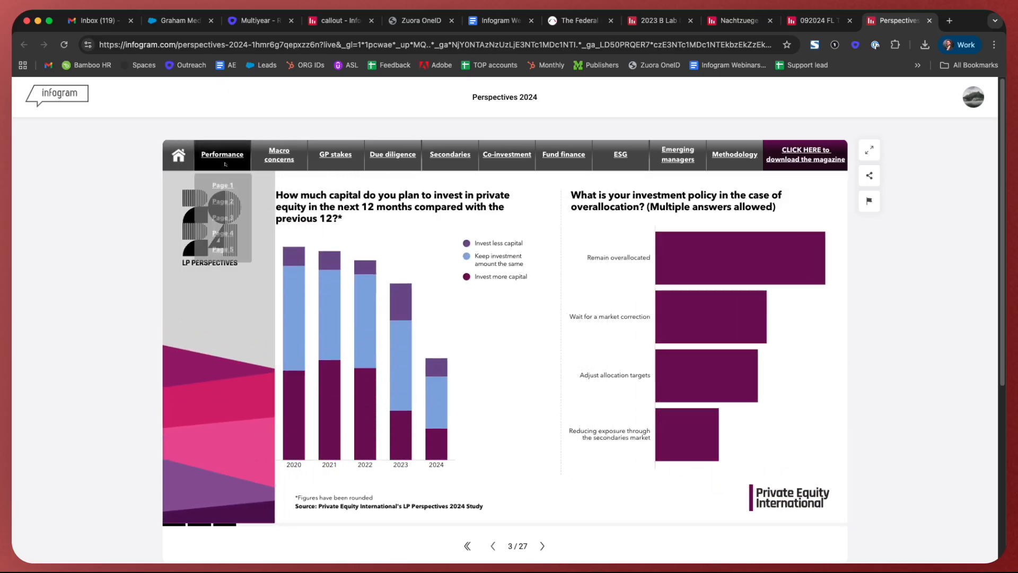
{"action": "left_click", "coordinate": [222, 187]}
{"action": "mouse_move", "coordinate": [222, 184]}
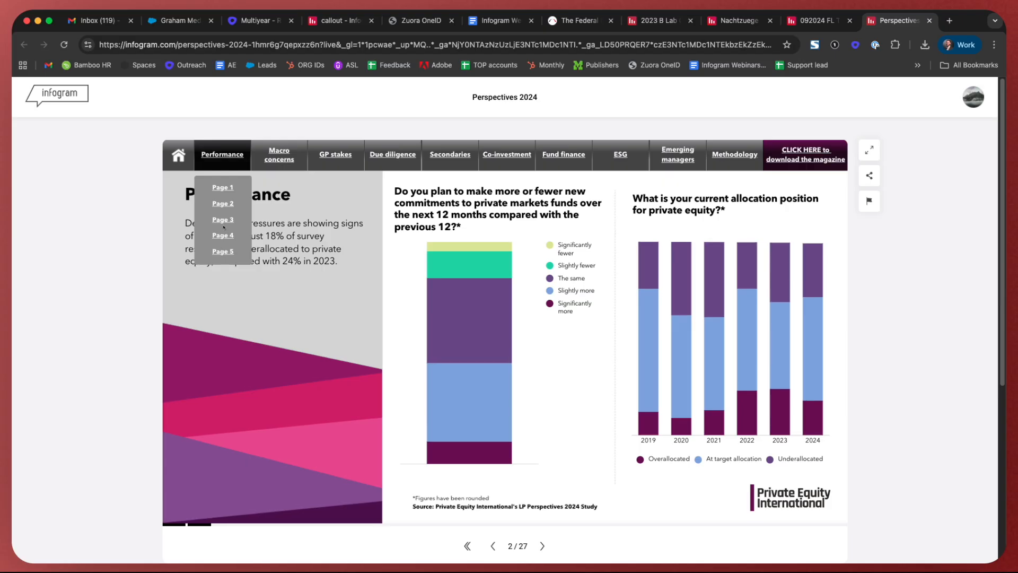
{"action": "left_click", "coordinate": [222, 218]}
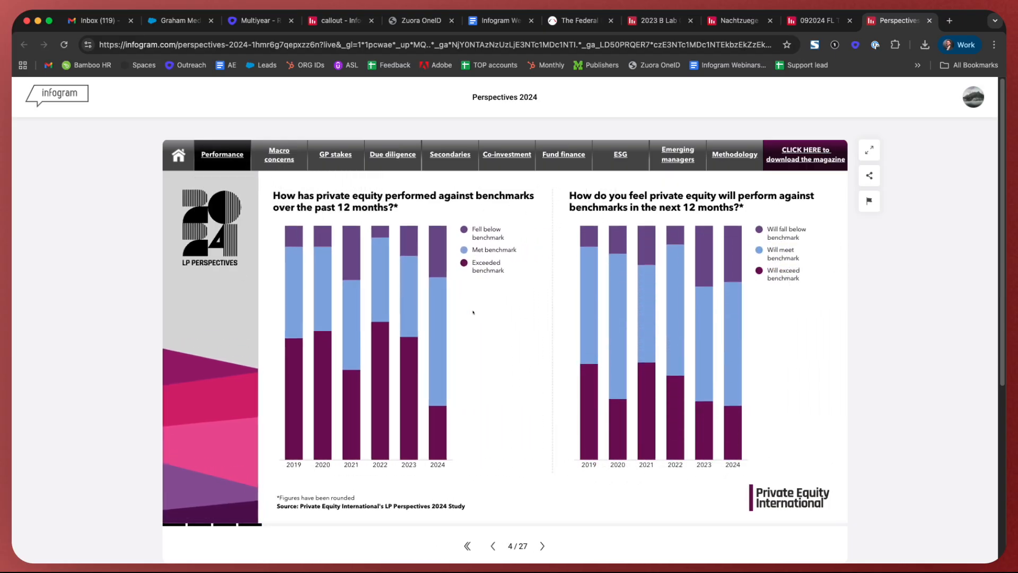
Switch back to the callout project, duplicate the France pin with its callout above the Spain bar, and fill the copy light blue
{"action": "left_click", "coordinate": [333, 25]}
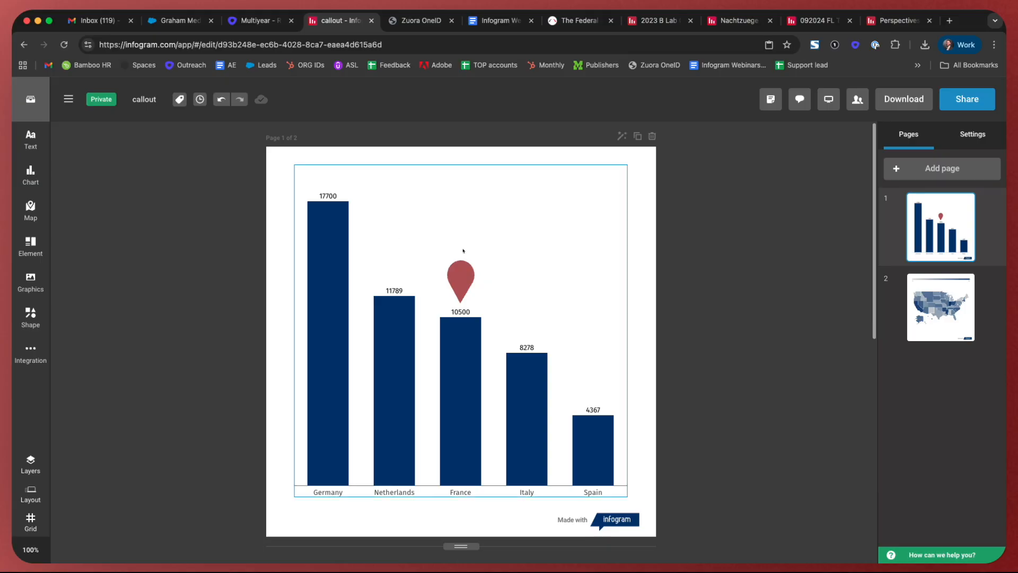
{"action": "left_click", "coordinate": [464, 289]}
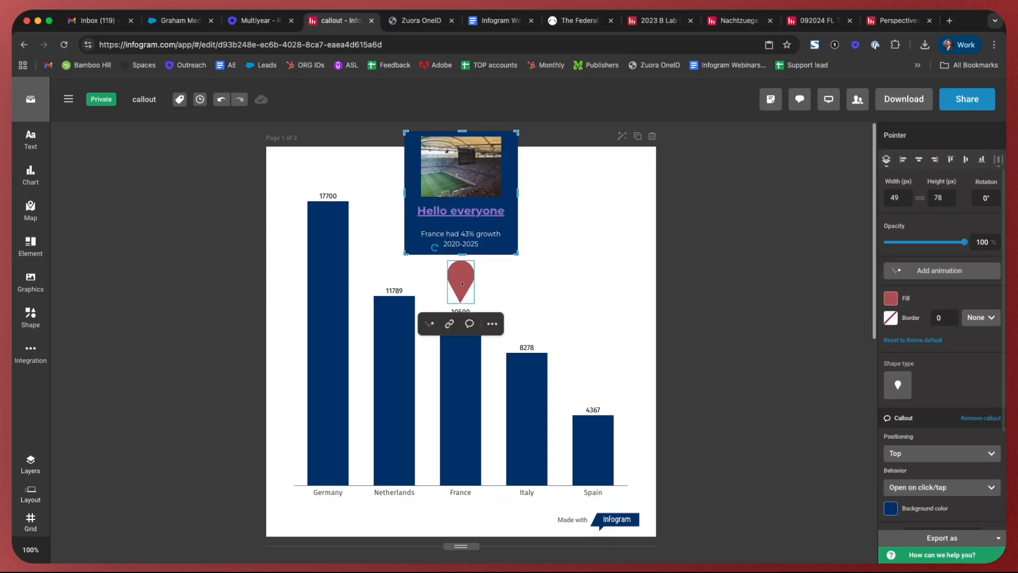
{"action": "left_click_drag", "start_coordinate": [462, 284], "coordinate": [498, 313]}
{"action": "left_click_drag", "start_coordinate": [546, 299], "coordinate": [604, 369]}
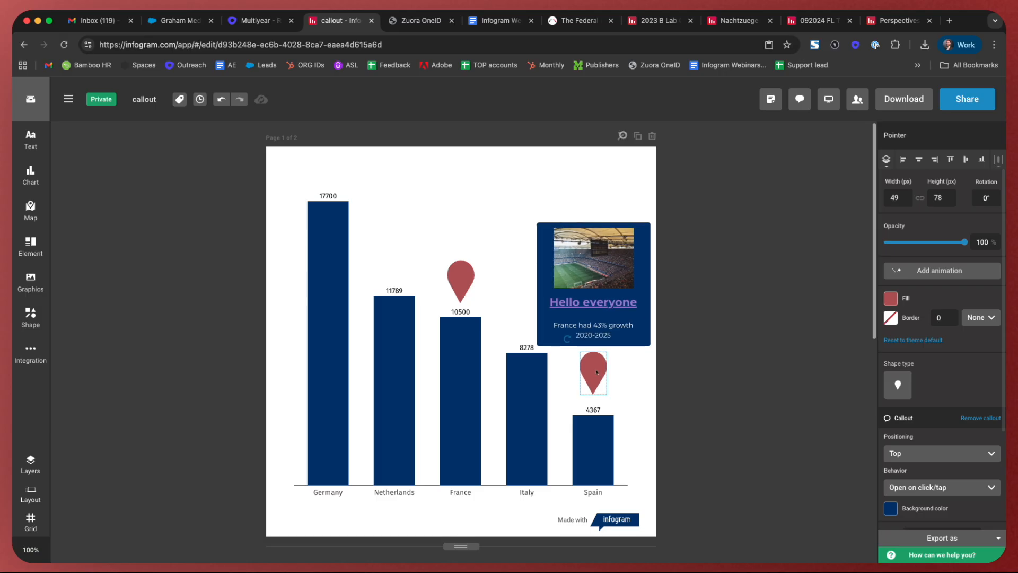
{"action": "left_click", "coordinate": [891, 298]}
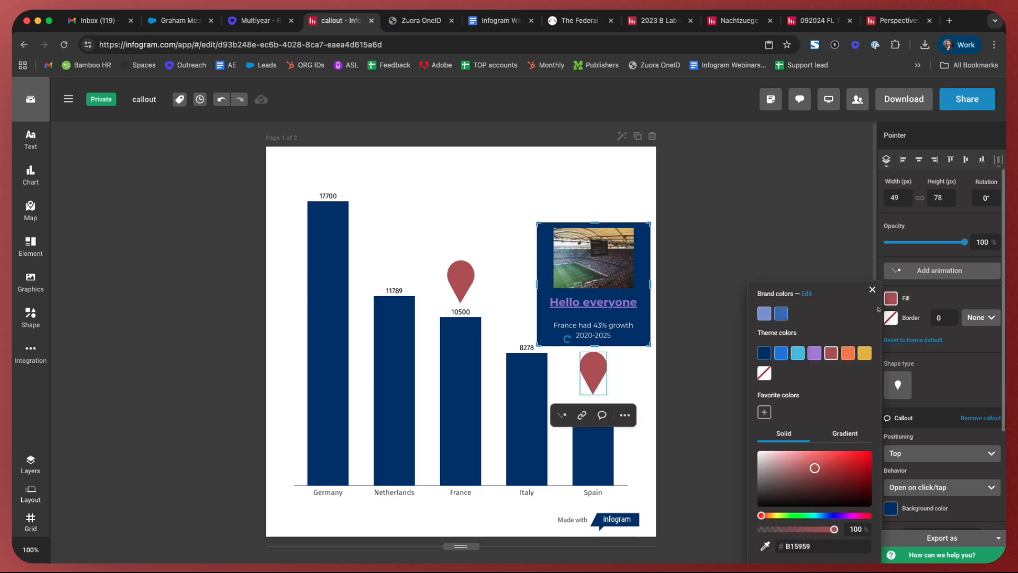
{"action": "left_click", "coordinate": [797, 352]}
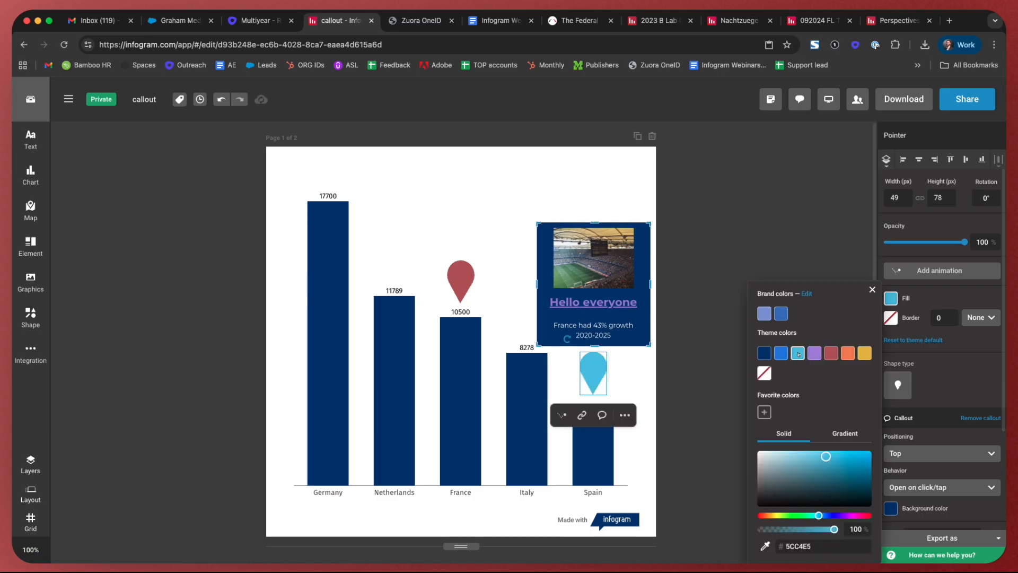
Explore the Spain callout's text and image replacement options, and check both pins in the publishing preview
{"action": "left_click", "coordinate": [624, 318]}
{"action": "left_click_drag", "start_coordinate": [629, 325], "coordinate": [549, 307]}
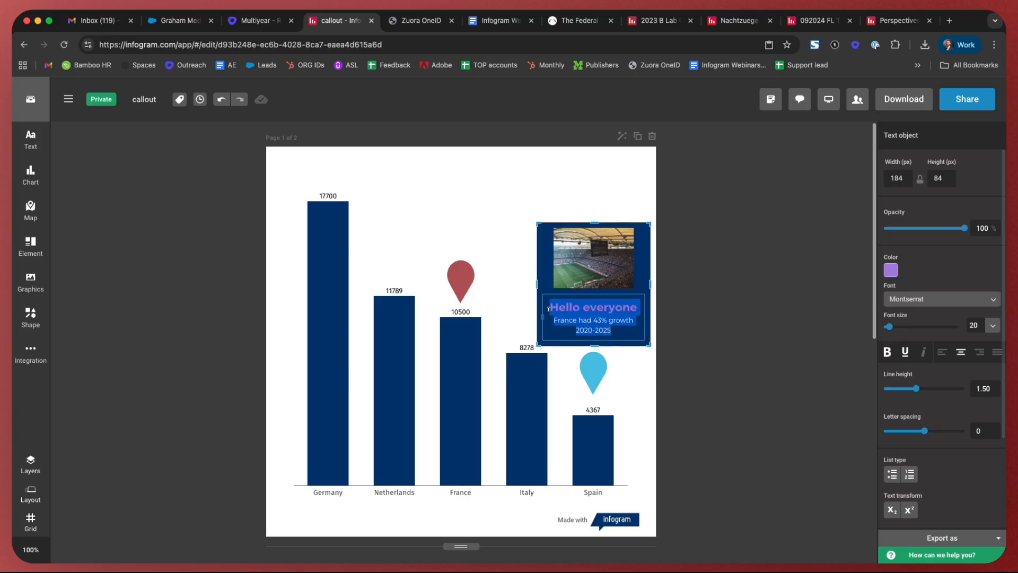
{"action": "left_click", "coordinate": [595, 274]}
{"action": "left_click", "coordinate": [952, 251]}
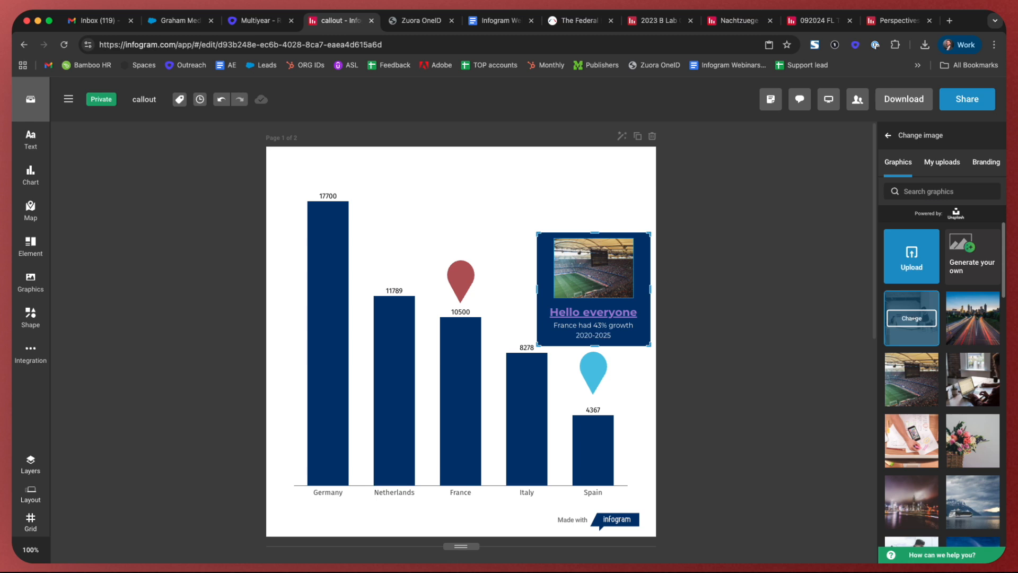
{"action": "left_click", "coordinate": [911, 318]}
{"action": "left_click", "coordinate": [672, 323]}
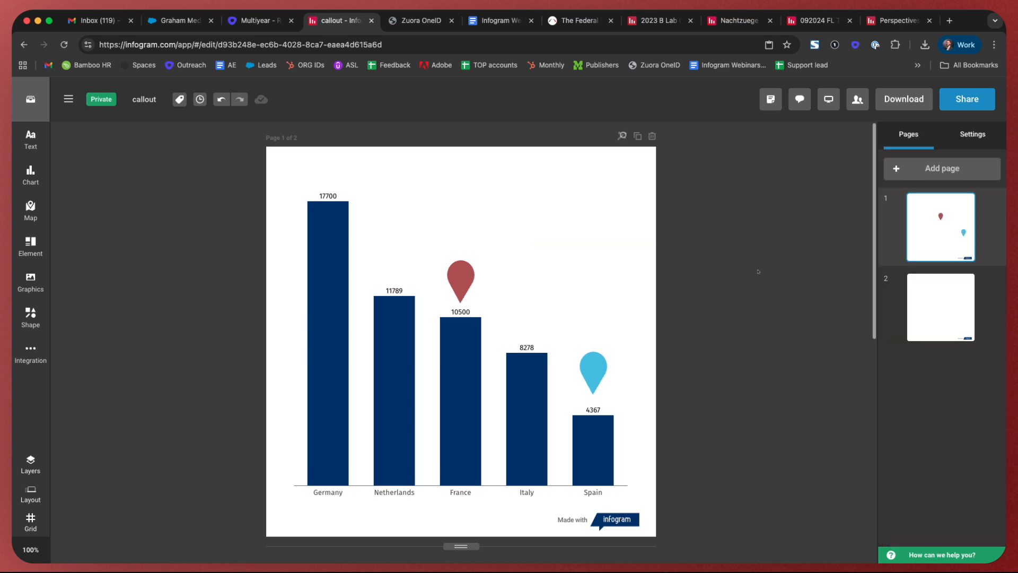
{"action": "left_click", "coordinate": [967, 99]}
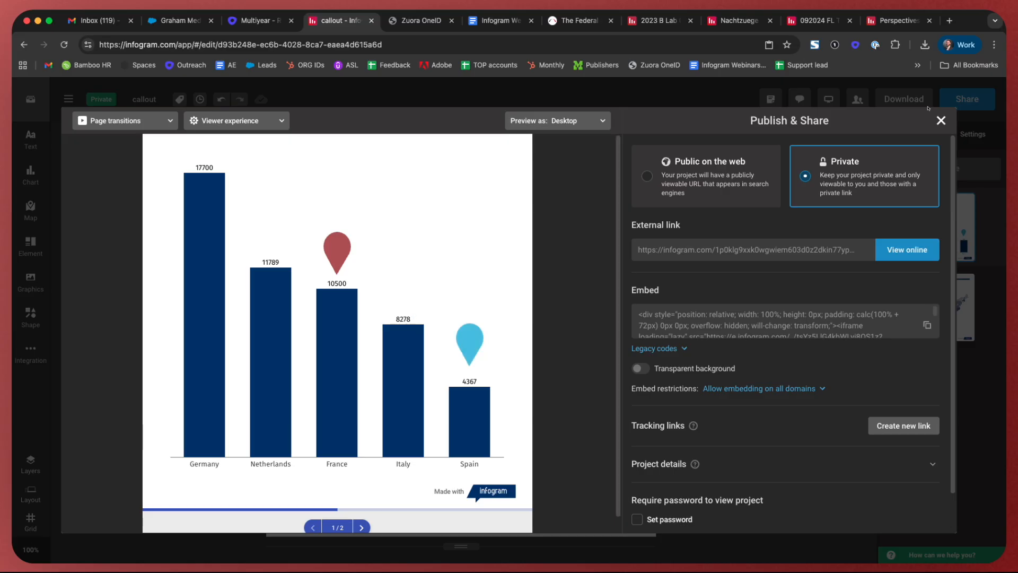
{"action": "key", "text": "Escape"}
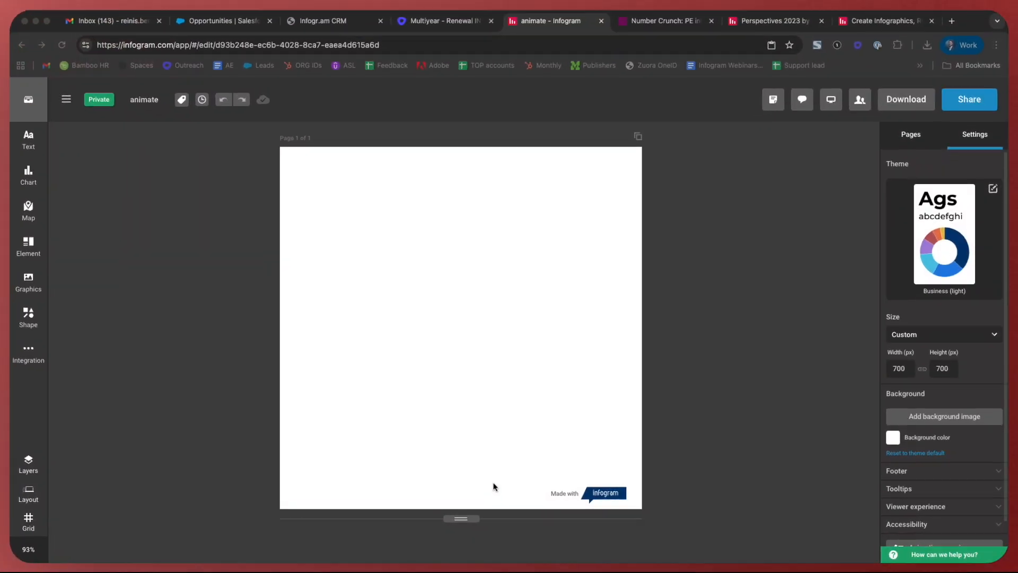
Add the "Boxed title and text" icon block to the blank page of the animate project
{"action": "left_click", "coordinate": [79, 192]}
{"action": "left_click", "coordinate": [23, 243]}
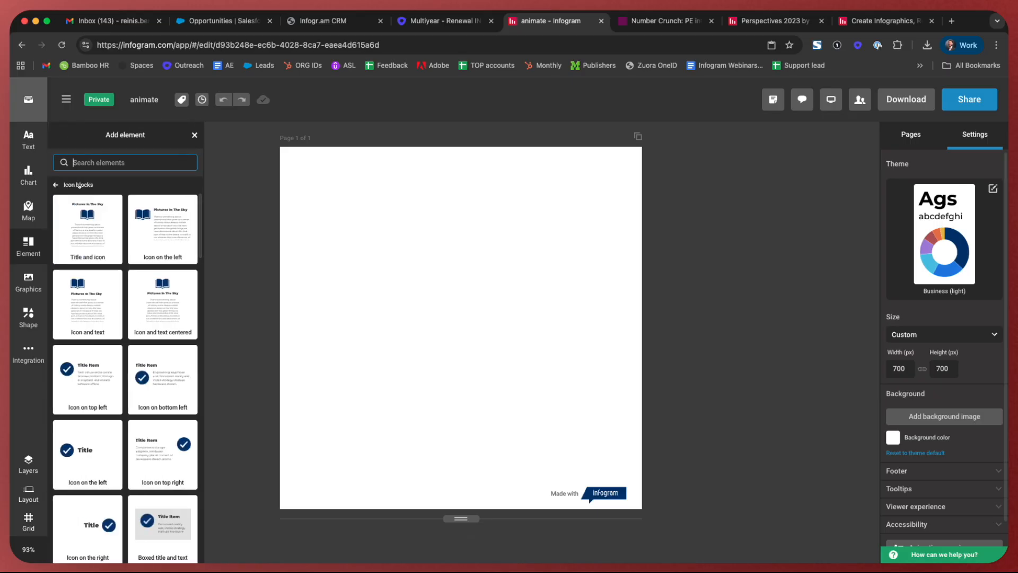
{"action": "scroll", "coordinate": [125, 349], "scroll_direction": "down", "scroll_amount": 1}
{"action": "scroll", "coordinate": [125, 348], "scroll_direction": "down", "scroll_amount": 3}
{"action": "left_click_drag", "start_coordinate": [163, 394], "coordinate": [298, 236]}
{"action": "left_click", "coordinate": [194, 134]}
Duplicate the boxed icon block twice and center the vertical stack of three blocks horizontally on the page
{"action": "left_click_drag", "start_coordinate": [408, 231], "coordinate": [448, 360]}
{"action": "key", "text": "super+c"}
{"action": "key", "text": "super+v"}
{"action": "key", "text": "super+v"}
{"action": "left_click_drag", "start_coordinate": [618, 180], "coordinate": [451, 403]}
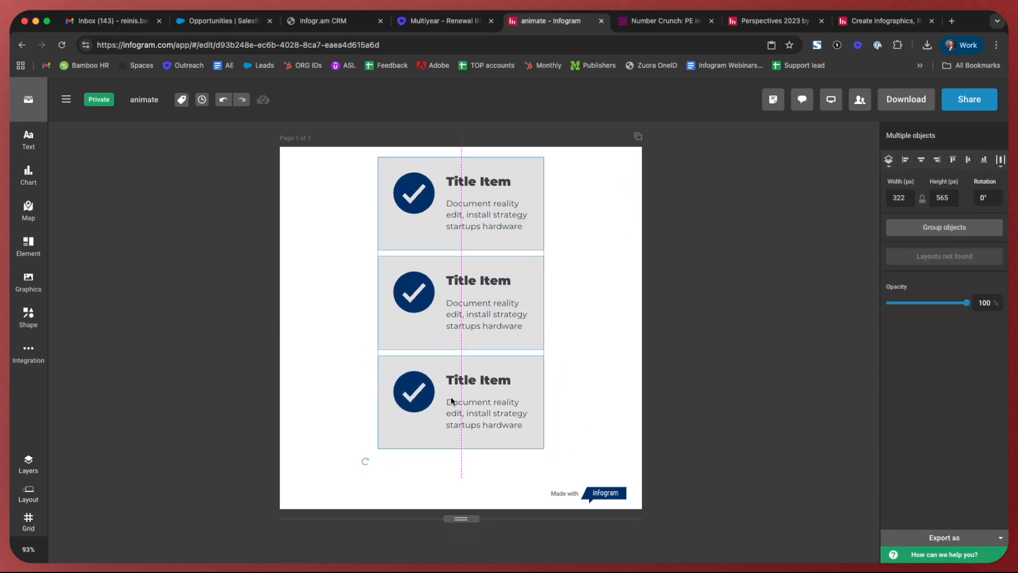
{"action": "left_click", "coordinate": [584, 278]}
Recolor the middle block's check icon bright blue and the bottom block's check icon light blue using theme colors
{"action": "left_click", "coordinate": [420, 289]}
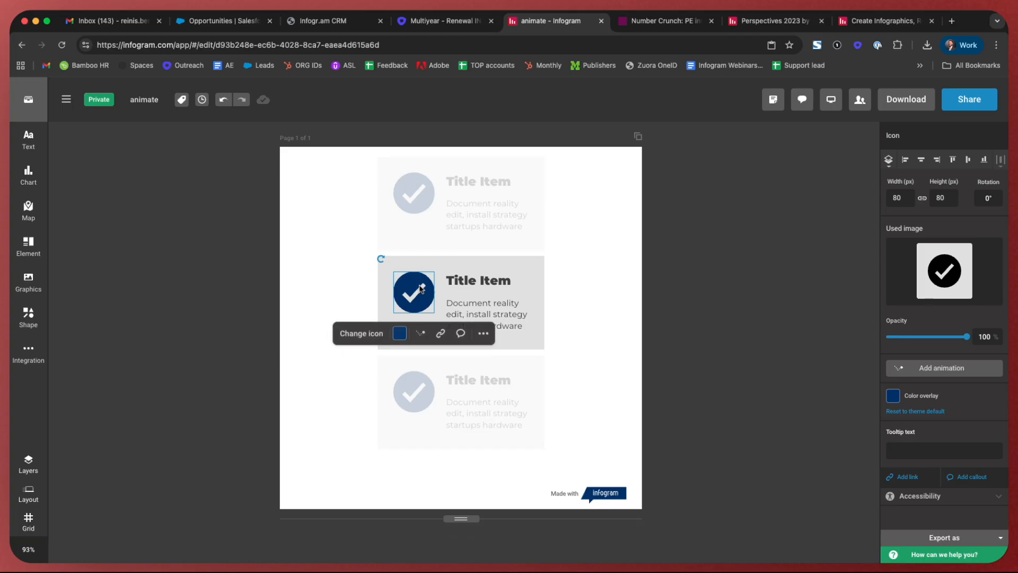
{"action": "left_click", "coordinate": [890, 395]}
{"action": "left_click", "coordinate": [783, 376]}
{"action": "left_click", "coordinate": [666, 271]}
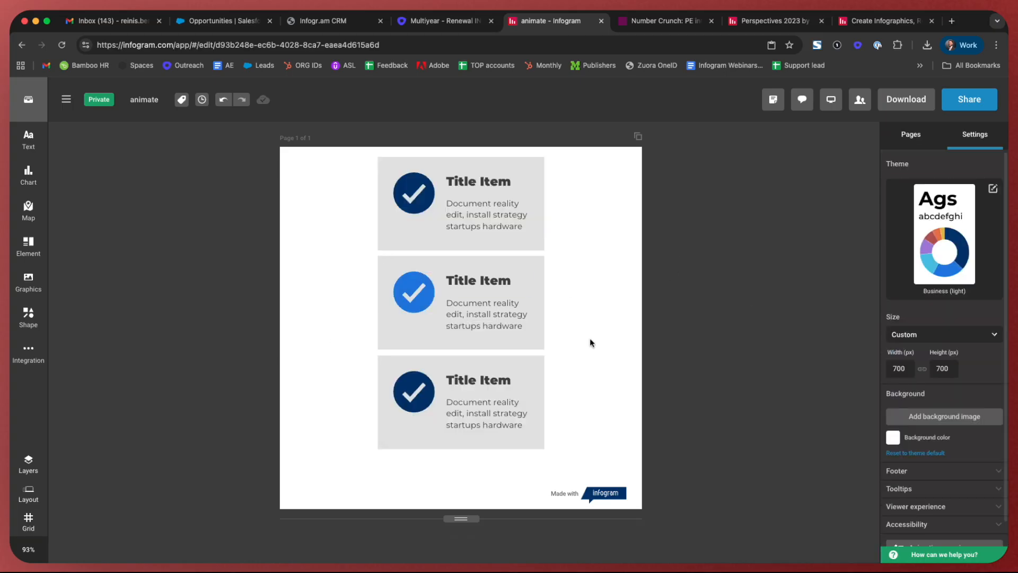
{"action": "left_click", "coordinate": [408, 401]}
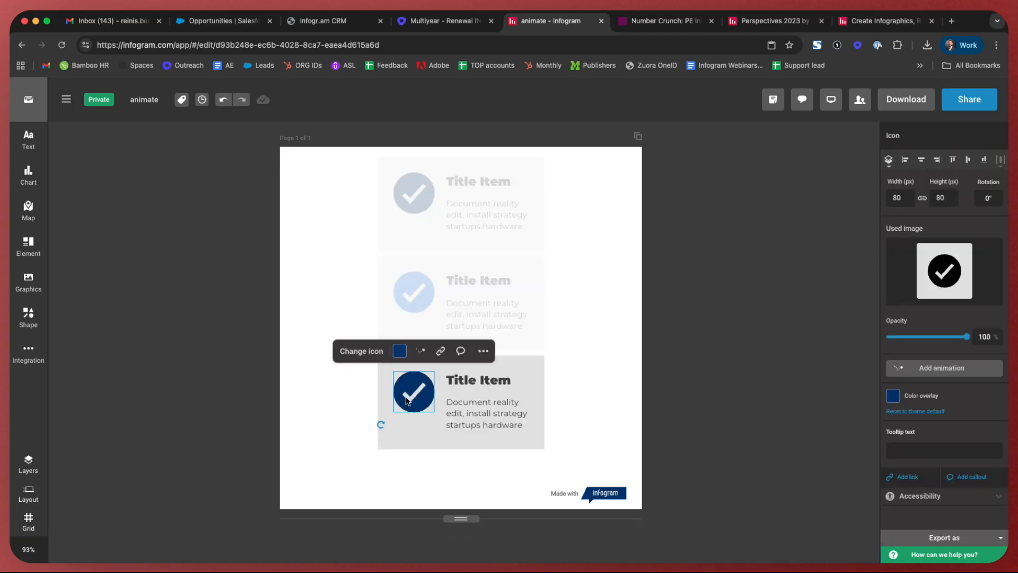
{"action": "left_click", "coordinate": [893, 395]}
{"action": "left_click", "coordinate": [814, 377]}
{"action": "left_click", "coordinate": [748, 286]}
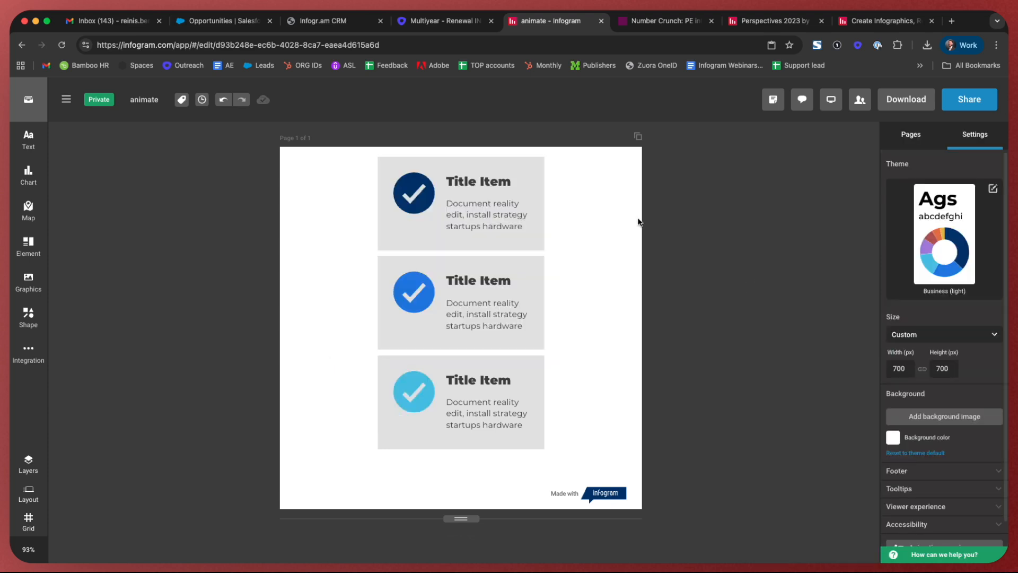
Preview the page of three icon blocks in the publishing view and return to the editor
{"action": "left_click", "coordinate": [984, 97]}
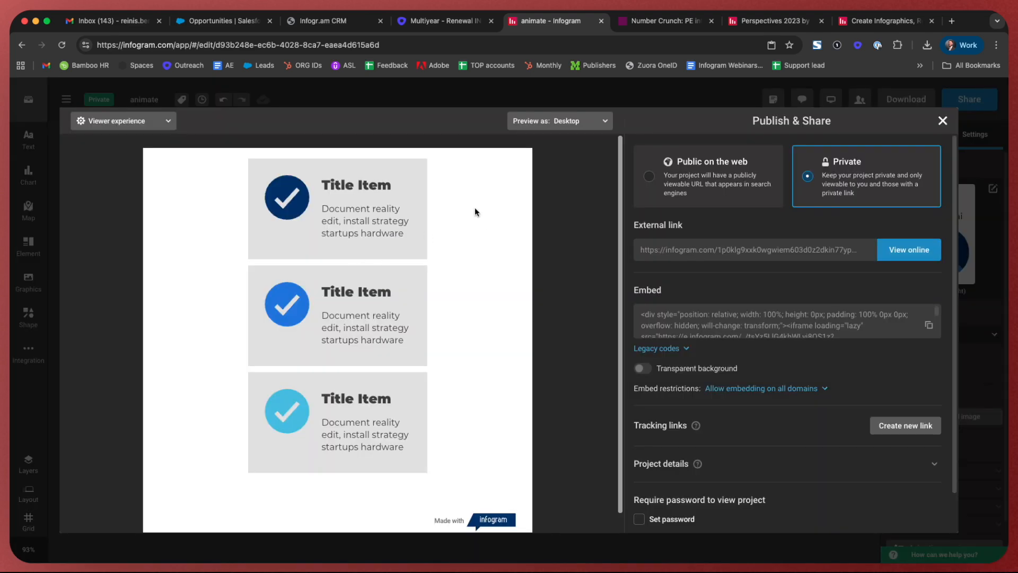
{"action": "left_click", "coordinate": [942, 121]}
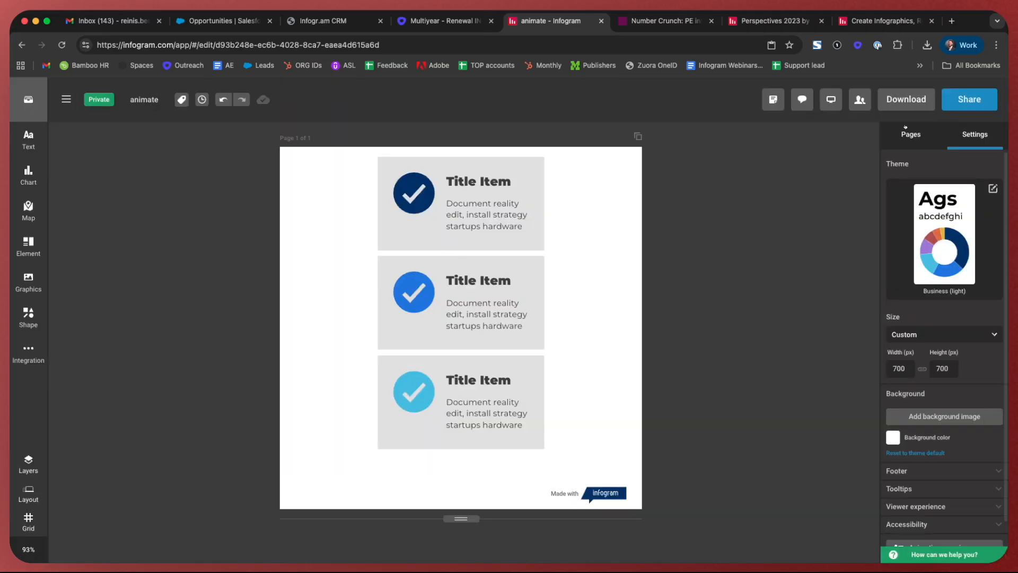
{"action": "left_click", "coordinate": [583, 197]}
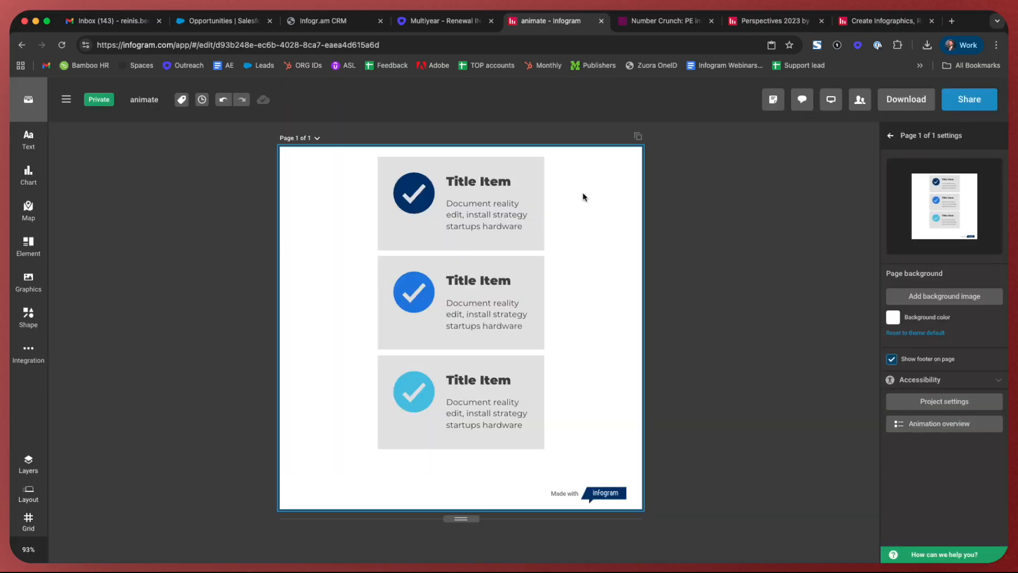
Add a Fade In From Right animation to the top block and set it to play once when visible
{"action": "left_click", "coordinate": [494, 205]}
{"action": "left_click", "coordinate": [952, 228]}
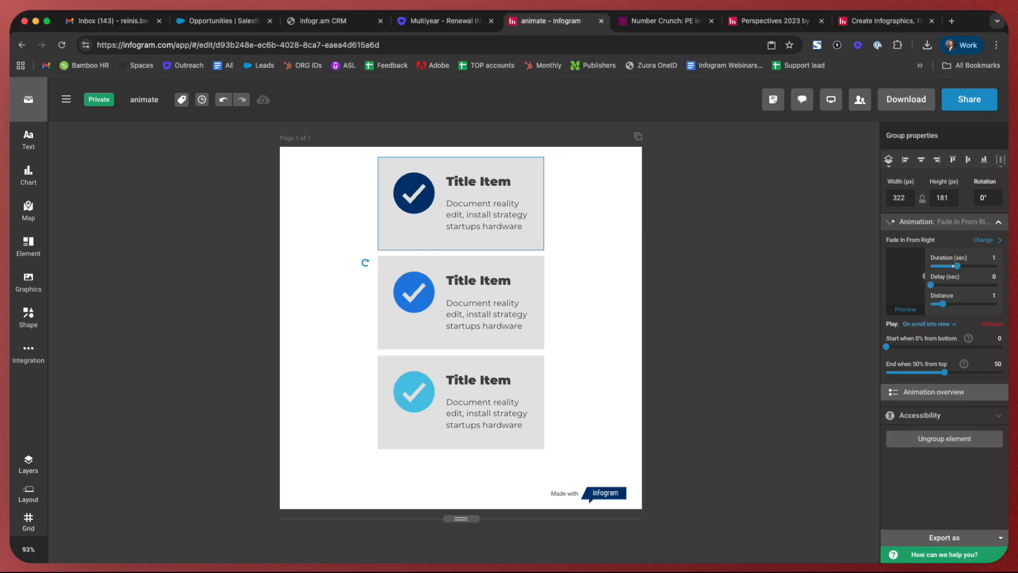
{"action": "left_click", "coordinate": [930, 324]}
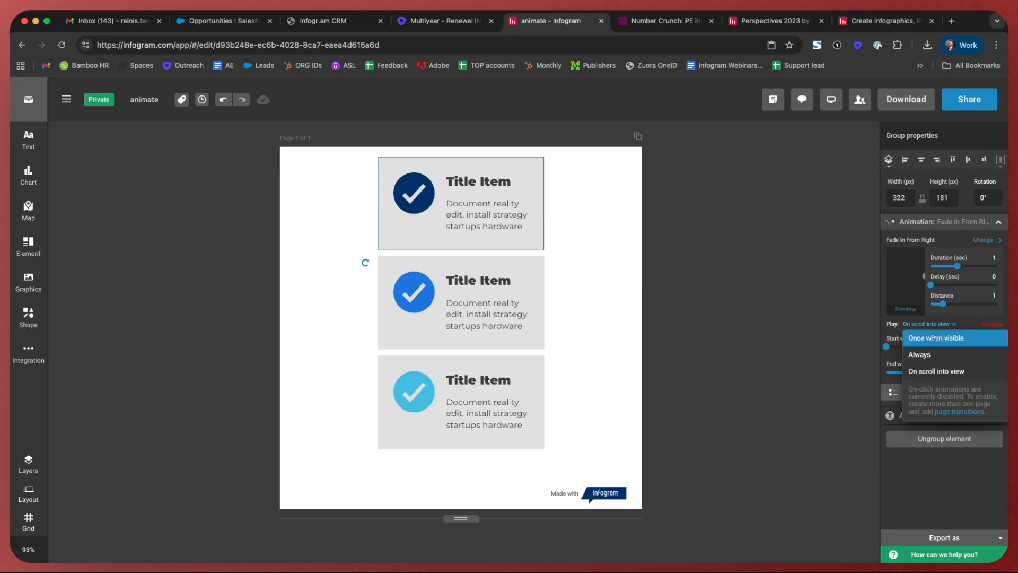
{"action": "left_click", "coordinate": [934, 336]}
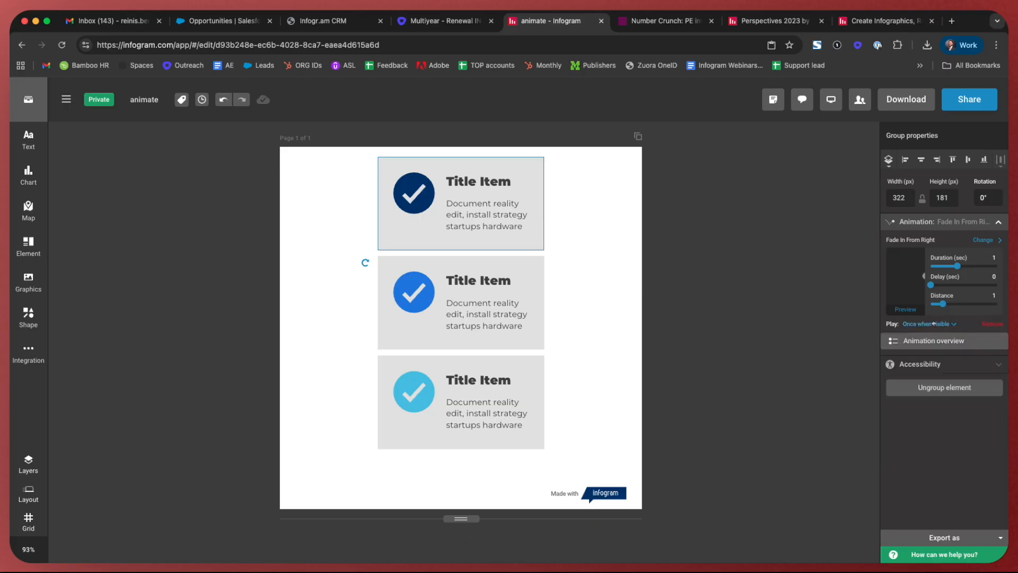
{"action": "left_click", "coordinate": [934, 324]}
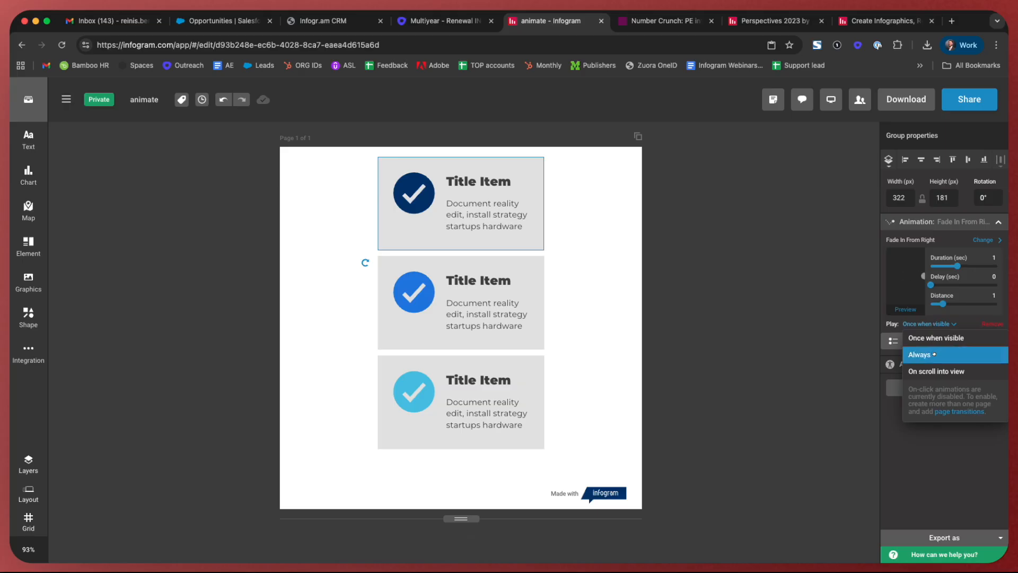
{"action": "left_click", "coordinate": [930, 323]}
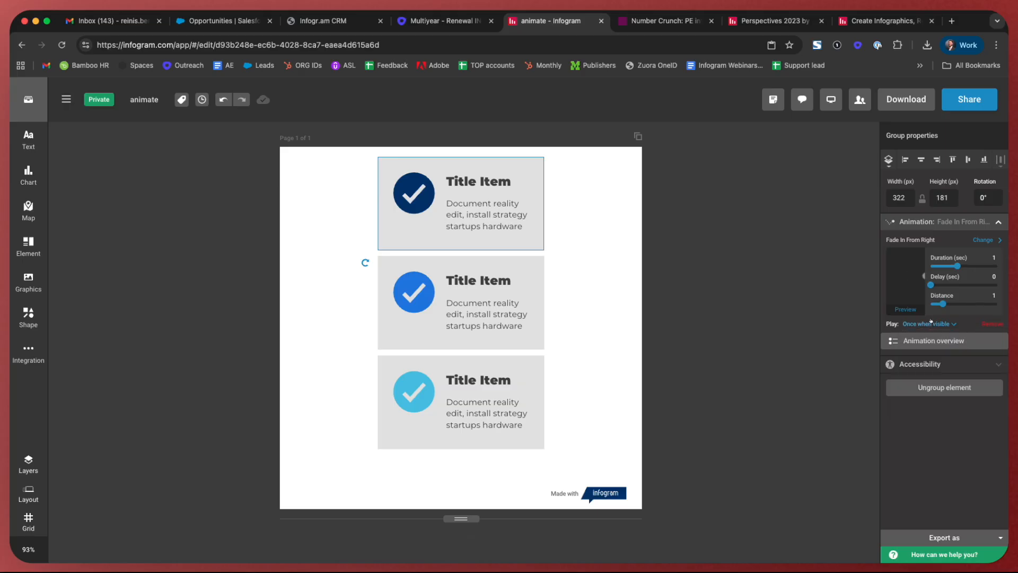
Add a Fade In From Right animation to the middle block with a 1.3-second duration and 0.1-second delay
{"action": "left_click", "coordinate": [689, 255]}
{"action": "left_click", "coordinate": [465, 288]}
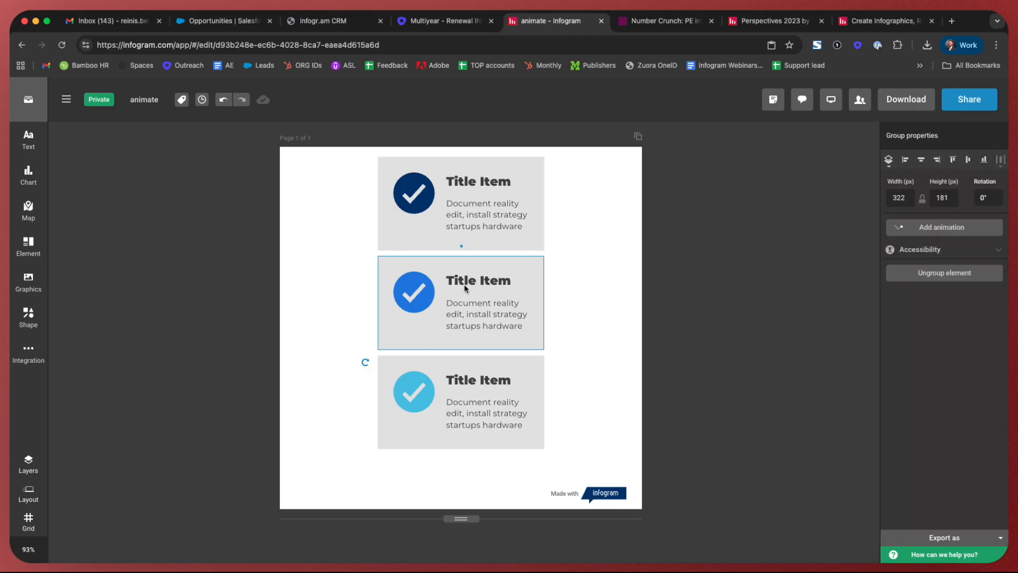
{"action": "left_click", "coordinate": [947, 227]}
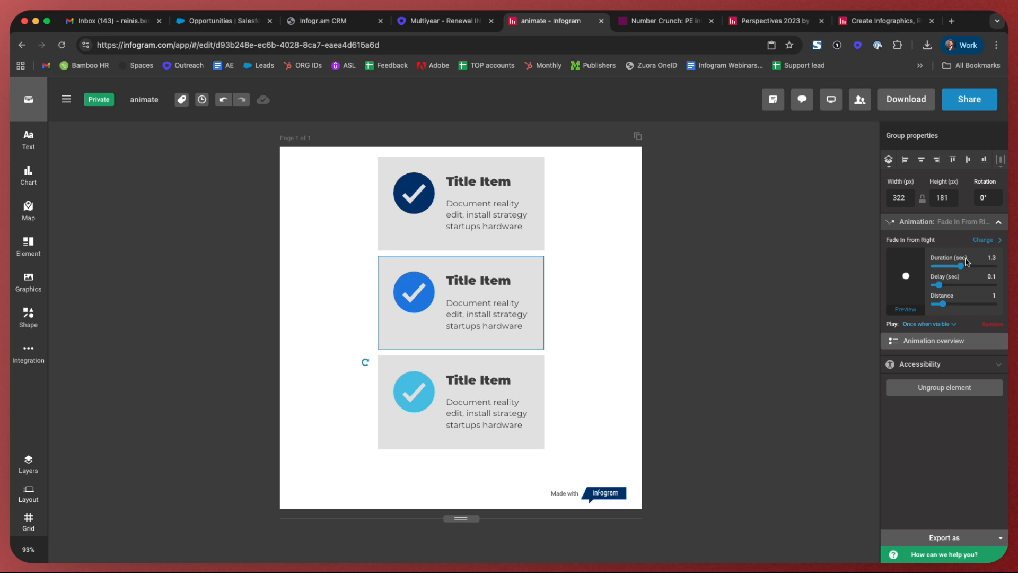
Add a Fade In From Right animation to the bottom block with a 1.7-second duration and 0.3-second delay
{"action": "left_click", "coordinate": [473, 385]}
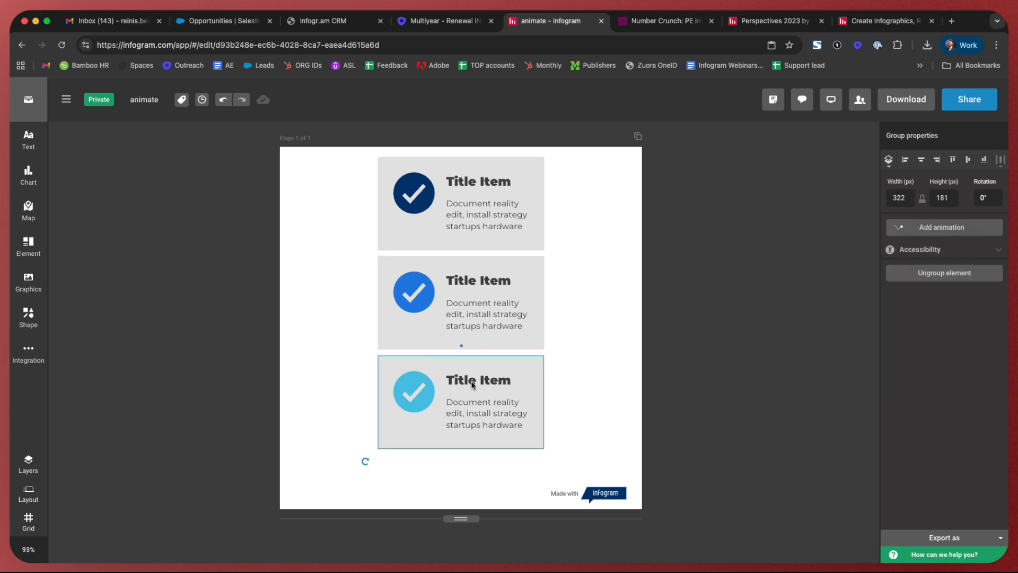
{"action": "left_click", "coordinate": [946, 228]}
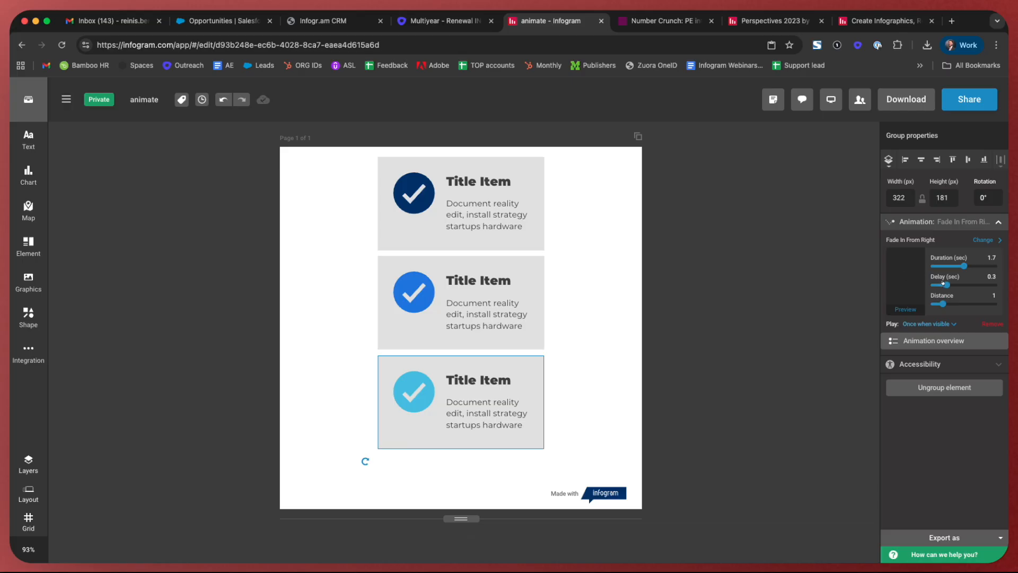
{"action": "left_click", "coordinate": [852, 270]}
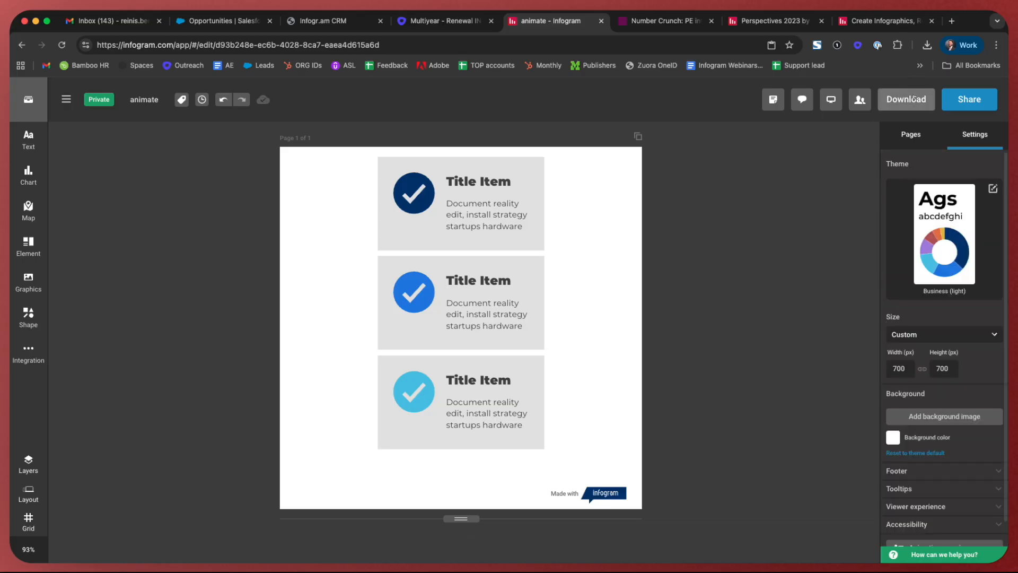
View the animated page in the GIF download view and the publishing preview, and return to the editor
{"action": "left_click", "coordinate": [916, 102]}
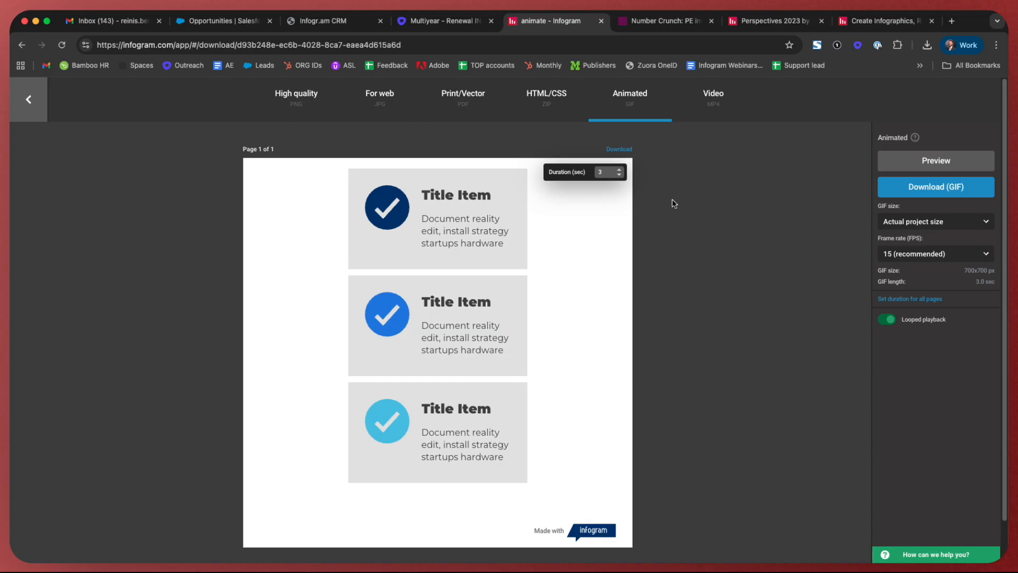
{"action": "left_click", "coordinate": [29, 99]}
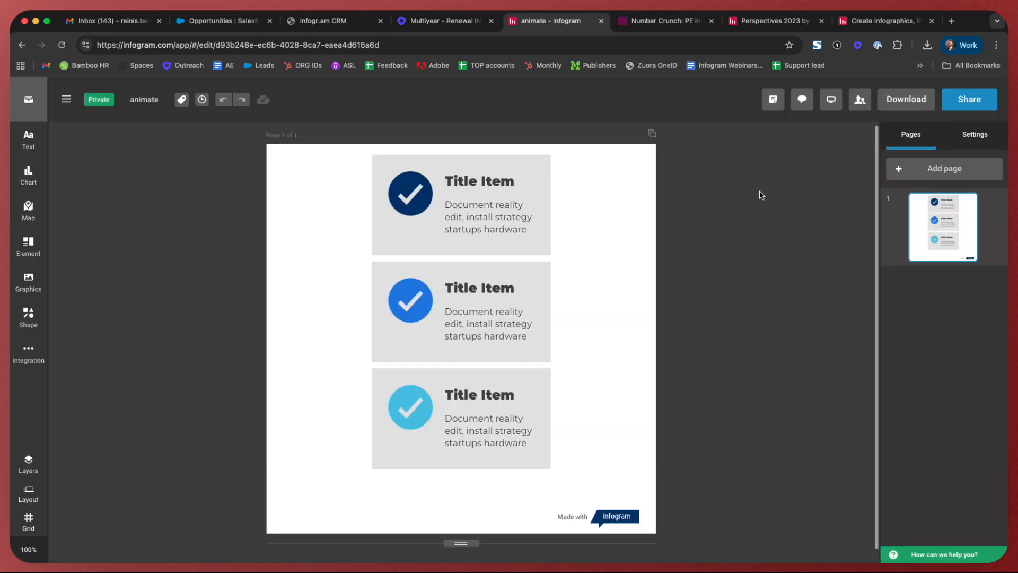
{"action": "left_click", "coordinate": [959, 106]}
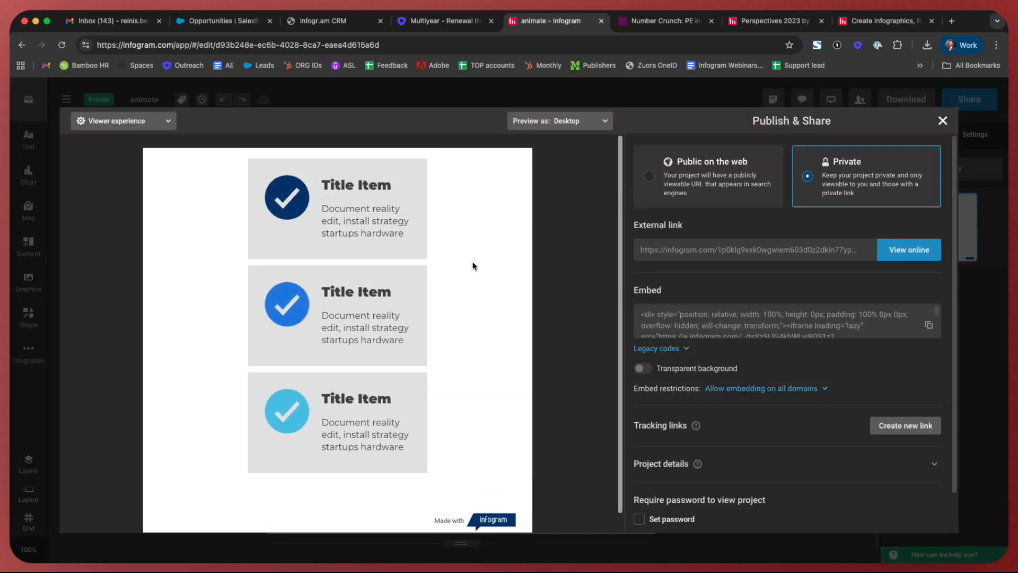
{"action": "left_click", "coordinate": [943, 121]}
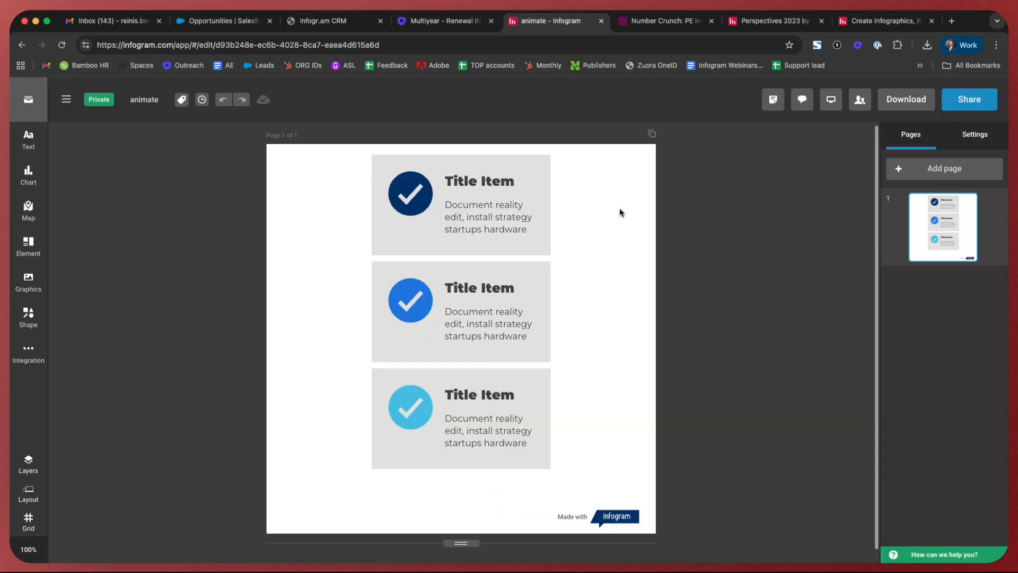
Review the top block's Fade In From Right settings and its entry in the Page 1 animation overview
{"action": "left_click", "coordinate": [504, 194]}
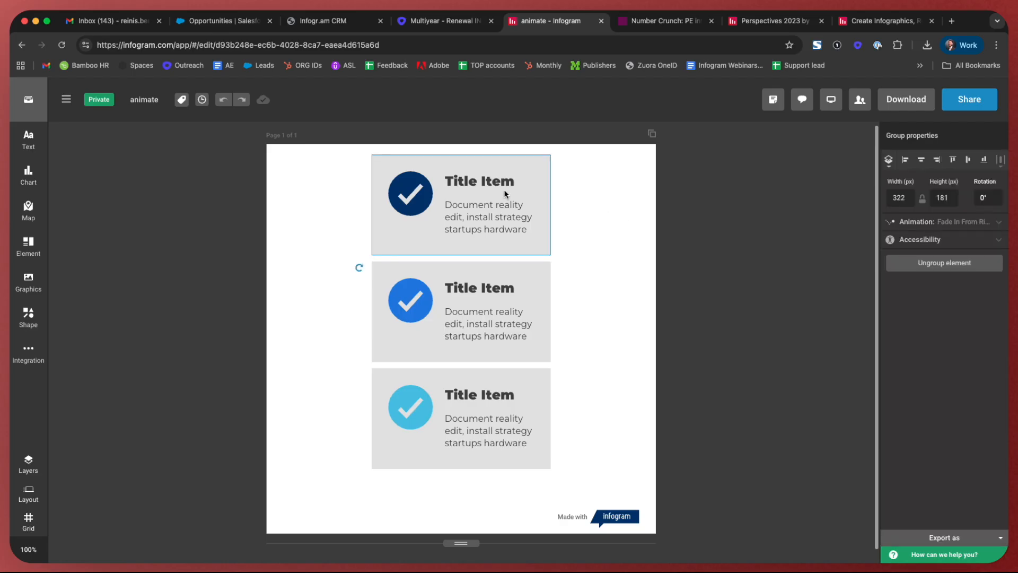
{"action": "left_click", "coordinate": [957, 222]}
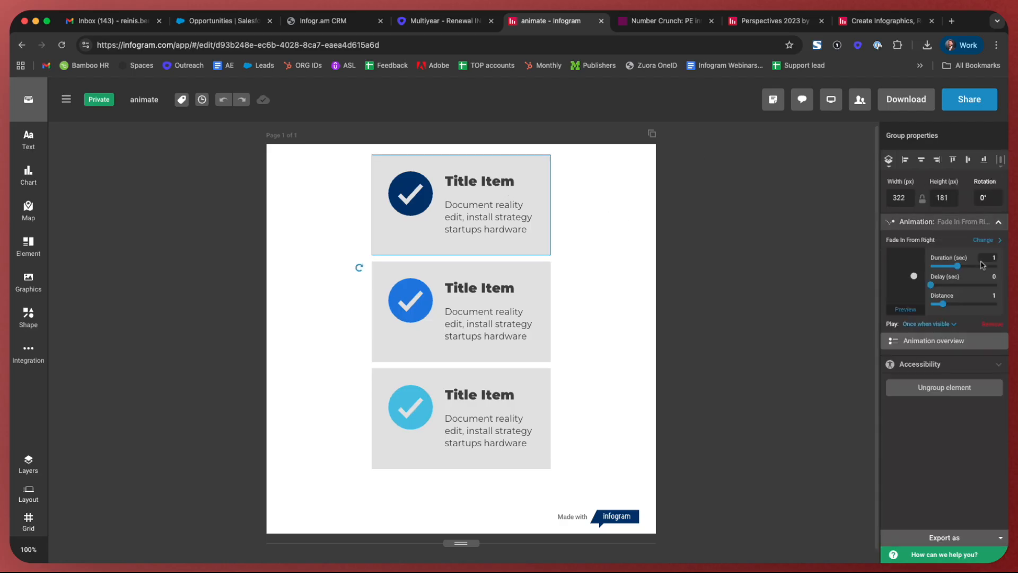
{"action": "left_click", "coordinate": [963, 339]}
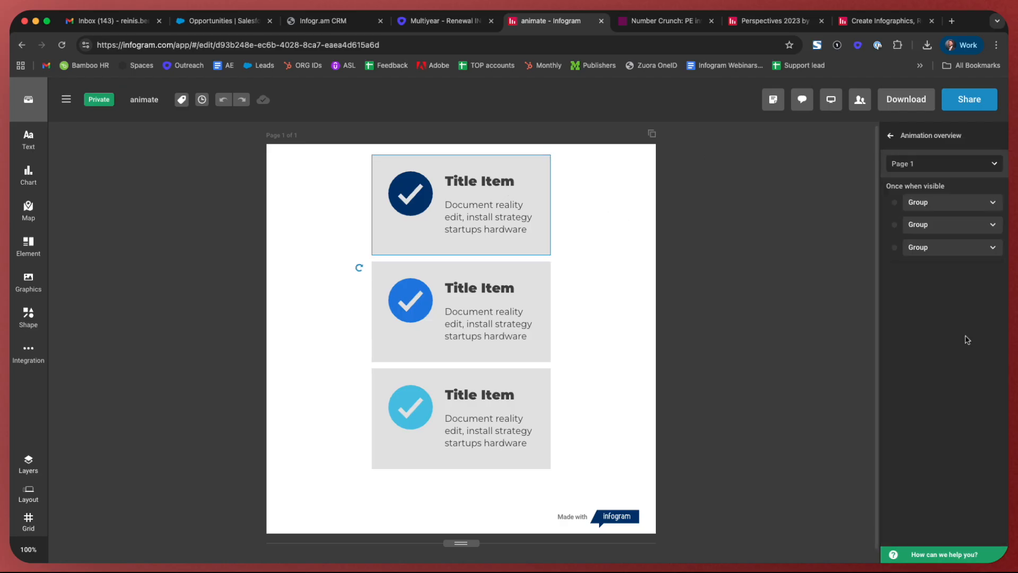
{"action": "left_click", "coordinate": [955, 204]}
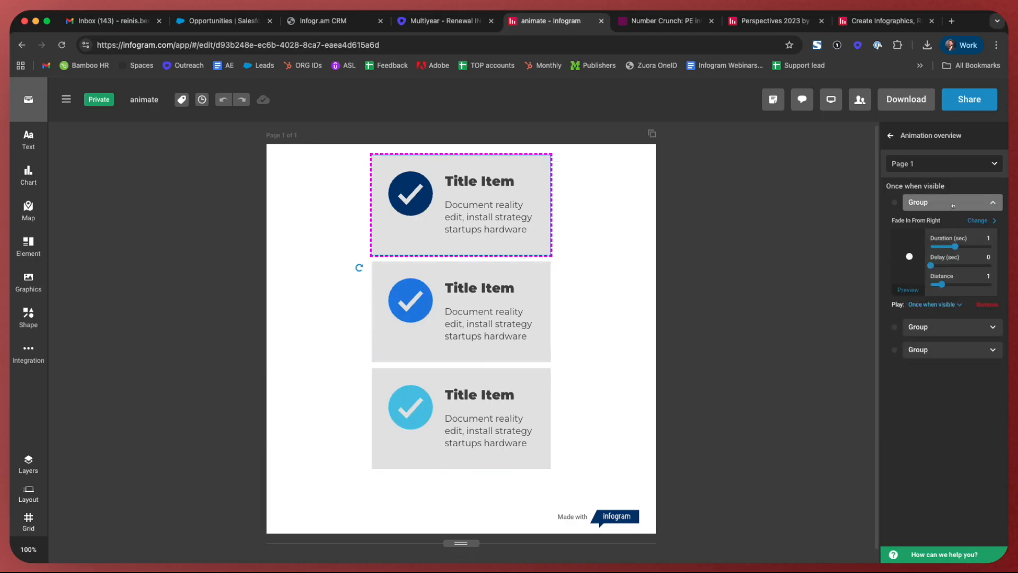
{"action": "left_click", "coordinate": [953, 205]}
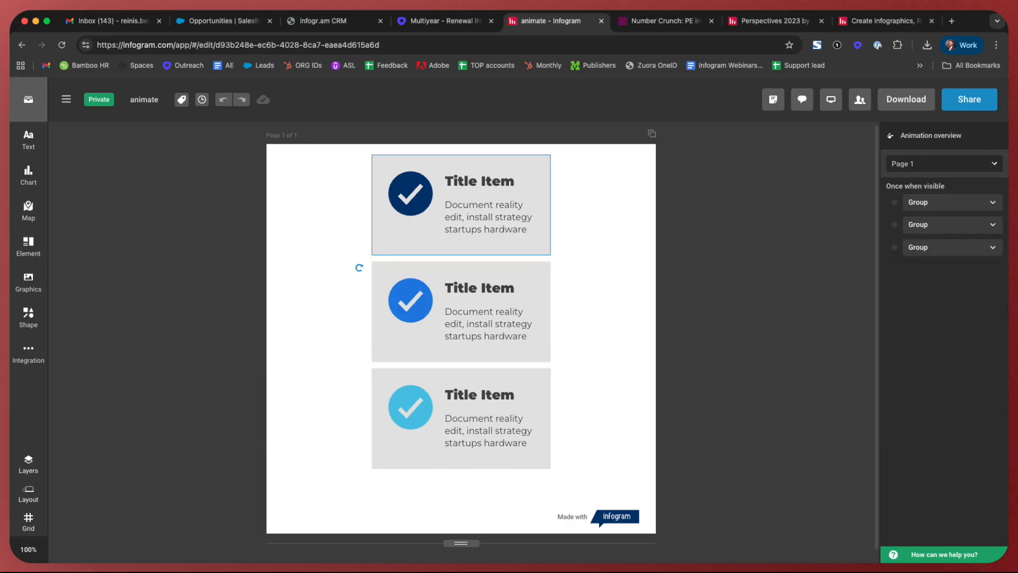
{"action": "left_click", "coordinate": [891, 135]}
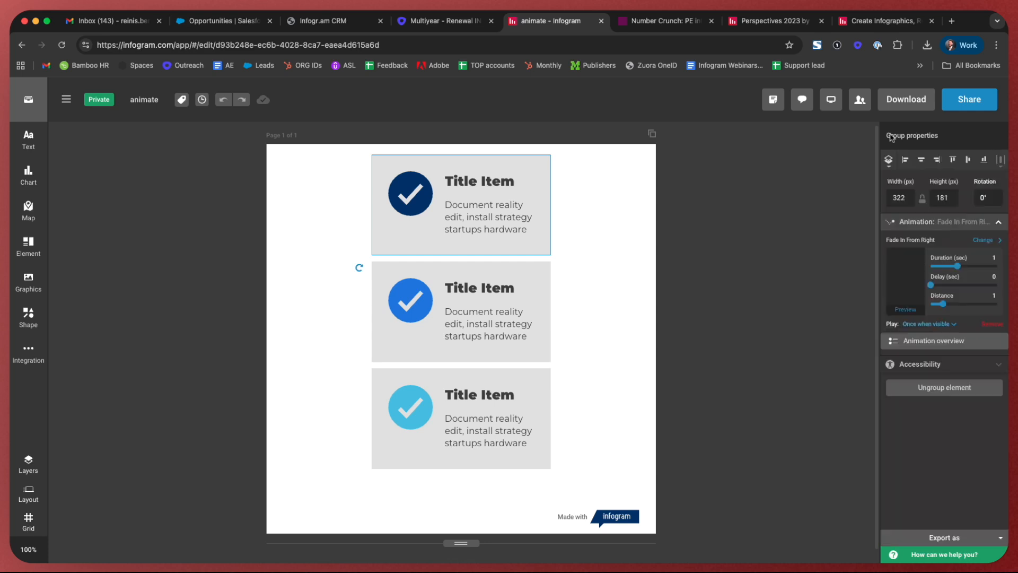
{"action": "left_click", "coordinate": [638, 289]}
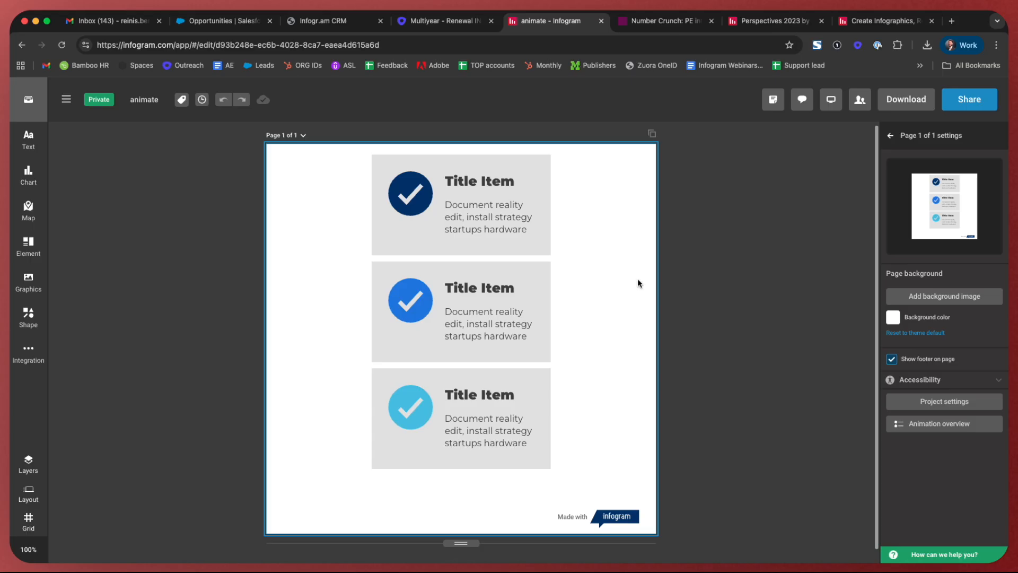
Examine the scroll-triggered animations in the published Private Equity International mining article and return to the animate project
{"action": "left_click", "coordinate": [669, 21]}
{"action": "scroll", "coordinate": [540, 233], "scroll_direction": "up", "scroll_amount": 5}
{"action": "scroll", "coordinate": [540, 240], "scroll_direction": "up", "scroll_amount": 5}
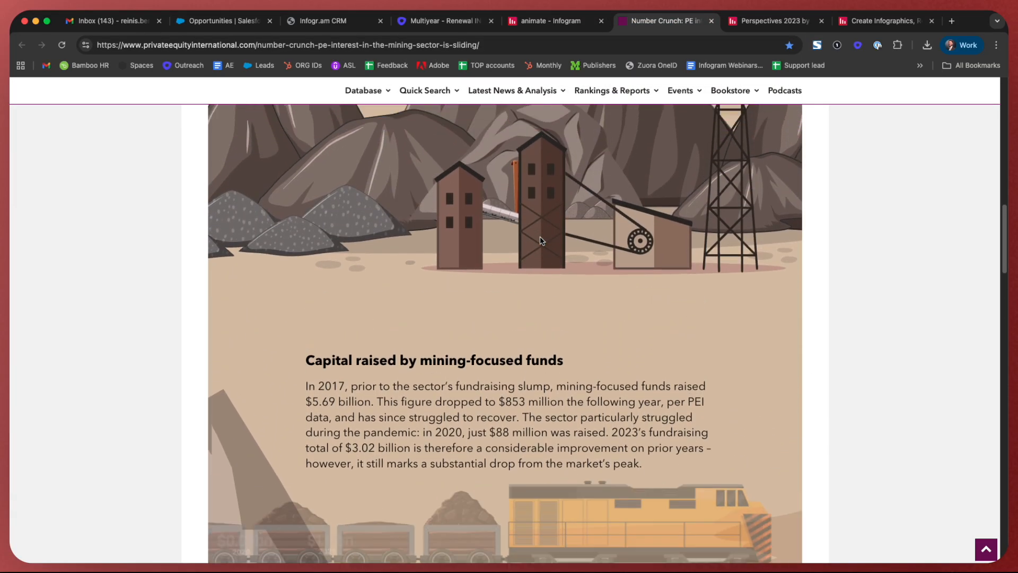
{"action": "scroll", "coordinate": [540, 240], "scroll_direction": "down", "scroll_amount": 4}
{"action": "scroll", "coordinate": [541, 240], "scroll_direction": "down", "scroll_amount": 6}
{"action": "scroll", "coordinate": [578, 285], "scroll_direction": "up", "scroll_amount": 4}
{"action": "scroll", "coordinate": [578, 285], "scroll_direction": "down", "scroll_amount": 4}
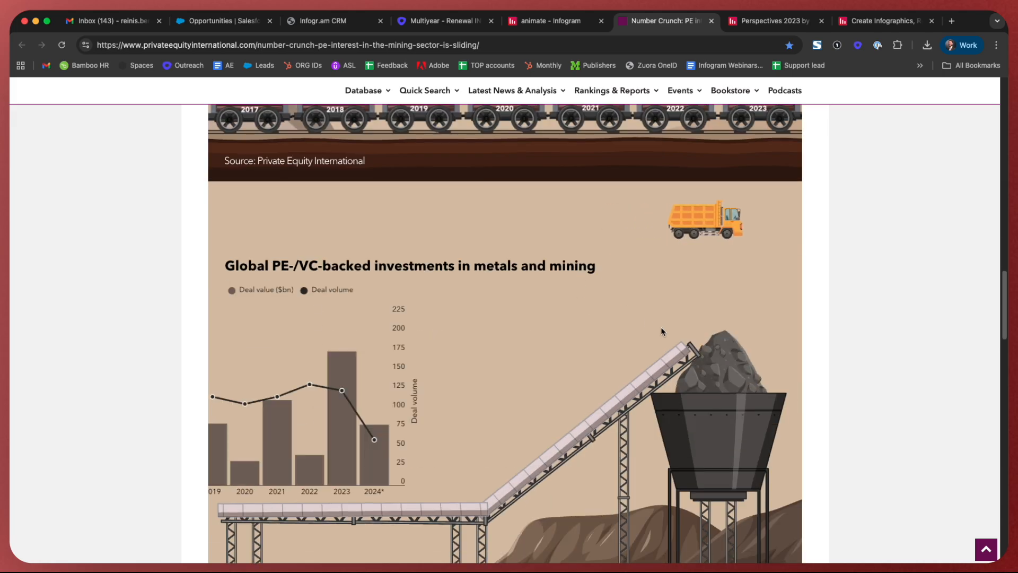
{"action": "scroll", "coordinate": [647, 321], "scroll_direction": "down", "scroll_amount": 3}
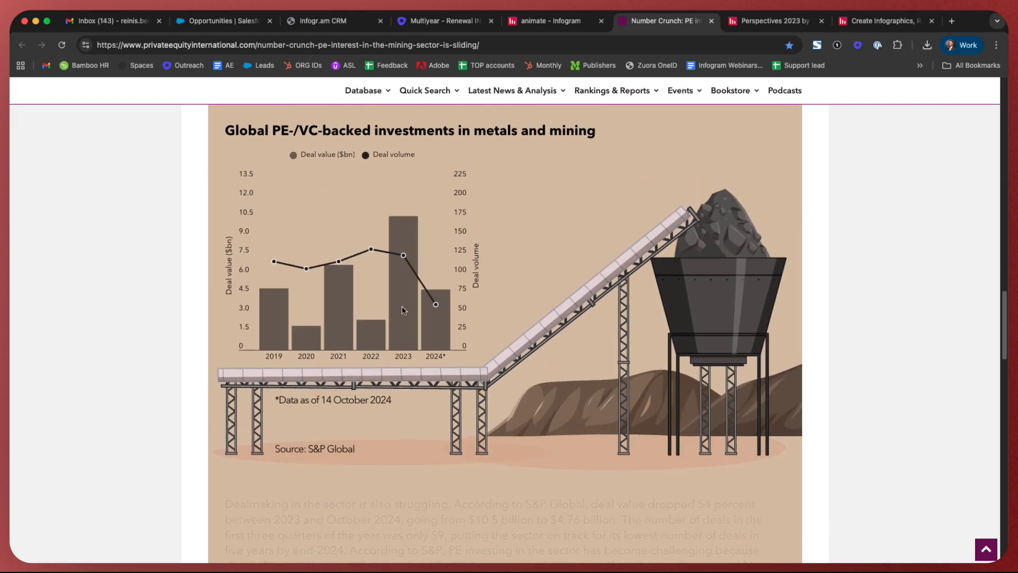
{"action": "scroll", "coordinate": [530, 303], "scroll_direction": "up", "scroll_amount": 11}
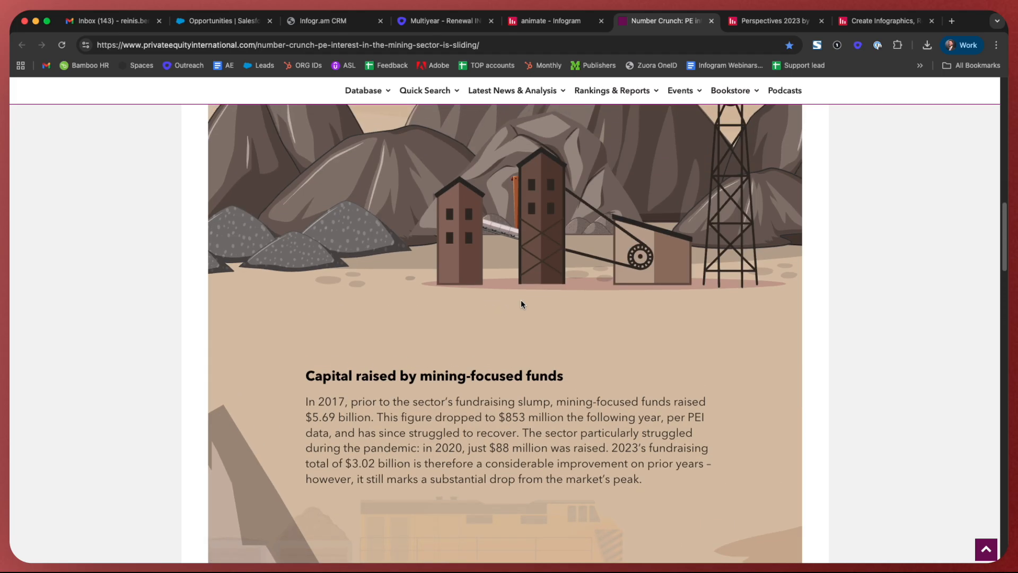
{"action": "scroll", "coordinate": [521, 302], "scroll_direction": "down", "scroll_amount": 5}
{"action": "scroll", "coordinate": [521, 302], "scroll_direction": "up", "scroll_amount": 5}
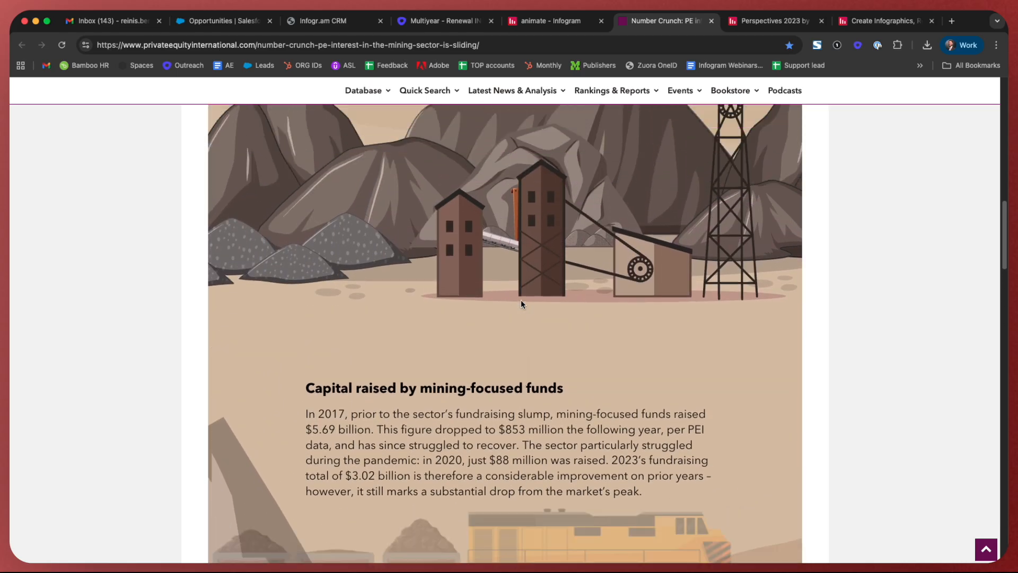
{"action": "key", "text": "super+alt+Left"}
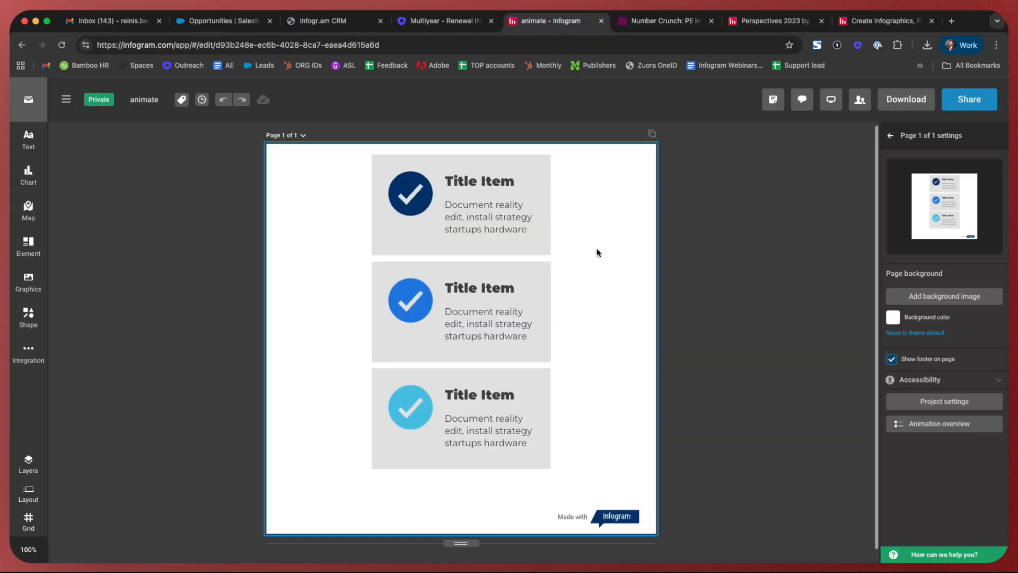
Extend the page height to about 1585 px and place a copy of the bottom light blue block in the empty space below
{"action": "scroll", "coordinate": [590, 256], "scroll_direction": "down", "scroll_amount": 5}
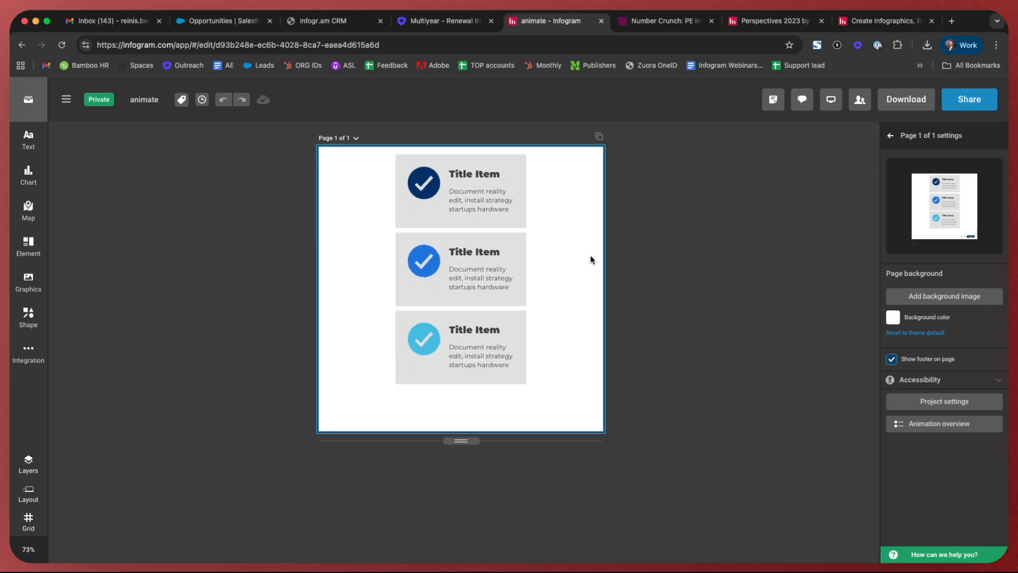
{"action": "left_click_drag", "start_coordinate": [470, 334], "coordinate": [471, 519]}
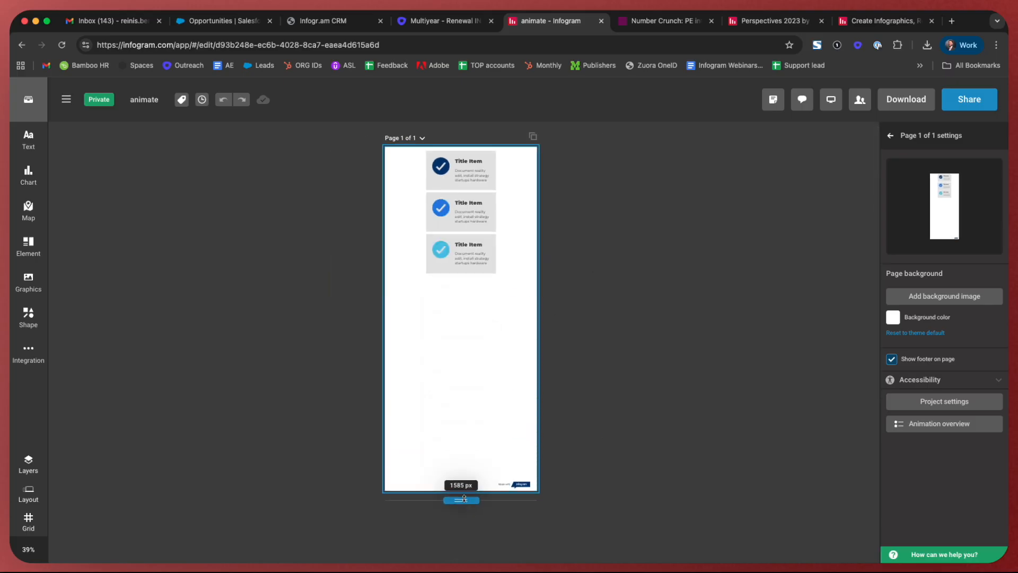
{"action": "left_click_drag", "start_coordinate": [472, 253], "coordinate": [463, 366]}
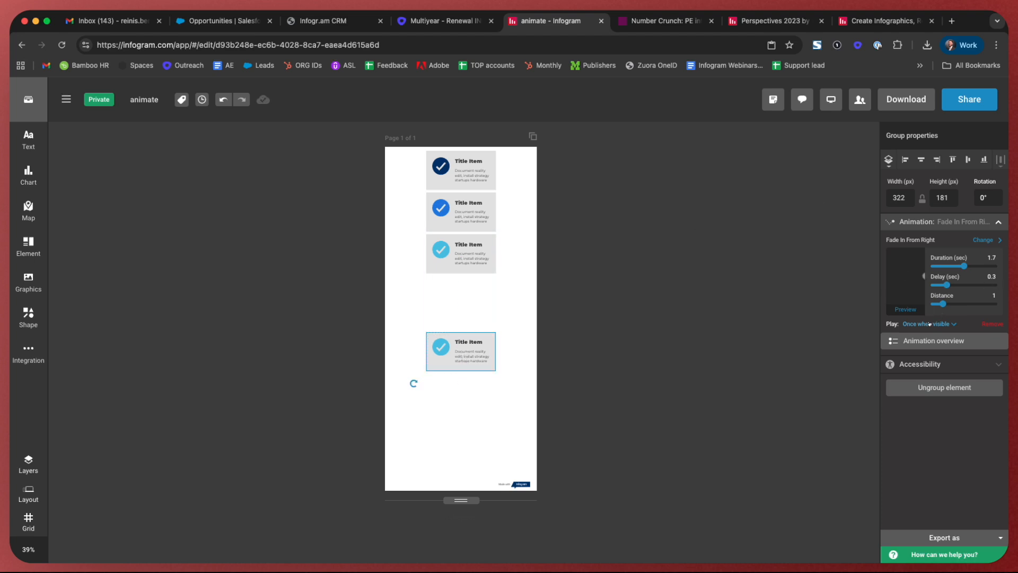
Set the copied block's animation to play on scroll into view, starting at 3% from the bottom
{"action": "left_click", "coordinate": [929, 324]}
{"action": "left_click", "coordinate": [963, 368]}
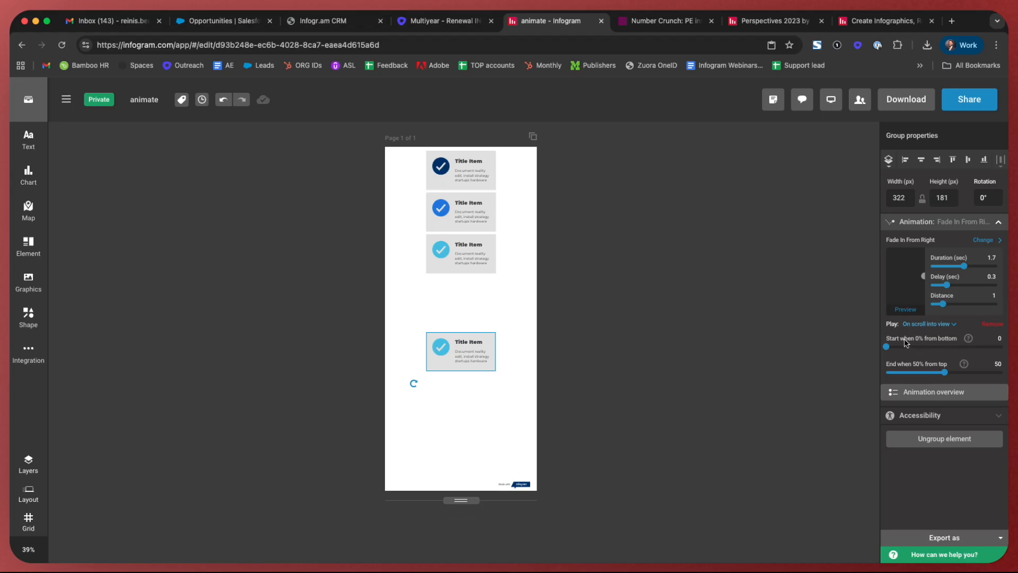
{"action": "mouse_move", "coordinate": [908, 347]}
{"action": "left_mouse_down"}
{"action": "mouse_move", "coordinate": [920, 348]}
{"action": "mouse_move", "coordinate": [893, 346]}
{"action": "left_mouse_up"}
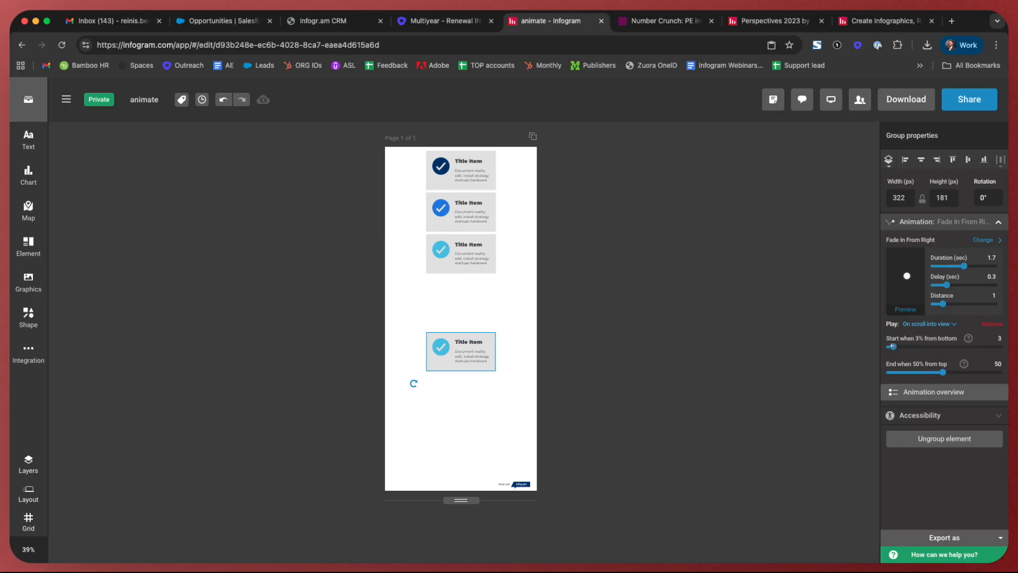
{"action": "left_click", "coordinate": [618, 238]}
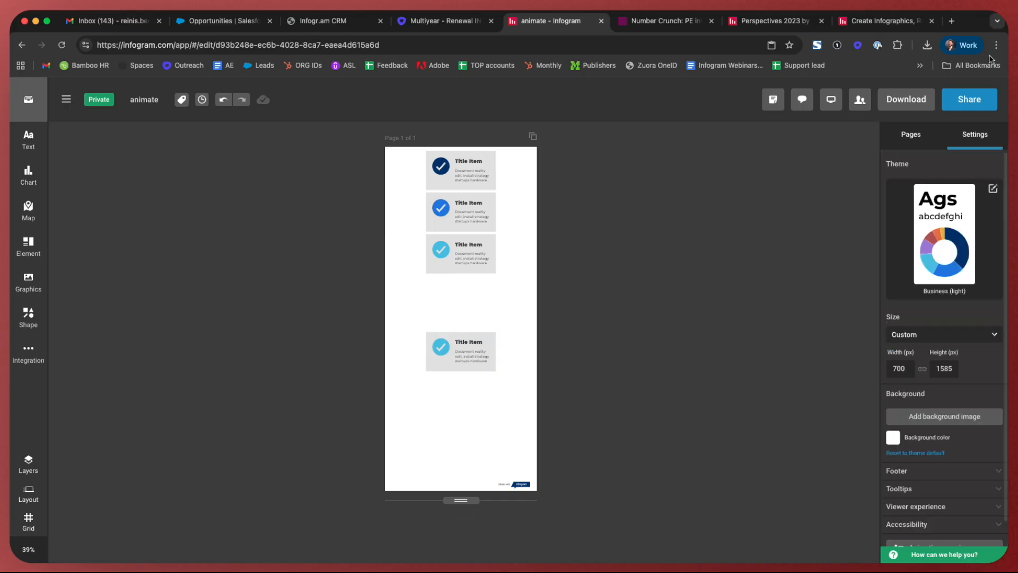
Preview the extended page in the publishing view and examine how the lowest block animates on scroll
{"action": "left_click", "coordinate": [977, 99]}
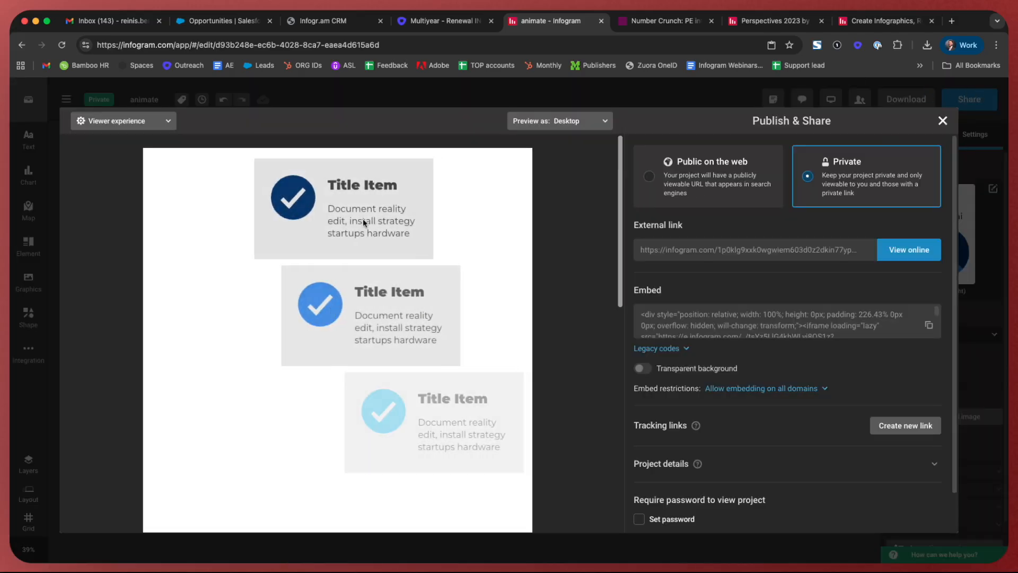
{"action": "scroll", "coordinate": [467, 271], "scroll_direction": "down", "scroll_amount": 5}
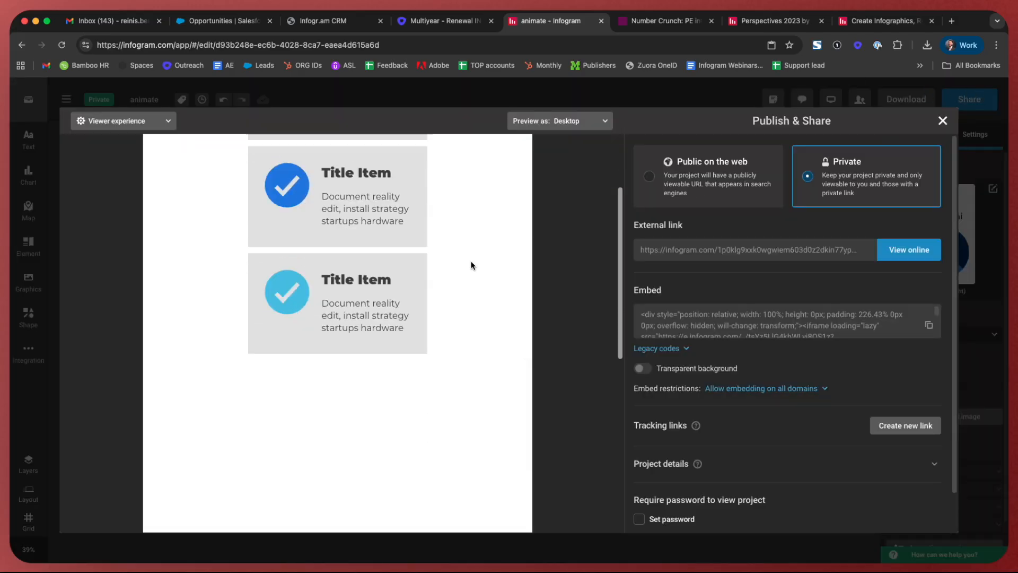
{"action": "scroll", "coordinate": [467, 275], "scroll_direction": "up", "scroll_amount": 2}
{"action": "scroll", "coordinate": [467, 275], "scroll_direction": "down", "scroll_amount": 3}
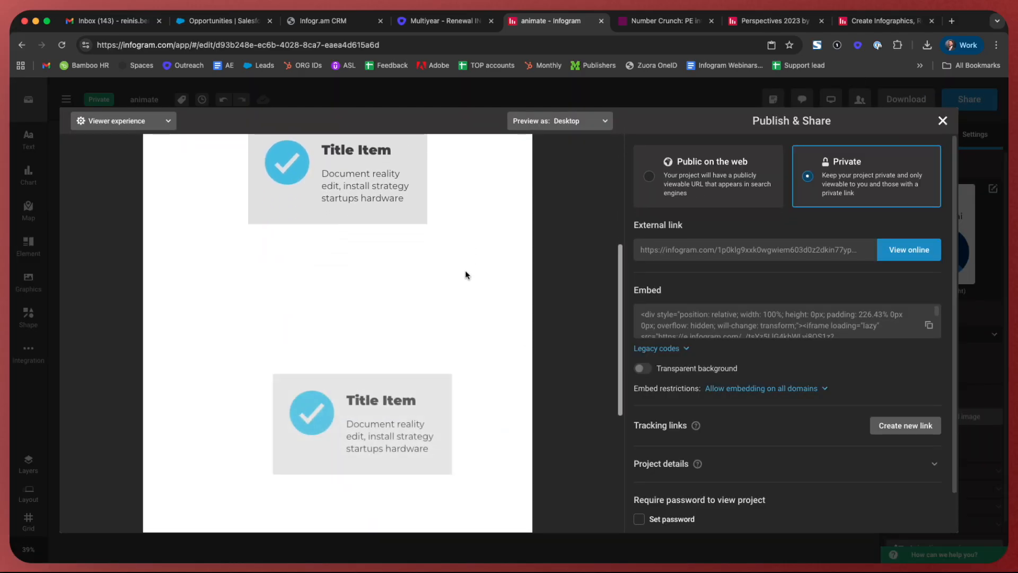
{"action": "scroll", "coordinate": [467, 275], "scroll_direction": "up", "scroll_amount": 2}
{"action": "scroll", "coordinate": [466, 269], "scroll_direction": "down", "scroll_amount": 3}
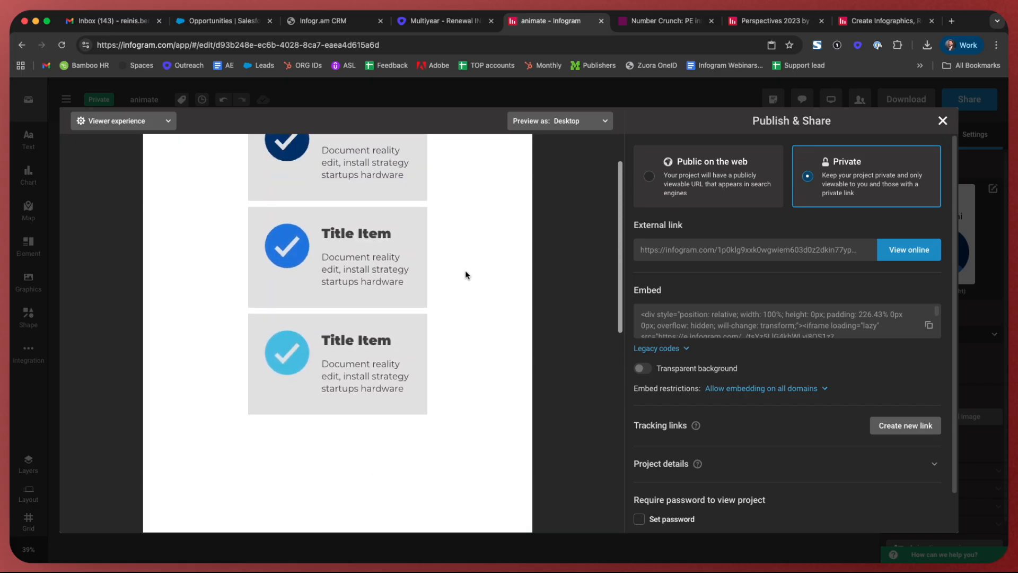
{"action": "scroll", "coordinate": [410, 289], "scroll_direction": "up", "scroll_amount": 3}
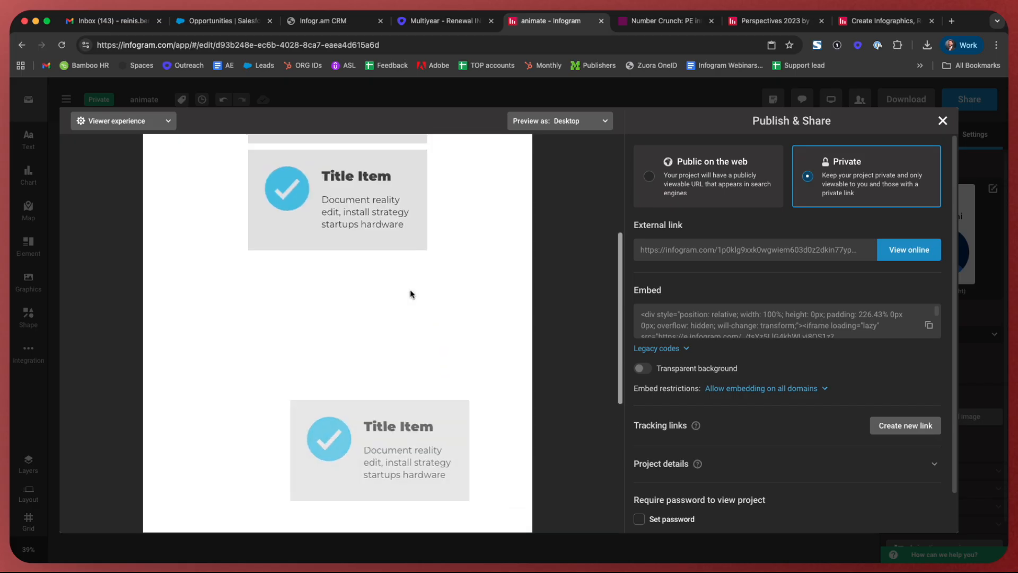
{"action": "scroll", "coordinate": [411, 293], "scroll_direction": "down", "scroll_amount": 3}
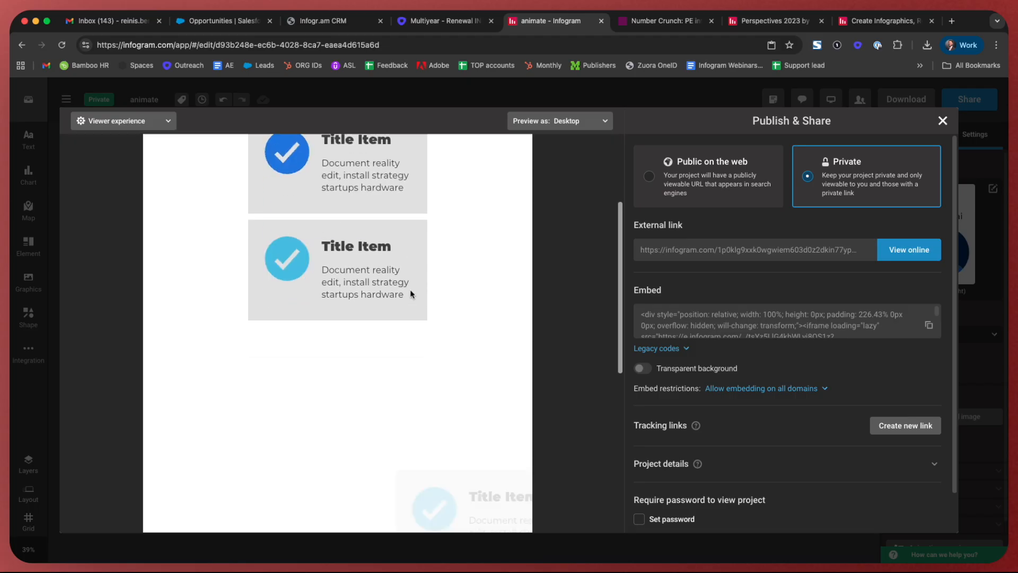
{"action": "scroll", "coordinate": [411, 293], "scroll_direction": "up", "scroll_amount": 3}
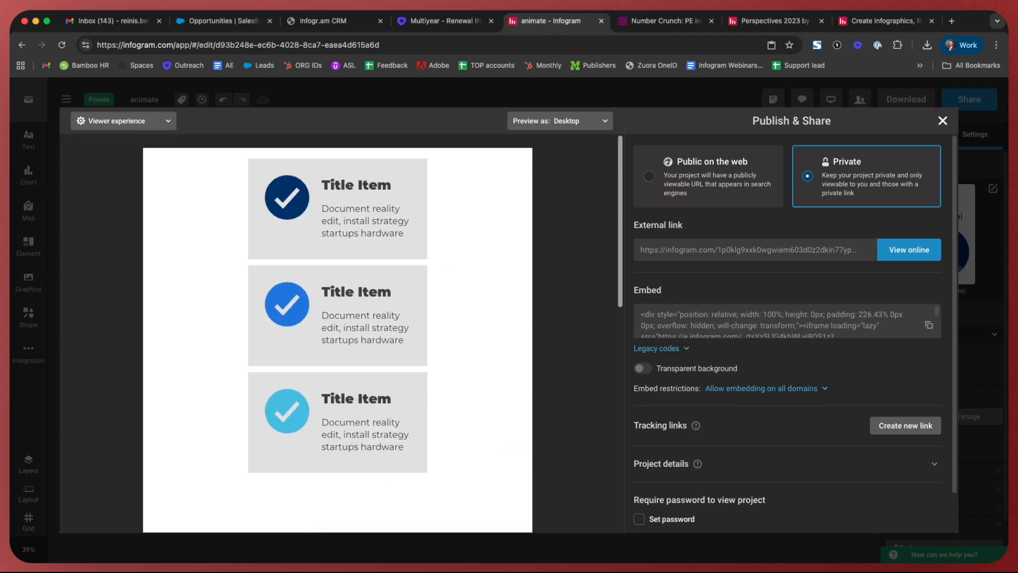
Resize the page to about 1241 by 736 px and arrange the four blocks in a centred two-by-two grid
{"action": "left_click", "coordinate": [943, 120]}
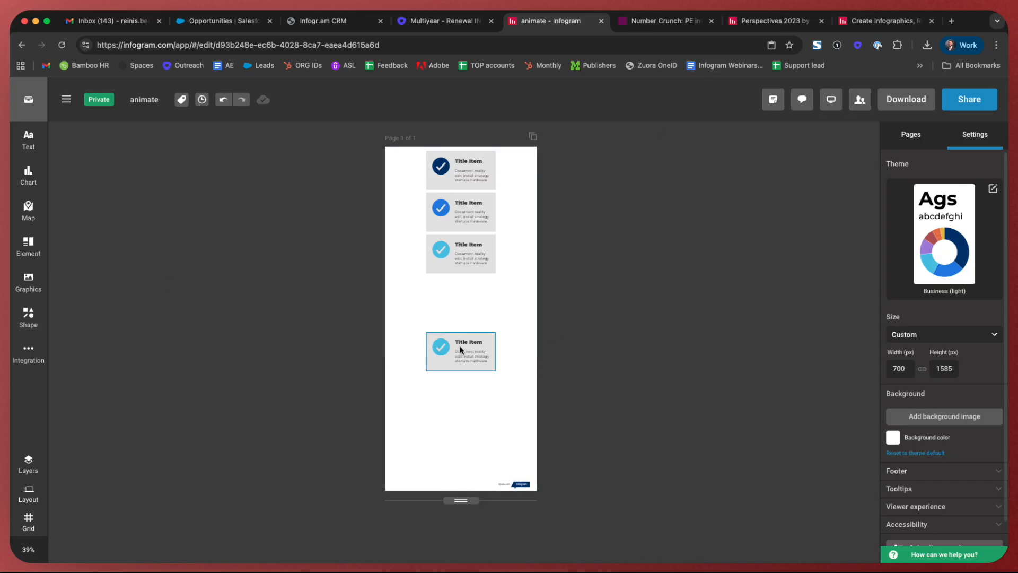
{"action": "left_click", "coordinate": [520, 297]}
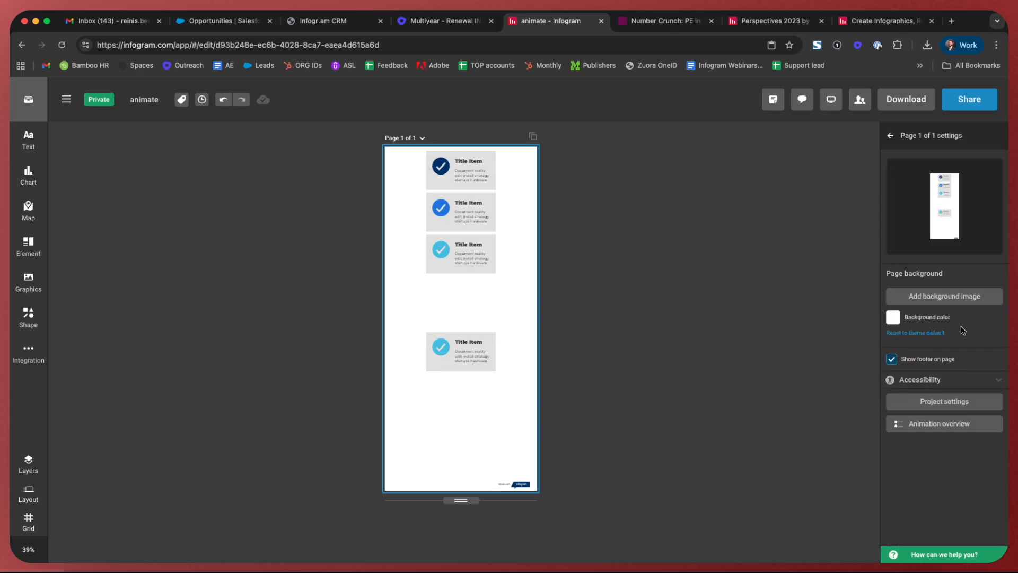
{"action": "left_click_drag", "start_coordinate": [461, 500], "coordinate": [558, 174]}
{"action": "left_click_drag", "start_coordinate": [537, 222], "coordinate": [651, 220]}
{"action": "left_click_drag", "start_coordinate": [411, 257], "coordinate": [414, 178]}
{"action": "left_click_drag", "start_coordinate": [412, 178], "coordinate": [426, 202]}
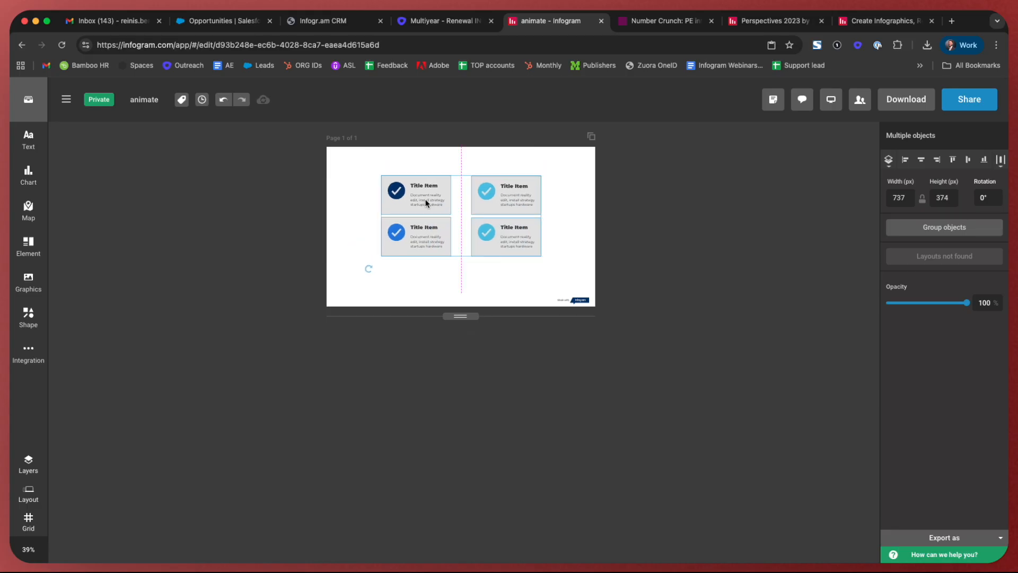
{"action": "left_click", "coordinate": [567, 214]}
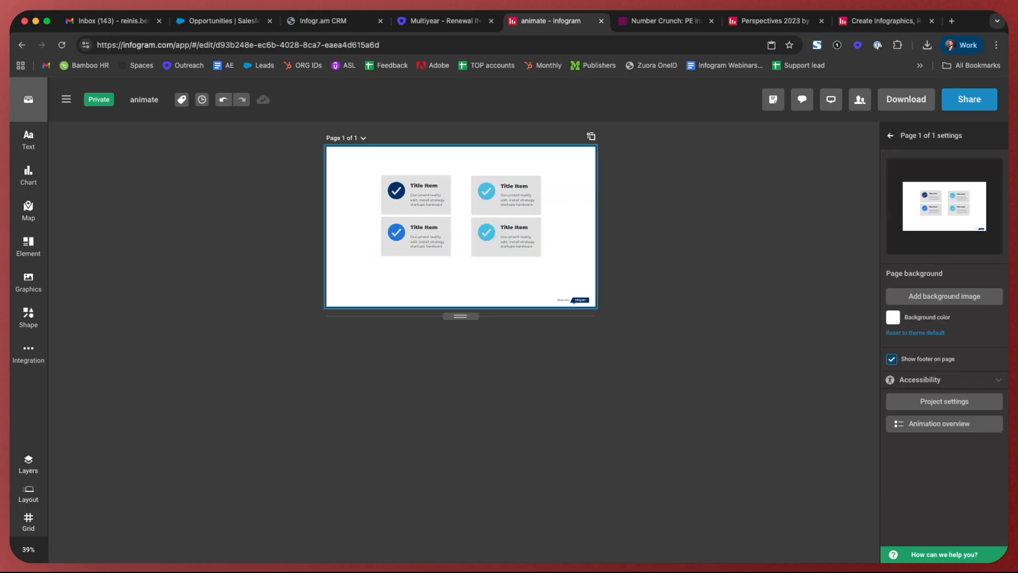
Duplicate the page and spread the four blocks on the second page out towards its corners
{"action": "left_click", "coordinate": [590, 136]}
{"action": "left_click_drag", "start_coordinate": [485, 403], "coordinate": [524, 385]}
{"action": "left_click_drag", "start_coordinate": [506, 451], "coordinate": [549, 467]}
{"action": "left_click_drag", "start_coordinate": [438, 403], "coordinate": [400, 390]}
{"action": "left_click_drag", "start_coordinate": [413, 433], "coordinate": [401, 455]}
Place a copy of a light blue block in the centre of the second page and move both left-hand blocks closer to the page edge
{"action": "left_click", "coordinate": [573, 379]}
{"action": "left_click_drag", "start_coordinate": [501, 412], "coordinate": [472, 421]}
{"action": "left_click_drag", "start_coordinate": [409, 392], "coordinate": [402, 387]}
{"action": "left_click", "coordinate": [396, 459], "text": "shift"}
{"action": "left_click_drag", "start_coordinate": [395, 460], "coordinate": [396, 467]}
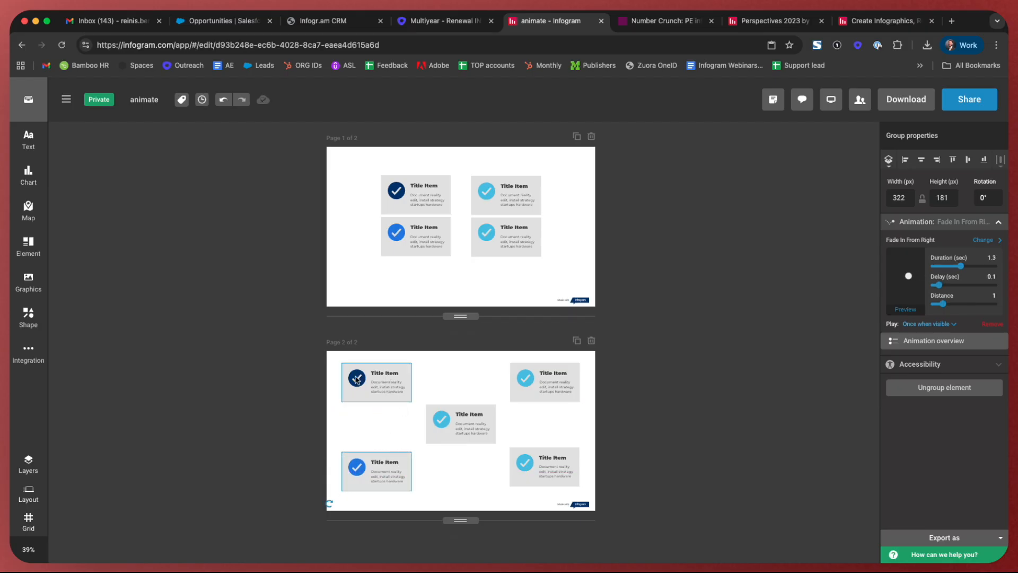
Recolour the check icon of the second page's upper-right block to the purple theme colour A483DD
{"action": "double_click", "coordinate": [525, 378]}
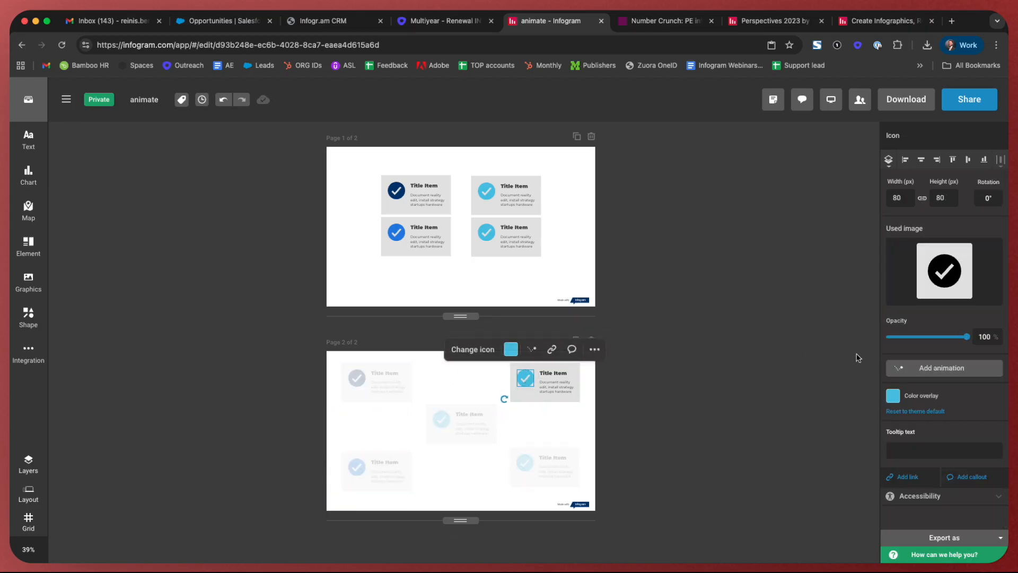
{"action": "left_click", "coordinate": [889, 393]}
{"action": "left_click", "coordinate": [814, 378]}
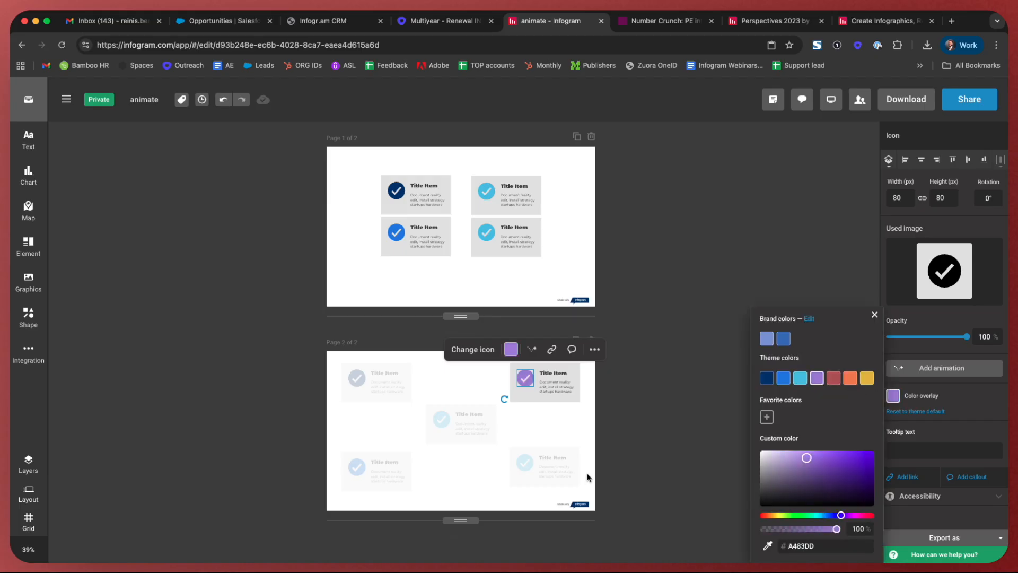
{"action": "left_click", "coordinate": [586, 474]}
{"action": "double_click", "coordinate": [524, 464]}
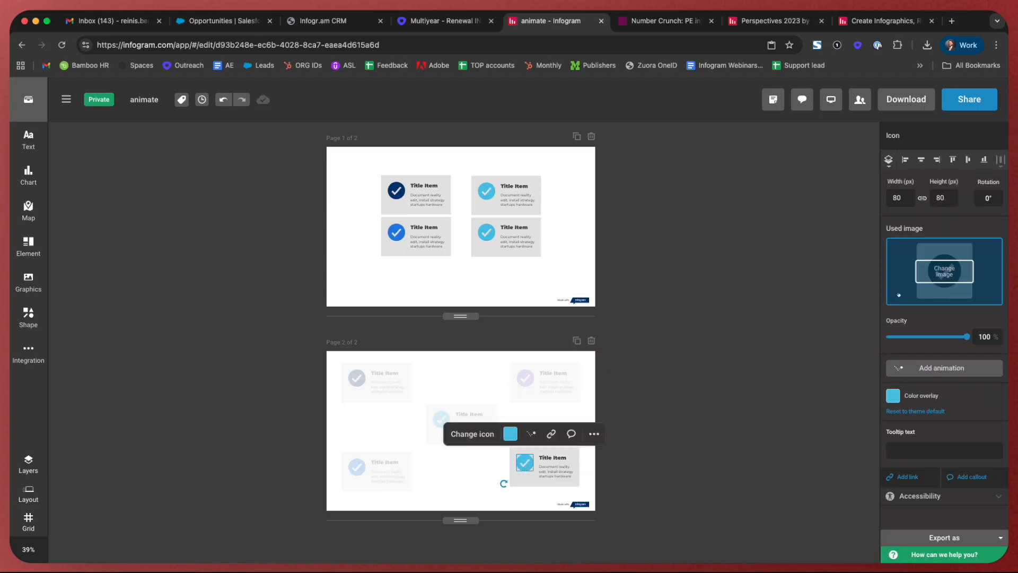
{"action": "left_click", "coordinate": [926, 275]}
{"action": "left_click", "coordinate": [895, 136]}
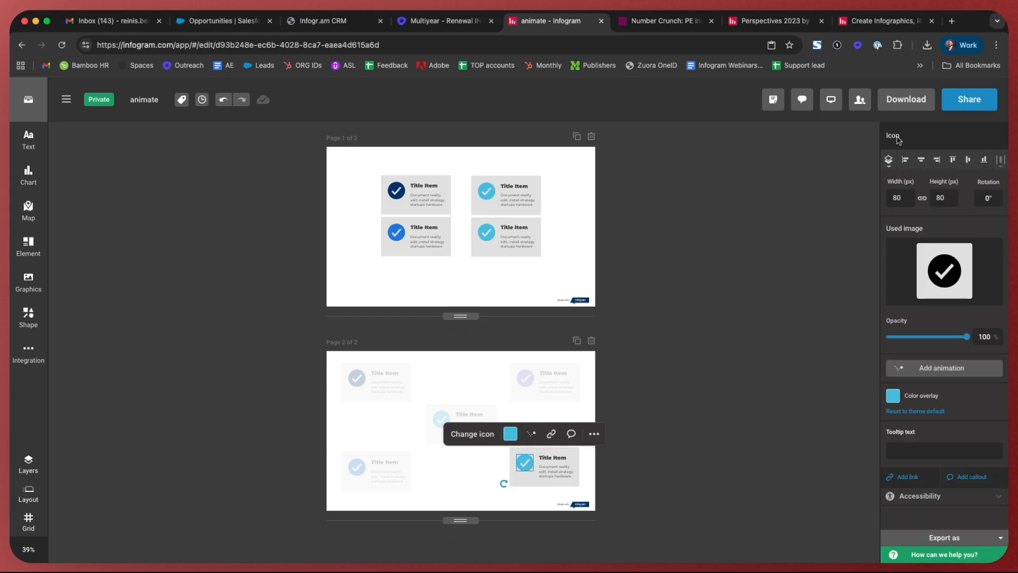
{"action": "left_click", "coordinate": [687, 476]}
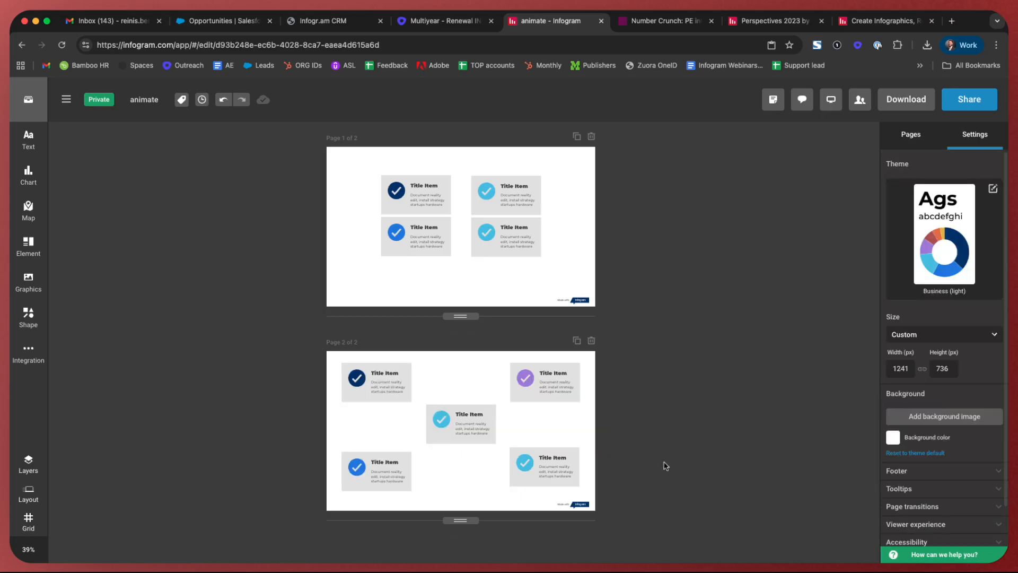
Enable page transitions for the project and set the transition style to Transform
{"action": "left_click", "coordinate": [942, 505]}
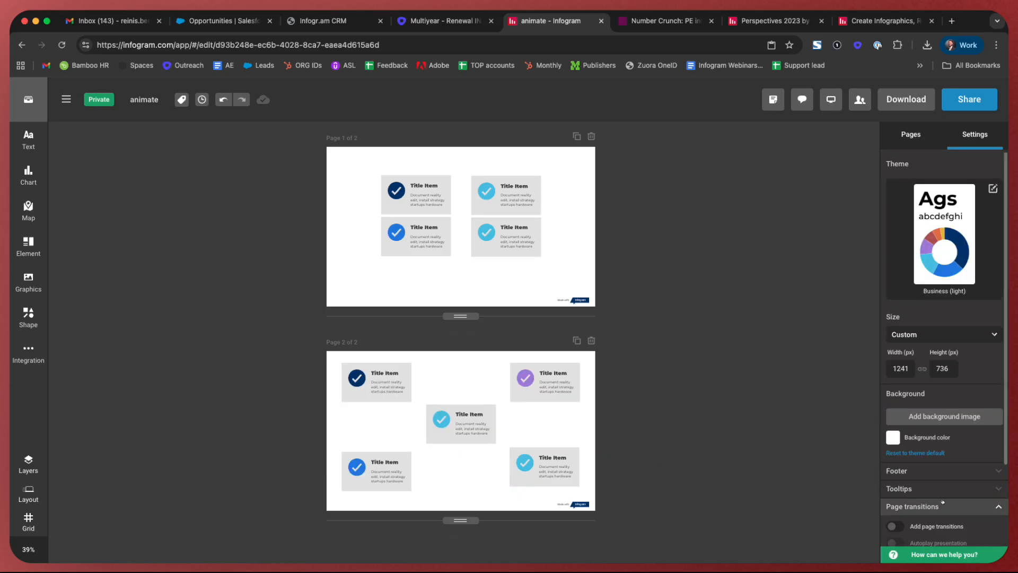
{"action": "scroll", "coordinate": [943, 501], "scroll_direction": "down", "scroll_amount": 1}
{"action": "left_click", "coordinate": [894, 508]}
{"action": "scroll", "coordinate": [944, 477], "scroll_direction": "down", "scroll_amount": 10}
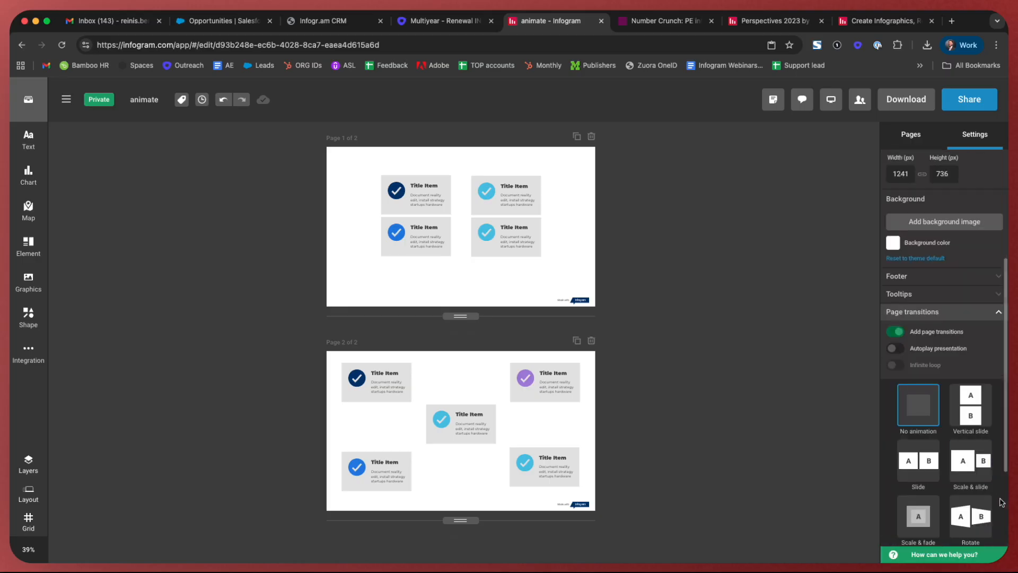
{"action": "left_click", "coordinate": [916, 492]}
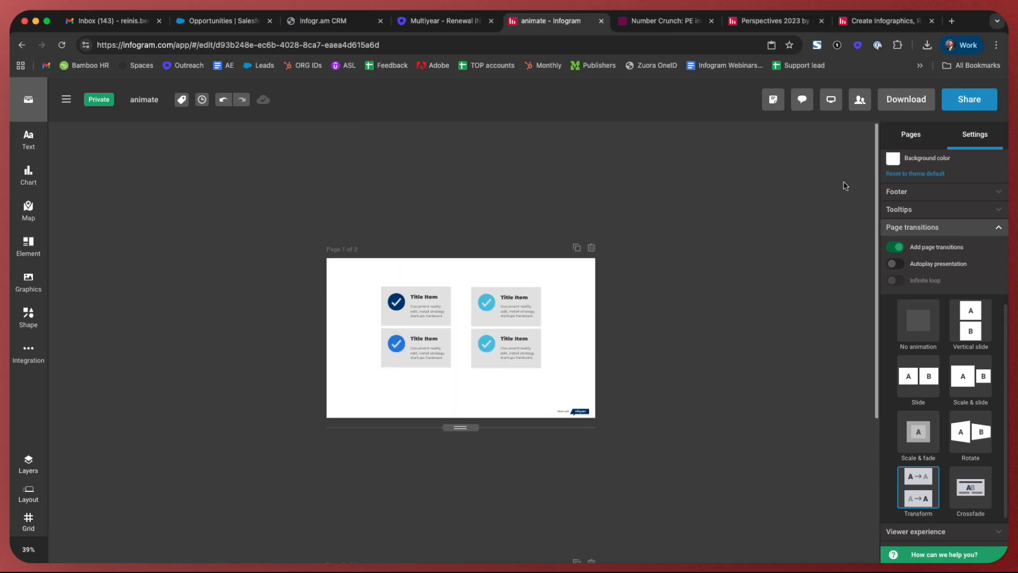
Preview the transition between the two pages in both directions in the publishing view and switch to the published Perspectives 2023 project
{"action": "left_click", "coordinate": [969, 99]}
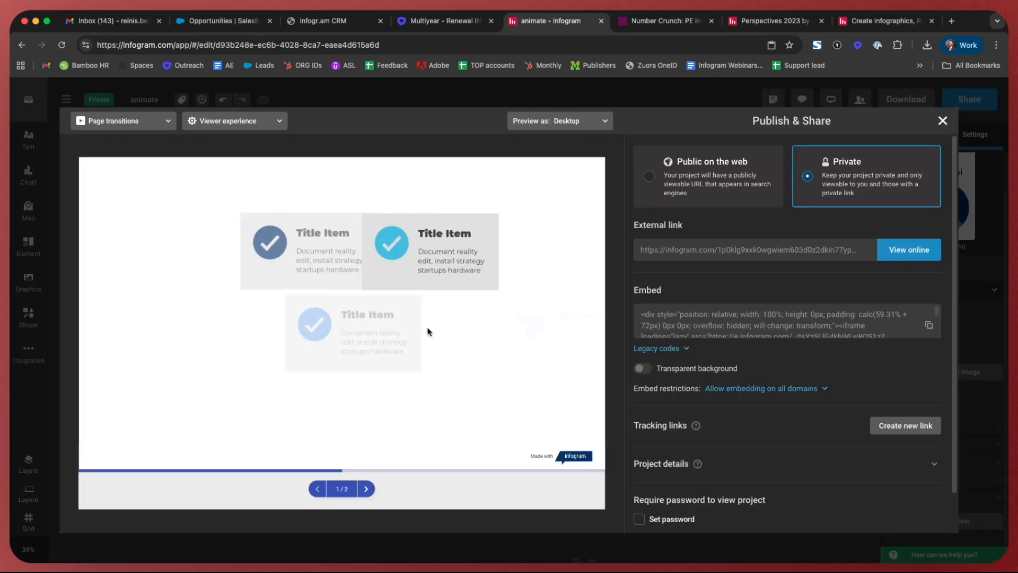
{"action": "left_click", "coordinate": [365, 488]}
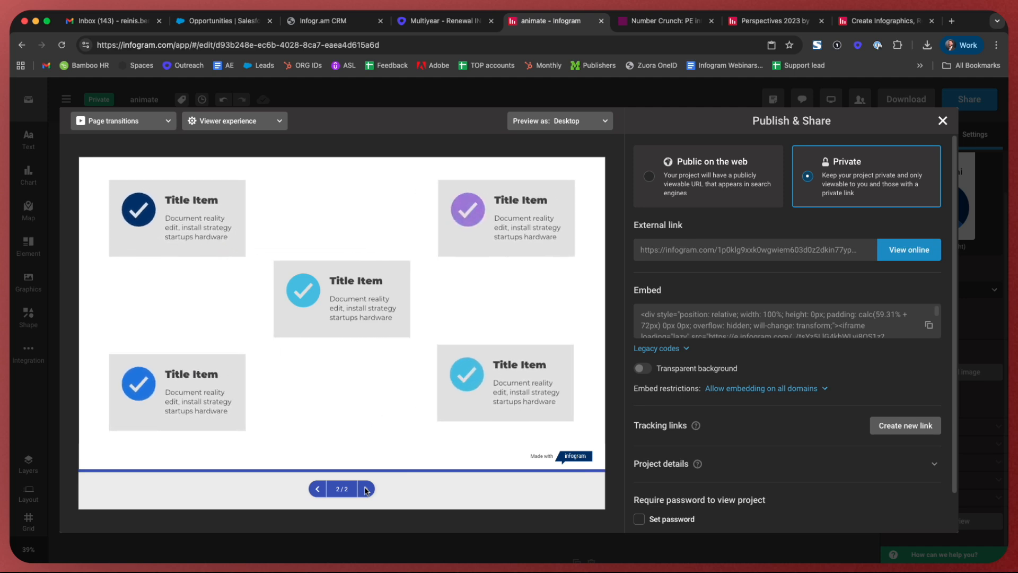
{"action": "left_click", "coordinate": [318, 488]}
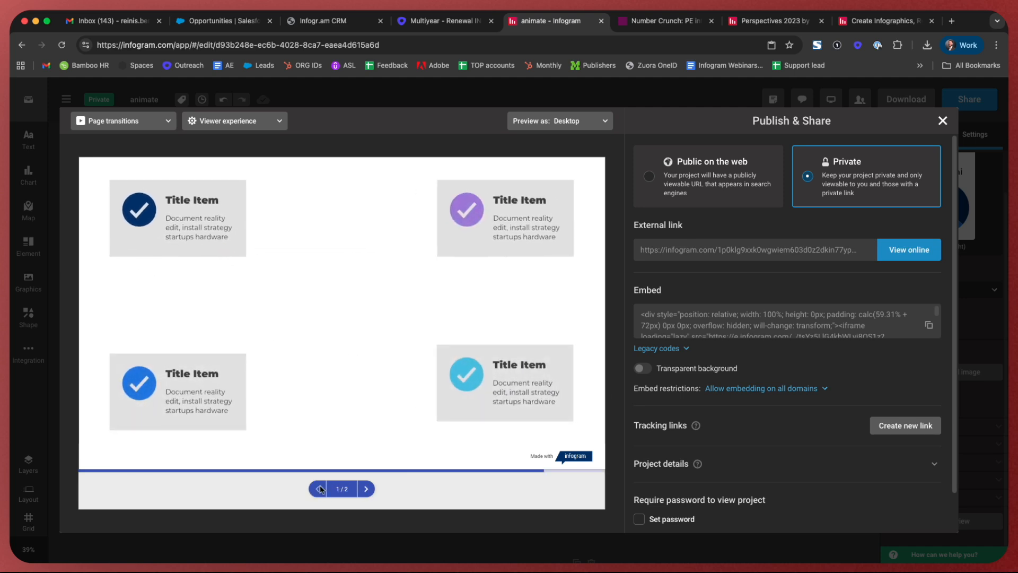
{"action": "left_click", "coordinate": [943, 121]}
{"action": "left_click", "coordinate": [775, 22]}
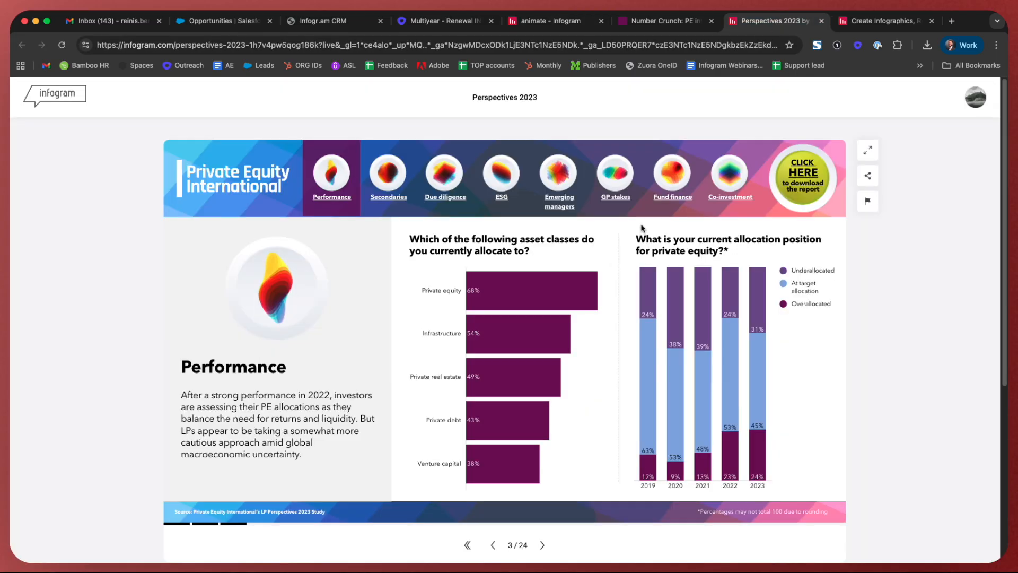